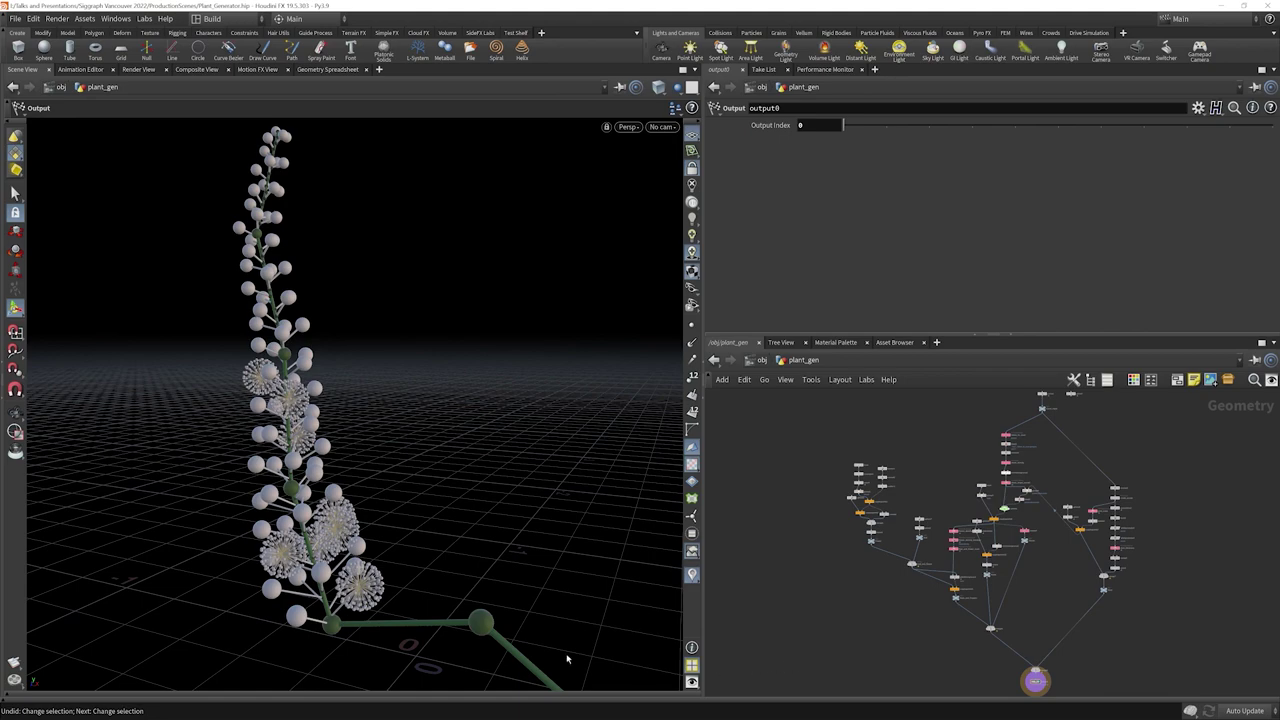
# - Examine the plant_gen network's node chains, from the stem grouping down to the Buds_and_Flowers, Roots and Shoots outputs
pyautogui.press('Escape')
pyautogui.moveTo(420, 586)
pyautogui.mouseDown()
pyautogui.moveTo(583, 574)
pyautogui.moveTo(409, 583)
pyautogui.mouseUp()
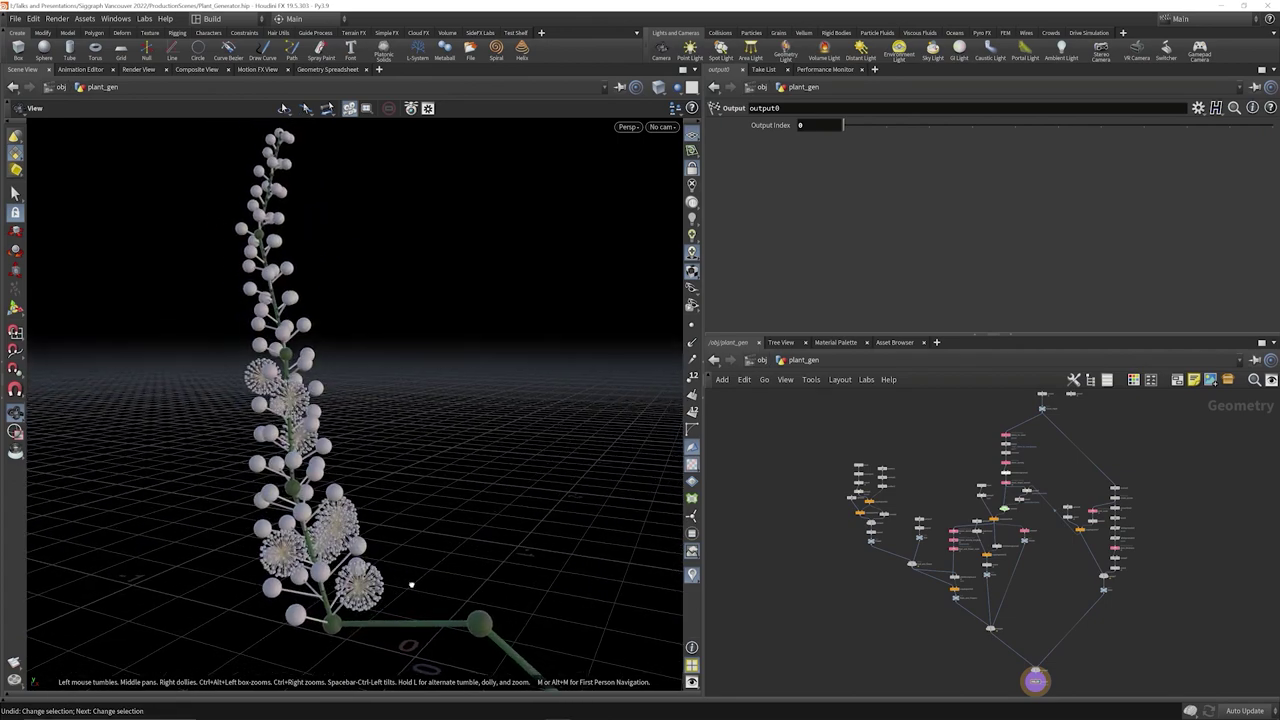
pyautogui.press('Return')
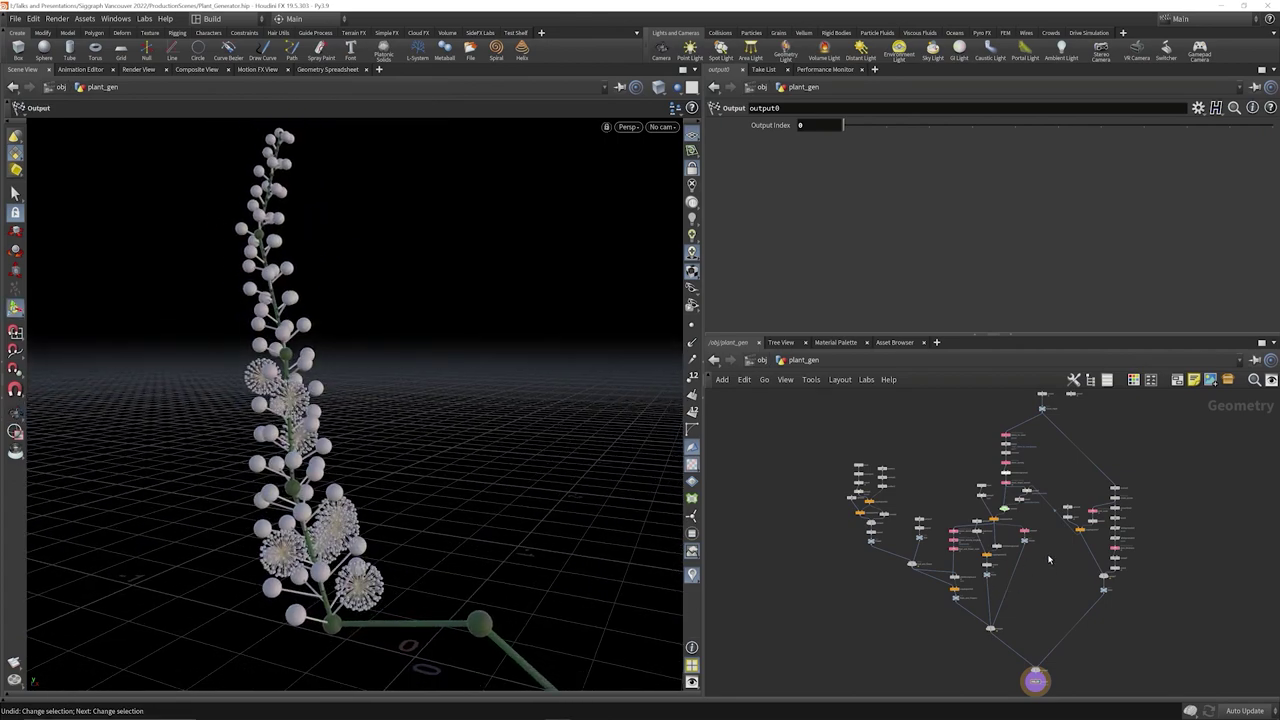
pyautogui.scroll(8, 1024, 500)
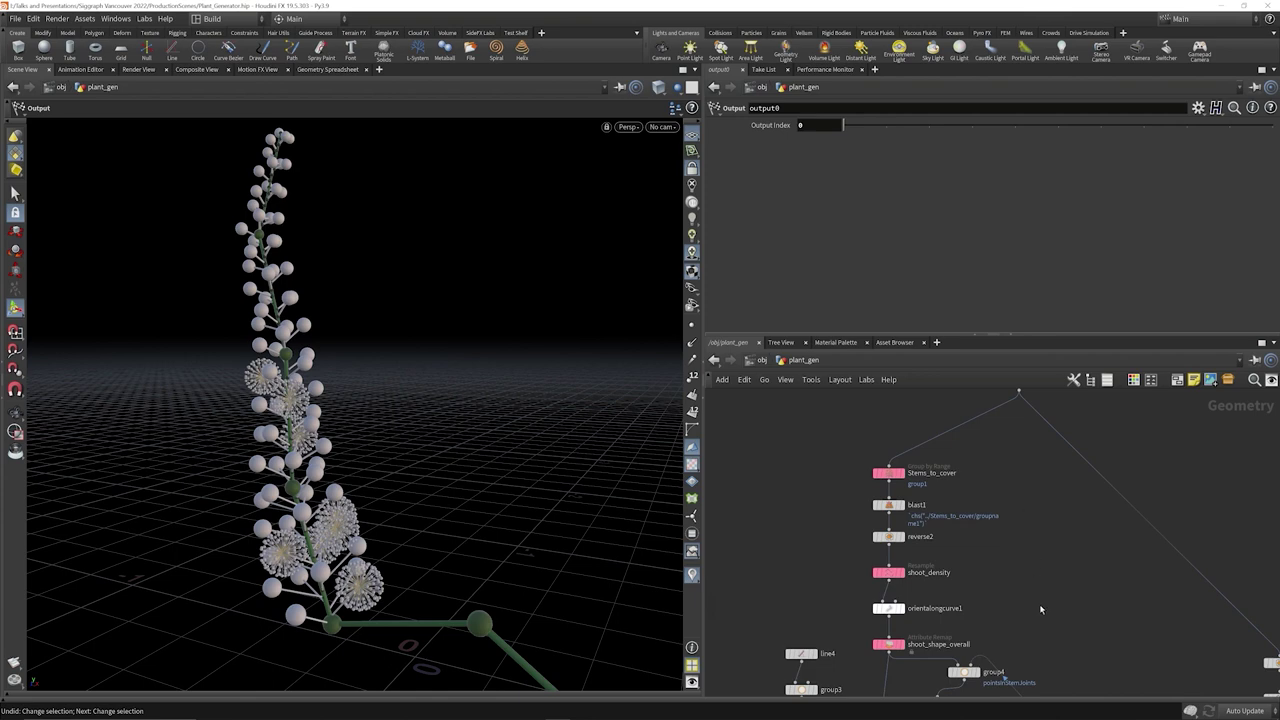
pyautogui.scroll(-5, 1037, 560)
pyautogui.scroll(-8, 1125, 567)
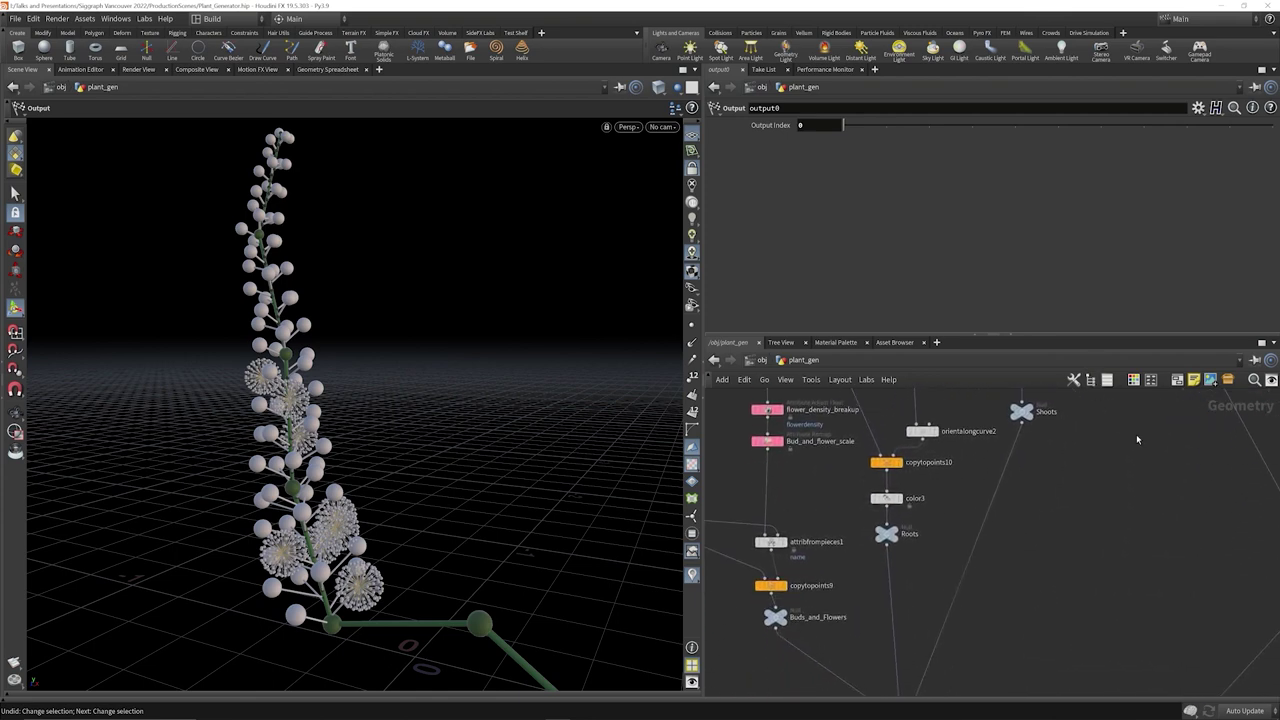
pyautogui.scroll(-4, 1091, 547)
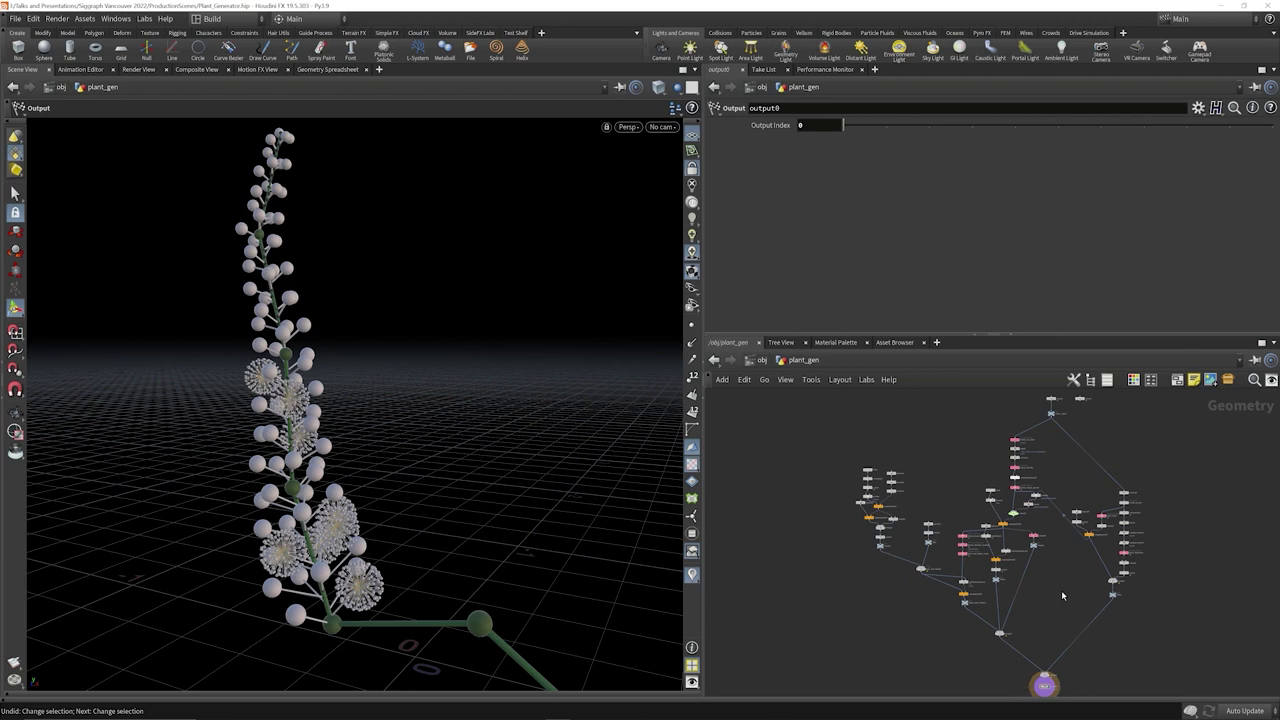
# - Try different Segments to Cover values on the Stems_to_cover node
pyautogui.moveTo(982, 426); pyautogui.dragTo(1036, 450)
pyautogui.press('f')
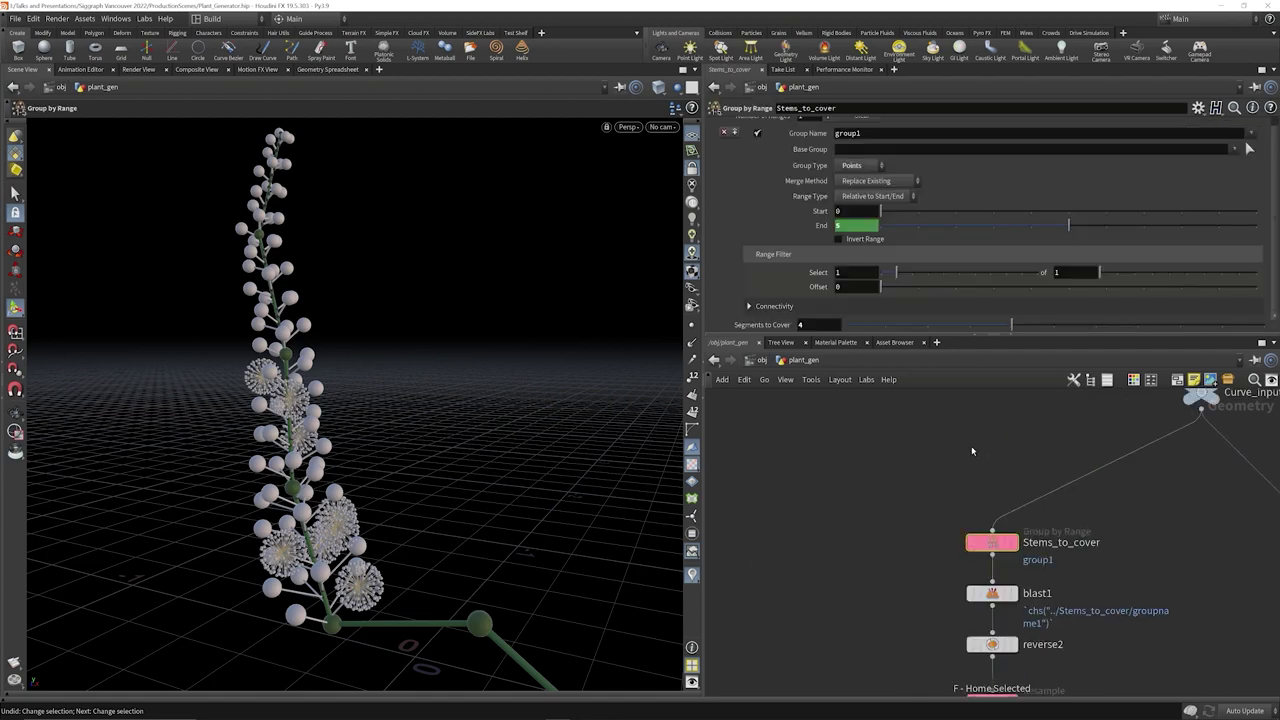
pyautogui.click(941, 326)
pyautogui.moveTo(941, 330); pyautogui.dragTo(1011, 334)
# - Try a segment length of about 0.0297 on the shoot_density node and undo the change
pyautogui.moveTo(950, 698); pyautogui.dragTo(948, 566, button='middle')
pyautogui.moveTo(948, 566); pyautogui.dragTo(1036, 590)
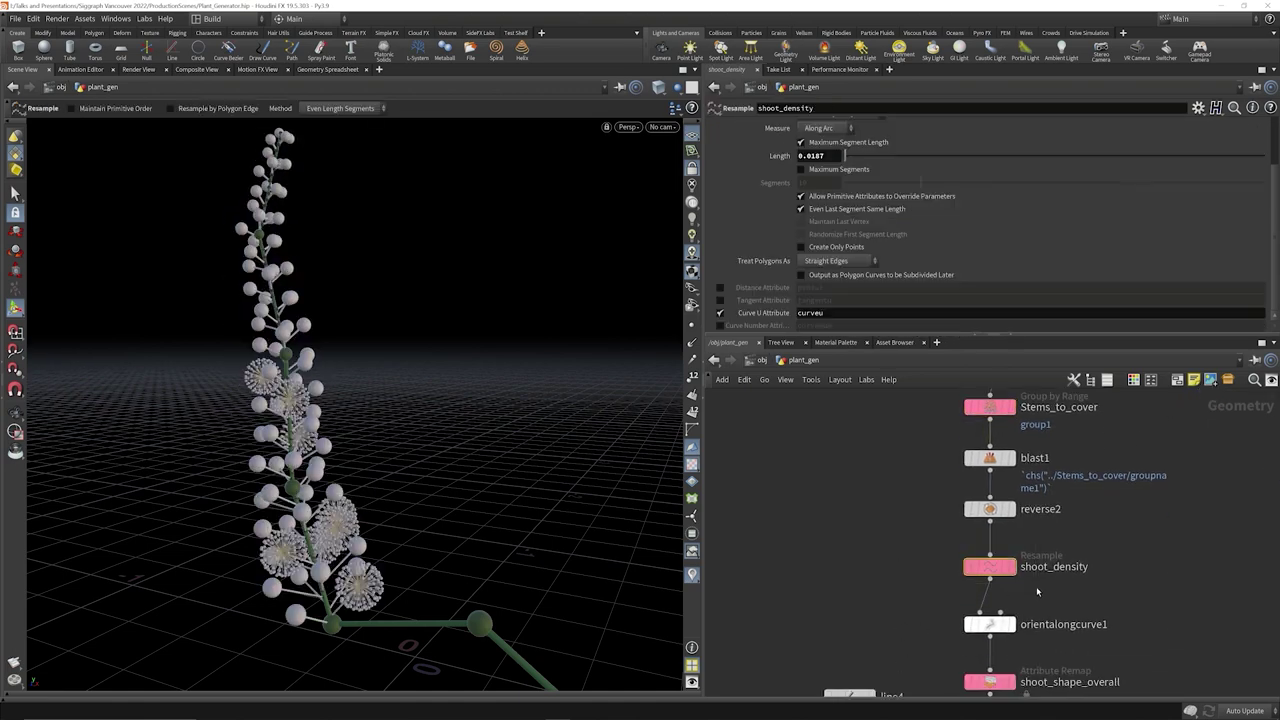
pyautogui.moveTo(834, 156); pyautogui.dragTo(860, 199, button='middle')
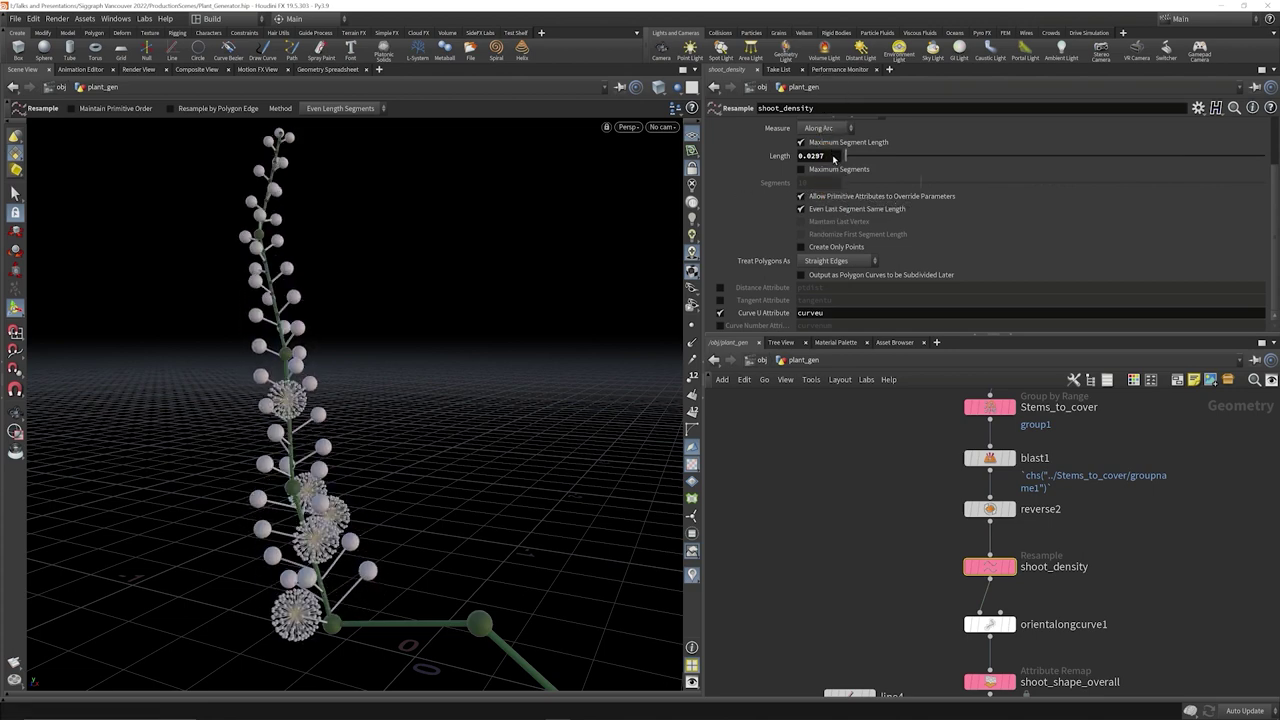
pyautogui.hotkey('ctrl', 'z')
# - Raise the Output Max of the shoot_shape_overall attribute remap to 1.1446
pyautogui.moveTo(1000, 660); pyautogui.dragTo(950, 561, button='middle')
pyautogui.click(940, 583)
pyautogui.scroll(5, 831, 251)
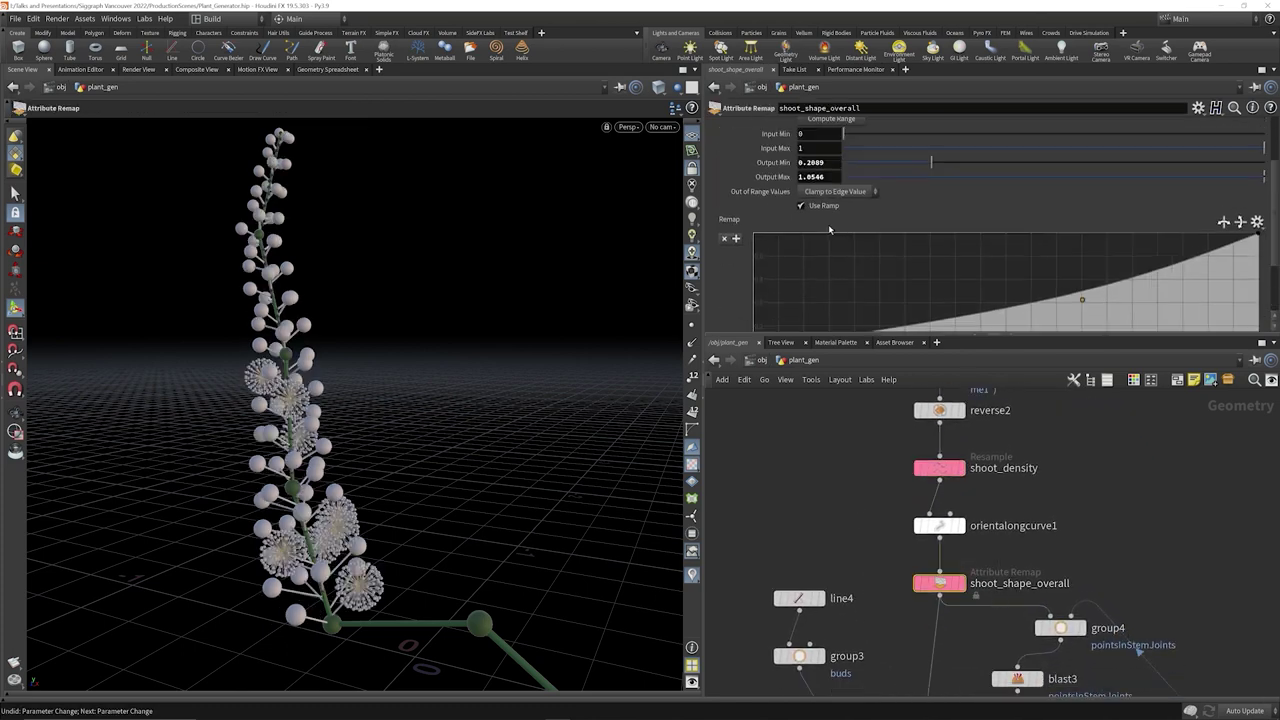
pyautogui.moveTo(833, 263)
pyautogui.mouseDown(button='middle')
pyautogui.moveTo(880, 280)
pyautogui.moveTo(1107, 266)
pyautogui.moveTo(818, 268)
pyautogui.moveTo(1008, 257)
pyautogui.moveTo(844, 258)
pyautogui.mouseUp(button='middle')
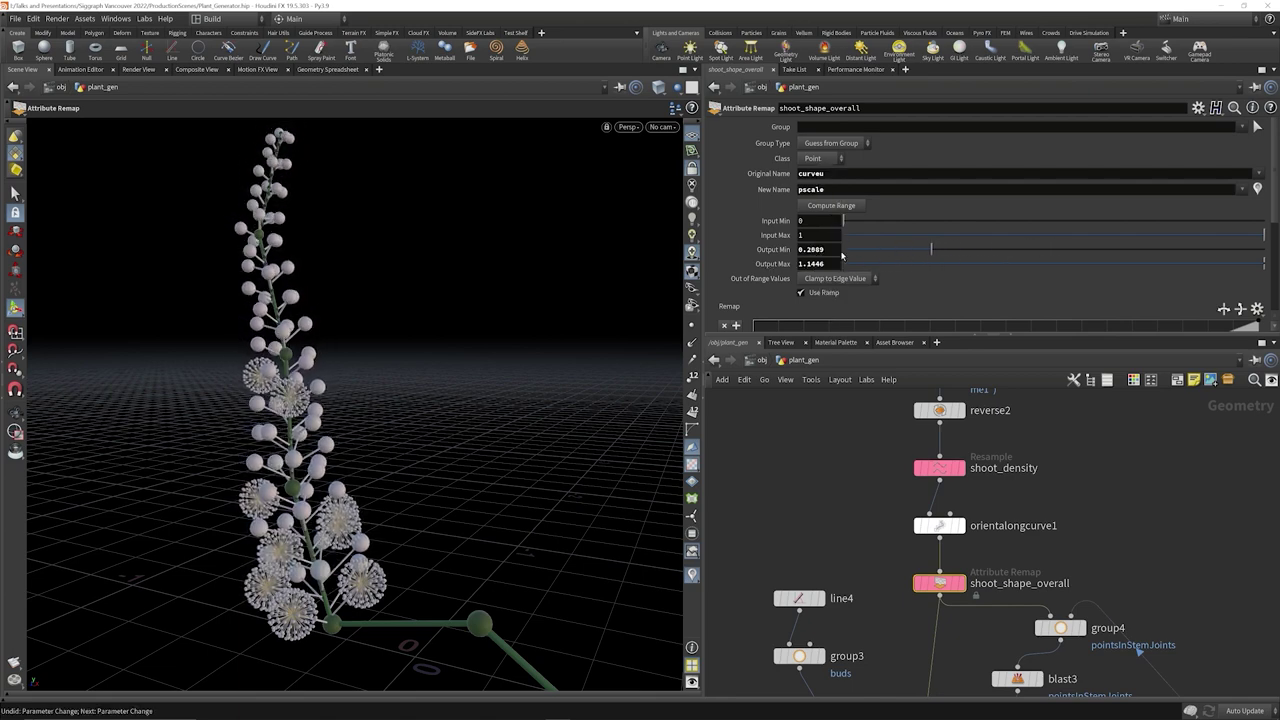
# - Move the middle point of the shoot_shape_overall remap ramp to about position 0.61 and value 0.53
pyautogui.scroll(-3, 848, 262)
pyautogui.scroll(-2, 853, 270)
pyautogui.moveTo(1082, 225)
pyautogui.mouseDown()
pyautogui.moveTo(990, 185)
pyautogui.moveTo(1163, 251)
pyautogui.moveTo(1080, 245)
pyautogui.moveTo(1061, 213)
pyautogui.mouseUp()
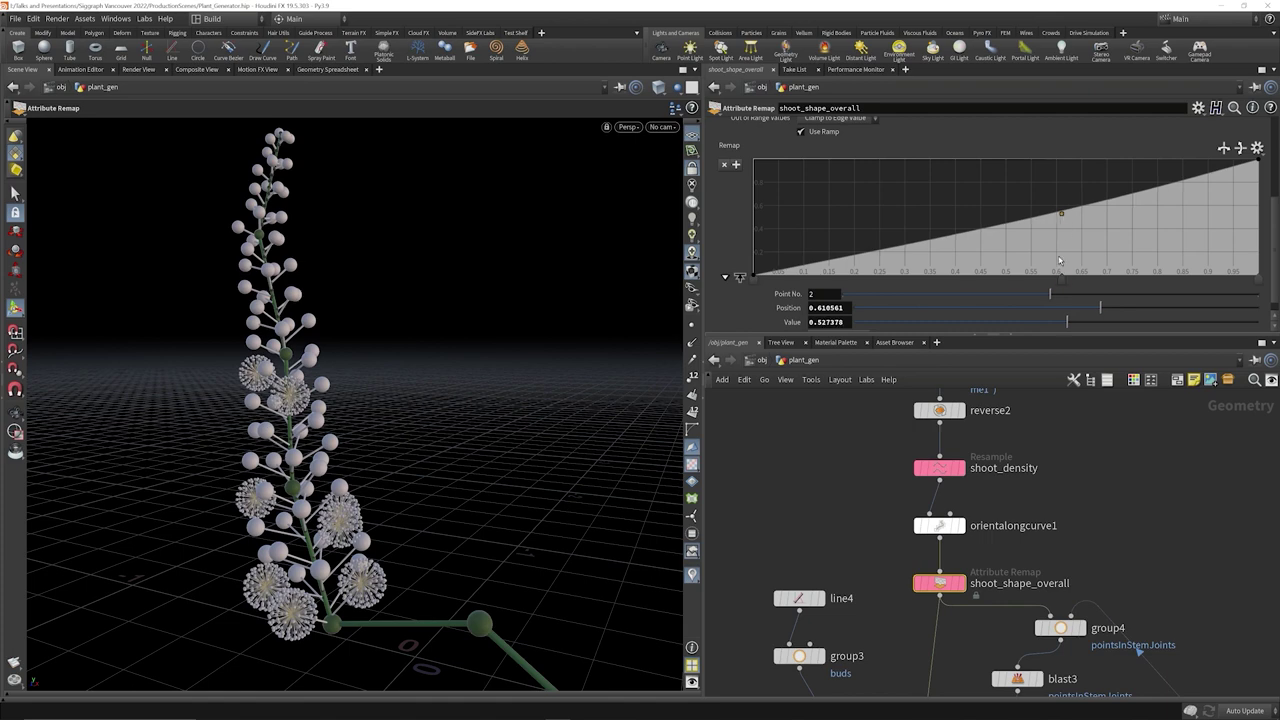
# - Connect curve3 to Curve_input in place of curve2, and select curve3 to inspect the plant grown along it from another angle
pyautogui.moveTo(1133, 508); pyautogui.dragTo(1117, 494, button='middle')
pyautogui.press('f')
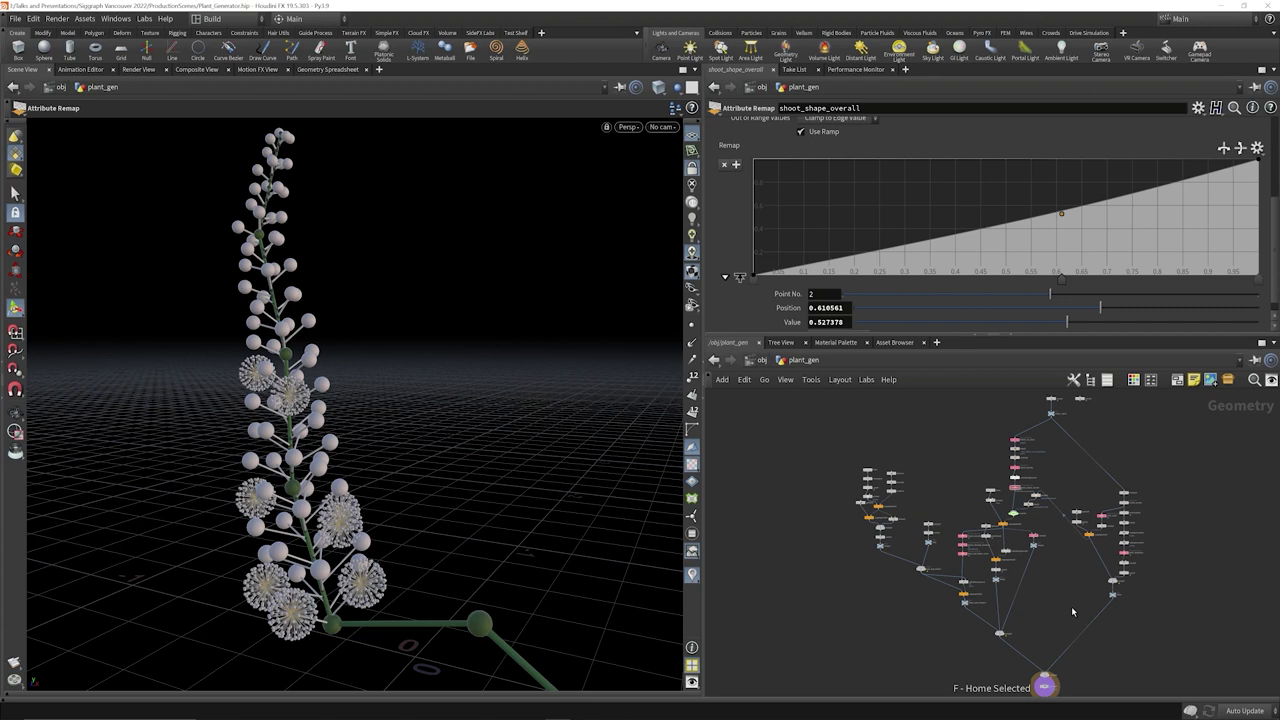
pyautogui.scroll(5, 1076, 435)
pyautogui.scroll(1, 1084, 479)
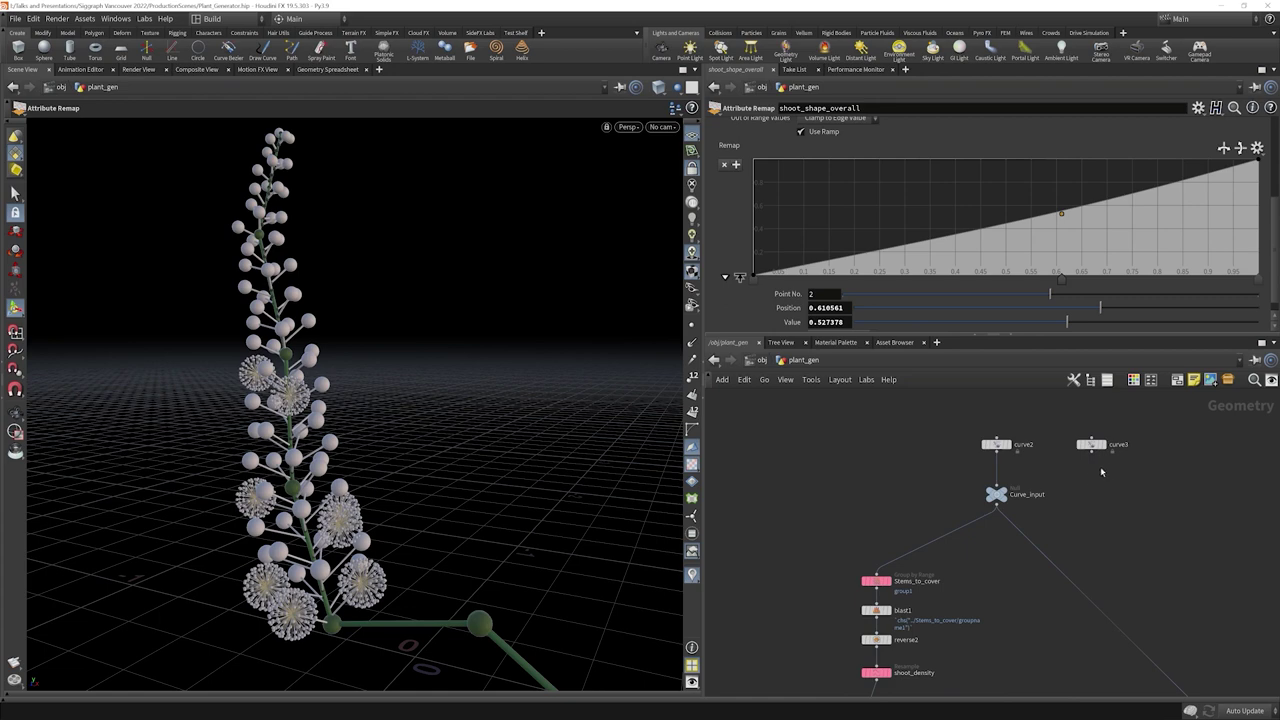
pyautogui.moveTo(1091, 452); pyautogui.dragTo(998, 485)
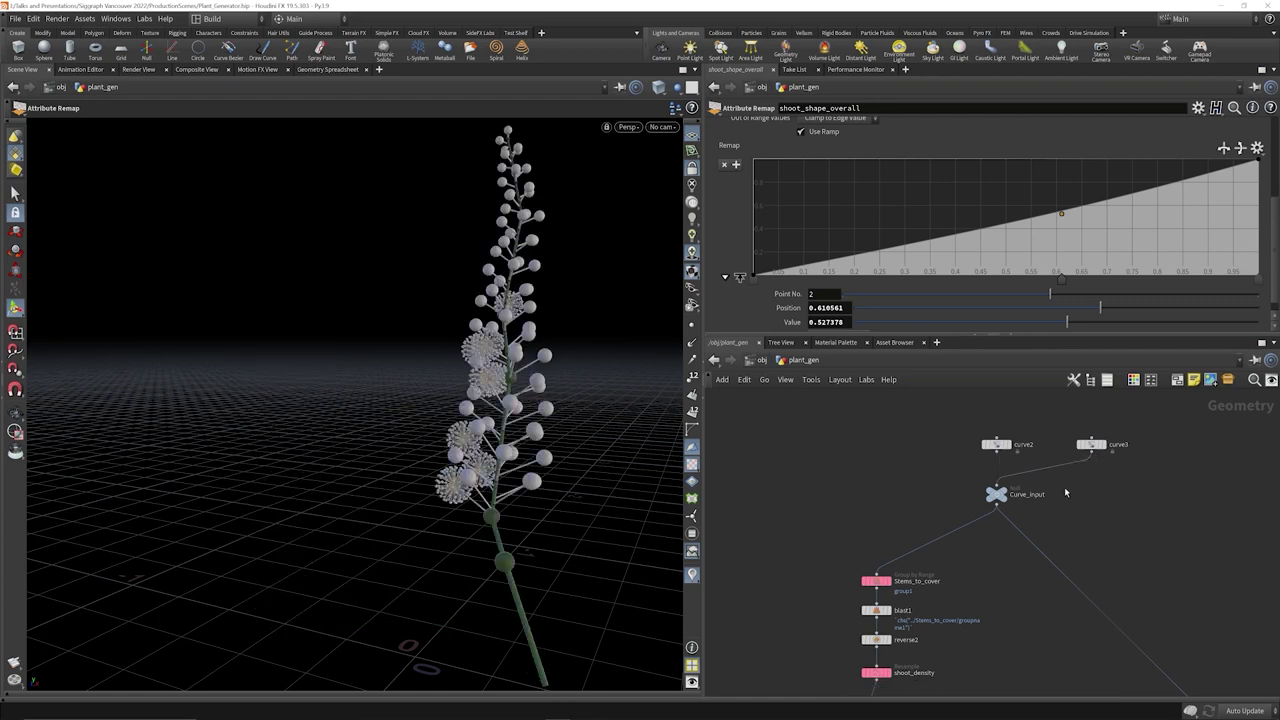
pyautogui.click(1090, 444)
pyautogui.keyDown('alt'); pyautogui.moveTo(517, 554); pyautogui.dragTo(421, 317); pyautogui.keyUp('alt')
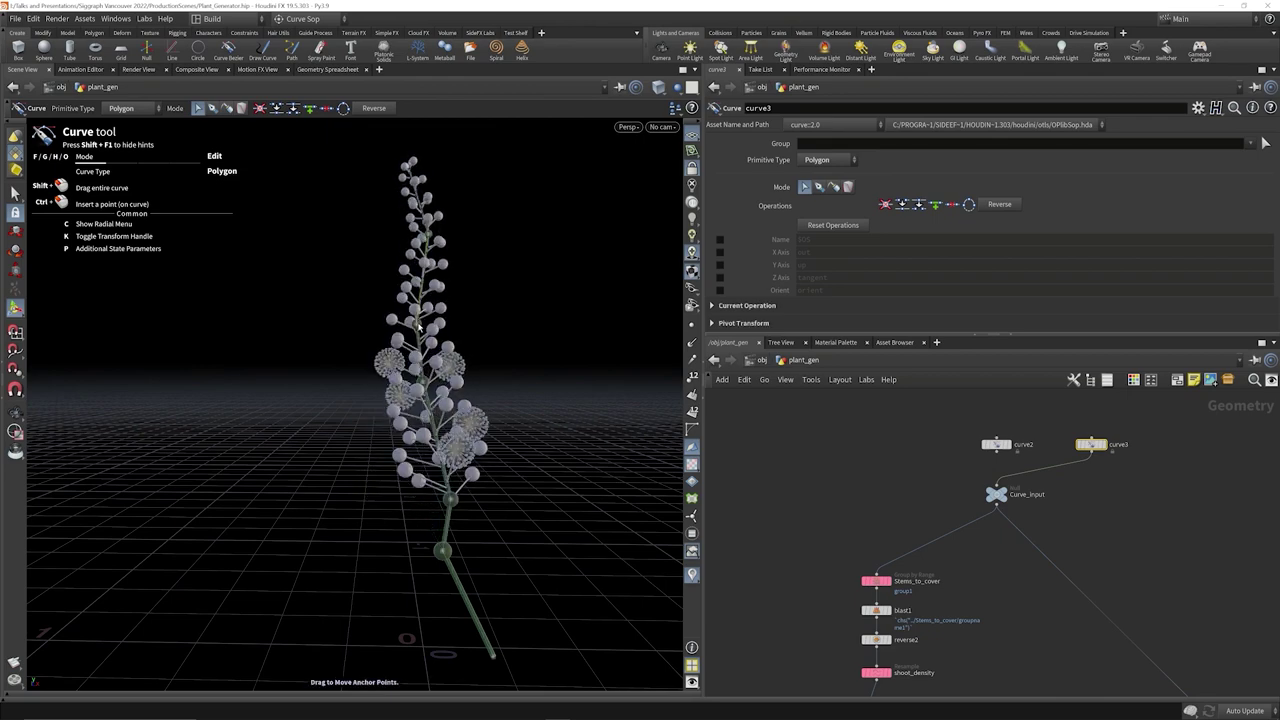
pyautogui.keyDown('alt'); pyautogui.moveTo(441, 321); pyautogui.dragTo(470, 490); pyautogui.keyUp('alt')
# - Reconnect curve2 to the Curve_input node as the plant's source curve
pyautogui.moveTo(1000, 468); pyautogui.dragTo(997, 494)
pyautogui.scroll(-5, 922, 628)
pyautogui.moveTo(922, 628); pyautogui.dragTo(958, 538, button='middle')
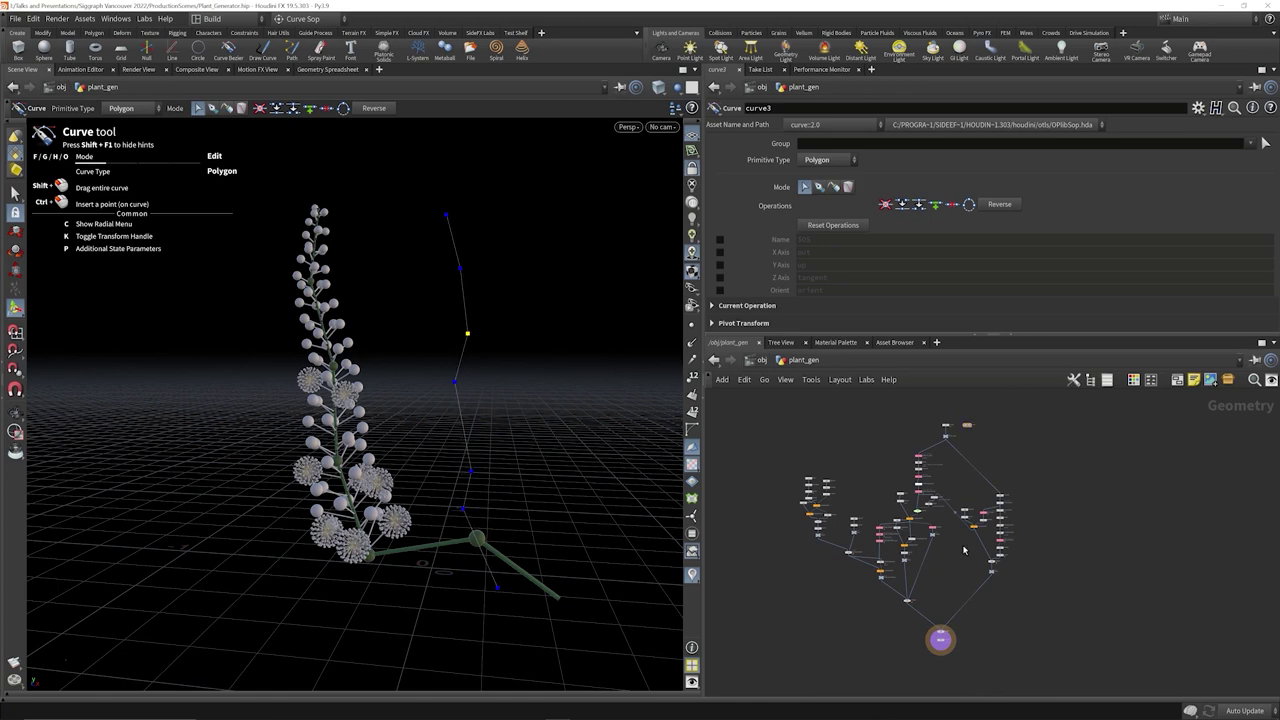
# - Collapse all nodes below the two curve nodes into a subnetwork and place it directly beneath curve2
pyautogui.press('h')
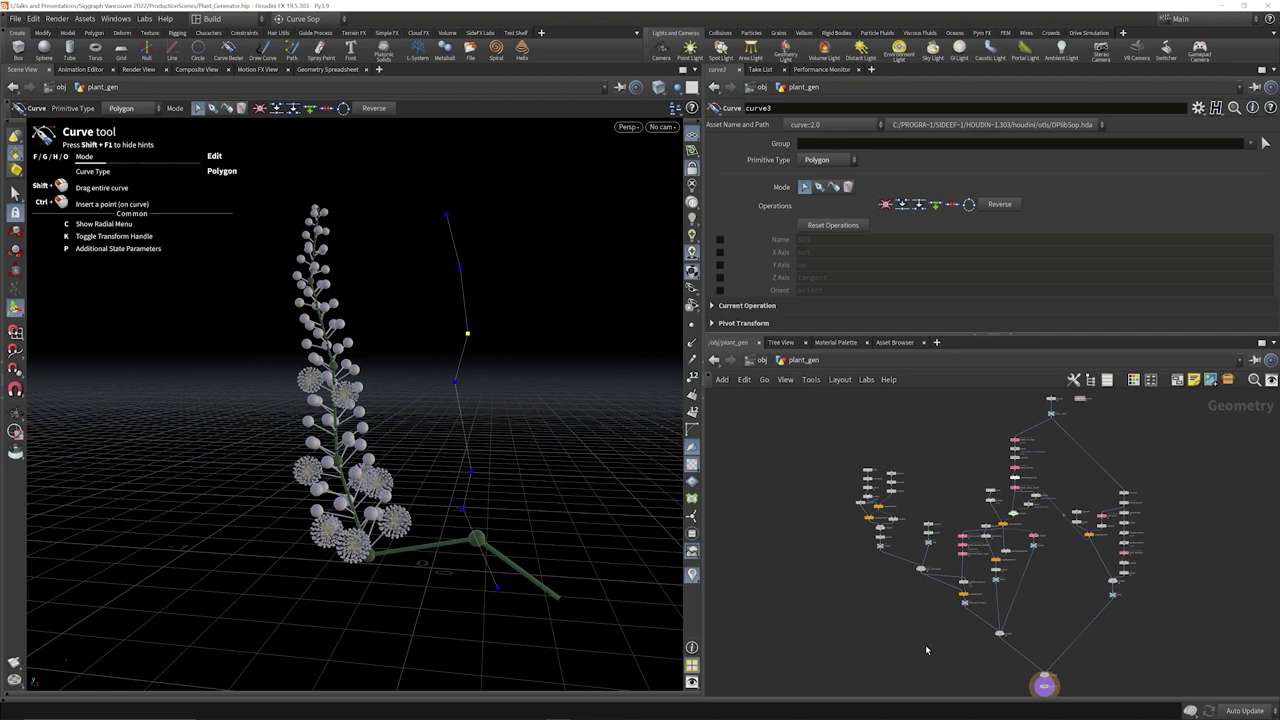
pyautogui.hotkey('ctrl', 'z')
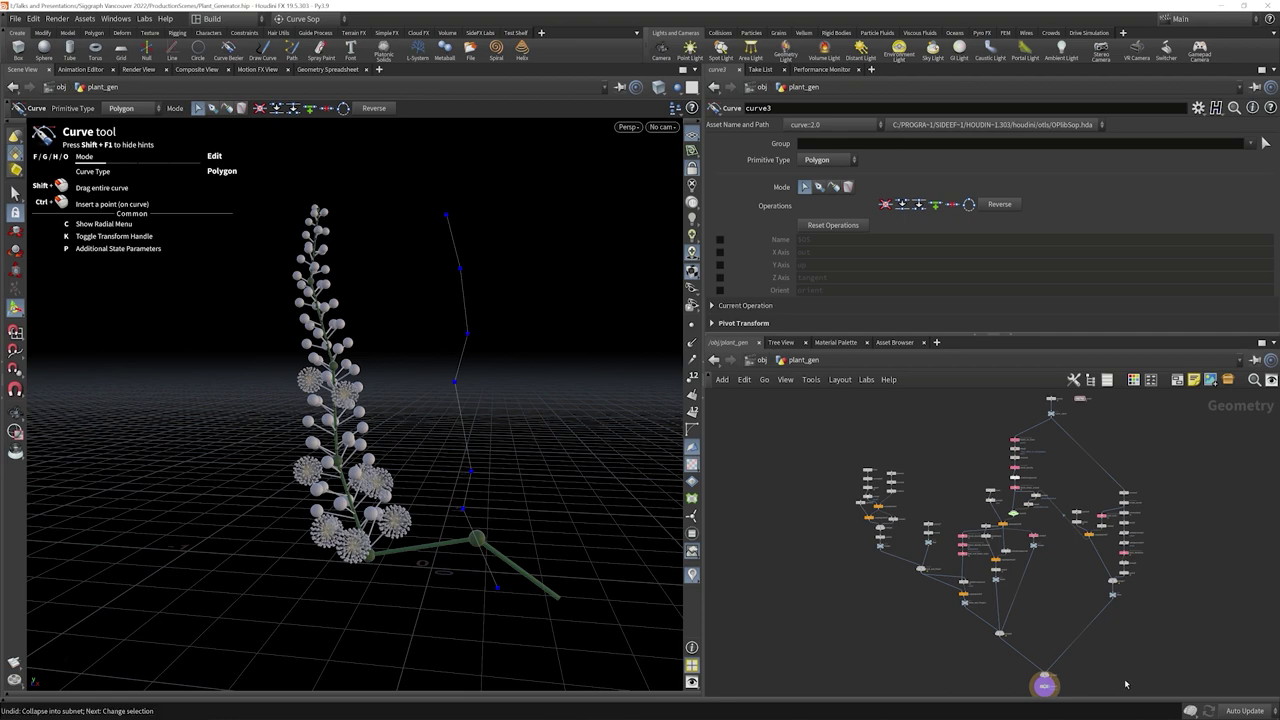
pyautogui.moveTo(1234, 690); pyautogui.dragTo(818, 412)
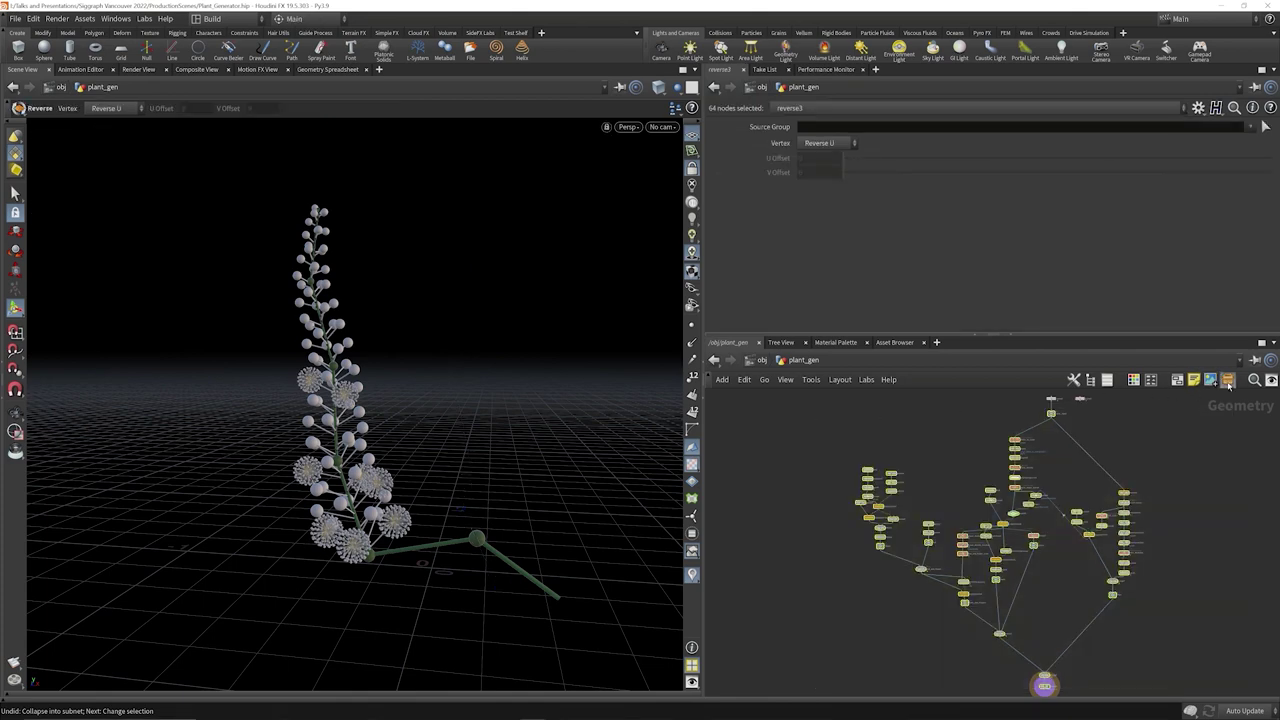
pyautogui.hotkey('shift', 'c')
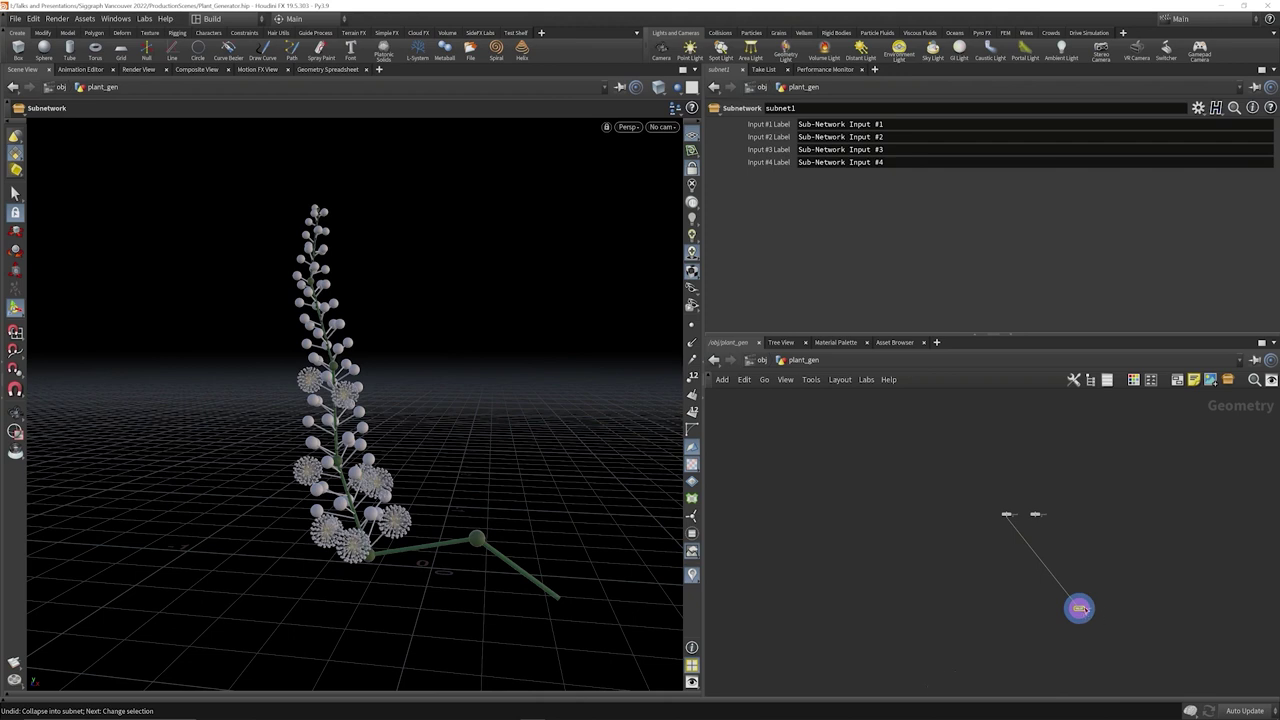
pyautogui.moveTo(1077, 606); pyautogui.dragTo(1003, 531)
pyautogui.press('h')
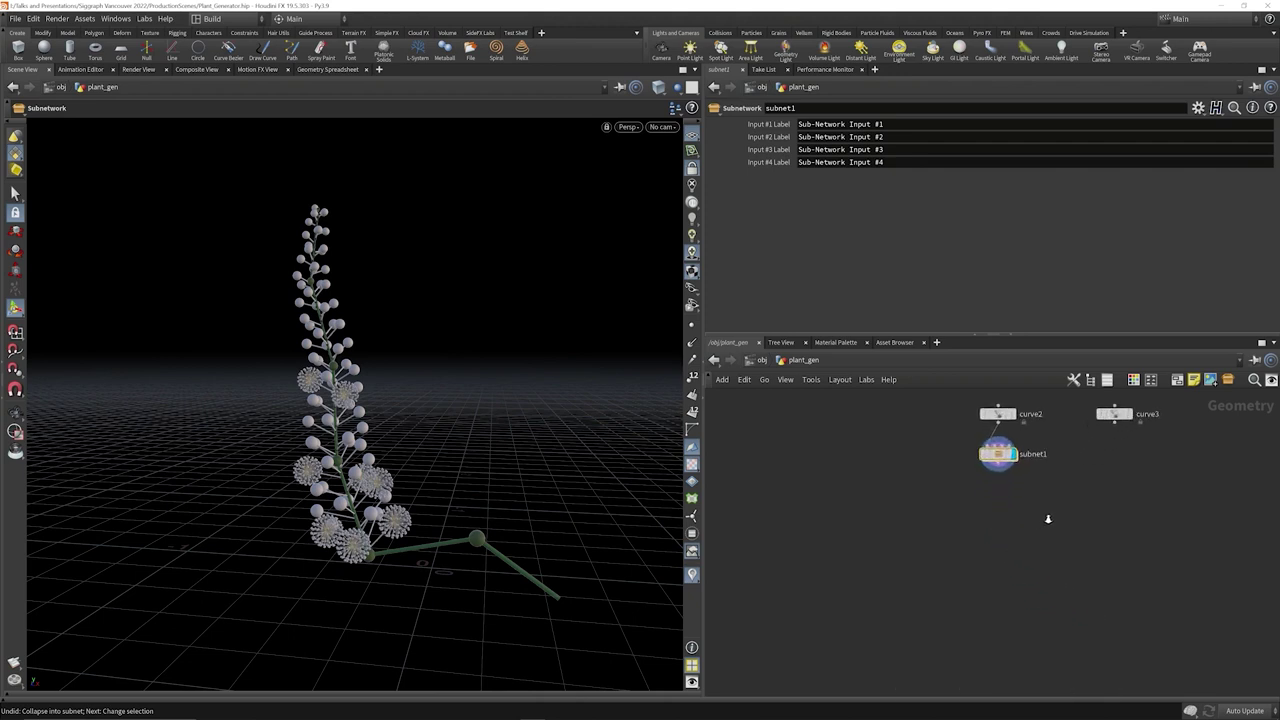
pyautogui.scroll(3, 997, 605)
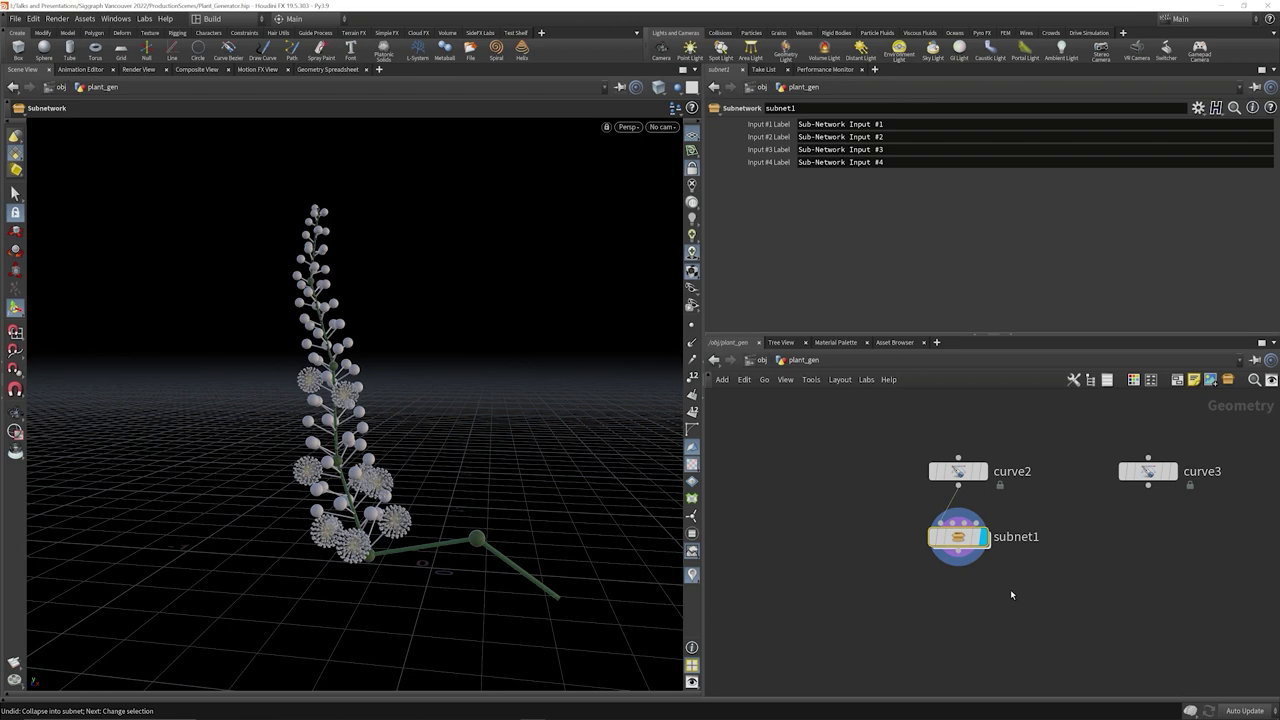
# - Edit the parameter interface of subnet1 and make its four default input label parameters invisible
pyautogui.click(1198, 110)
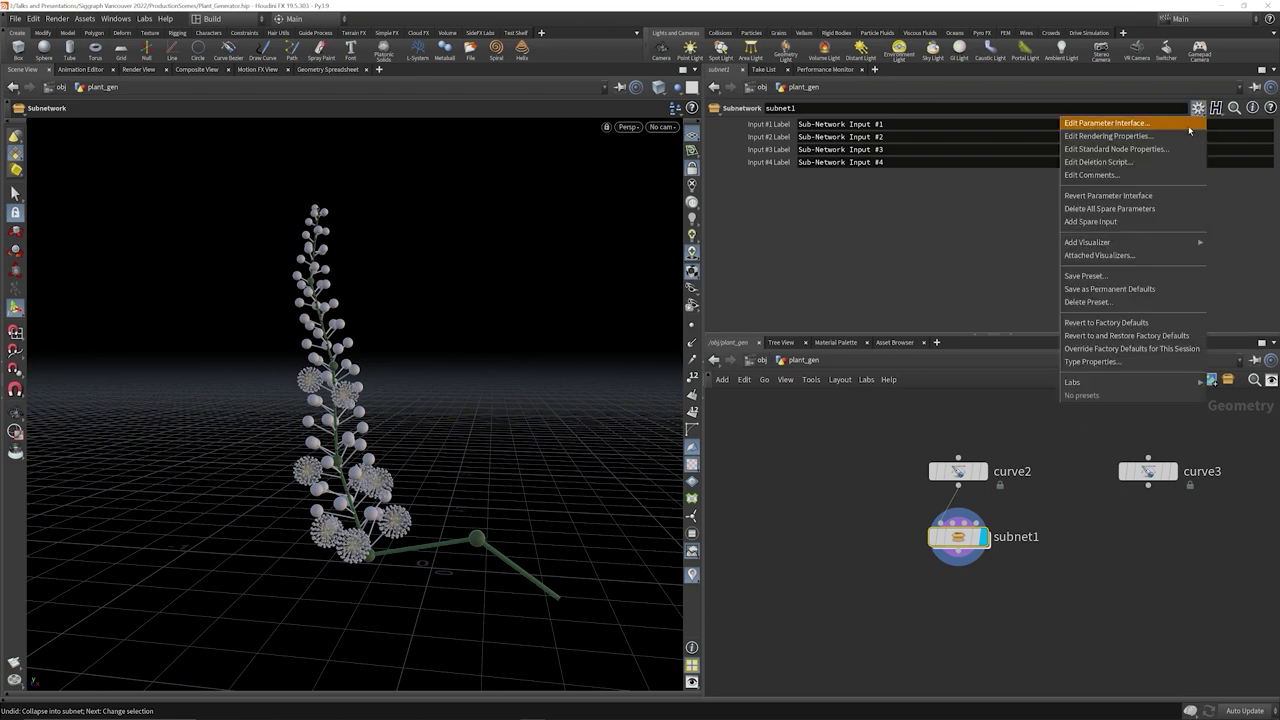
pyautogui.click(1188, 122)
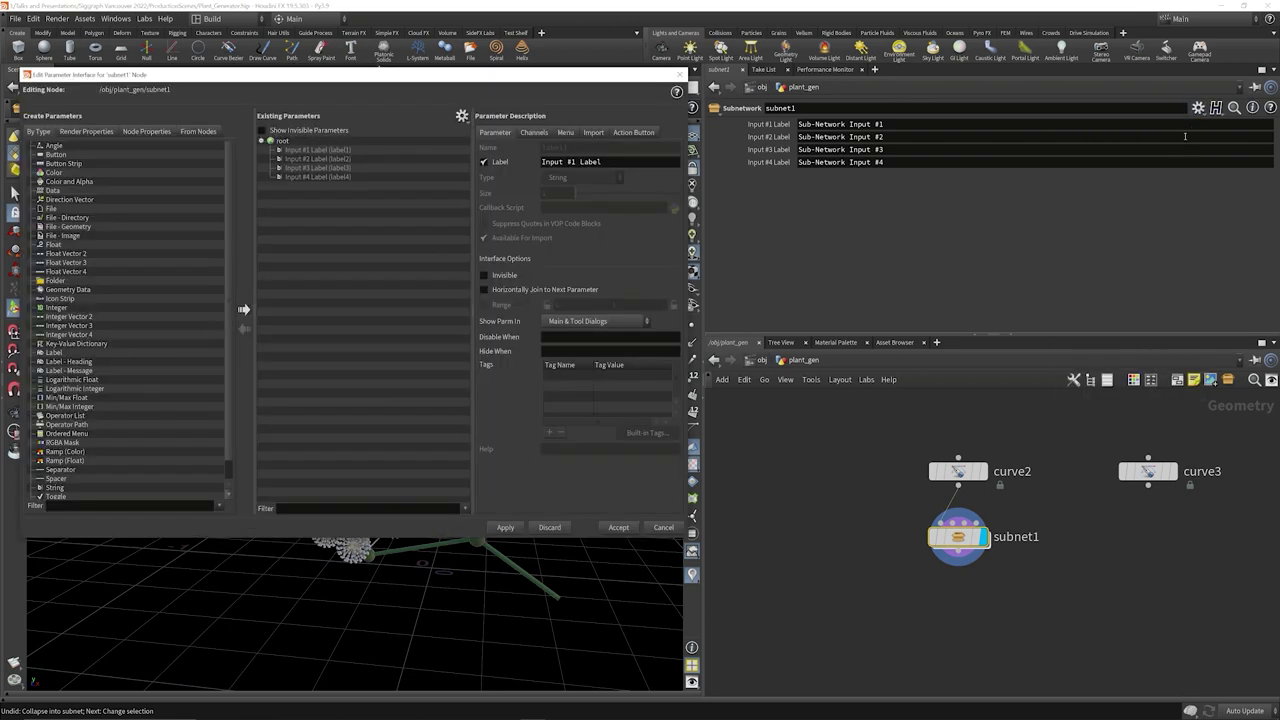
pyautogui.click(379, 149)
pyautogui.keyDown('shift'); pyautogui.click(378, 175); pyautogui.keyUp('shift')
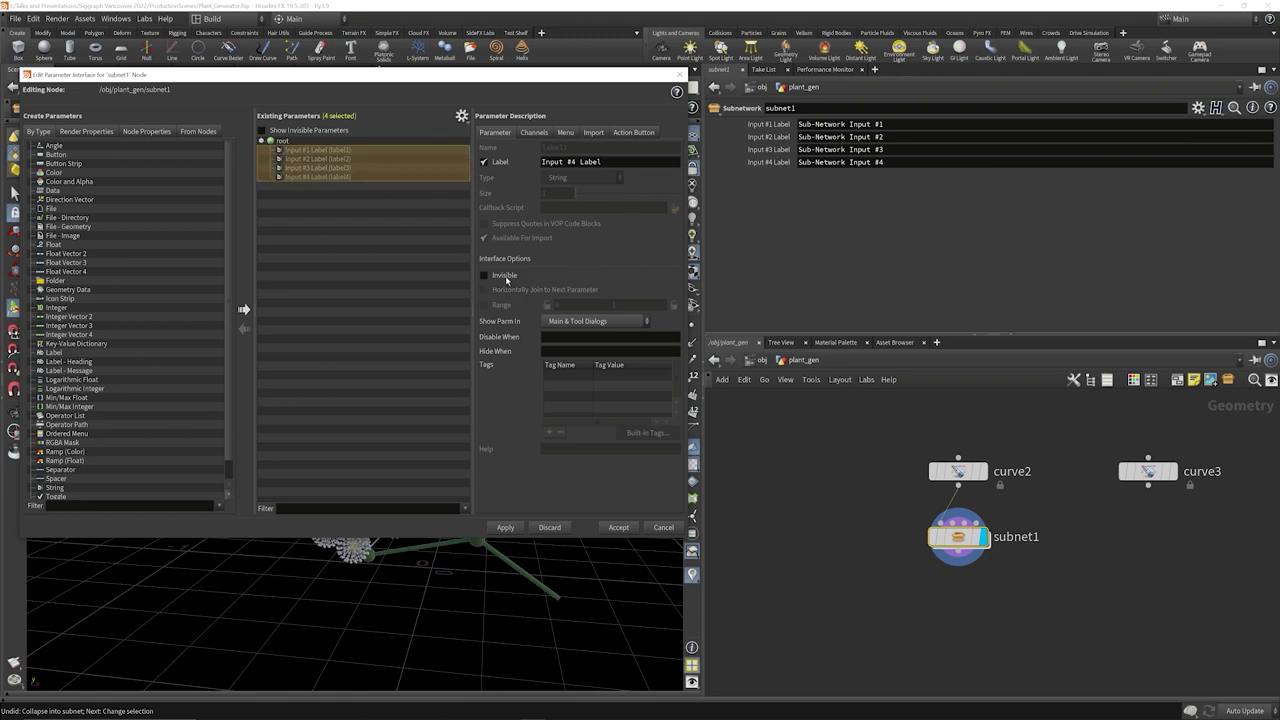
pyautogui.click(484, 275)
# - From inside subnet1, promote Segments to Cover of Stems_to_cover and Length of shoot_density to the subnet's parameter interface
pyautogui.doubleClick(956, 537)
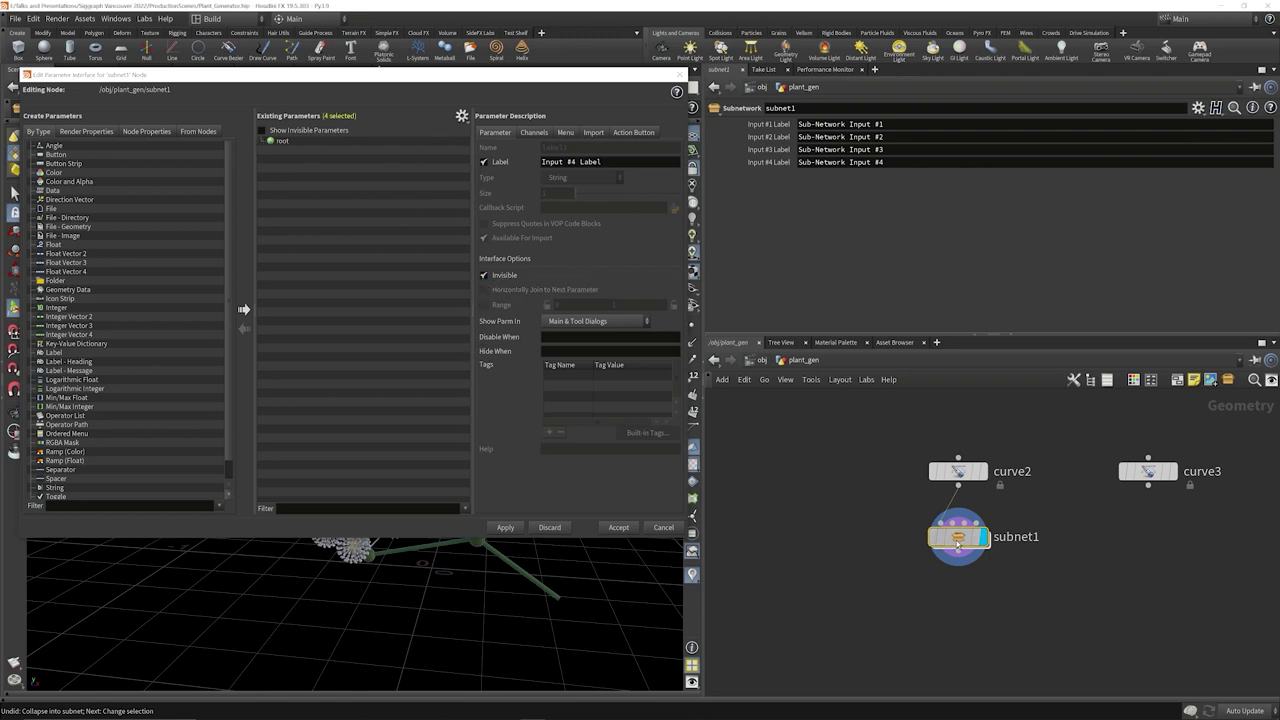
pyautogui.scroll(6, 885, 519)
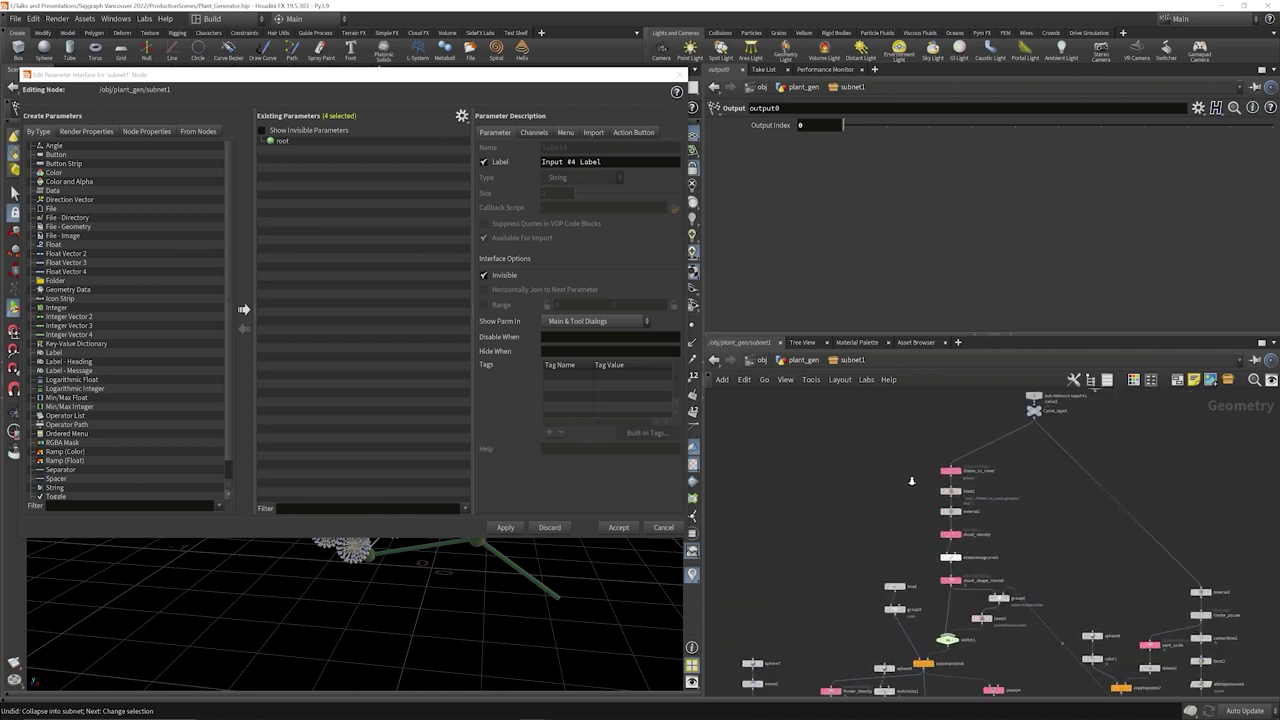
pyautogui.click(967, 448)
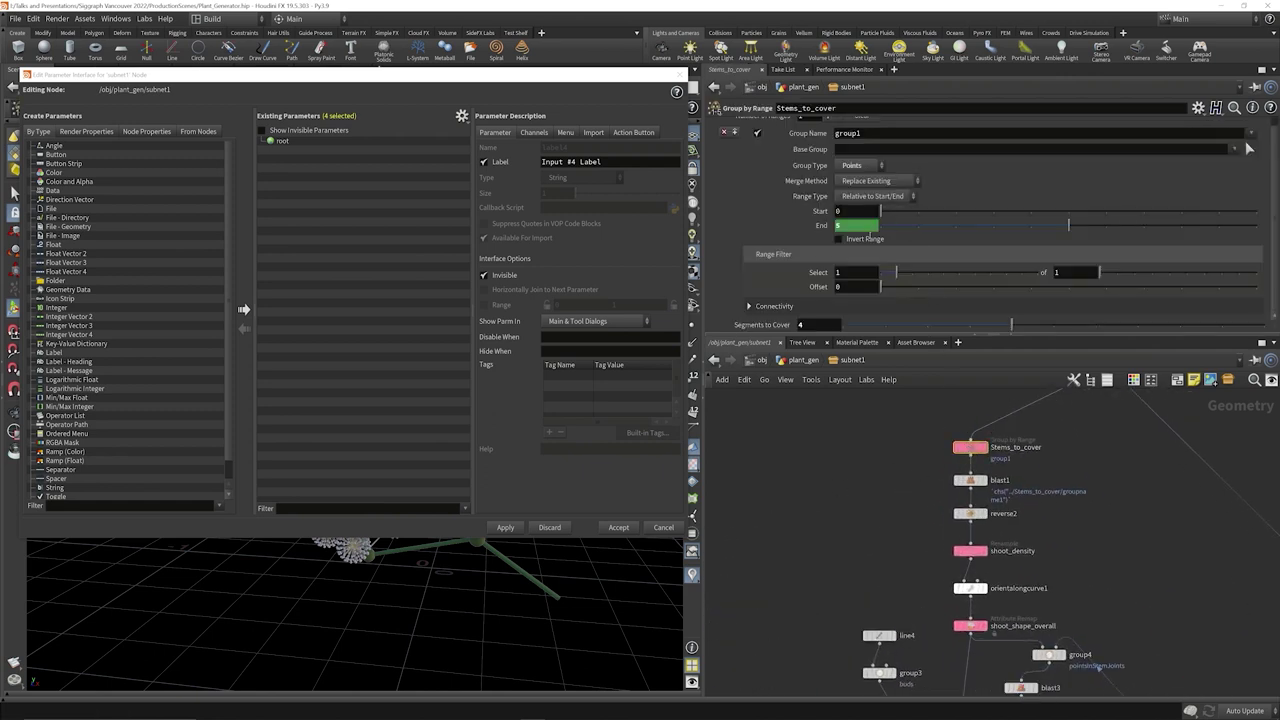
pyautogui.moveTo(762, 325); pyautogui.dragTo(330, 200)
pyautogui.click(960, 550)
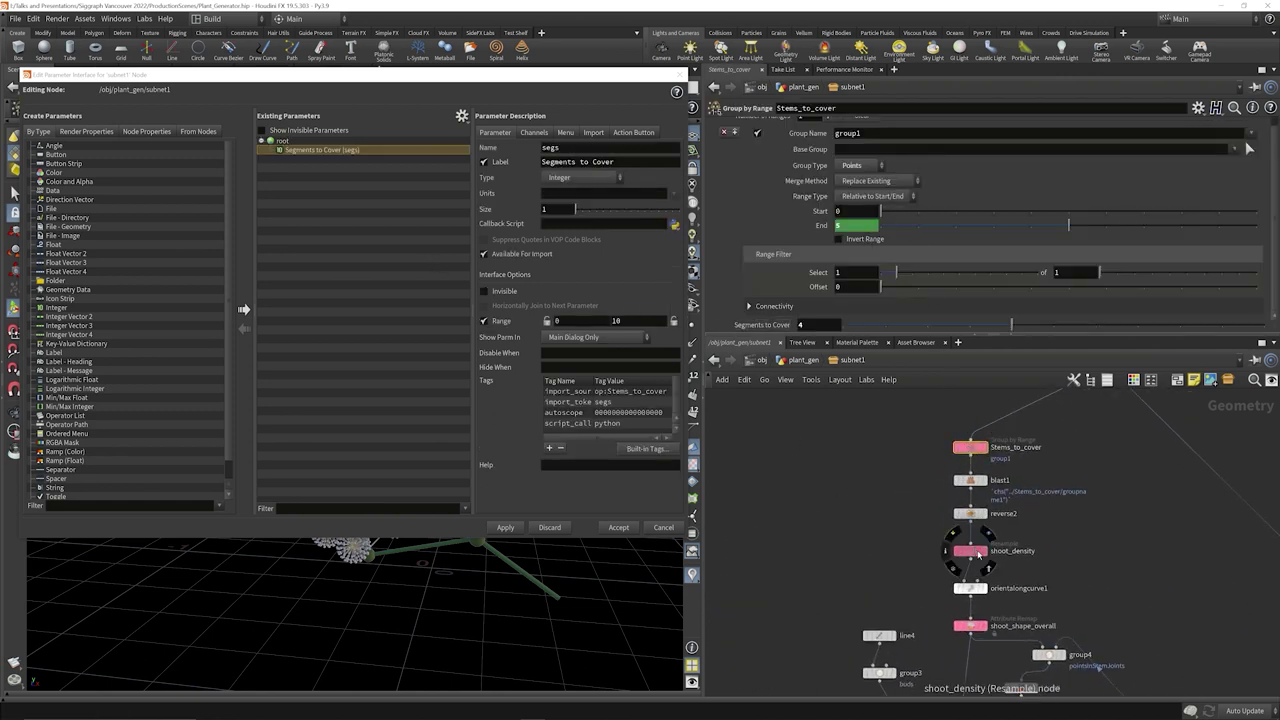
pyautogui.moveTo(511, 243); pyautogui.dragTo(322, 158)
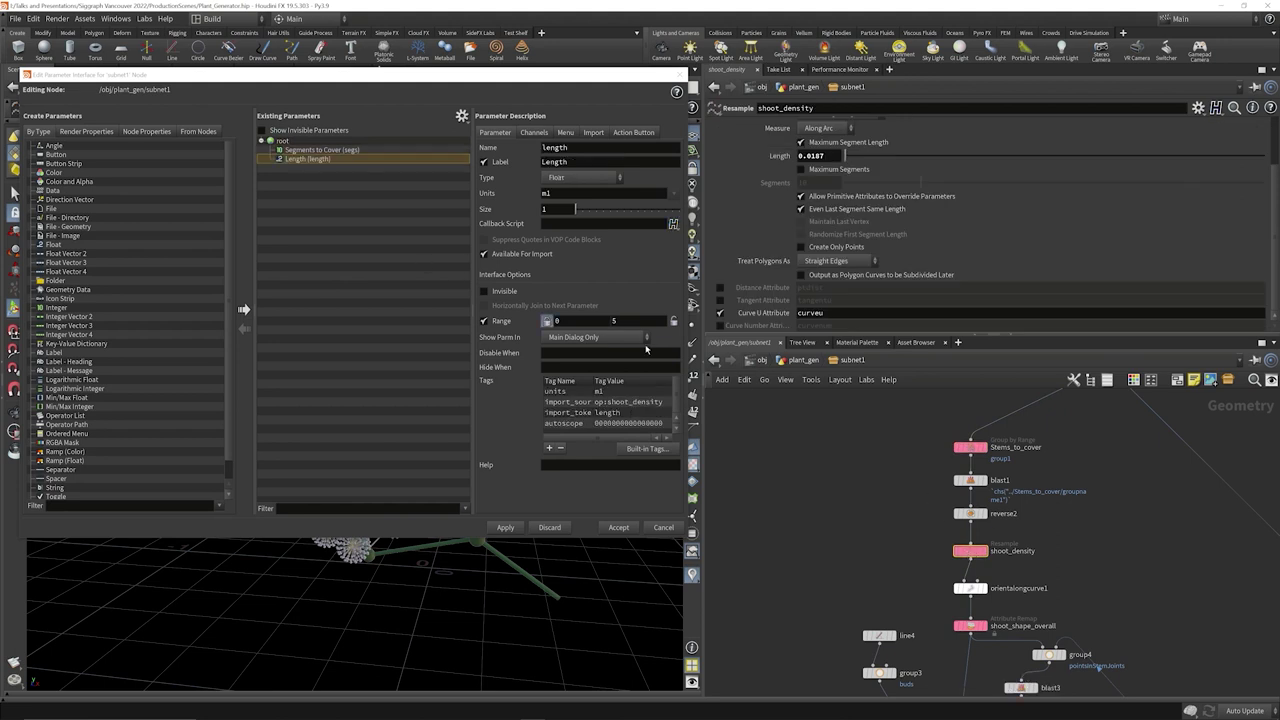
# - Promote Output Min, Output Max and the Remap ramp of shoot_shape_overall to the subnet's parameter interface
pyautogui.click(968, 626)
pyautogui.moveTo(778, 183); pyautogui.dragTo(310, 176)
pyautogui.moveTo(726, 236); pyautogui.dragTo(386, 277)
# - Rename the promoted Length parameter to shoot_density with the label Shoot Density
pyautogui.click(307, 158)
pyautogui.doubleClick(556, 147)
pyautogui.write('shoot_density')
pyautogui.press('Tab')
# - Rename the promoted Output Min parameter to tip_scale with the label Tip Scale
pyautogui.click(318, 167)
pyautogui.doubleClick(570, 147)
pyautogui.write('tip_scale')
pyautogui.press('Tab')
pyautogui.write('Tip Sc')
# - Rename the promoted Output Max parameter to base_scale with the label Base Scale
pyautogui.click(318, 176)
pyautogui.doubleClick(570, 147)
pyautogui.write('base_scale')
pyautogui.press('Tab')
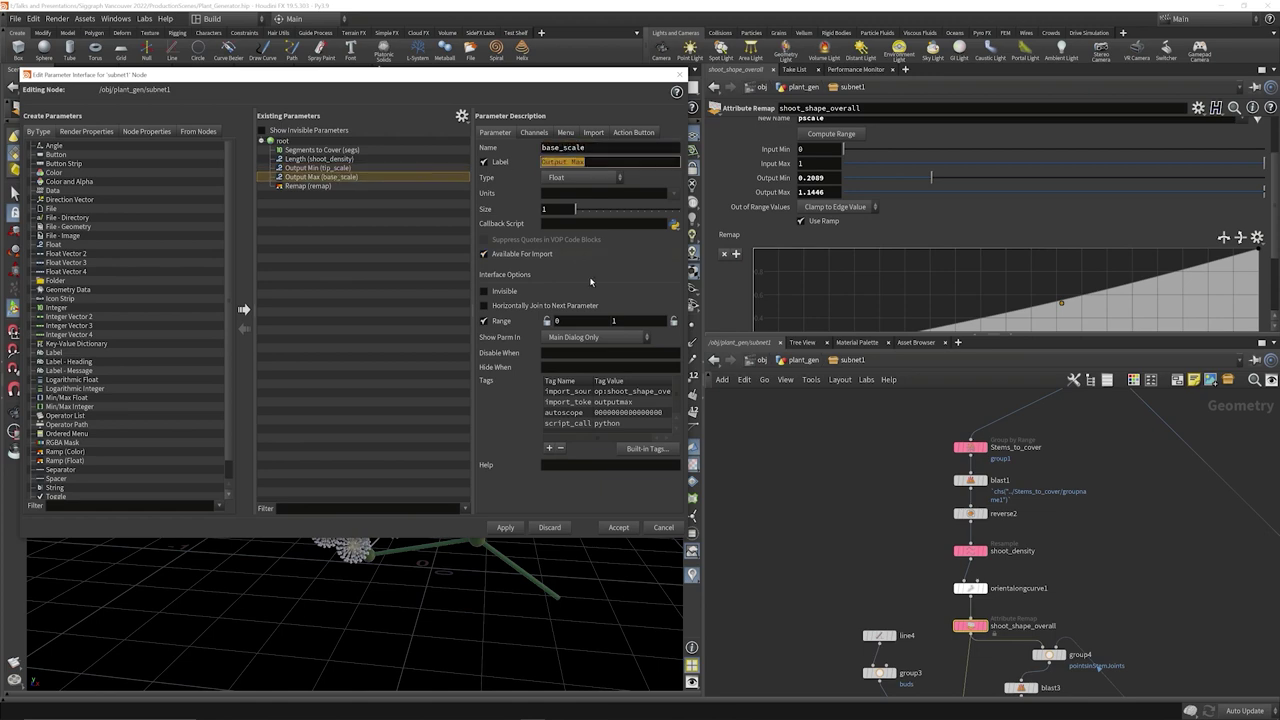
# - Rename the promoted Remap ramp to shape with the label Shape
pyautogui.click(307, 185)
pyautogui.doubleClick(556, 147)
pyautogui.write('shape')
pyautogui.press('Tab')
pyautogui.write('Shape')
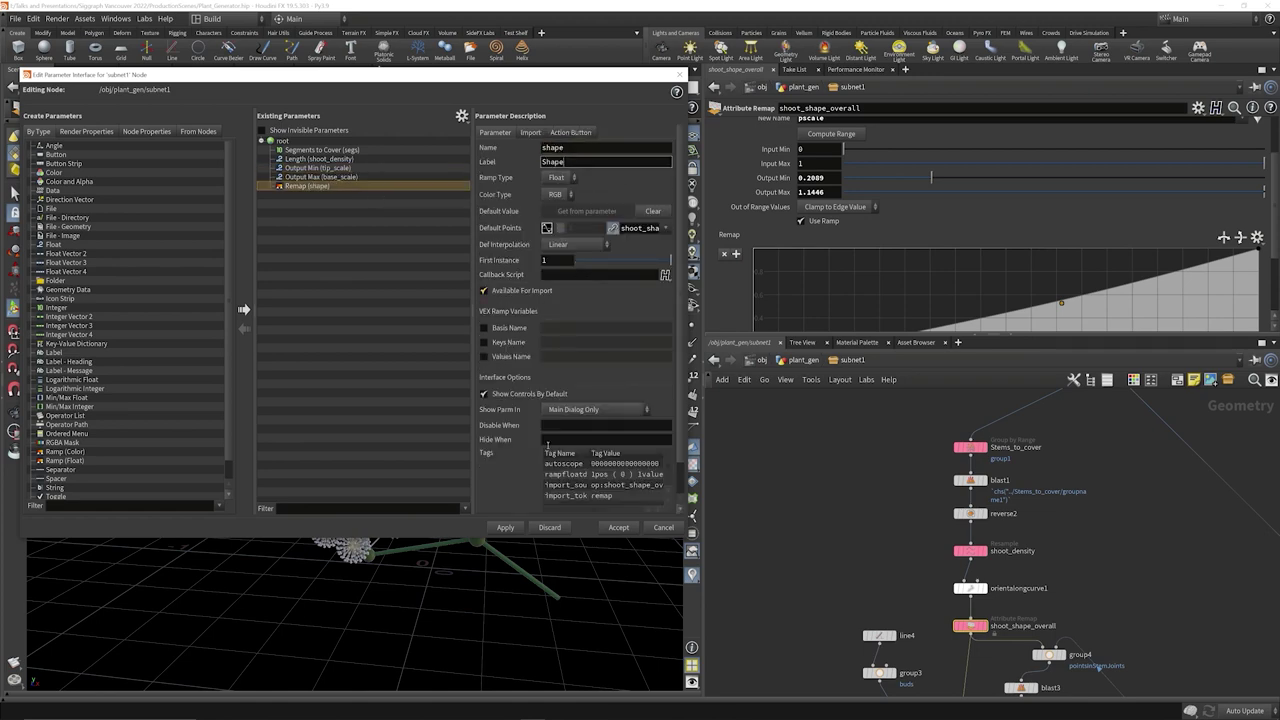
# - Apply and accept the subnet1 parameter interface changes, and return to the plant_gen network level
pyautogui.click(505, 527)
pyautogui.click(618, 527)
pyautogui.press('u')
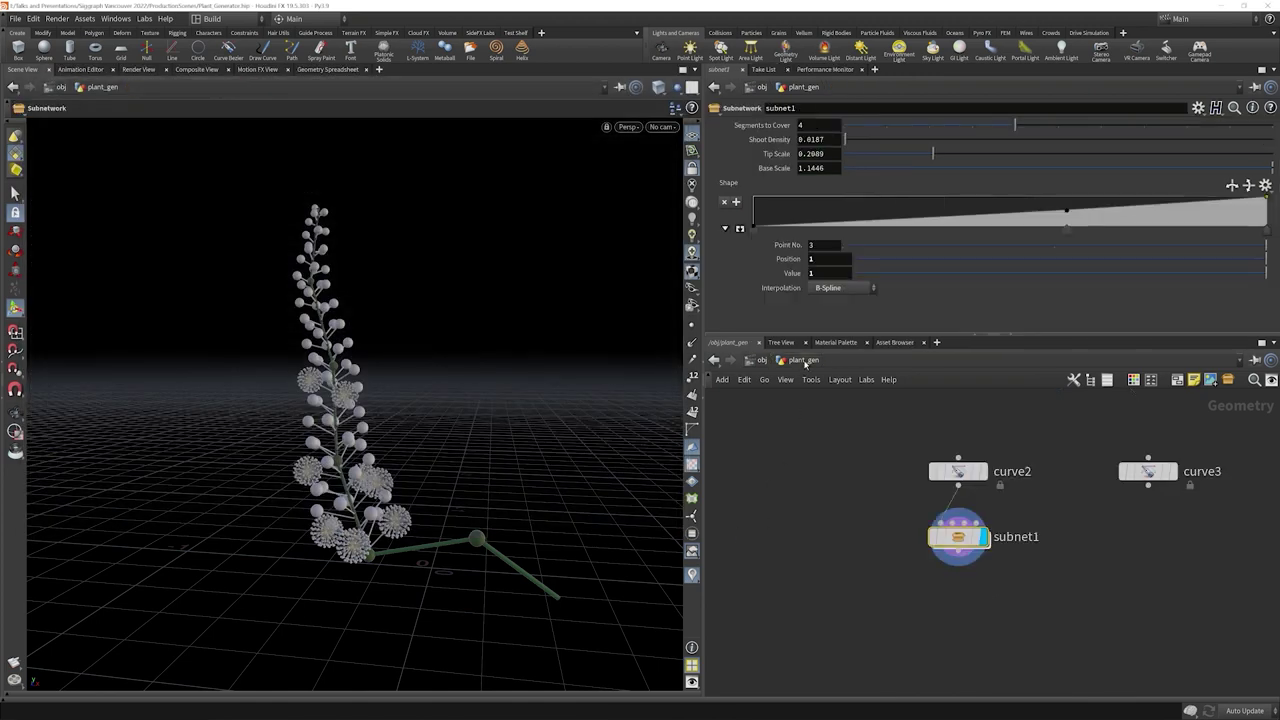
# - Try a different Shoot Density on subnet1 and undo the change
pyautogui.moveTo(1013, 125)
pyautogui.mouseDown()
pyautogui.moveTo(870, 131)
pyautogui.moveTo(1015, 125)
pyautogui.mouseUp()
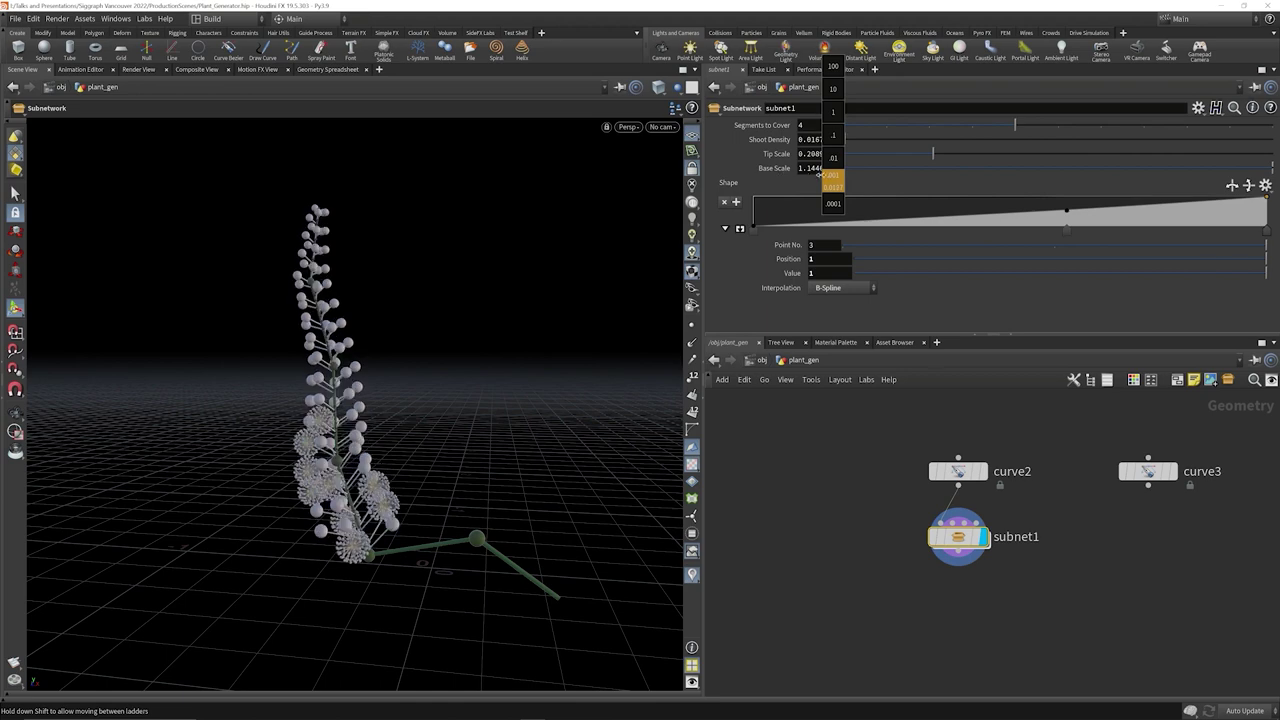
pyautogui.hotkey('ctrl', 'z')
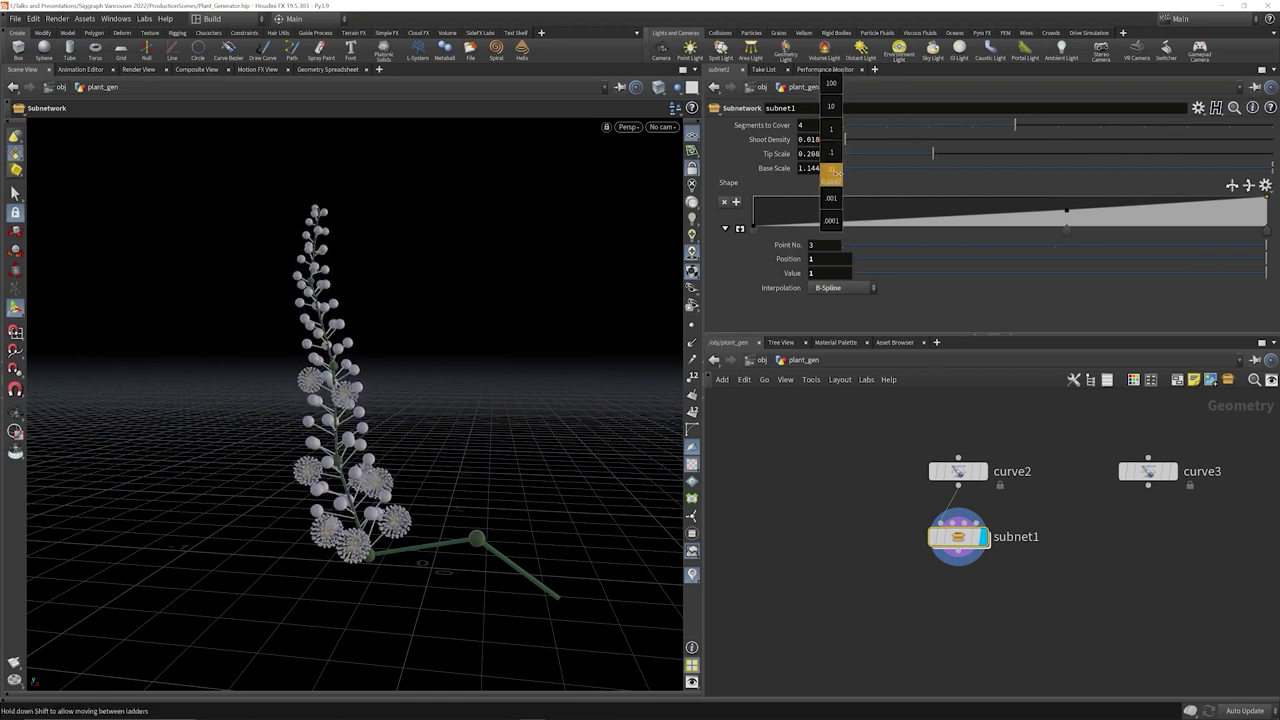
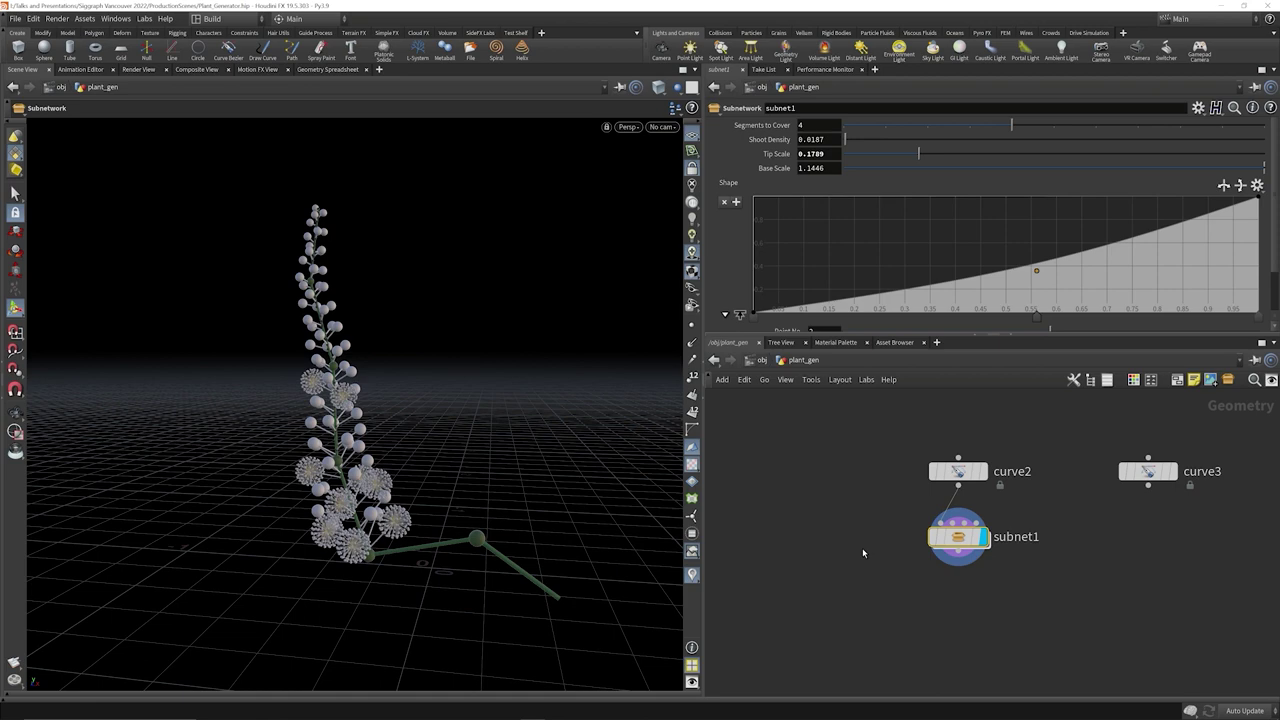
# - Rename the subnet1 node to plant_generator
pyautogui.doubleClick(1020, 539)
pyautogui.moveTo(1040, 538); pyautogui.dragTo(1005, 561)
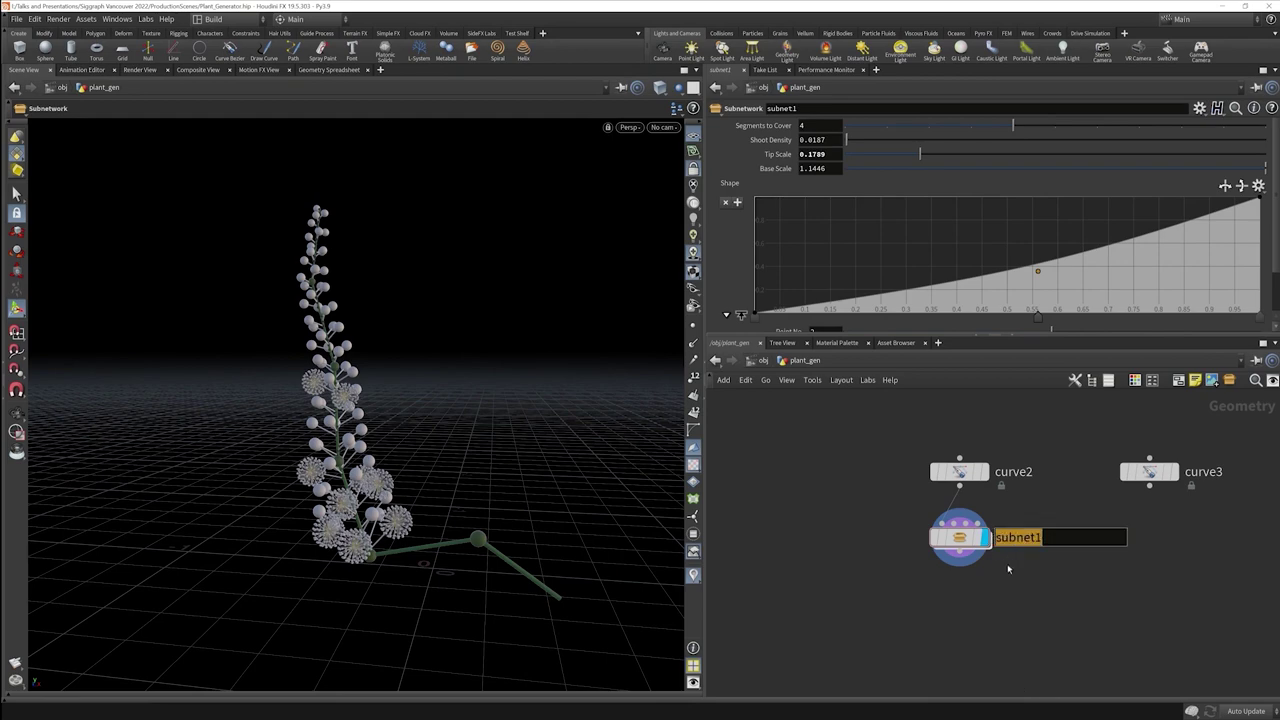
pyautogui.write('plant_gener')
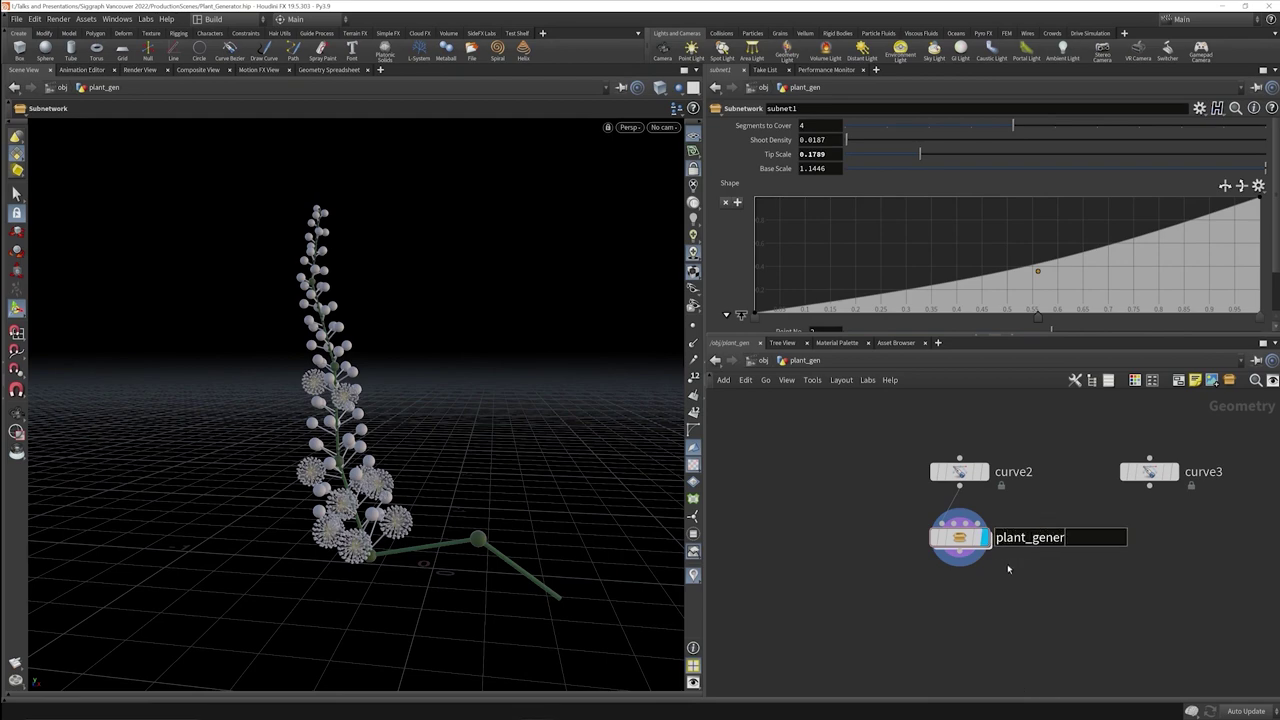
pyautogui.write('ator')
pyautogui.press('Return')
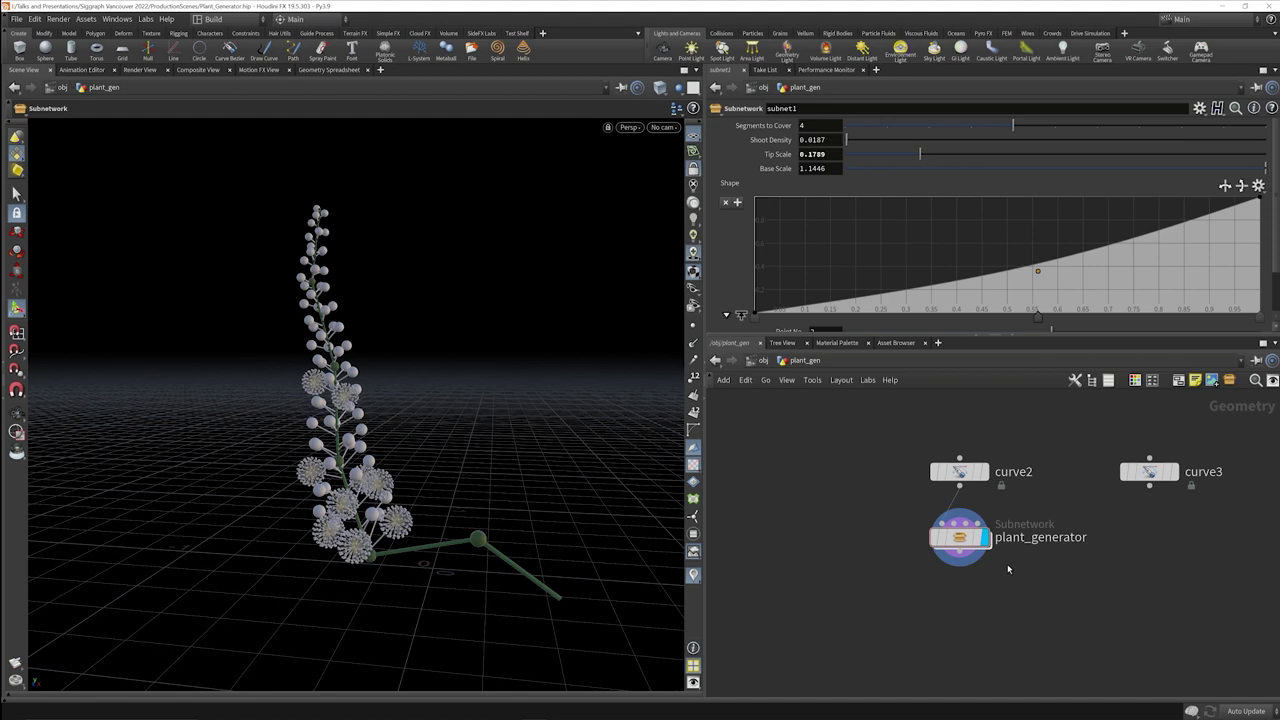
# - Create a digital asset from the plant_generator subnetwork, keeping its type name and saving it to the Hip File Directory
pyautogui.rightClick(962, 540)
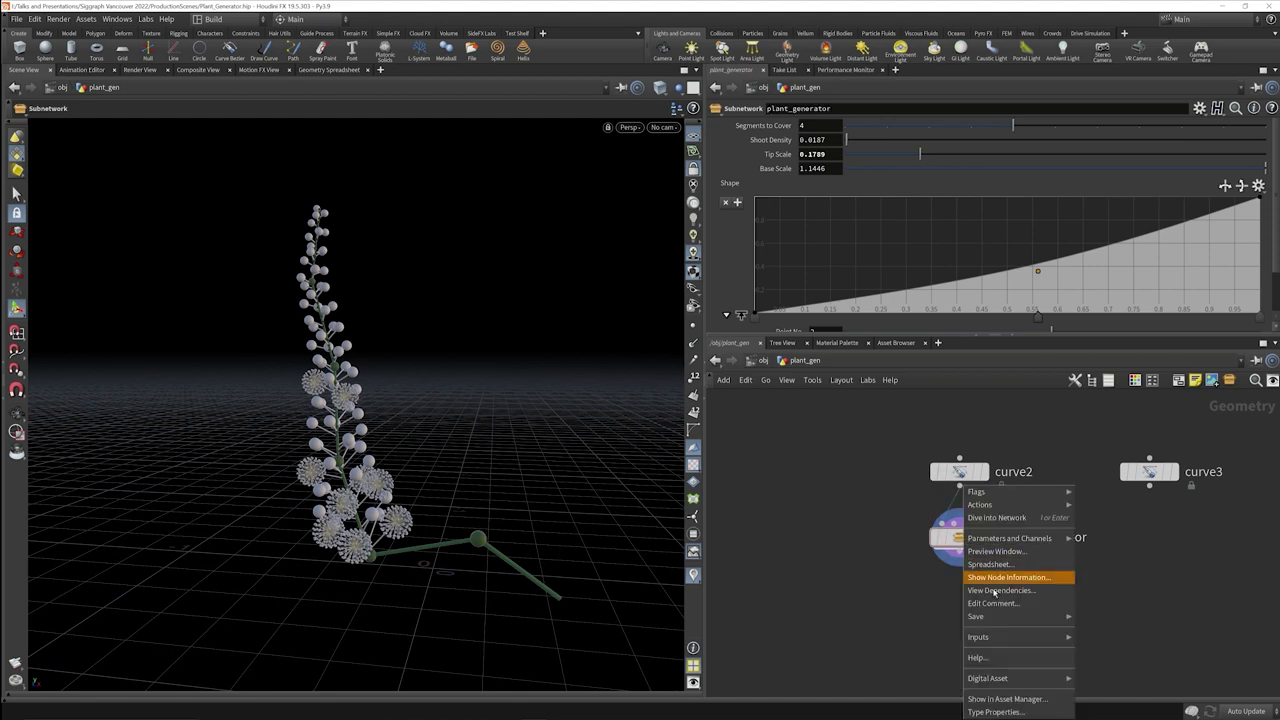
pyautogui.moveTo(1020, 681)
pyautogui.click(1097, 680)
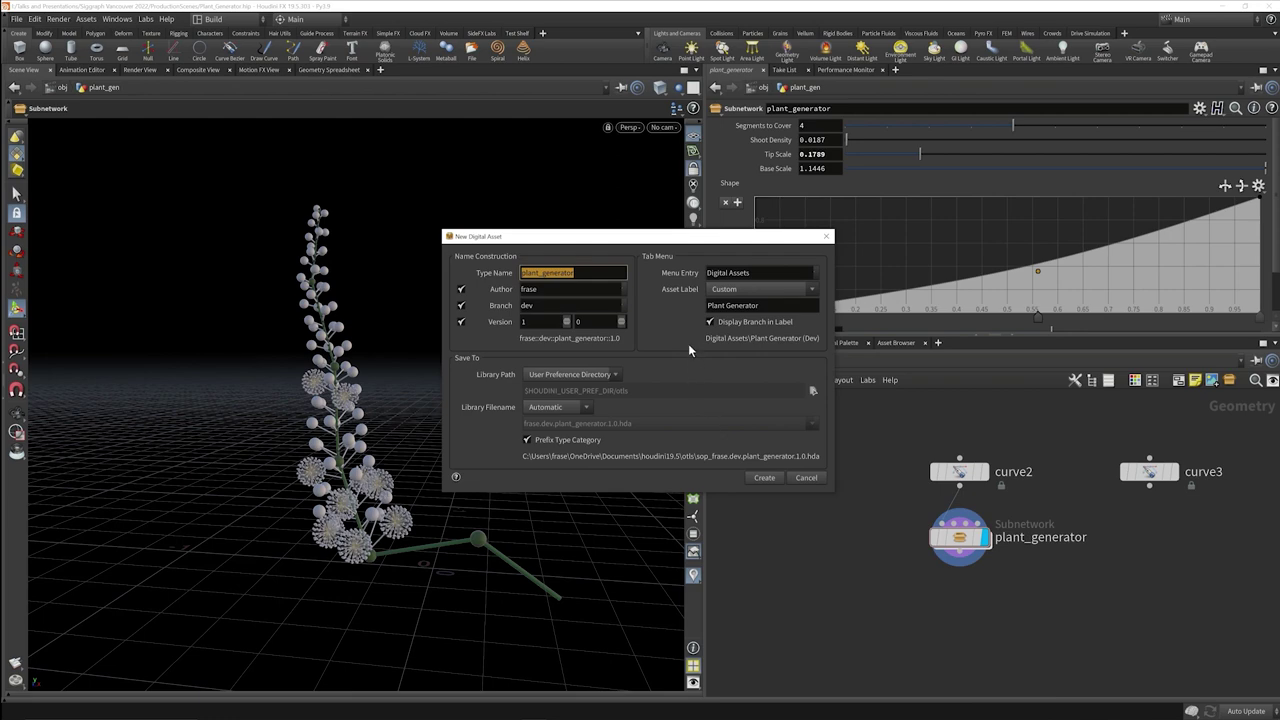
pyautogui.click(616, 376)
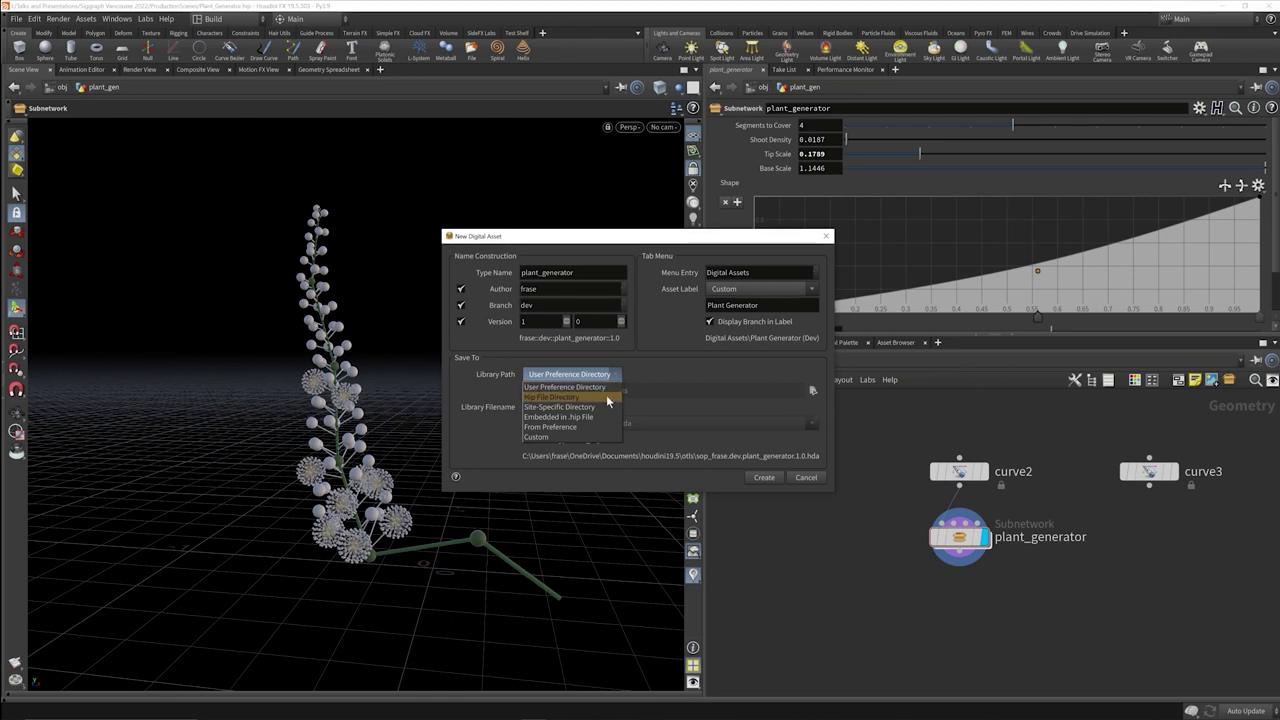
pyautogui.click(606, 396)
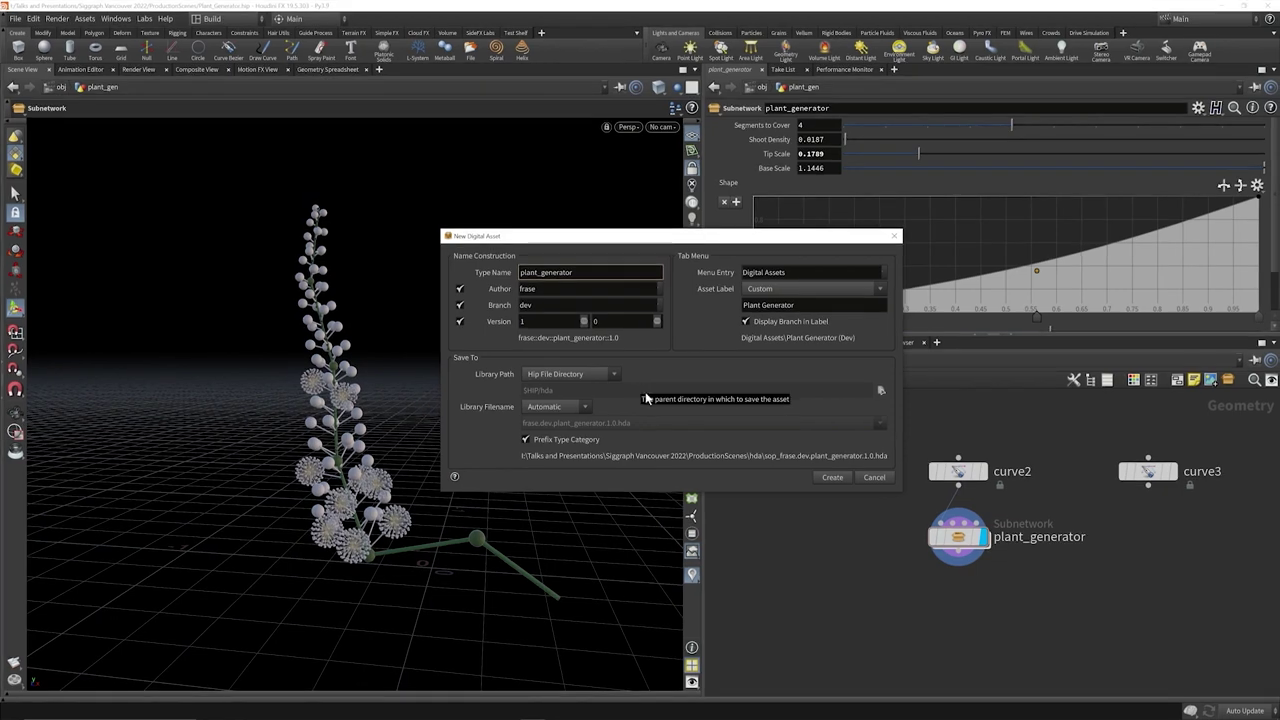
pyautogui.press('Return')
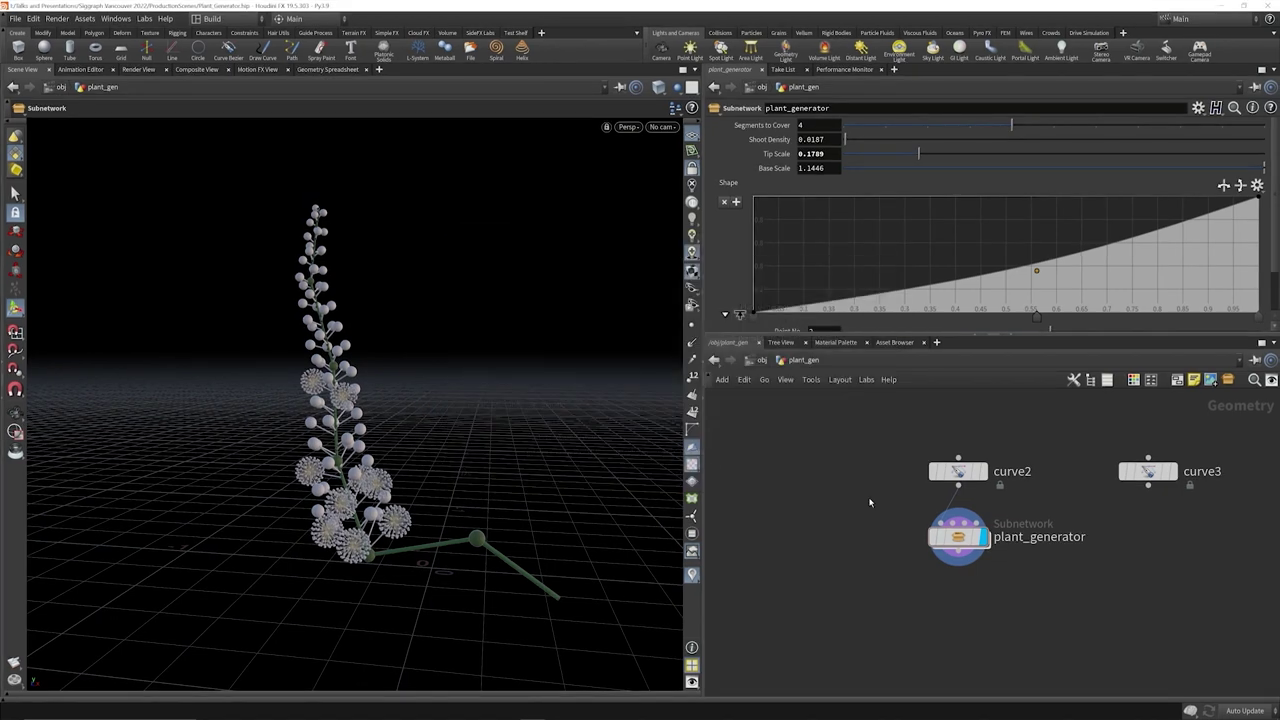
# - Apply and accept the new Plant Generator asset's operator type properties unchanged
pyautogui.moveTo(748, 267); pyautogui.dragTo(353, 82)
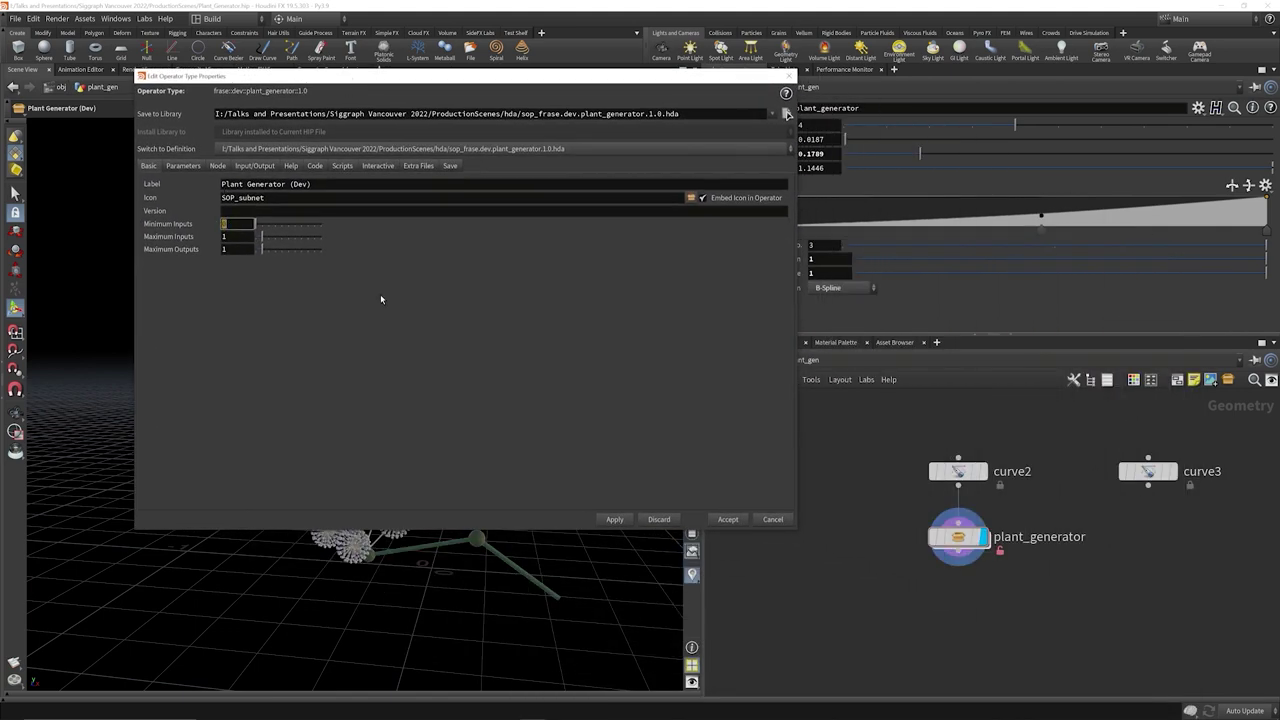
pyautogui.click(614, 519)
pyautogui.click(728, 519)
# - Add a second Plant Generator (Dev) node below curve3, wire curve3 into it and display its result
pyautogui.moveTo(1110, 587); pyautogui.dragTo(1045, 578, button='middle')
pyautogui.press('Tab')
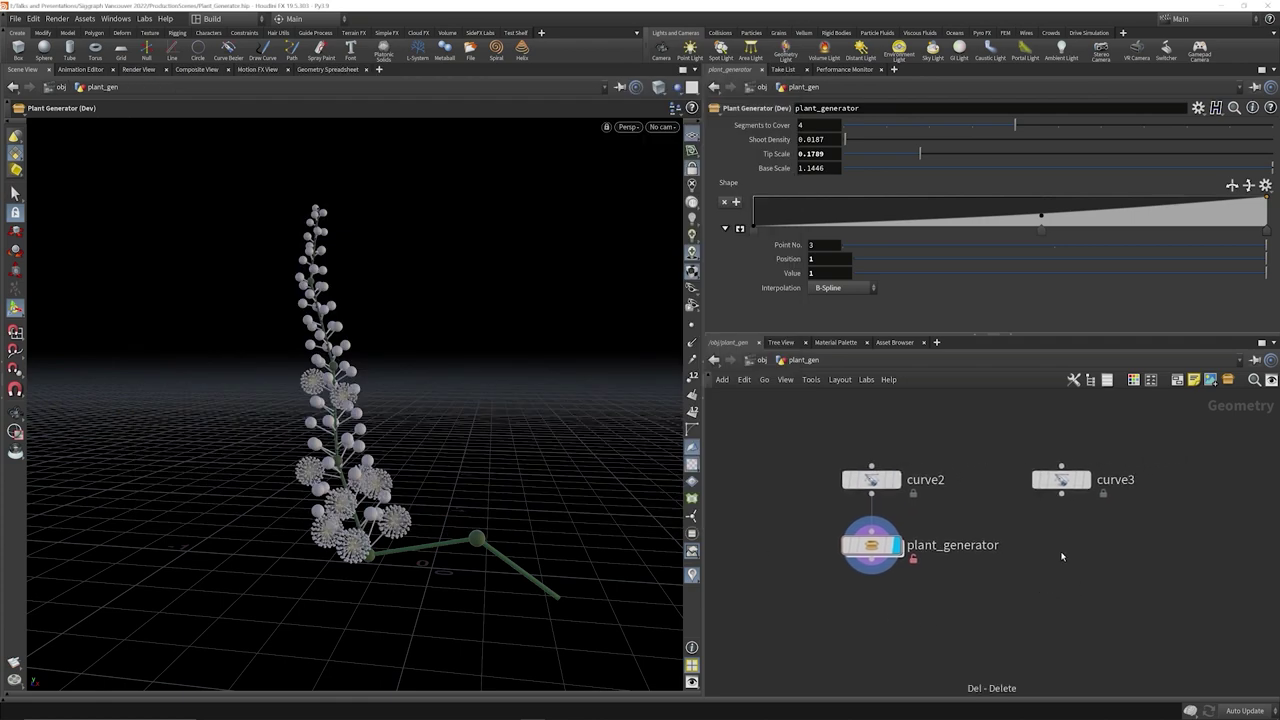
pyautogui.write('plant')
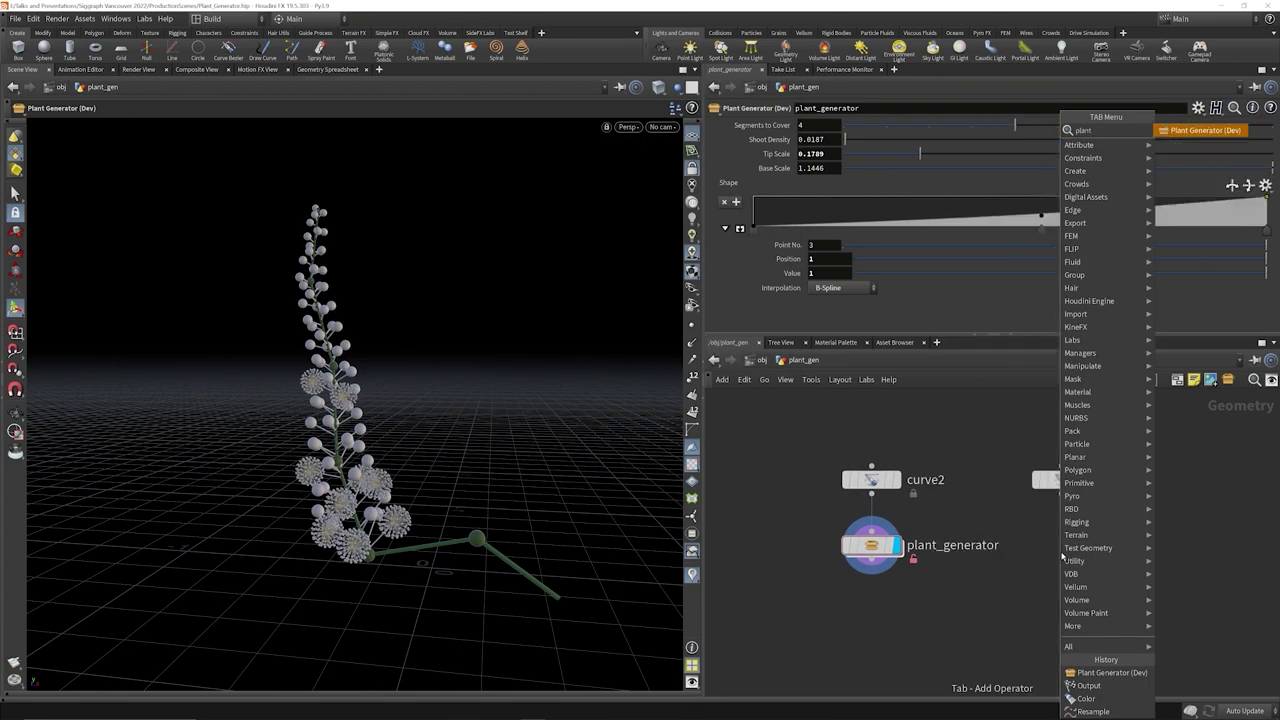
pyautogui.press('Return')
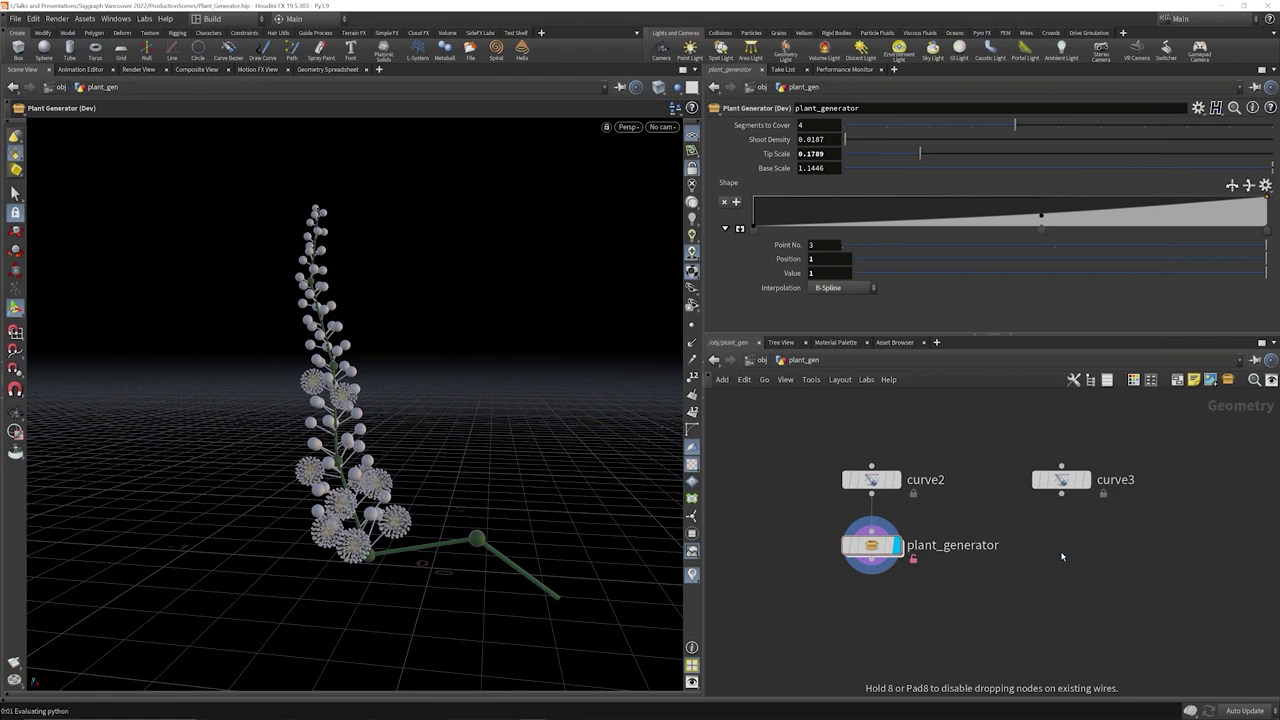
pyautogui.click(1061, 551)
pyautogui.click(1061, 533)
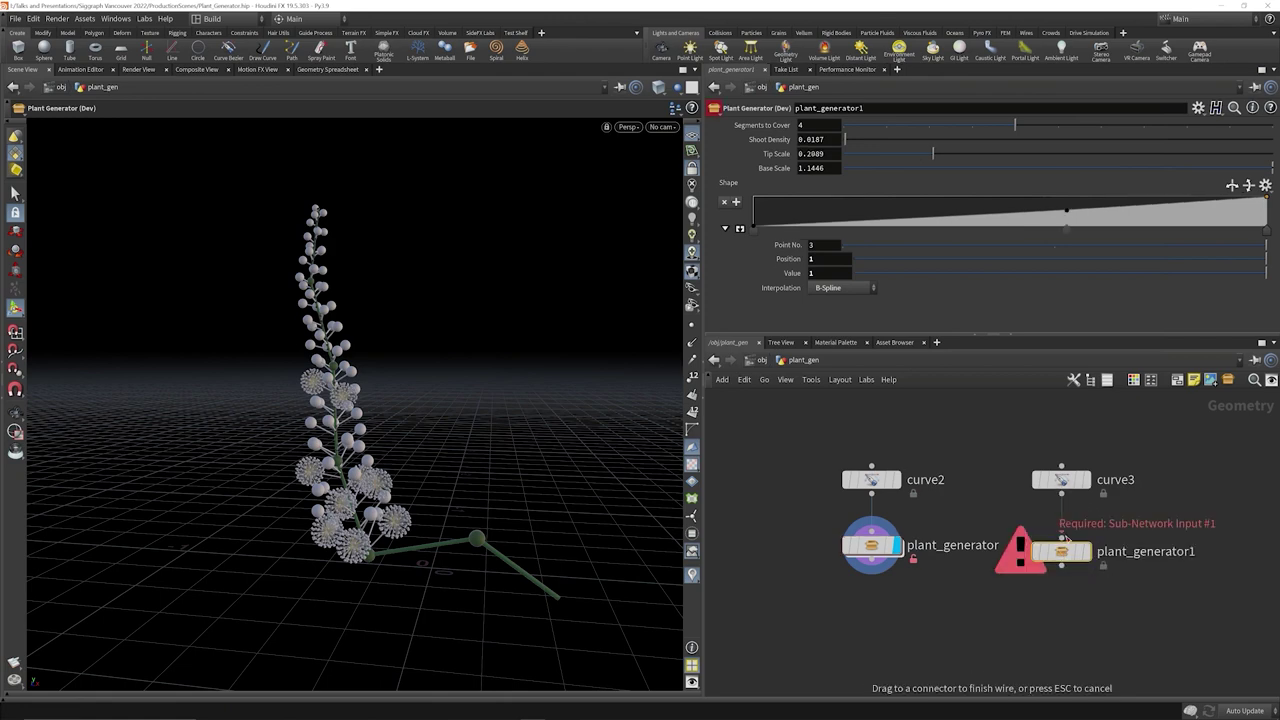
pyautogui.click(1085, 553)
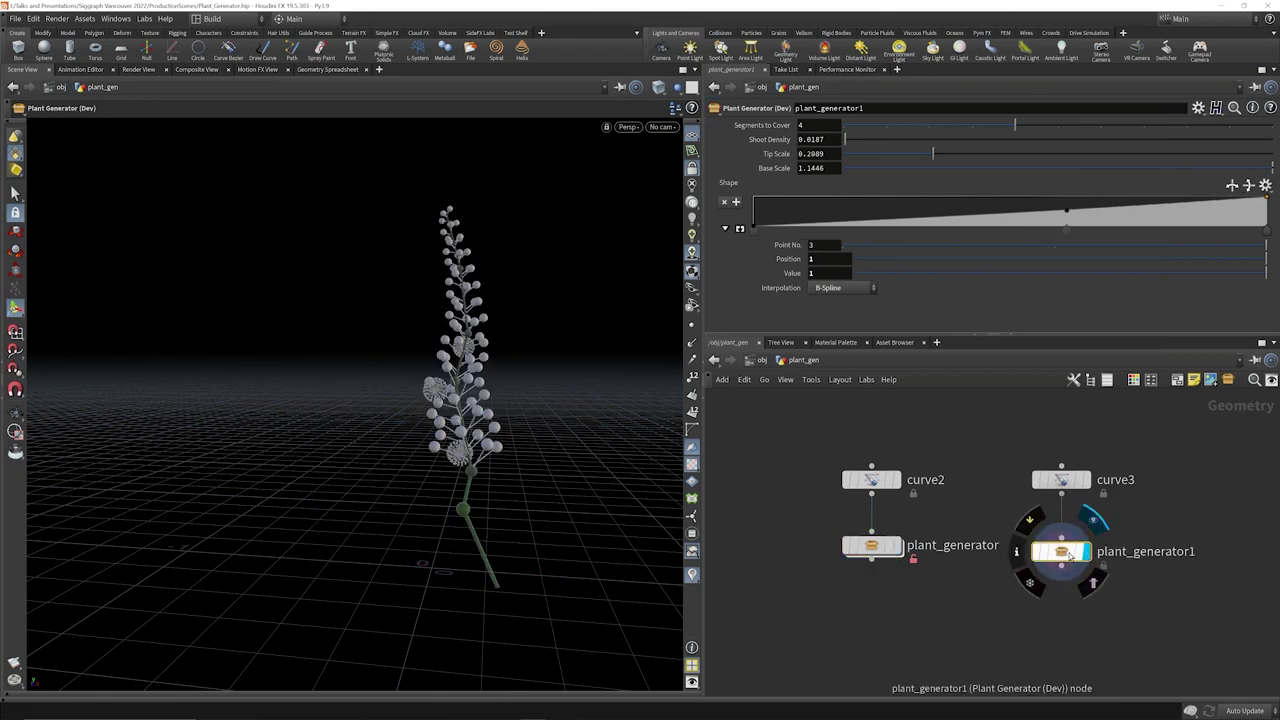
pyautogui.moveTo(1015, 127)
pyautogui.mouseDown()
pyautogui.moveTo(886, 128)
pyautogui.moveTo(1013, 136)
pyautogui.mouseUp()
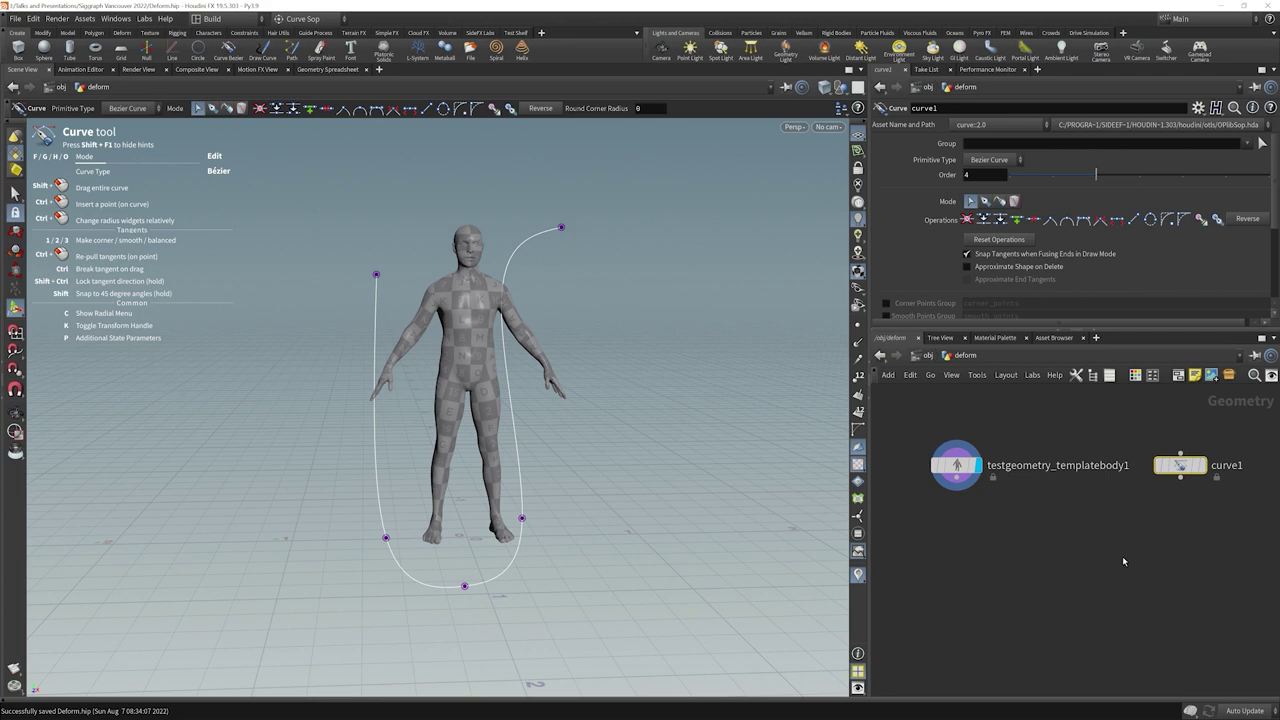
# - Add a Path Deform node below the template body and curve1 in the deform network
pyautogui.press('Tab')
pyautogui.write('pd')
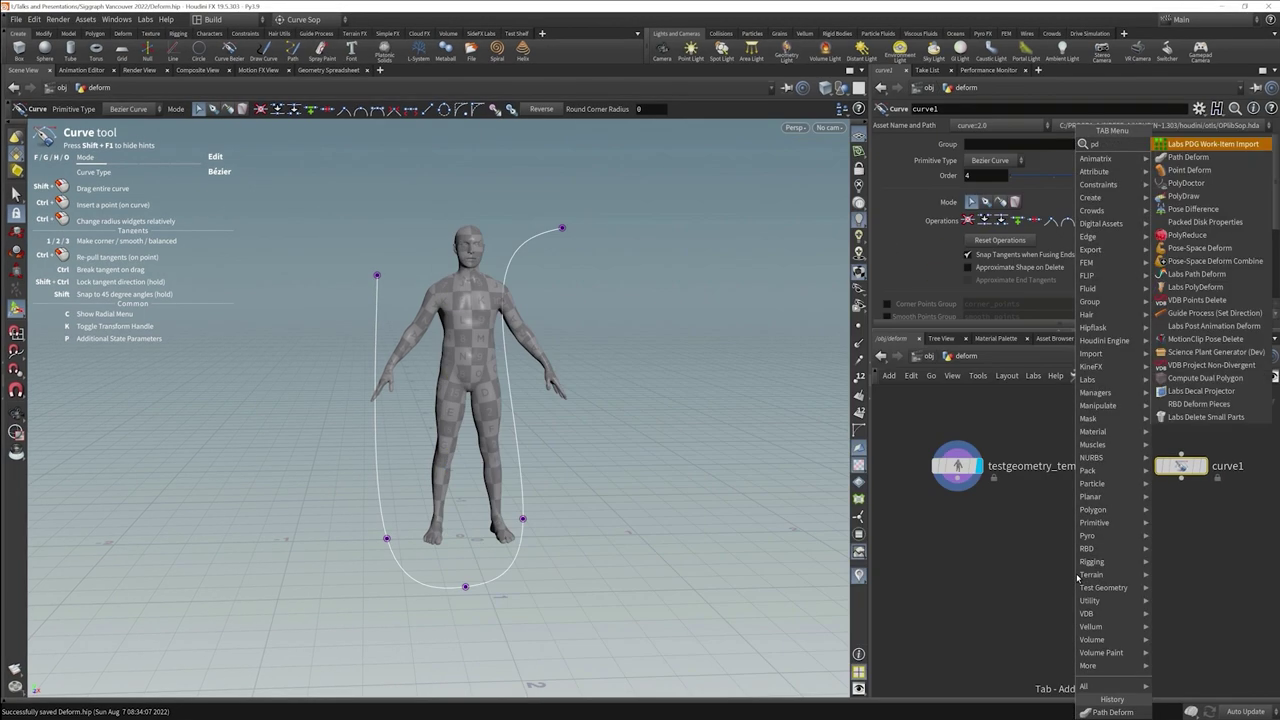
pyautogui.write('ef')
pyautogui.press('Return')
pyautogui.click(1076, 576)
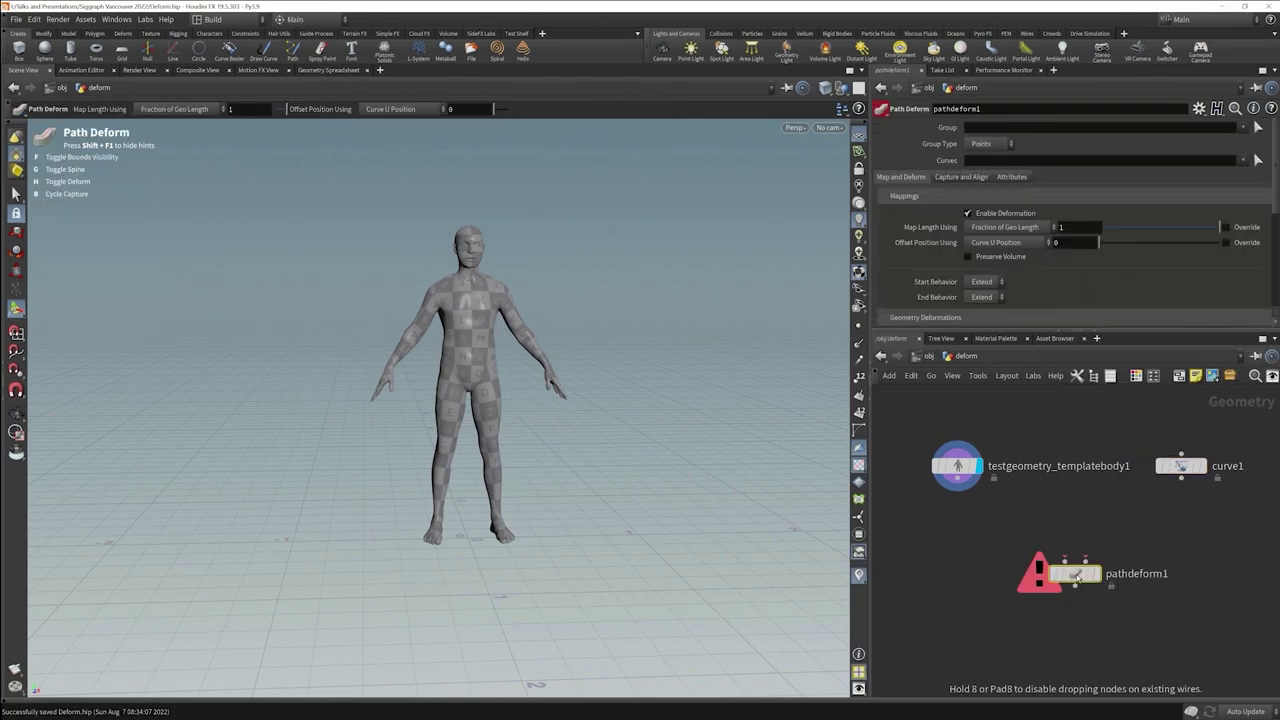
# - Connect testgeometry_templatebody1 and curve1 to the first and second inputs of pathdeform1 and display the deformed result
pyautogui.moveTo(958, 490); pyautogui.dragTo(1065, 562)
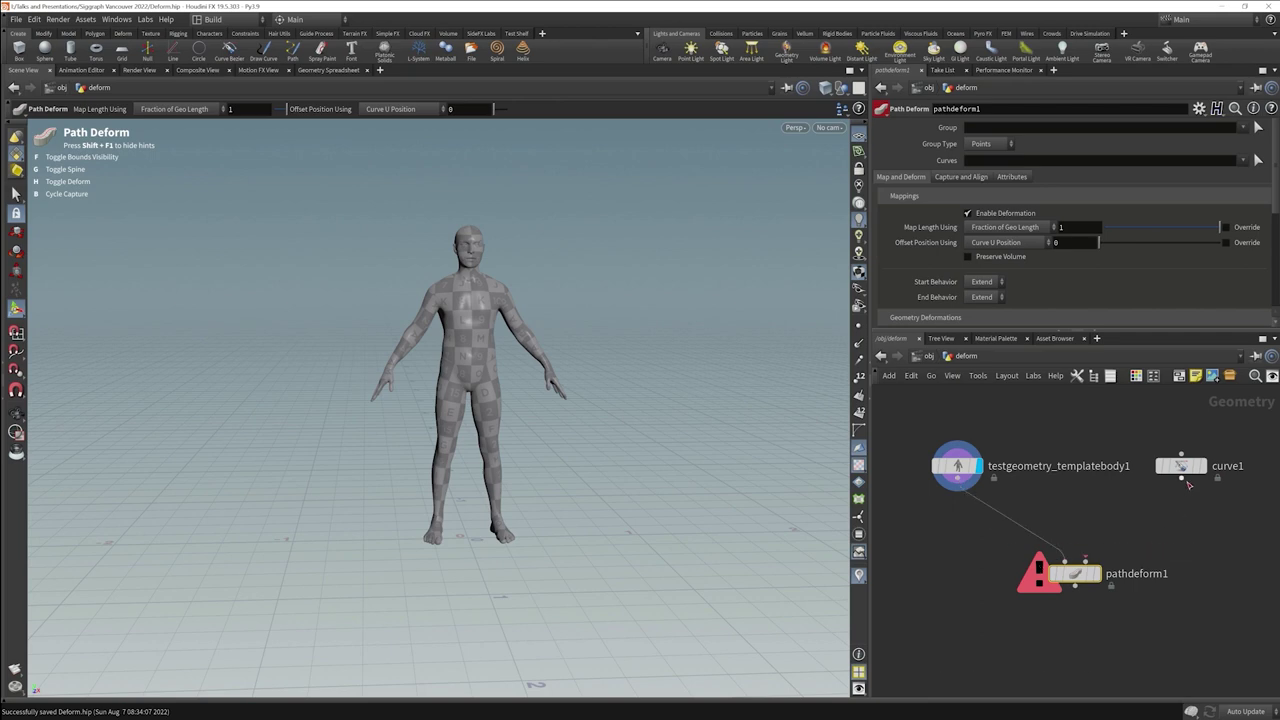
pyautogui.moveTo(1183, 480); pyautogui.dragTo(1101, 578)
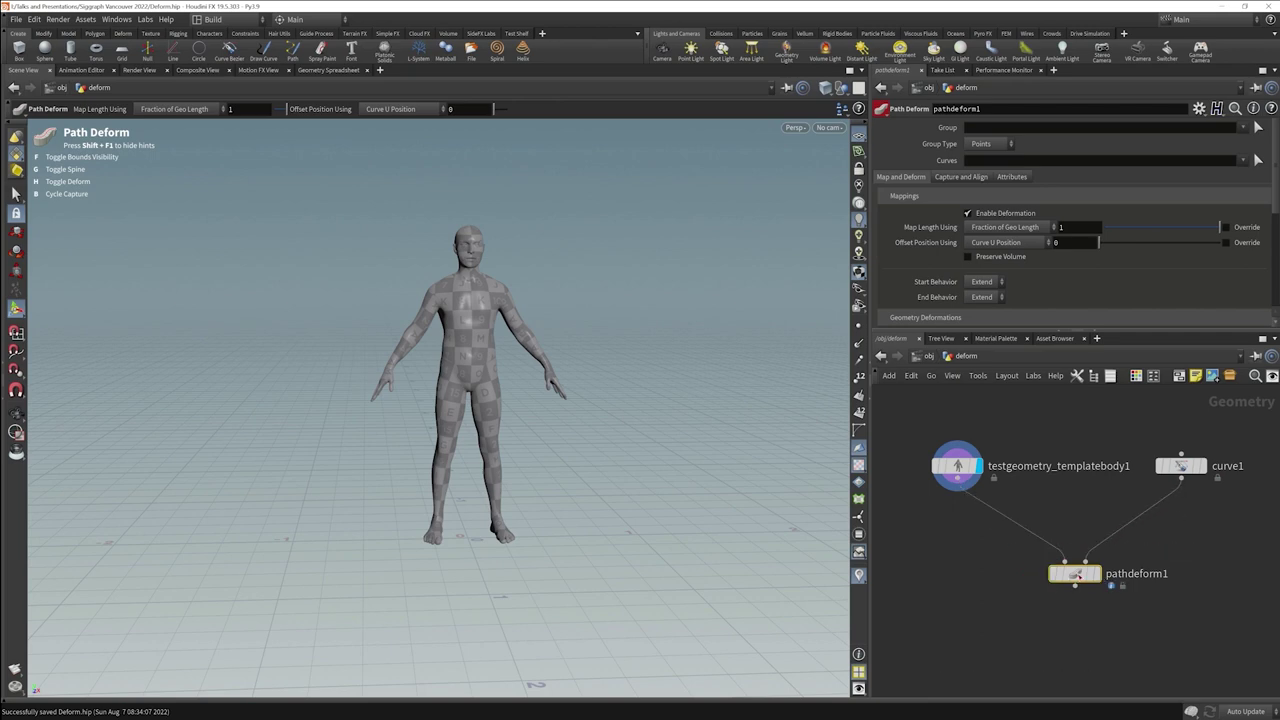
pyautogui.click(1095, 574)
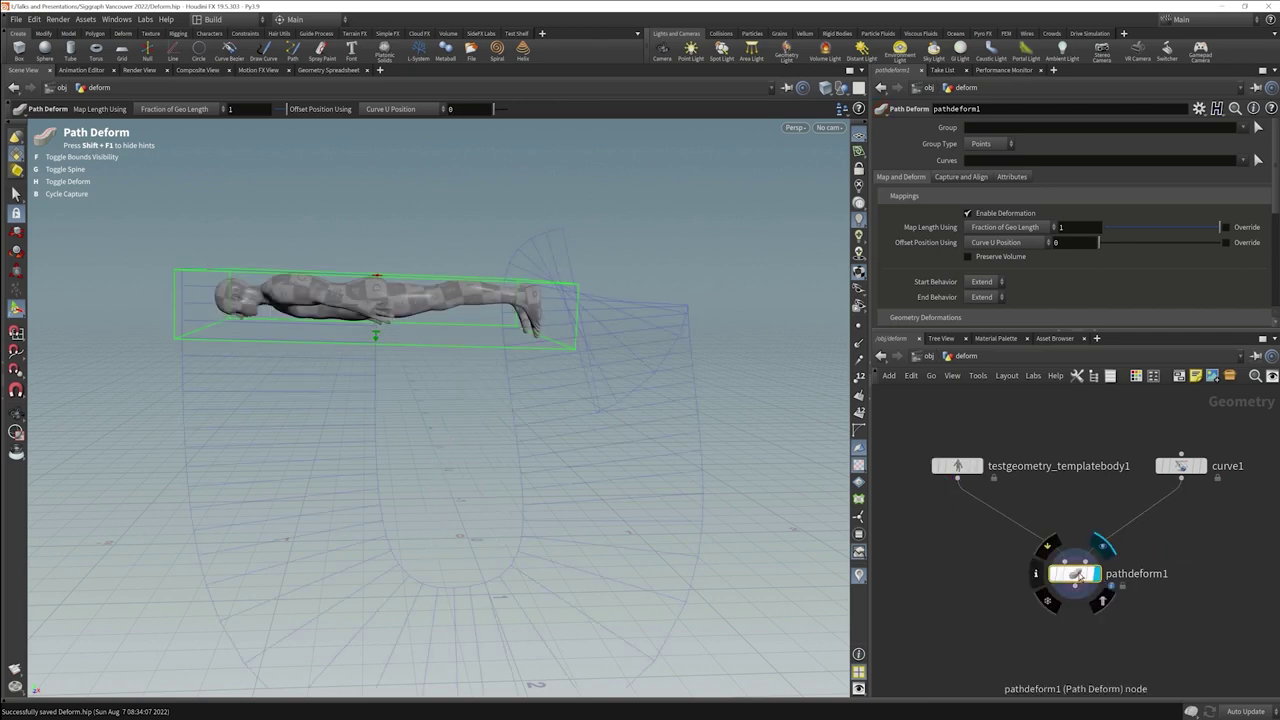
# - Set the Forward Direction in pathdeform1's geometry alignment to Y
pyautogui.click(962, 177)
pyautogui.click(980, 218)
pyautogui.click(984, 238)
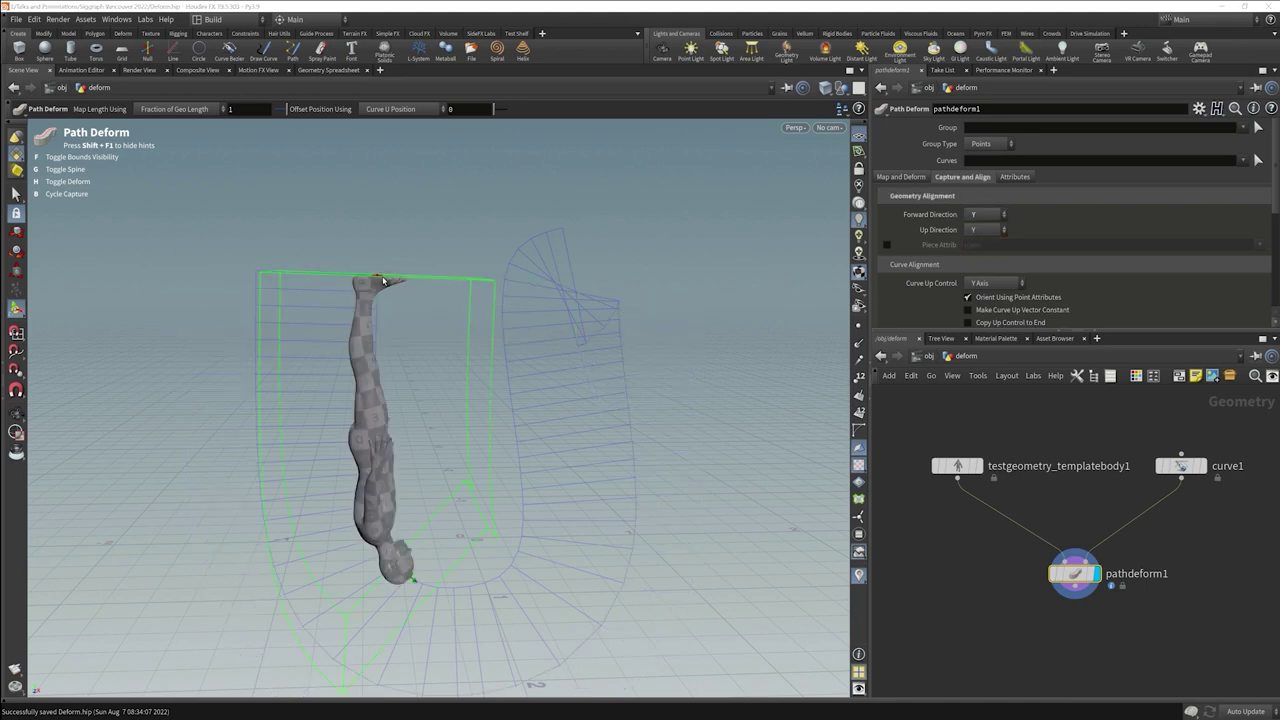
# - Slide the body along the path to a Curve U offset of about 0.19 and move curve1's point beside the head inward and up
pyautogui.moveTo(378, 286); pyautogui.dragTo(352, 433)
pyautogui.click(1182, 468)
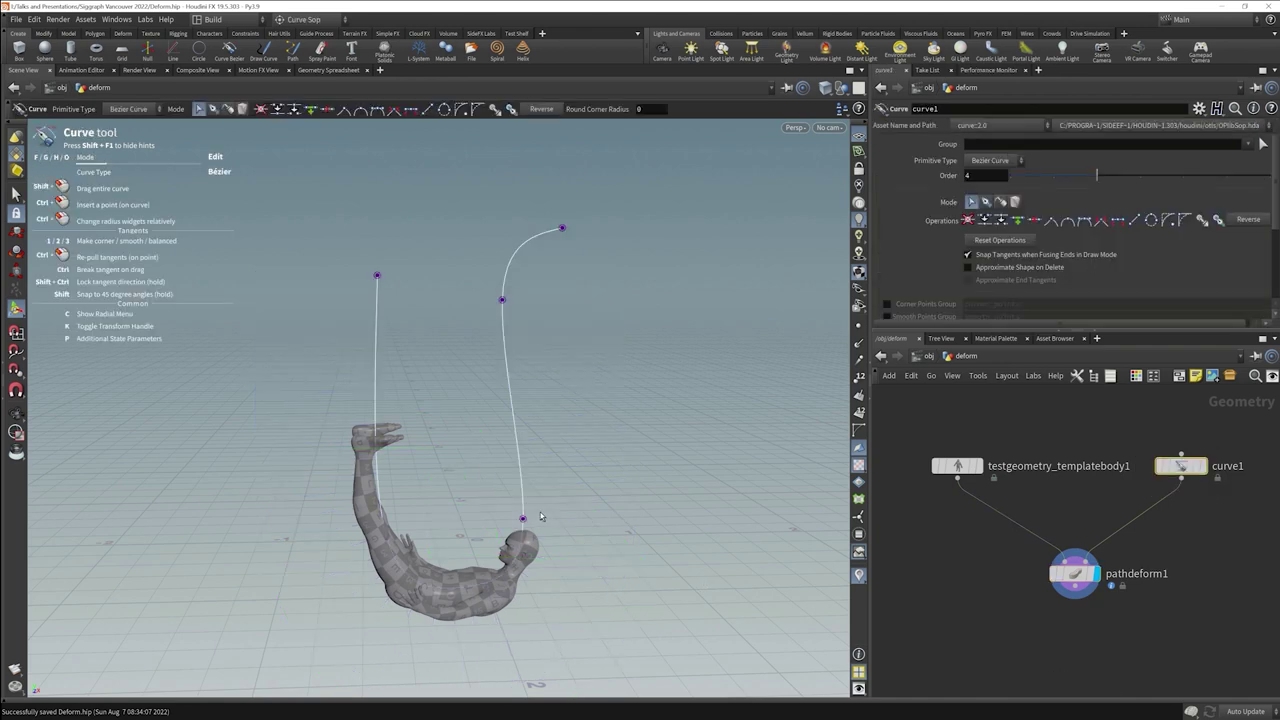
pyautogui.moveTo(533, 525); pyautogui.dragTo(480, 458)
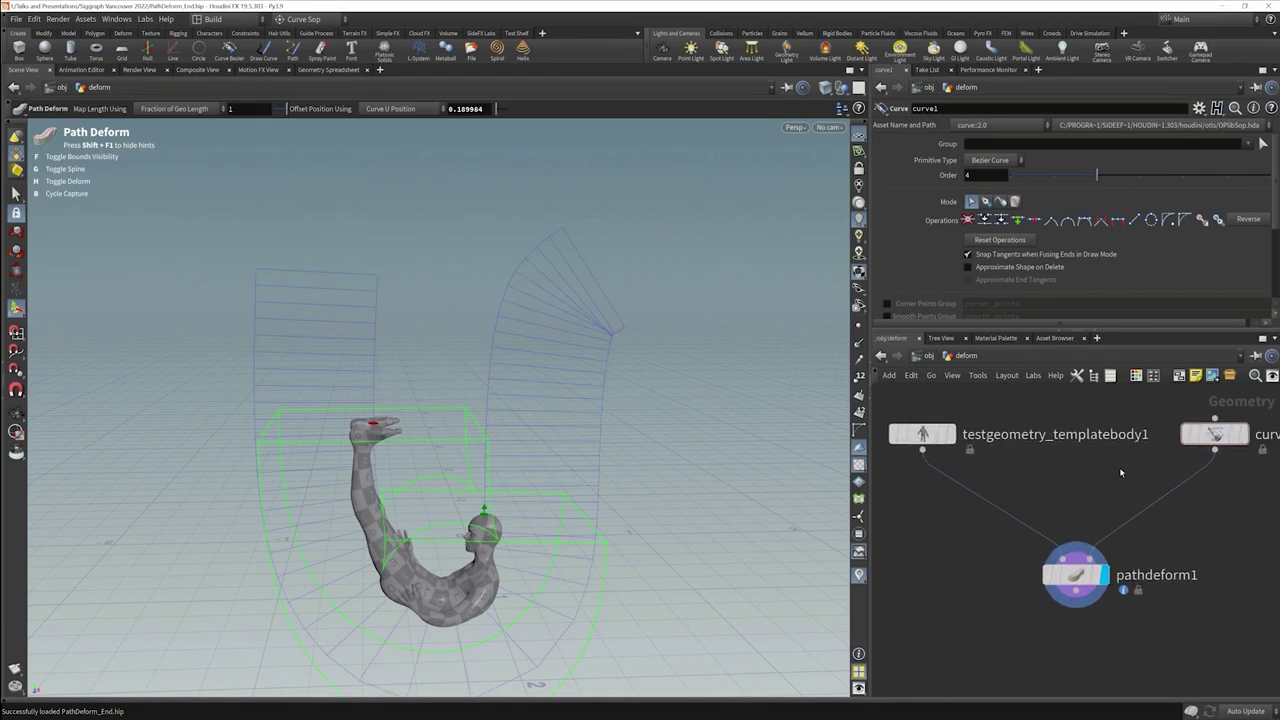
# - Allow editing of pathdeform1's contents and enter its internal network
pyautogui.press('h')
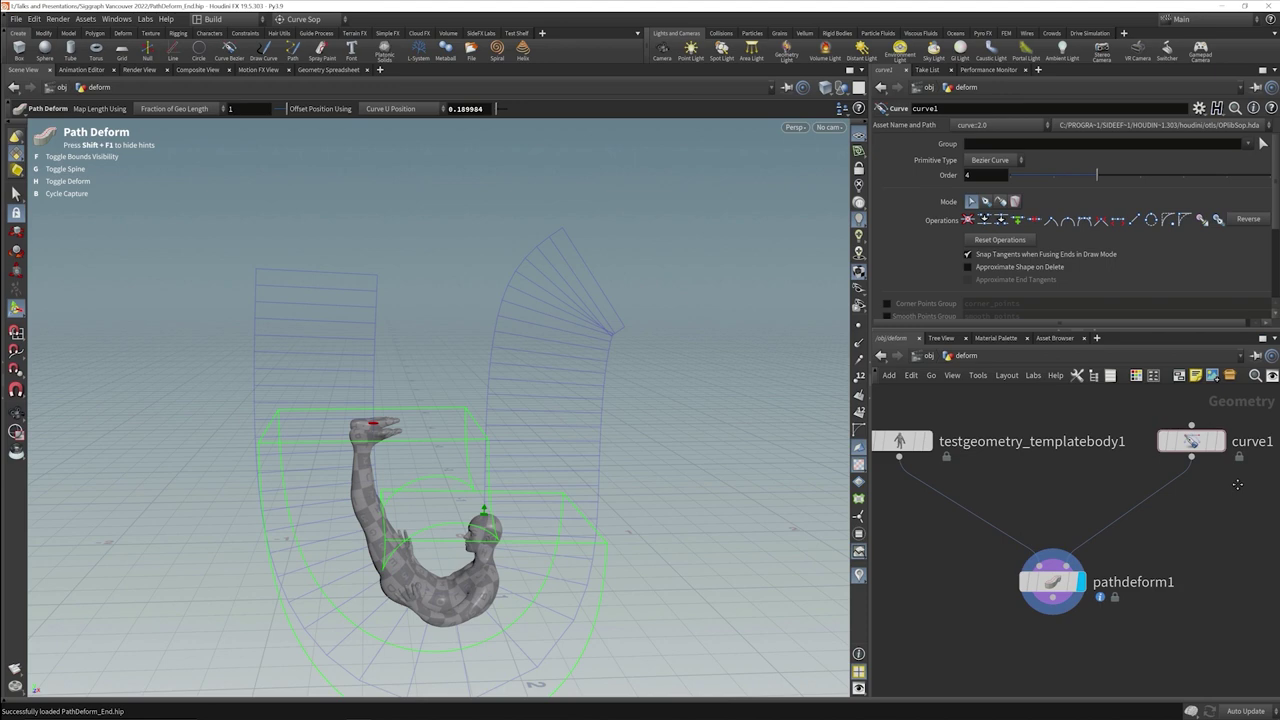
pyautogui.moveTo(1237, 484); pyautogui.dragTo(1263, 484, button='middle')
pyautogui.rightClick(1082, 582)
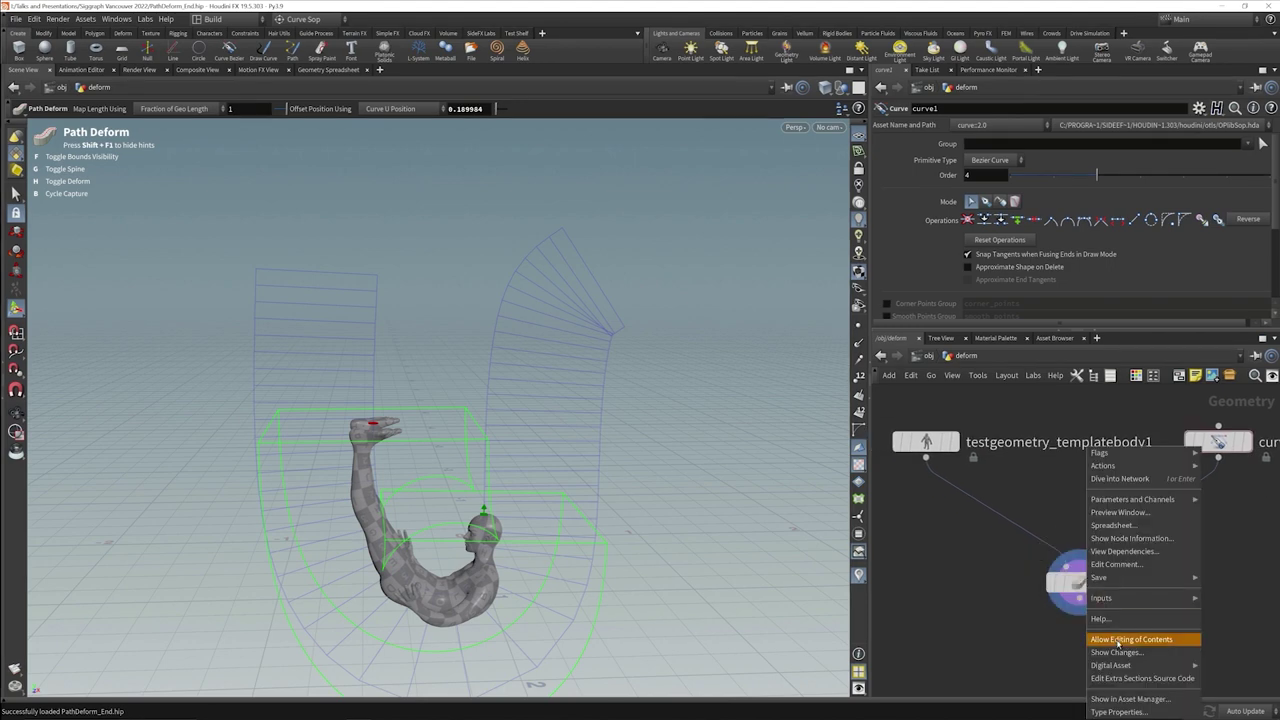
pyautogui.click(1119, 640)
pyautogui.doubleClick(1084, 584)
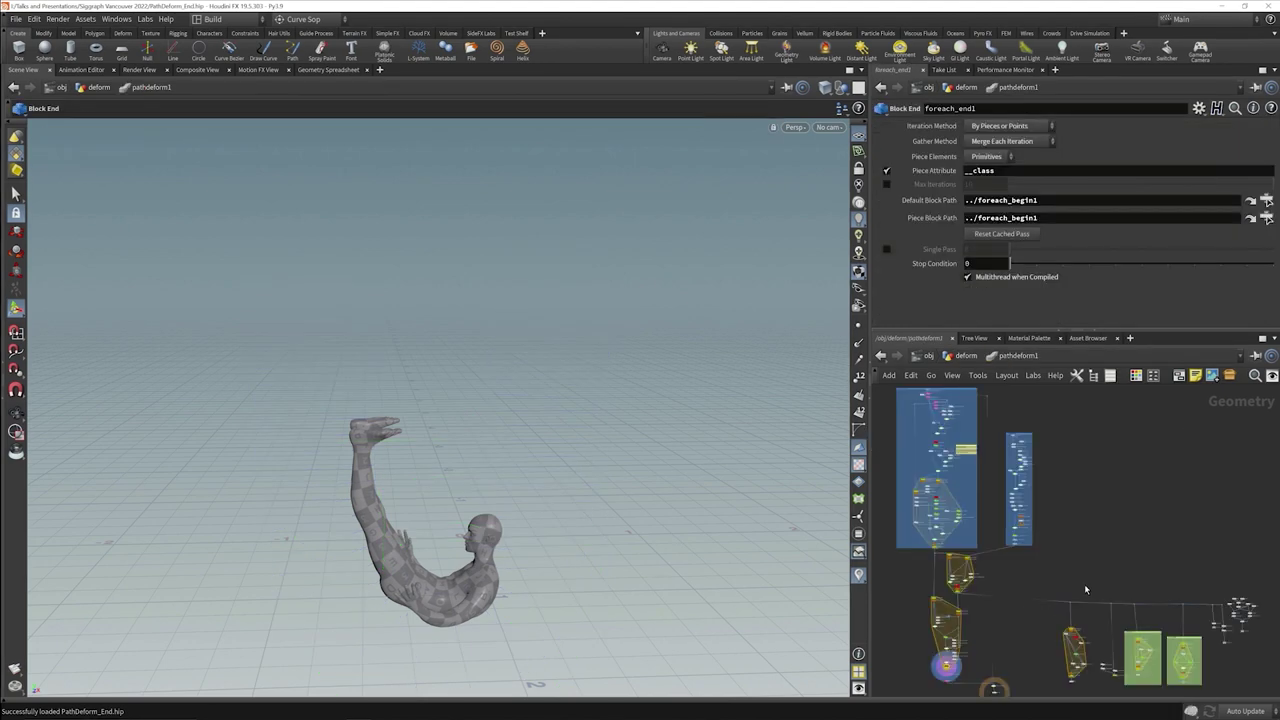
# - Examine pathdeform1's internal node network in an enlarged network view, and restore the normal layout
pyautogui.hotkey('ctrl', 'b')
pyautogui.press('p')
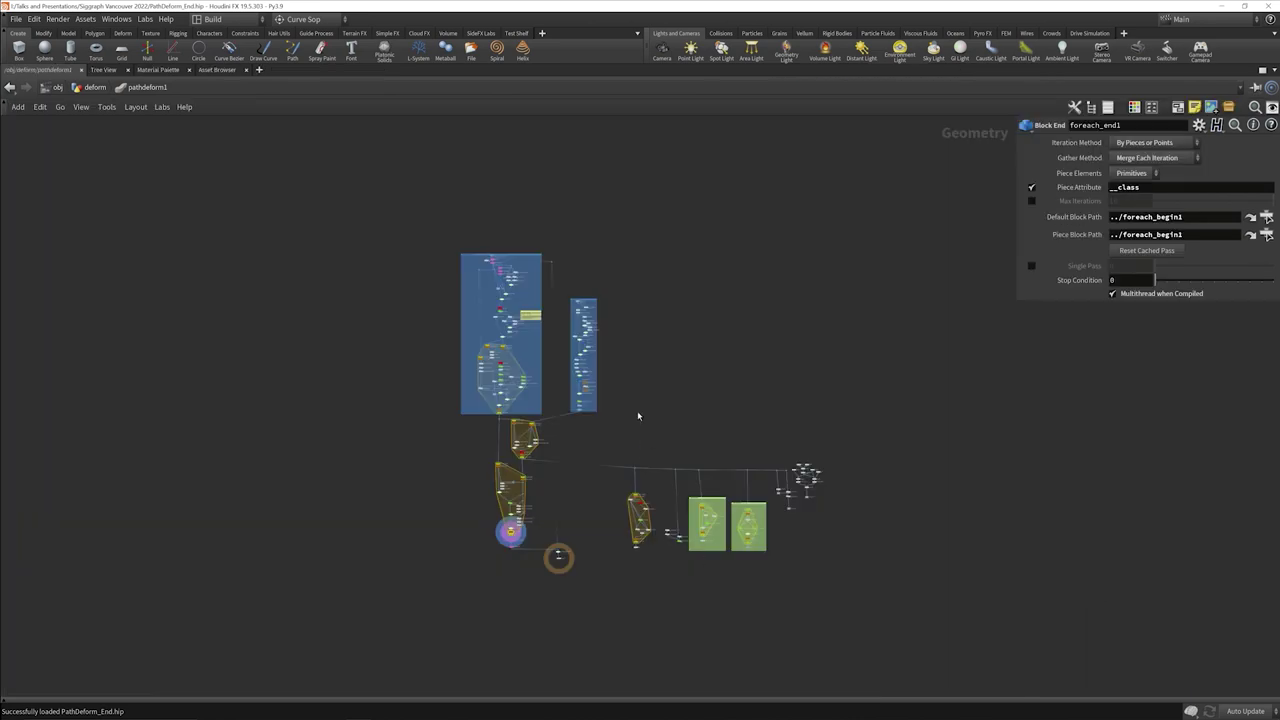
pyautogui.scroll(5, 637, 416)
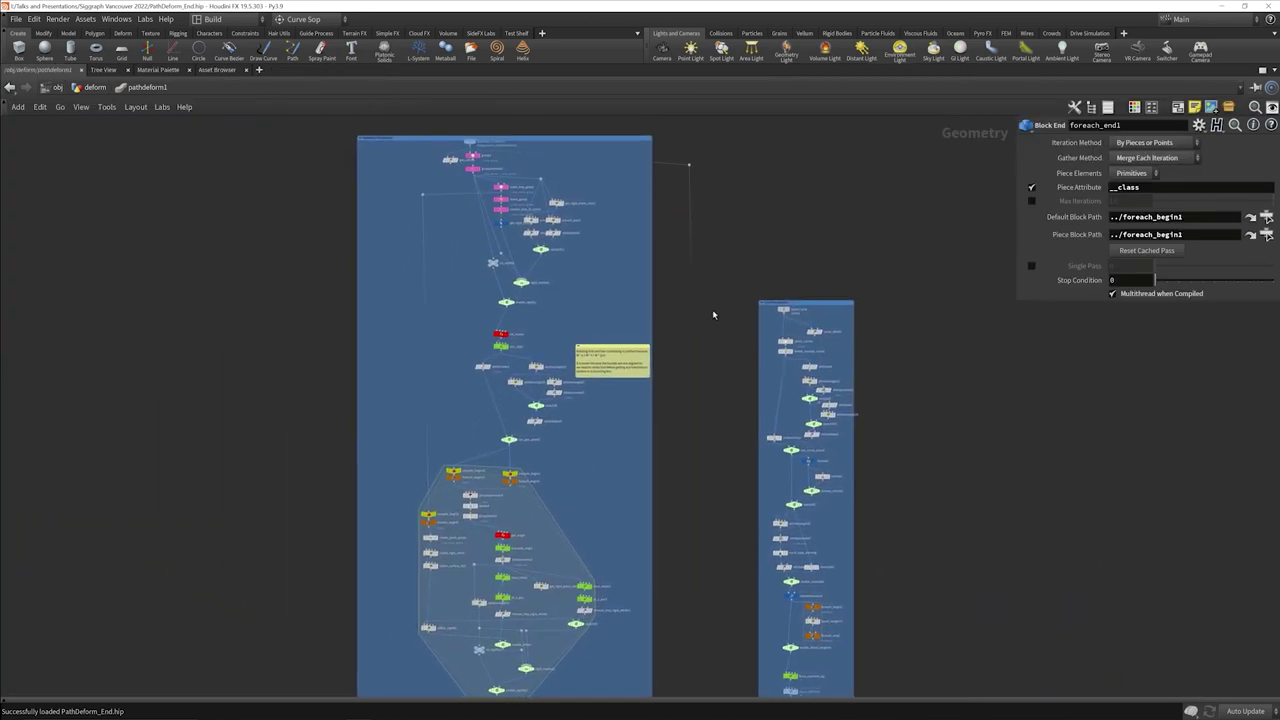
pyautogui.scroll(3, 712, 314)
pyautogui.moveTo(726, 306); pyautogui.dragTo(723, 237, button='middle')
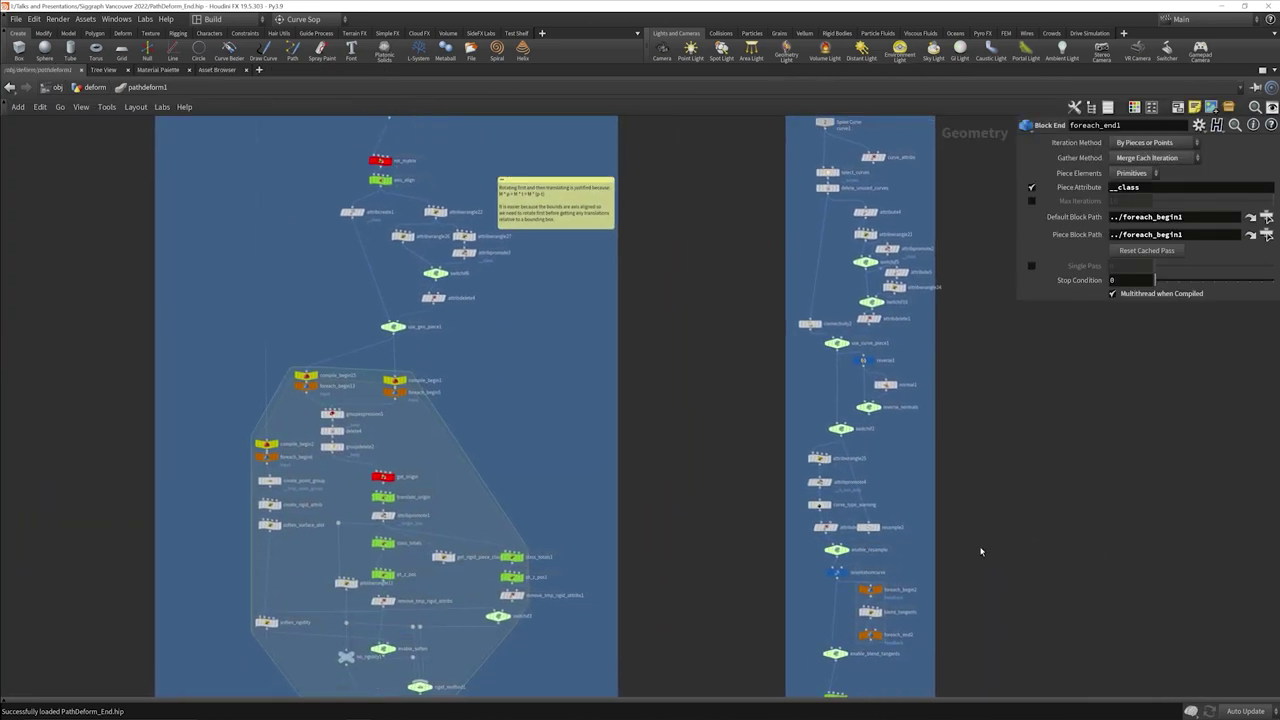
pyautogui.moveTo(980, 551); pyautogui.dragTo(511, 298, button='middle')
pyautogui.scroll(-3, 813, 354)
pyautogui.hotkey('ctrl', 'b')
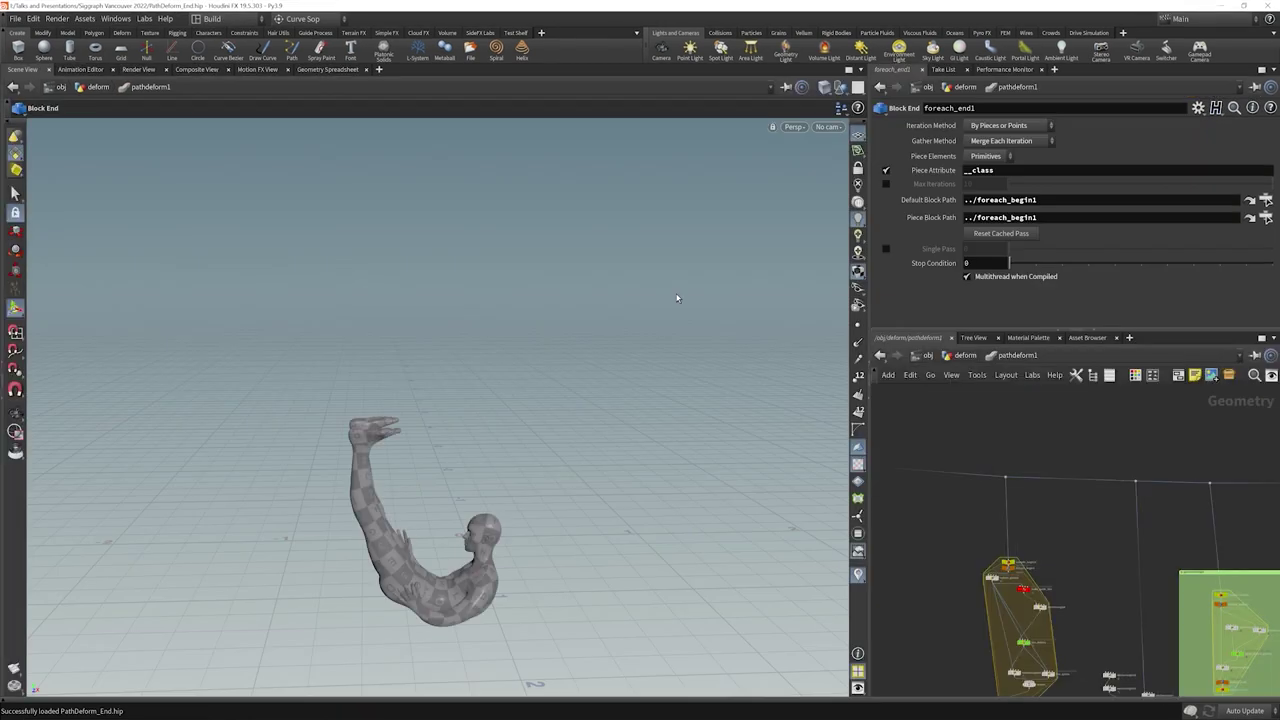
# - Return to the deform network and enter testgeometry_templatebody1 to view its contents
pyautogui.press('u')
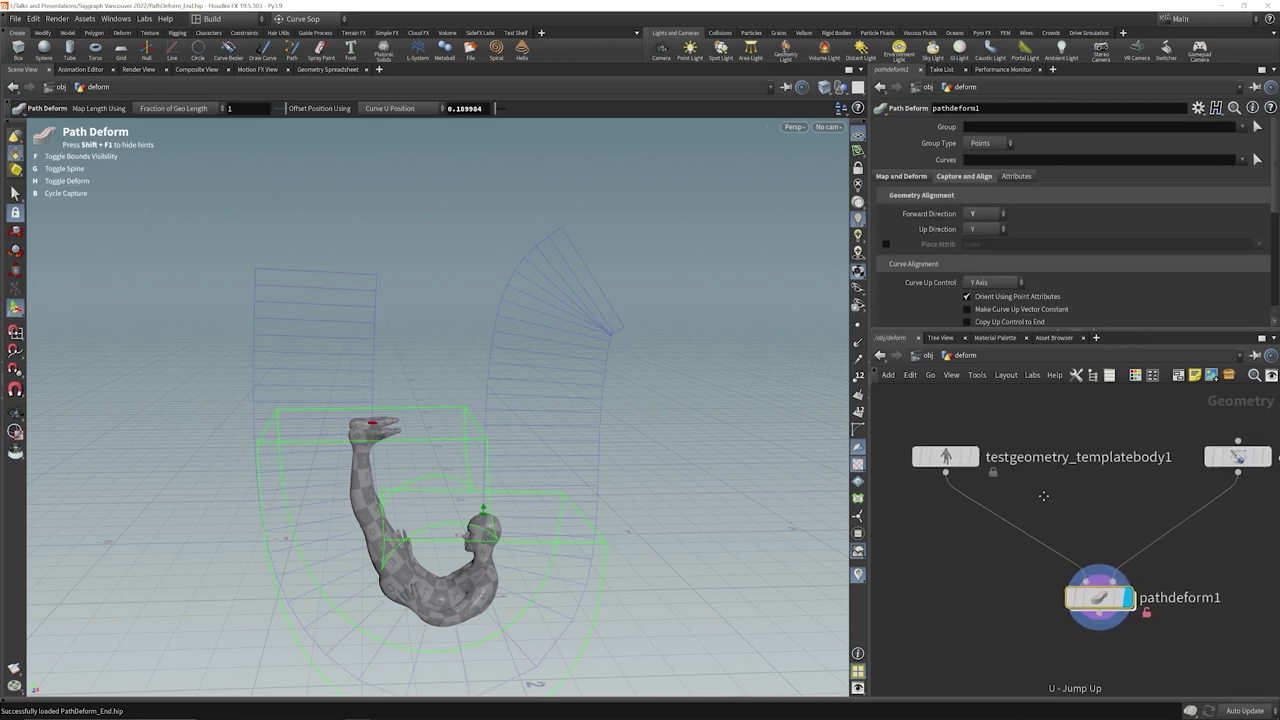
pyautogui.doubleClick(928, 462)
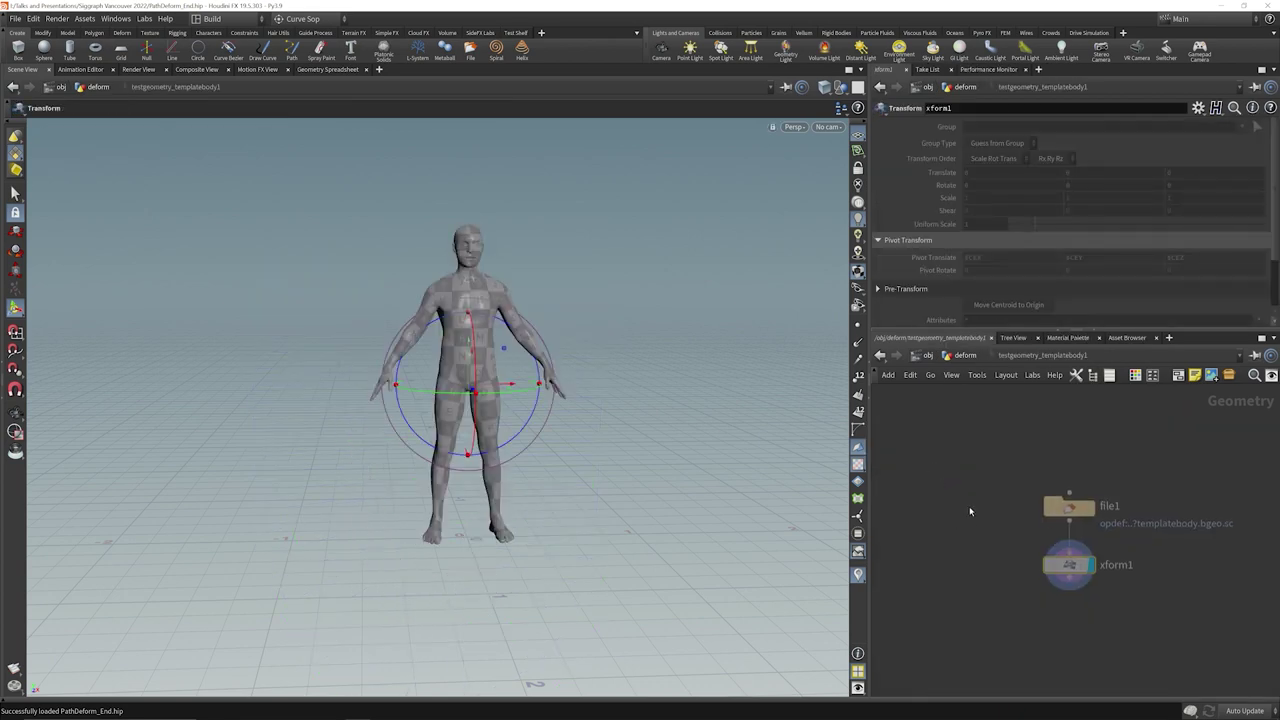
# - Return to the deform network, enter curve1 to view its internal nodes, and go back up a level
pyautogui.click(963, 356)
pyautogui.doubleClick(1187, 461)
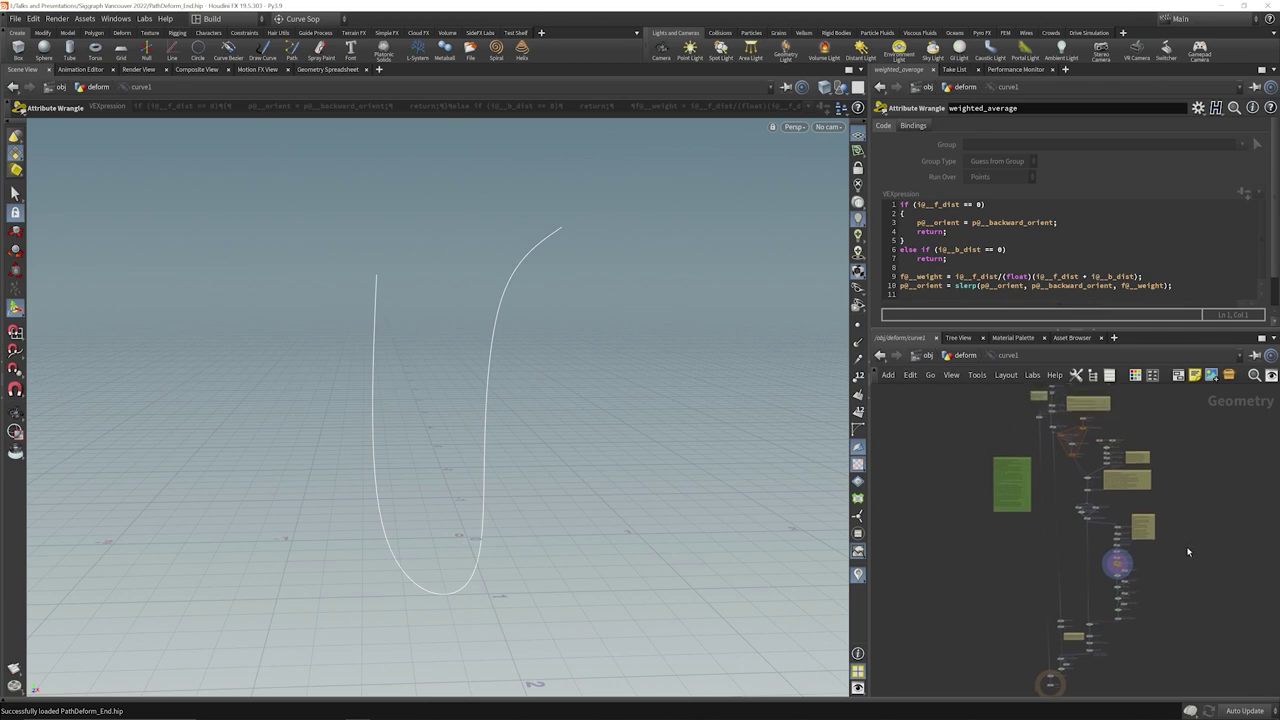
pyautogui.press('u')
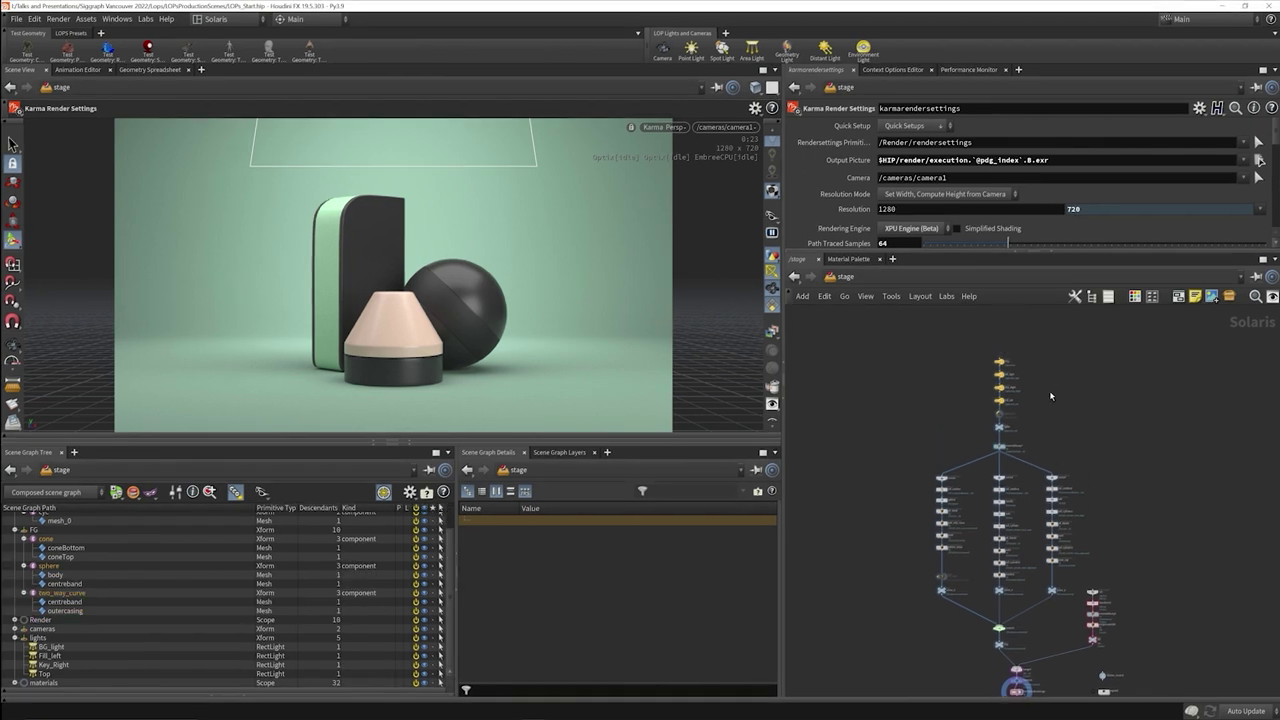
# - Display the stage at the lights null below the four light nodes
pyautogui.scroll(5, 1065, 375)
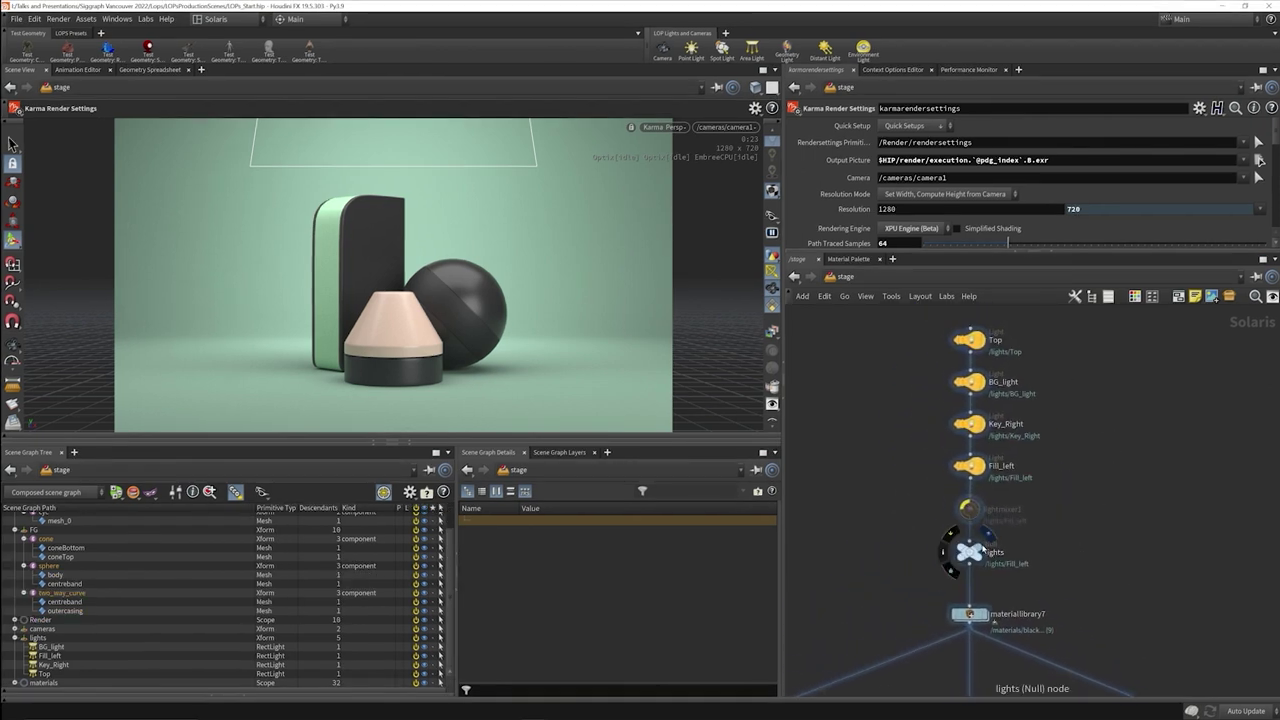
pyautogui.click(976, 548)
pyautogui.click(976, 550)
pyautogui.moveTo(1081, 577); pyautogui.dragTo(1148, 448, button='middle')
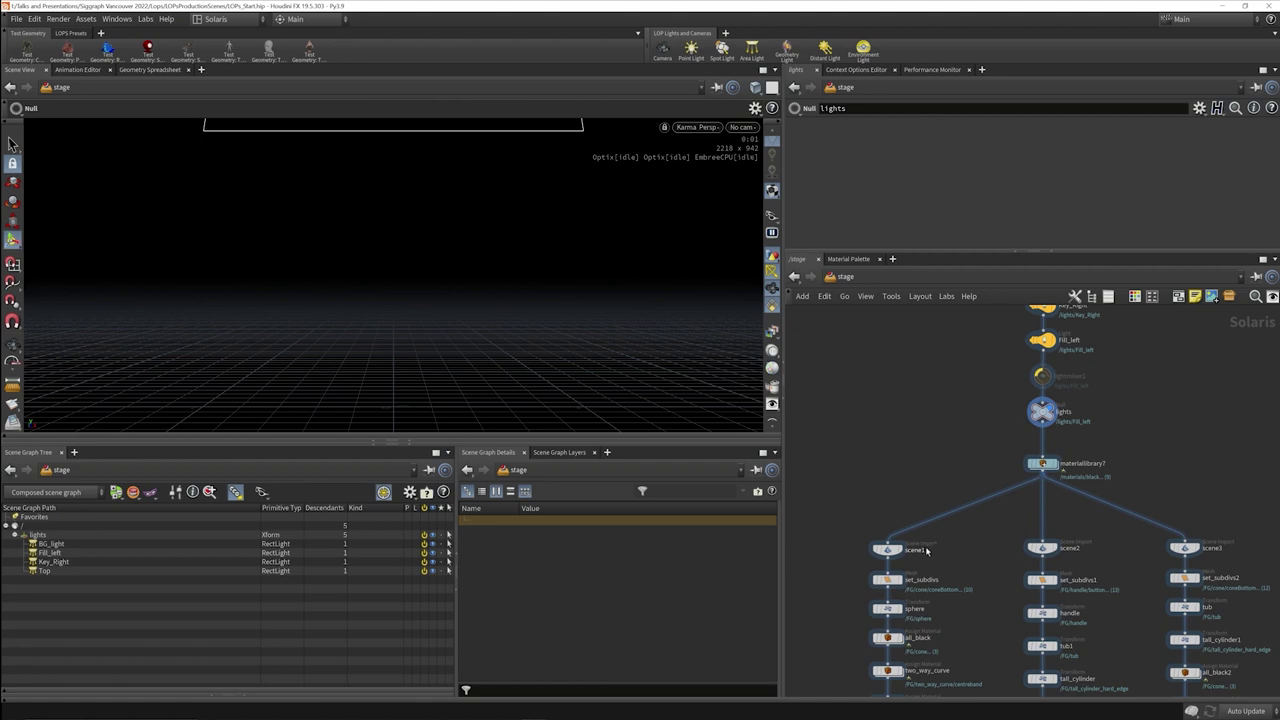
# - Display the scene1, scene2 and scene3 imports one after another to compare their untextured geometry
pyautogui.click(902, 540)
pyautogui.click(896, 551)
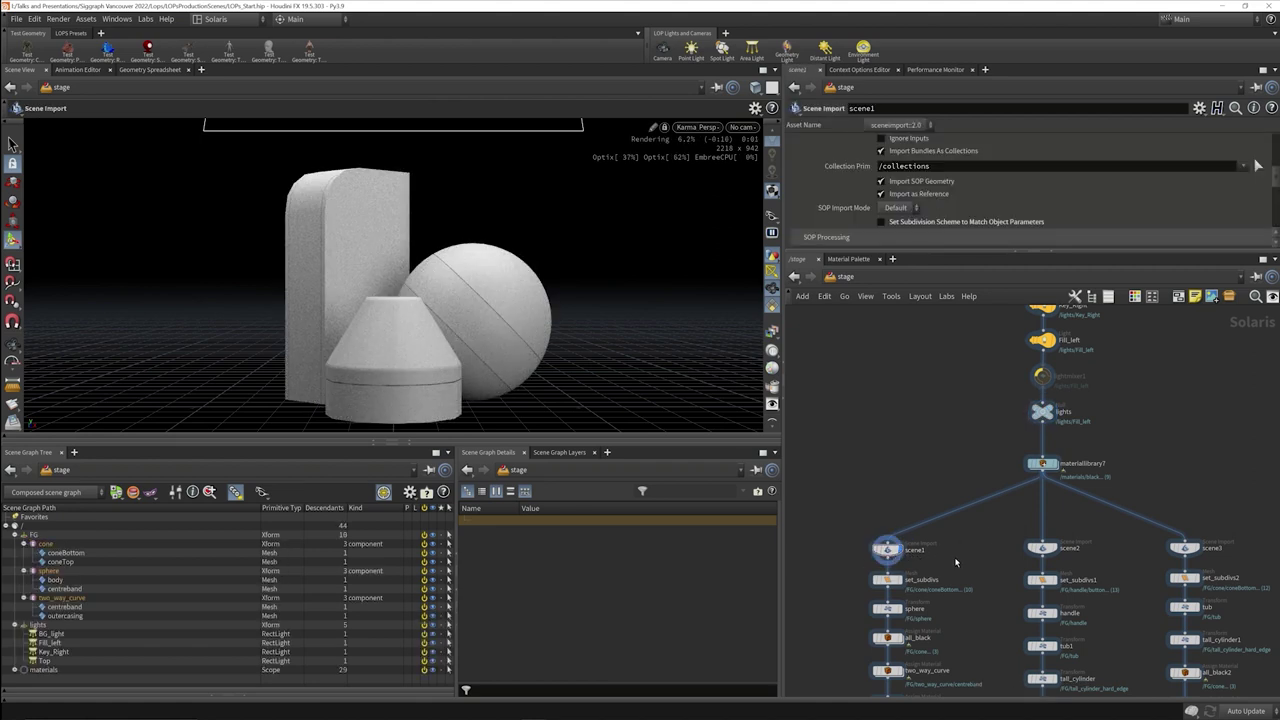
pyautogui.click(1054, 549)
pyautogui.click(1046, 551)
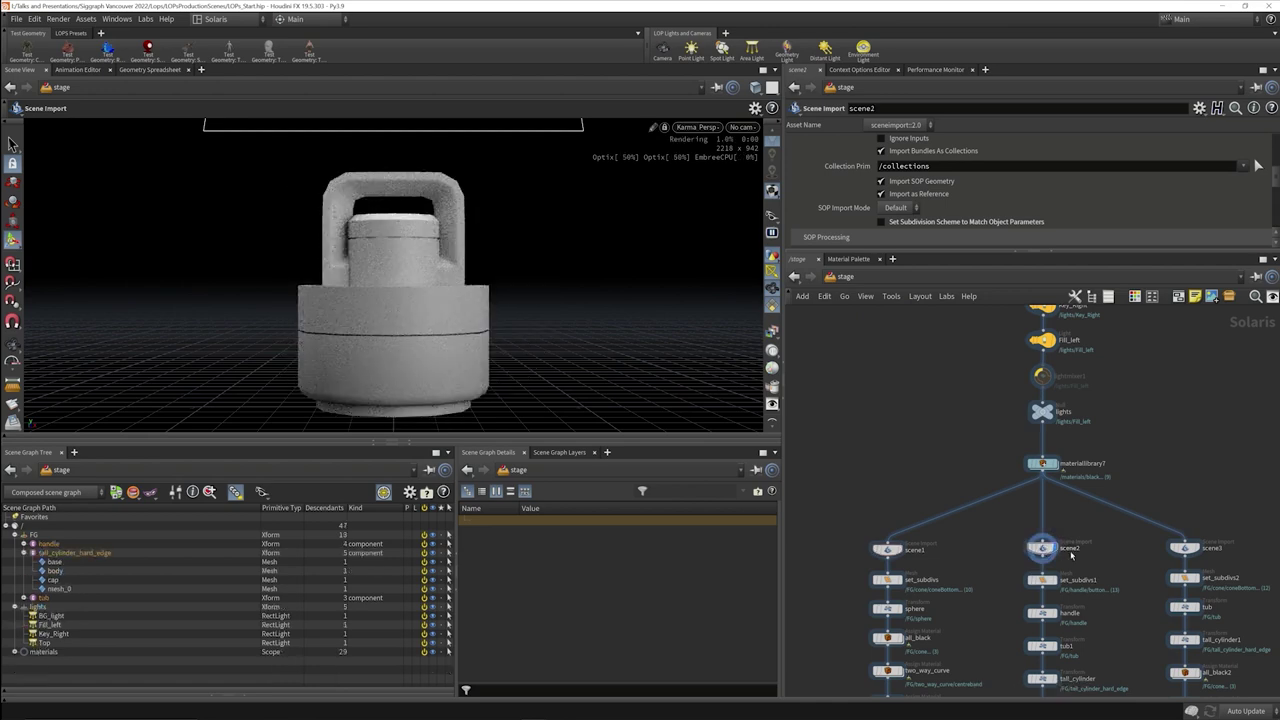
pyautogui.moveTo(1184, 549); pyautogui.dragTo(1145, 545, button='middle')
pyautogui.click(1156, 545)
pyautogui.click(1146, 548)
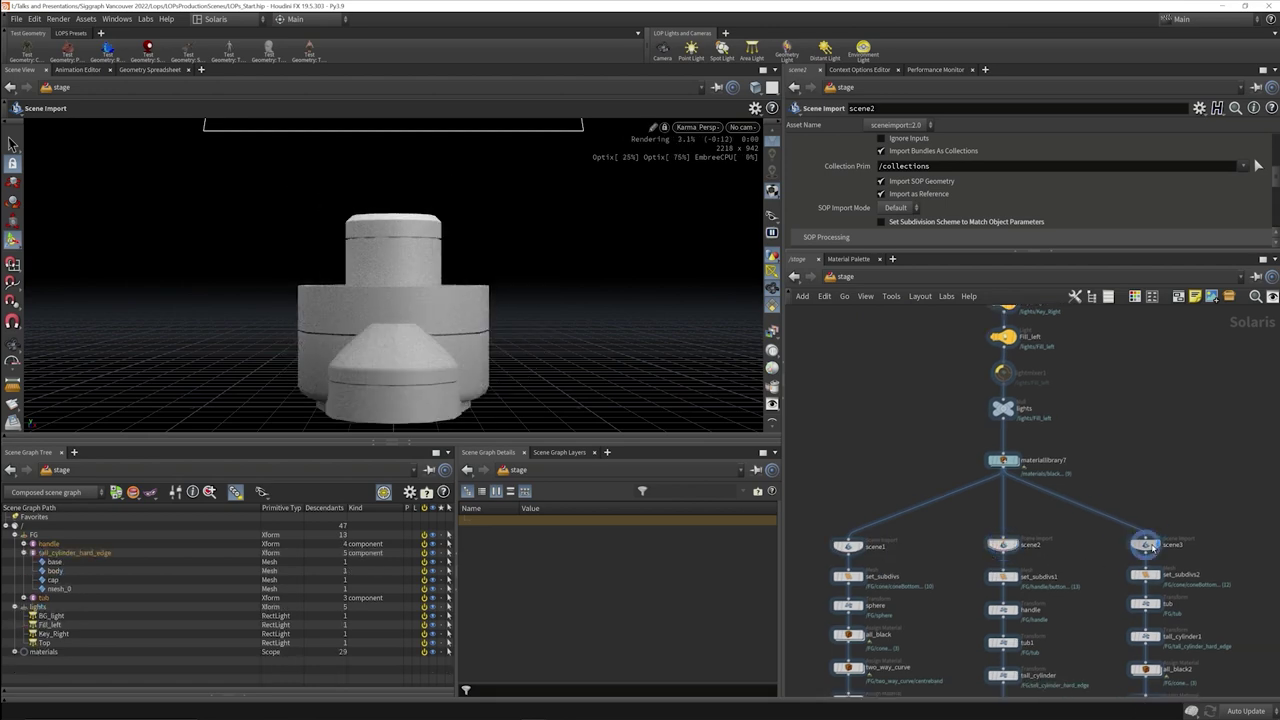
# - Step the display through set_subdivs2, tub and tall_cylinder1 in the scene3 branch, viewing the layout from a higher angle
pyautogui.moveTo(1099, 616); pyautogui.dragTo(1062, 543, button='middle')
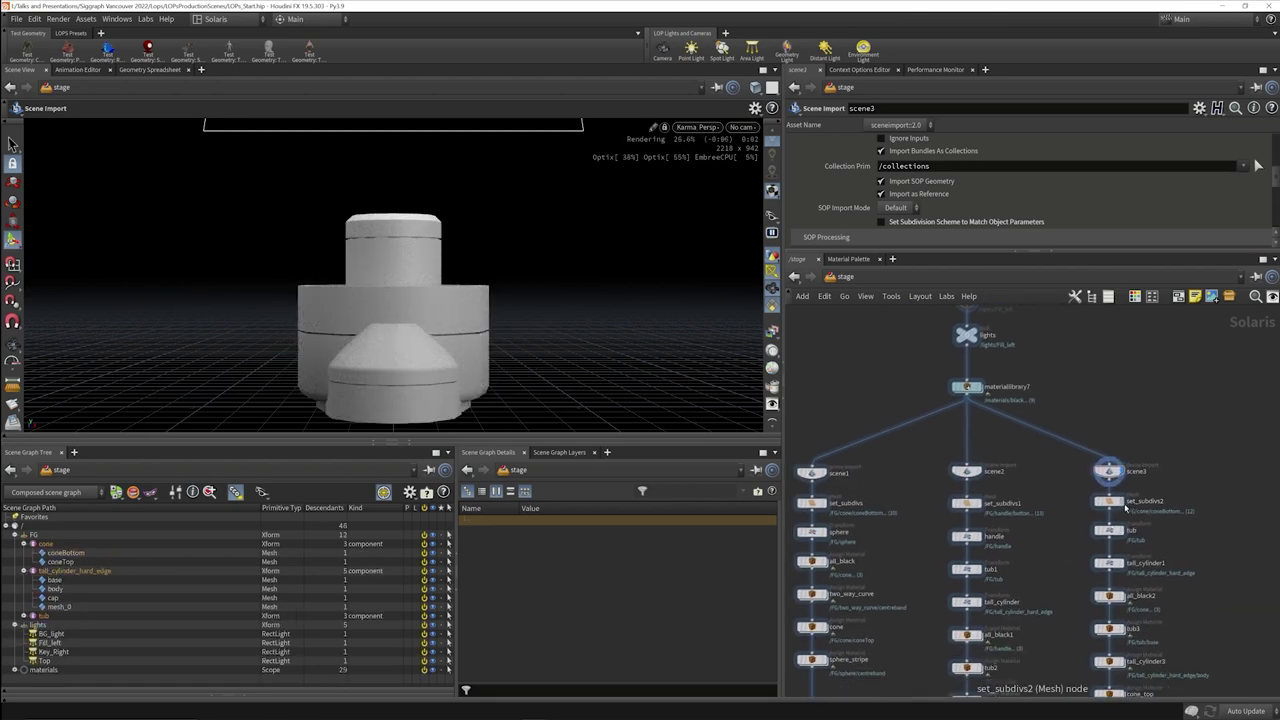
pyautogui.click(1110, 503)
pyautogui.click(1110, 503)
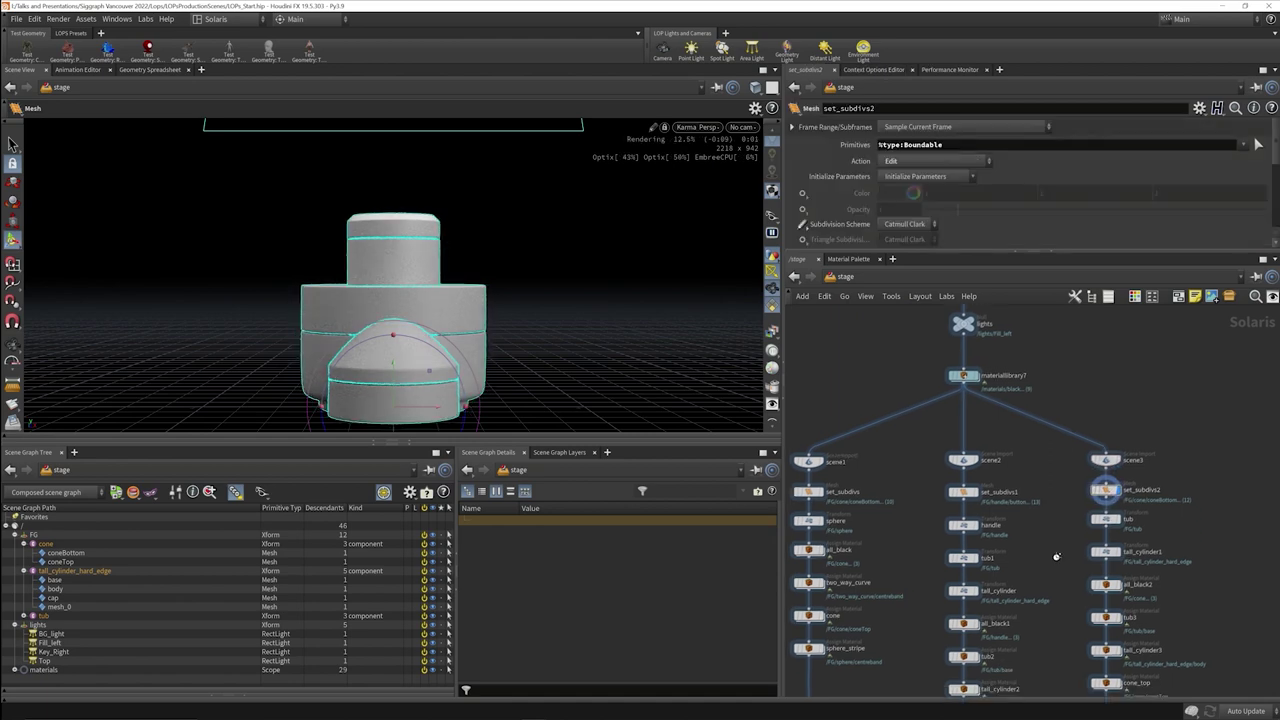
pyautogui.moveTo(1110, 503); pyautogui.dragTo(1105, 488, button='middle')
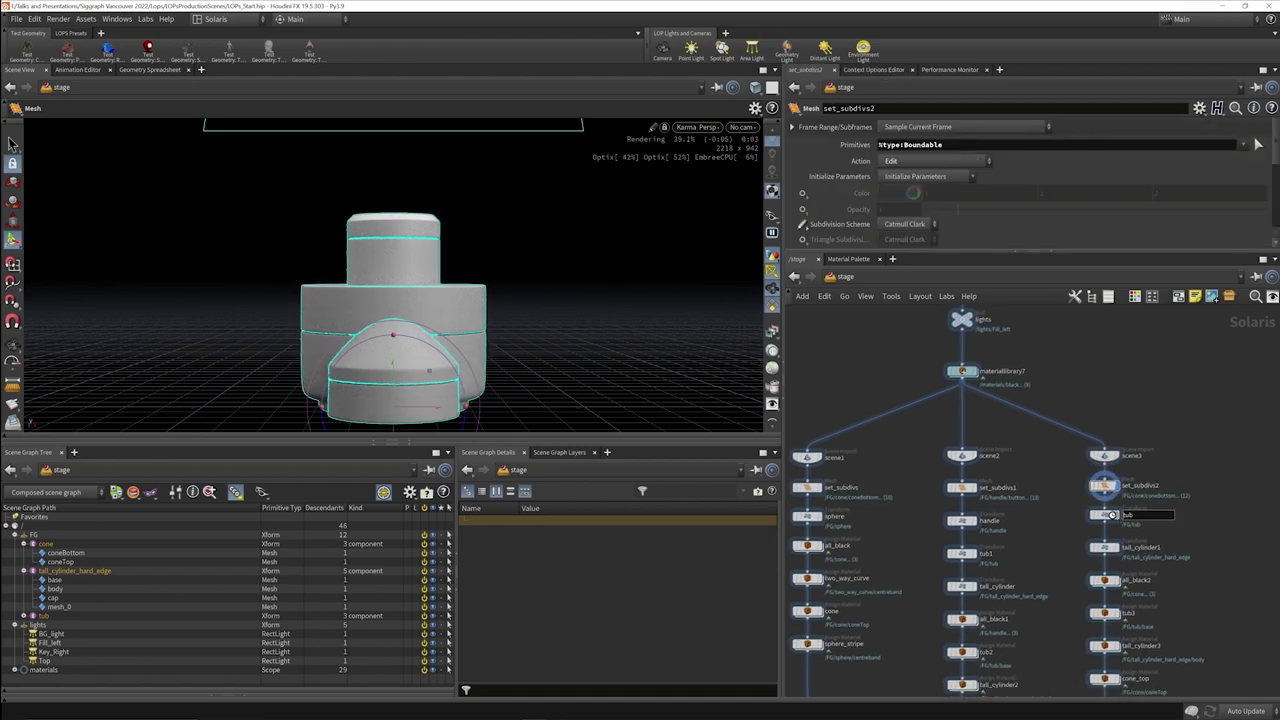
pyautogui.click(1119, 521)
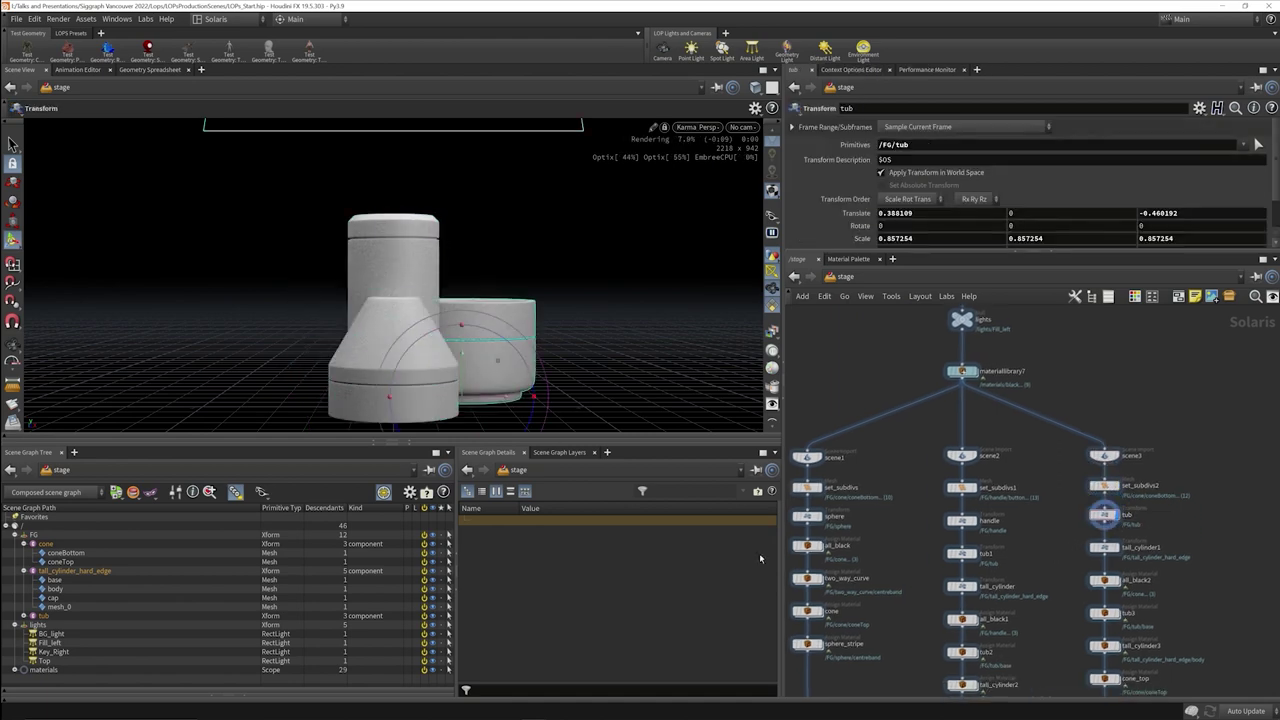
pyautogui.moveTo(490, 387); pyautogui.dragTo(480, 381)
pyautogui.press('Return')
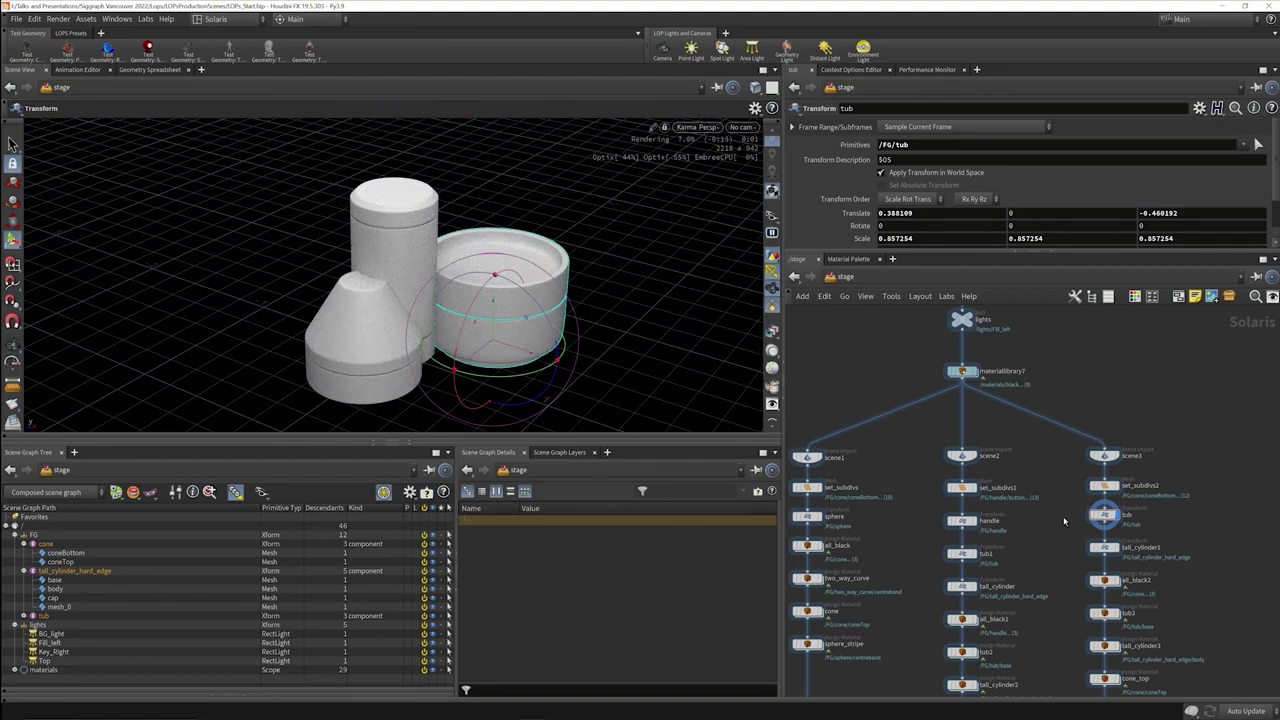
pyautogui.click(1119, 549)
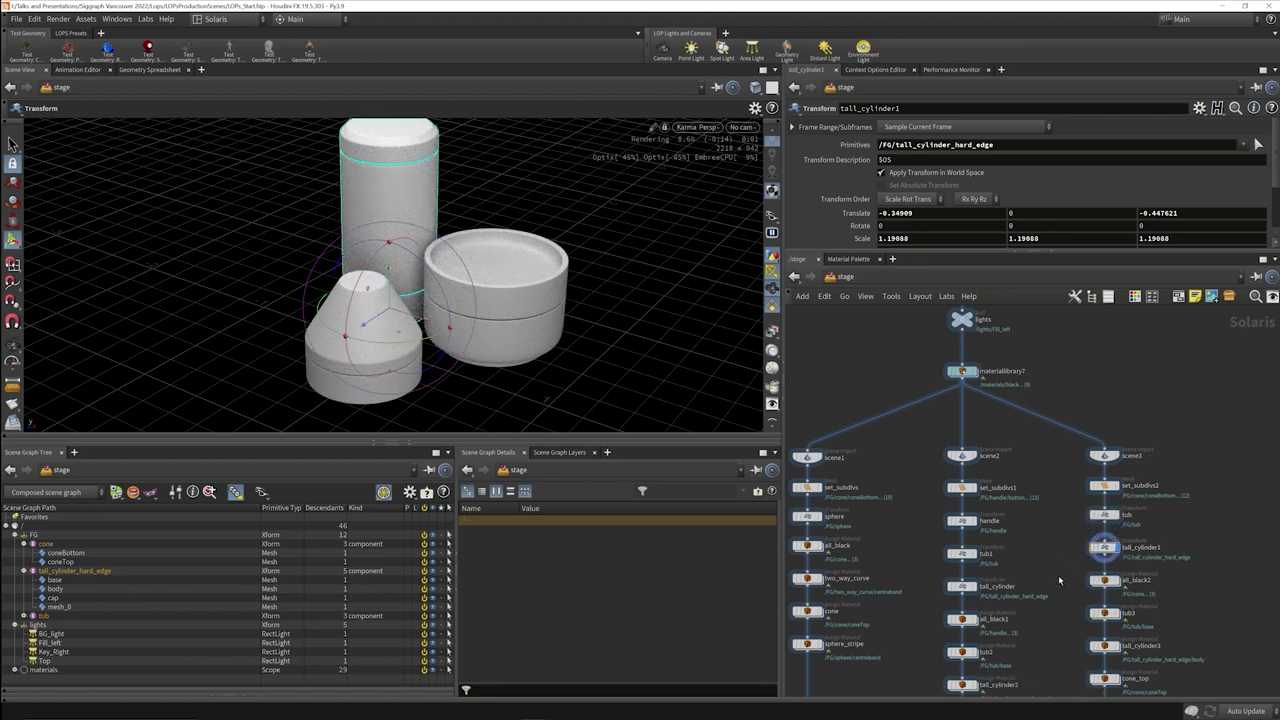
# - Step the display through the scene3 branch's material assignments: all_black2, tub3, tall_cylinder3 and cone_top
pyautogui.scroll(-2, 1092, 536)
pyautogui.click(1098, 524)
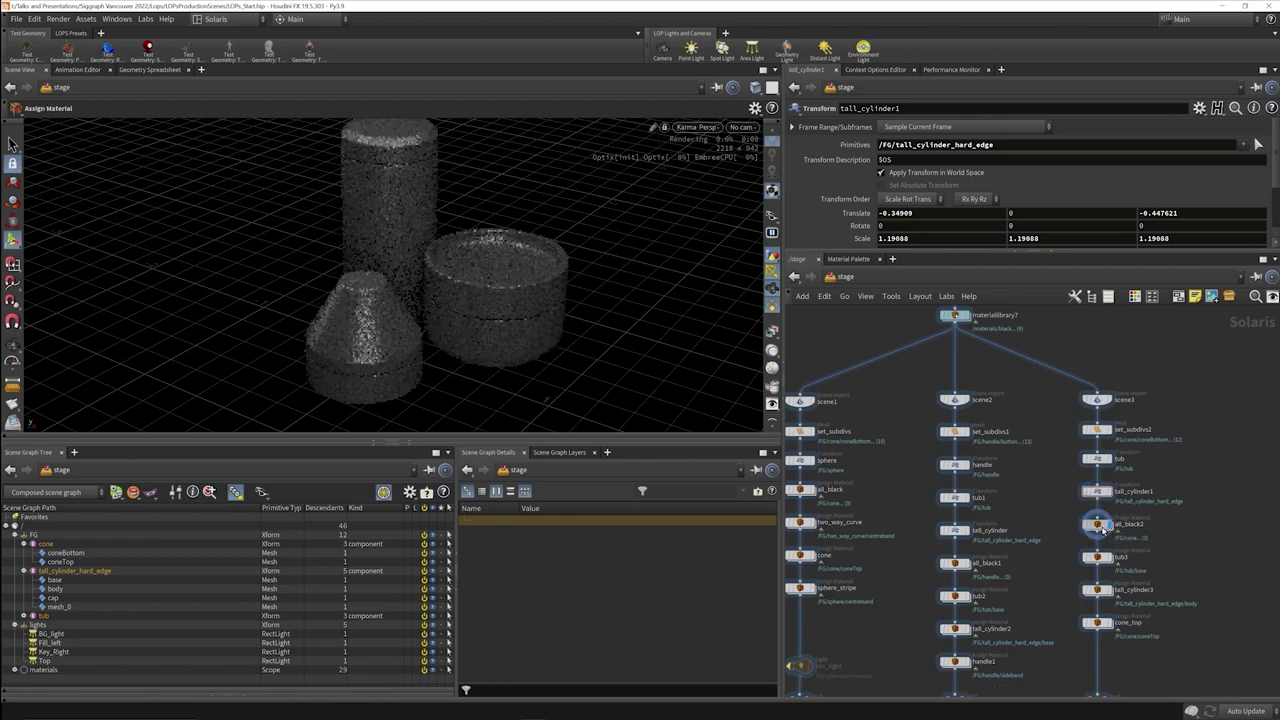
pyautogui.moveTo(547, 383); pyautogui.dragTo(620, 360)
pyautogui.scroll(-1, 1081, 622)
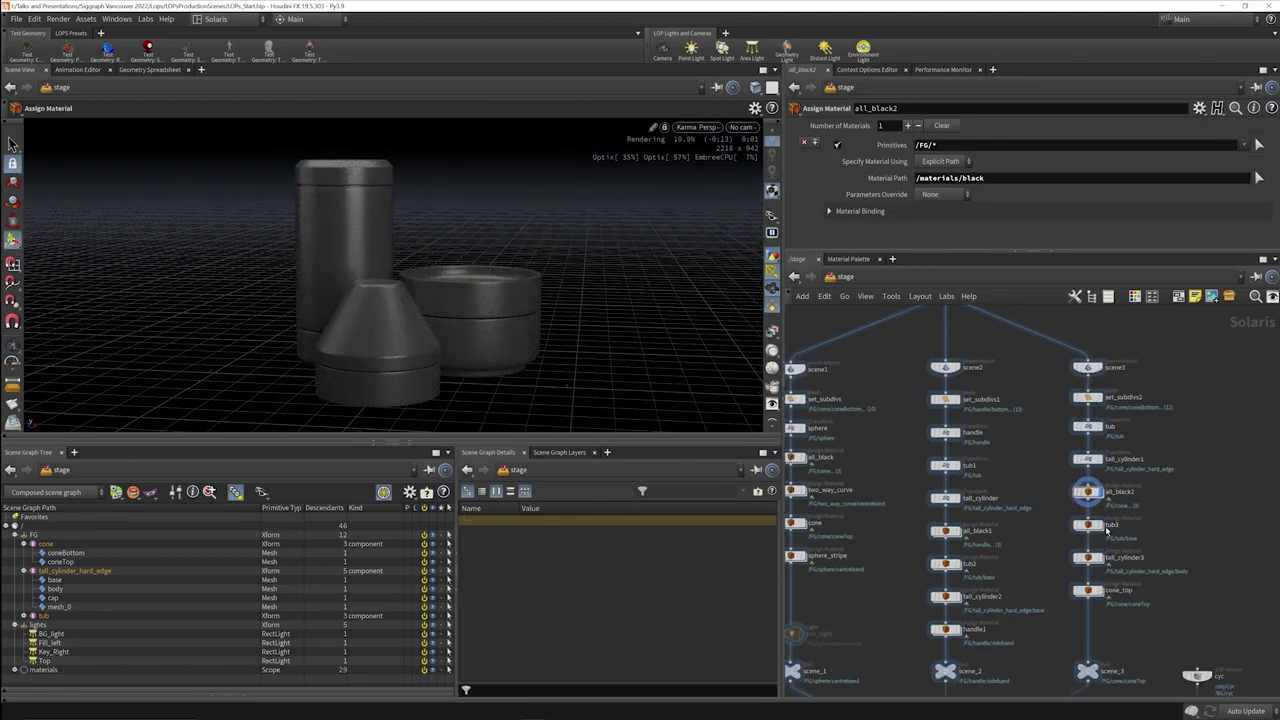
pyautogui.click(1090, 526)
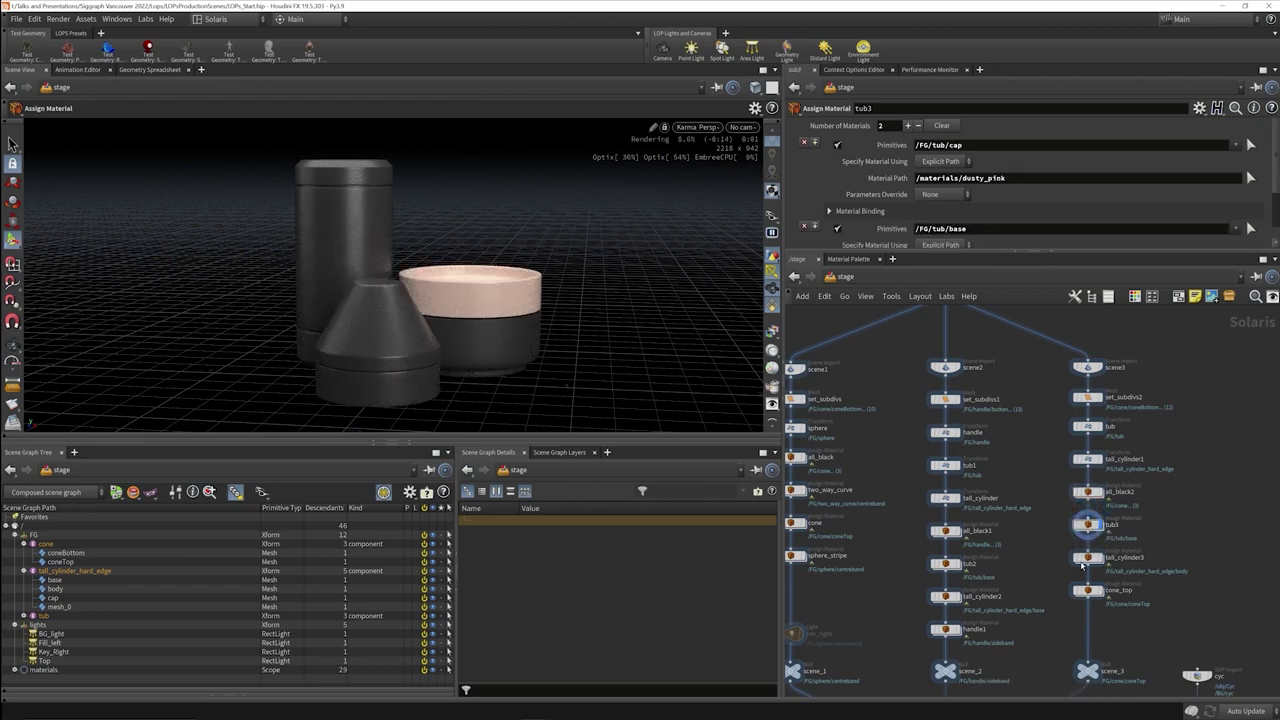
pyautogui.click(1088, 558)
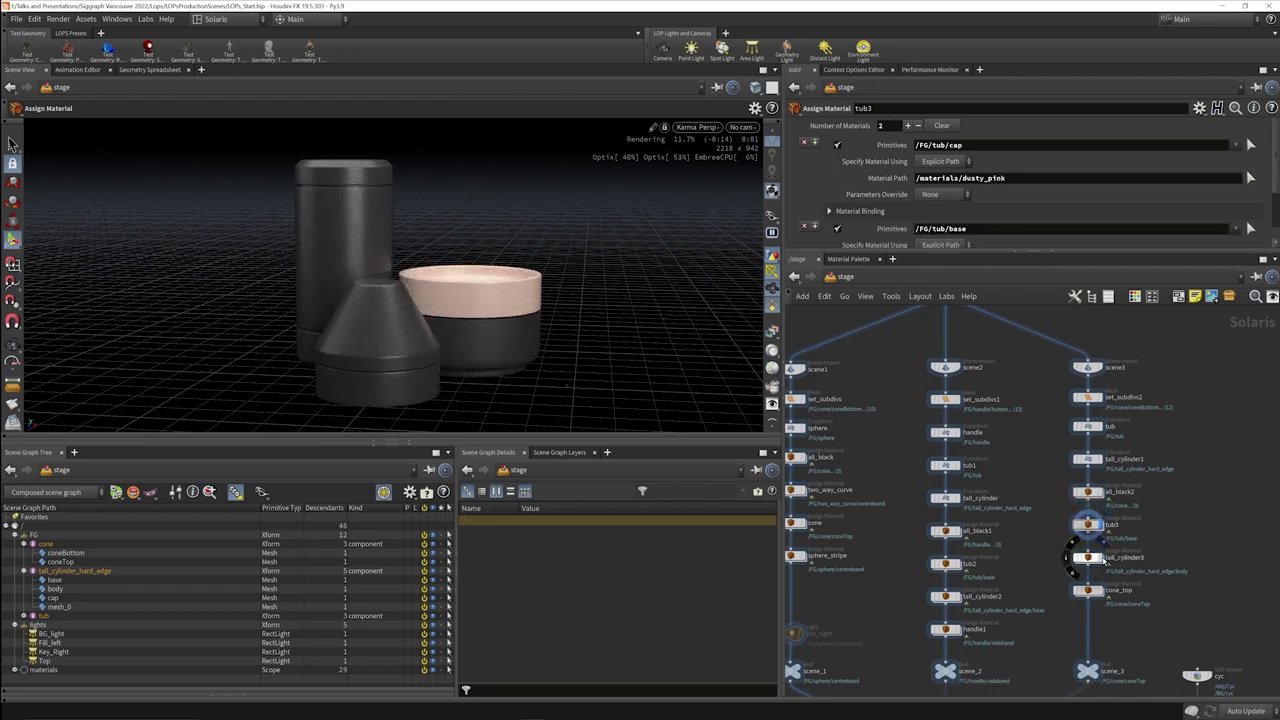
pyautogui.click(1090, 591)
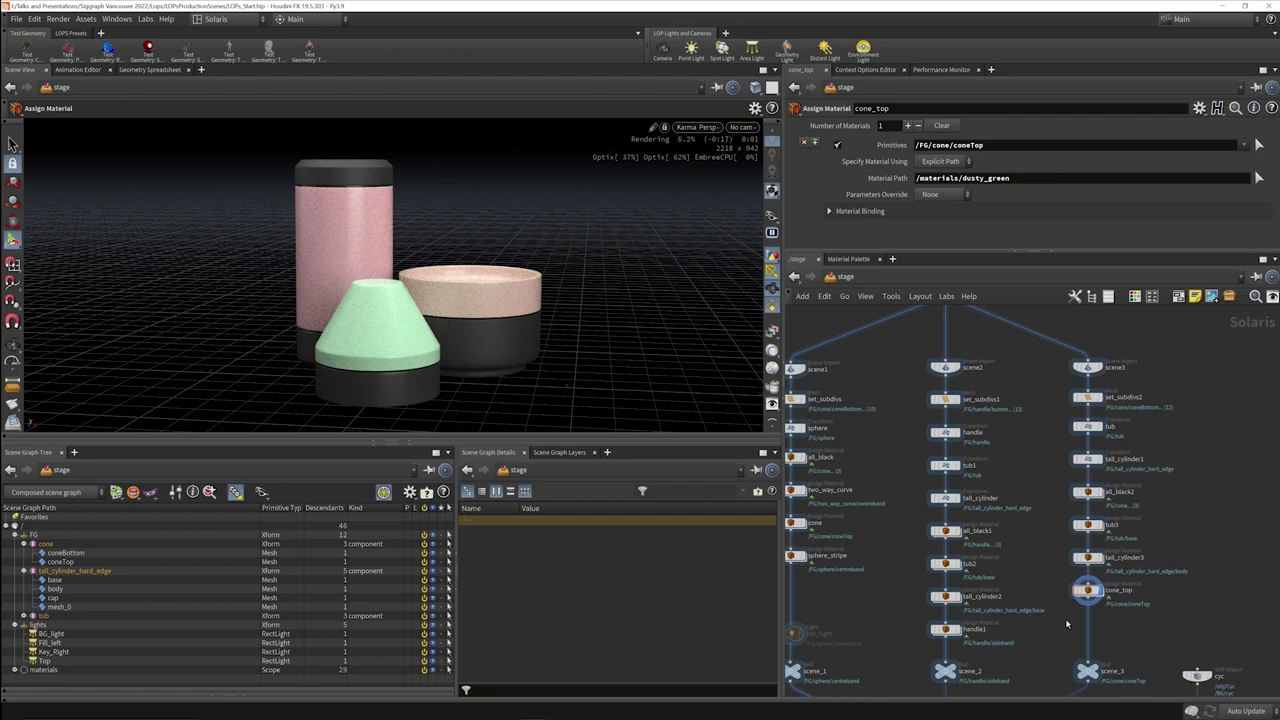
# - Display switch2 and set its Select Input to 2 to pass the scene_3 branch through
pyautogui.moveTo(1044, 652); pyautogui.dragTo(1071, 478, button='middle')
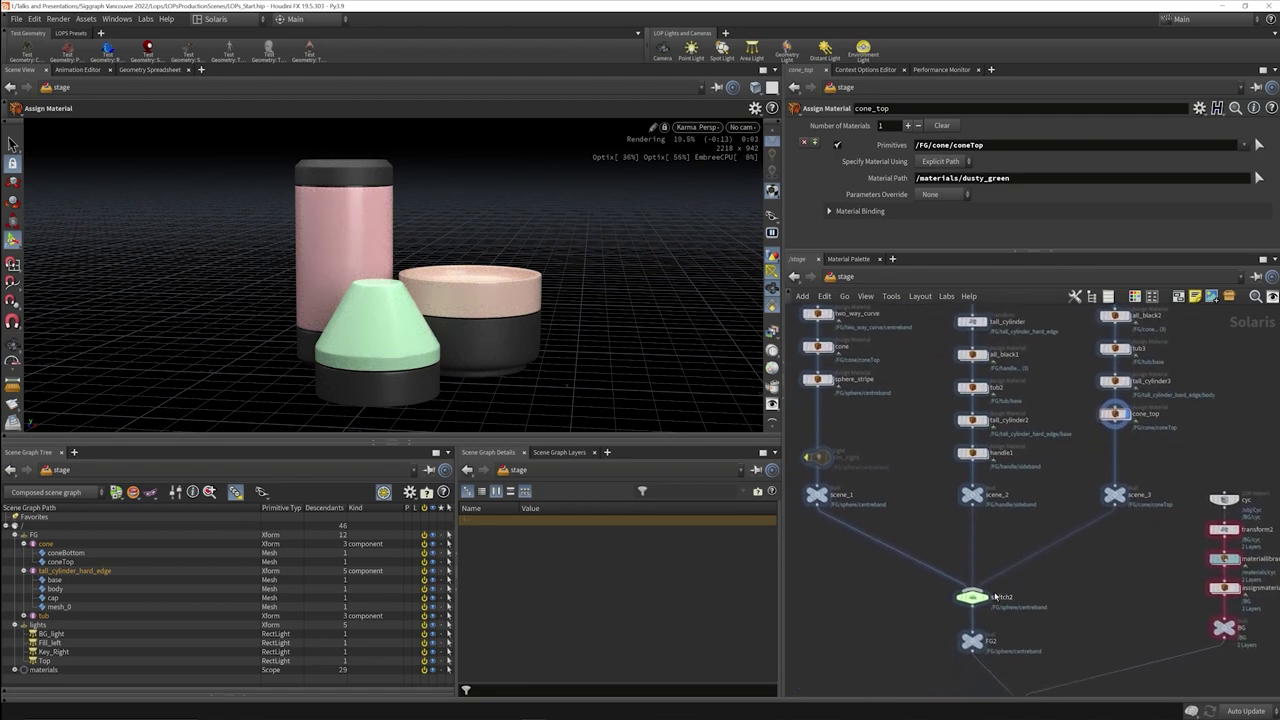
pyautogui.click(986, 600)
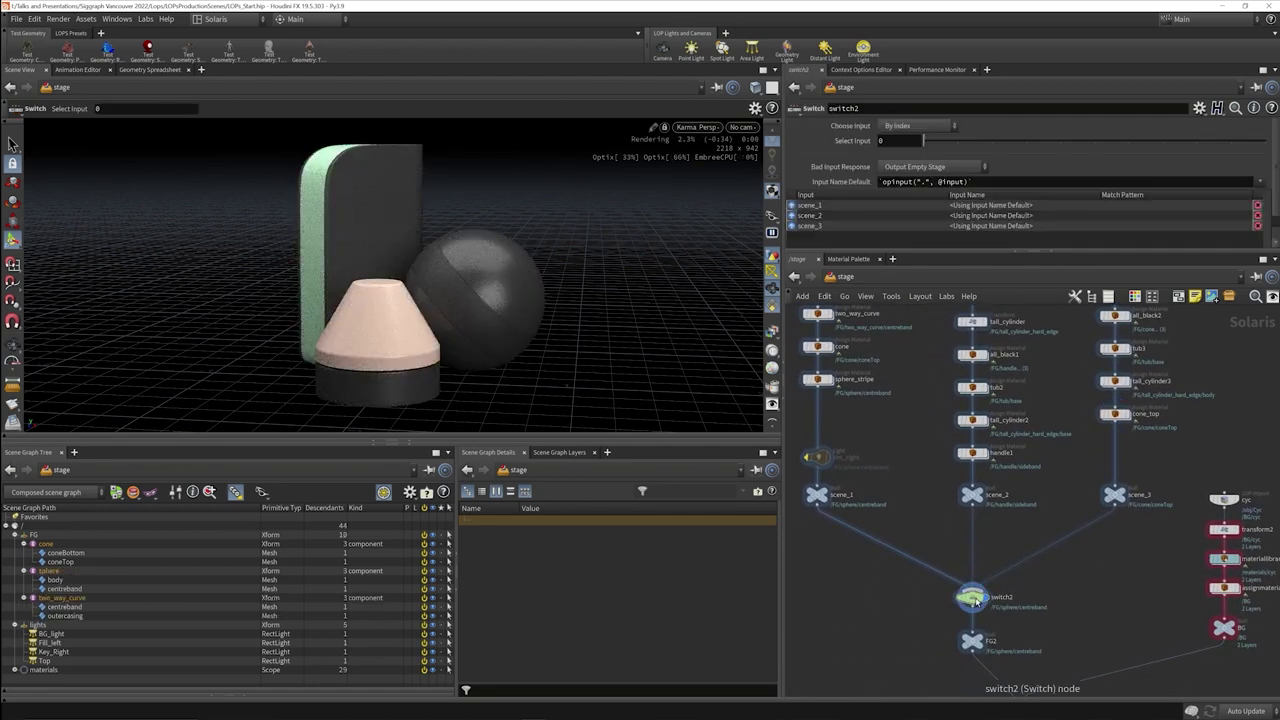
pyautogui.moveTo(960, 146); pyautogui.dragTo(992, 146)
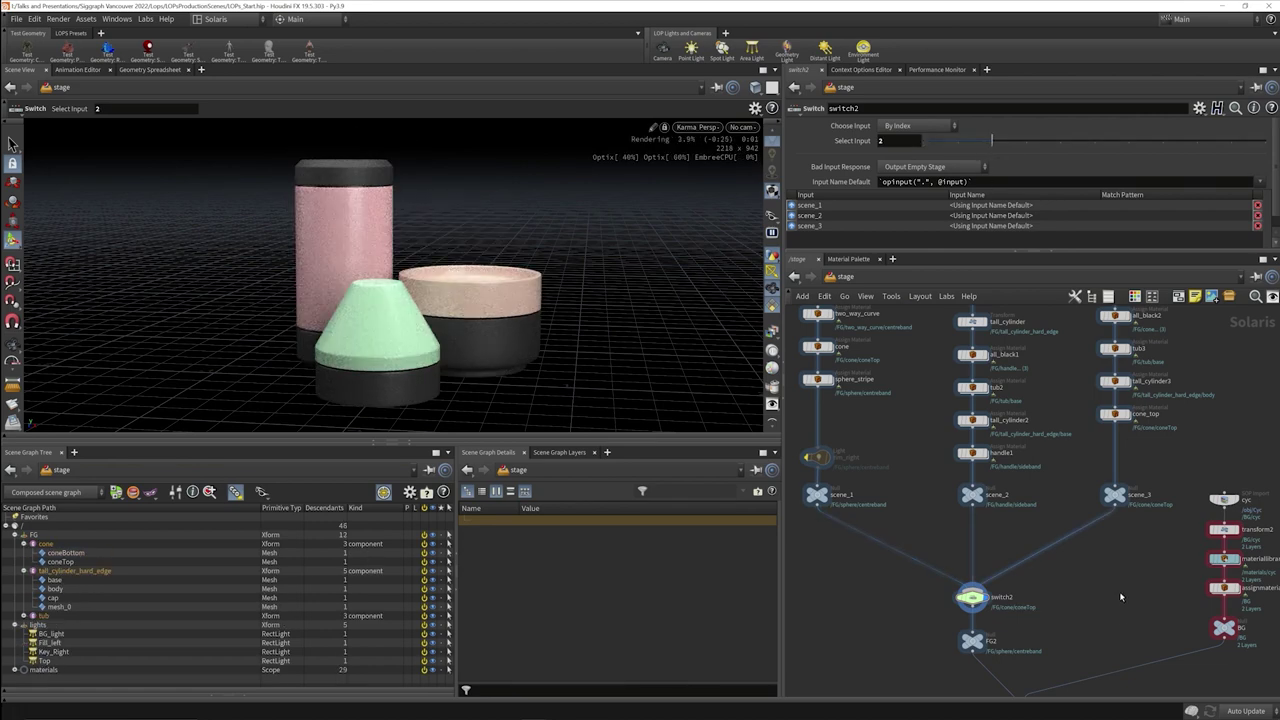
# - Display merge4 to show the foreground objects combined with the background
pyautogui.moveTo(1120, 598); pyautogui.dragTo(1088, 437, button='middle')
pyautogui.click(996, 548)
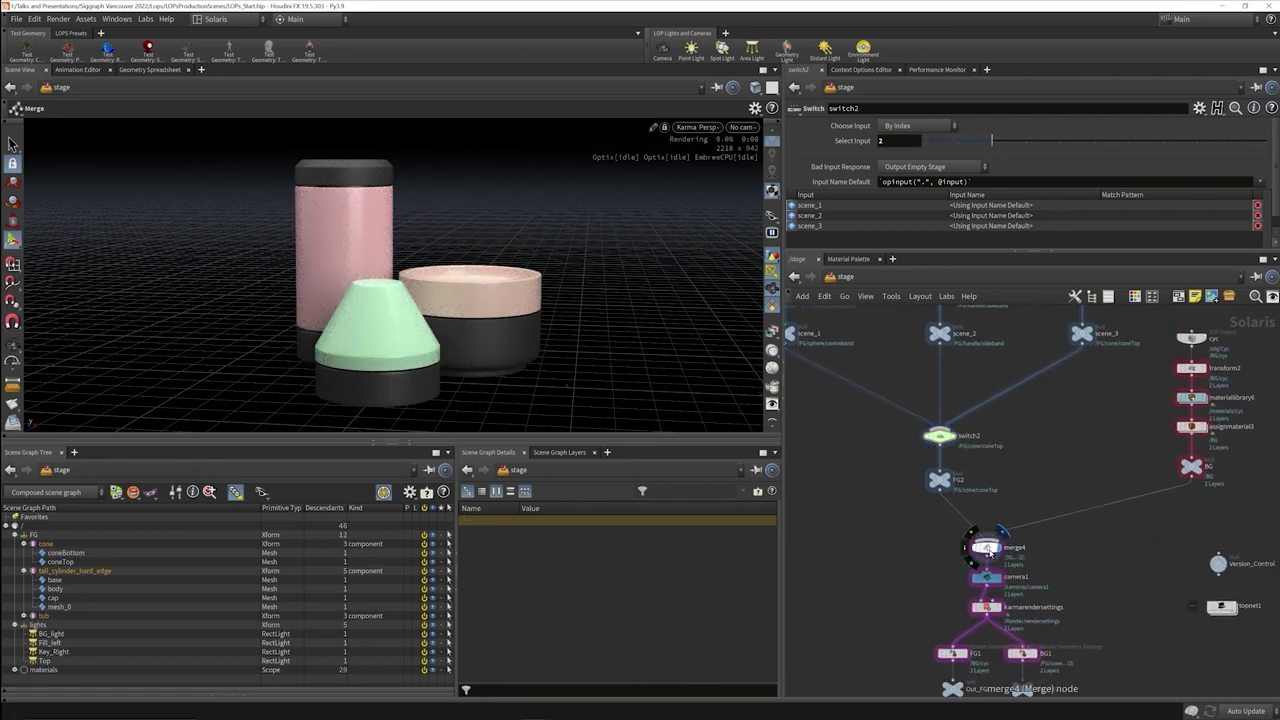
pyautogui.moveTo(892, 605); pyautogui.dragTo(896, 535, button='middle')
pyautogui.scroll(2, 995, 540)
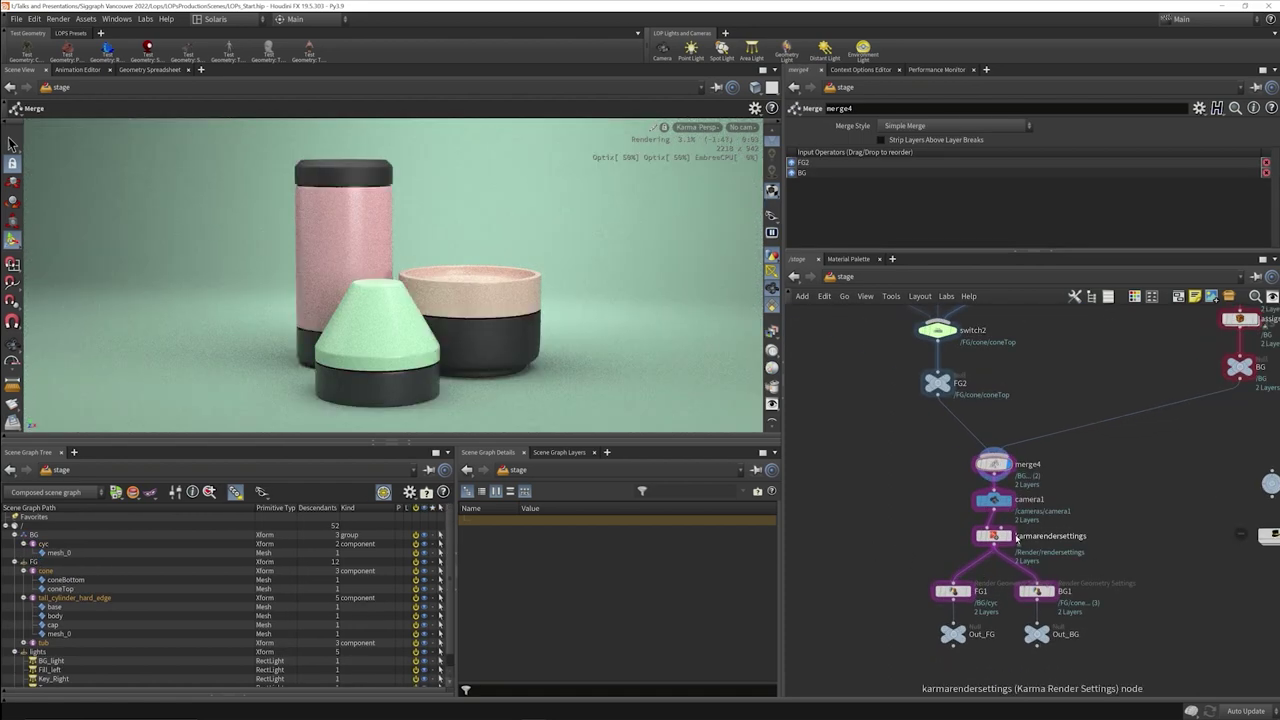
# - Display the karmarendersettings node and look through /cameras/camera1 in the viewport
pyautogui.click(998, 540)
pyautogui.click(996, 538)
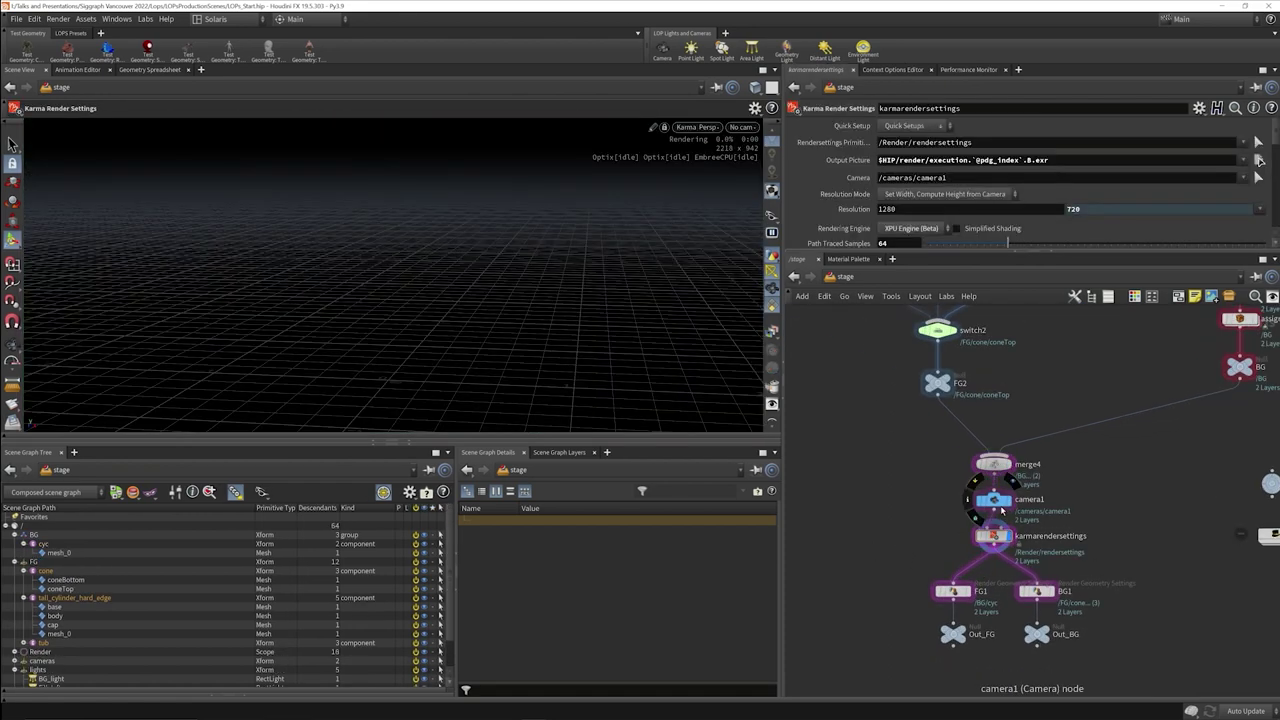
pyautogui.click(752, 128)
pyautogui.click(790, 160)
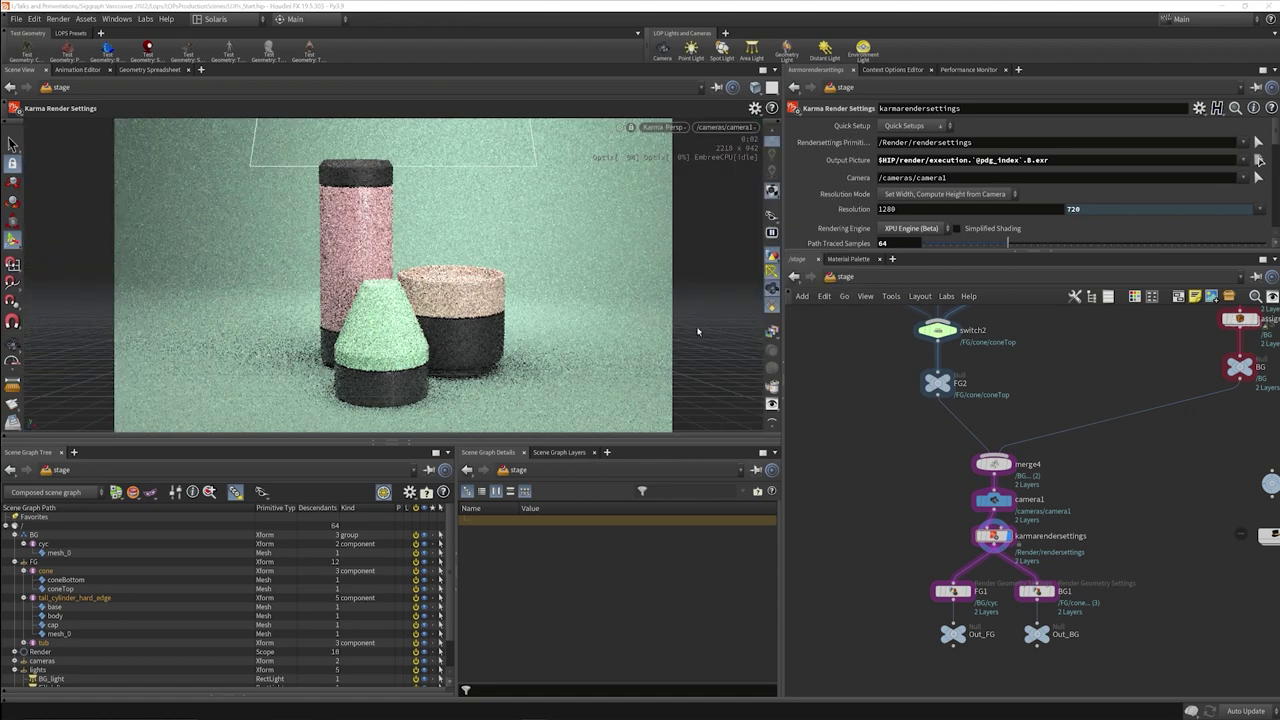
# - Compare the foreground-only and background-only renders by displaying FG1, BG1 and FG1 again
pyautogui.scroll(5, 870, 525)
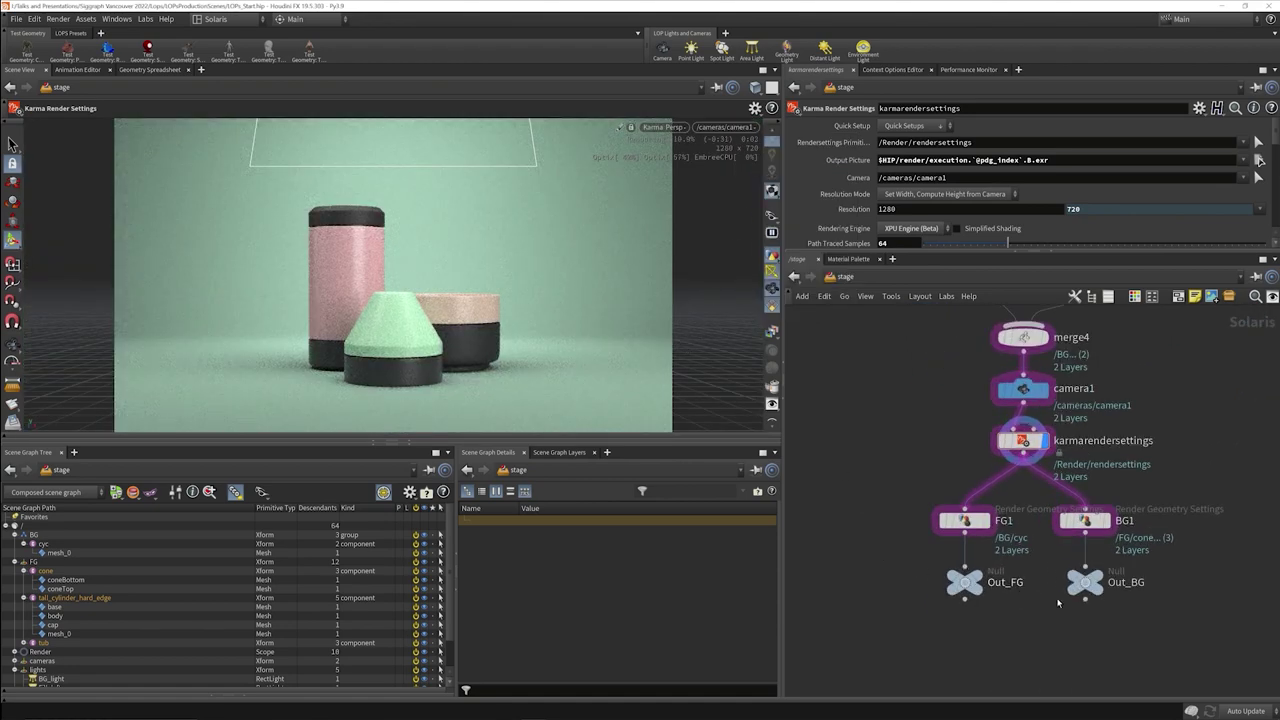
pyautogui.click(979, 525)
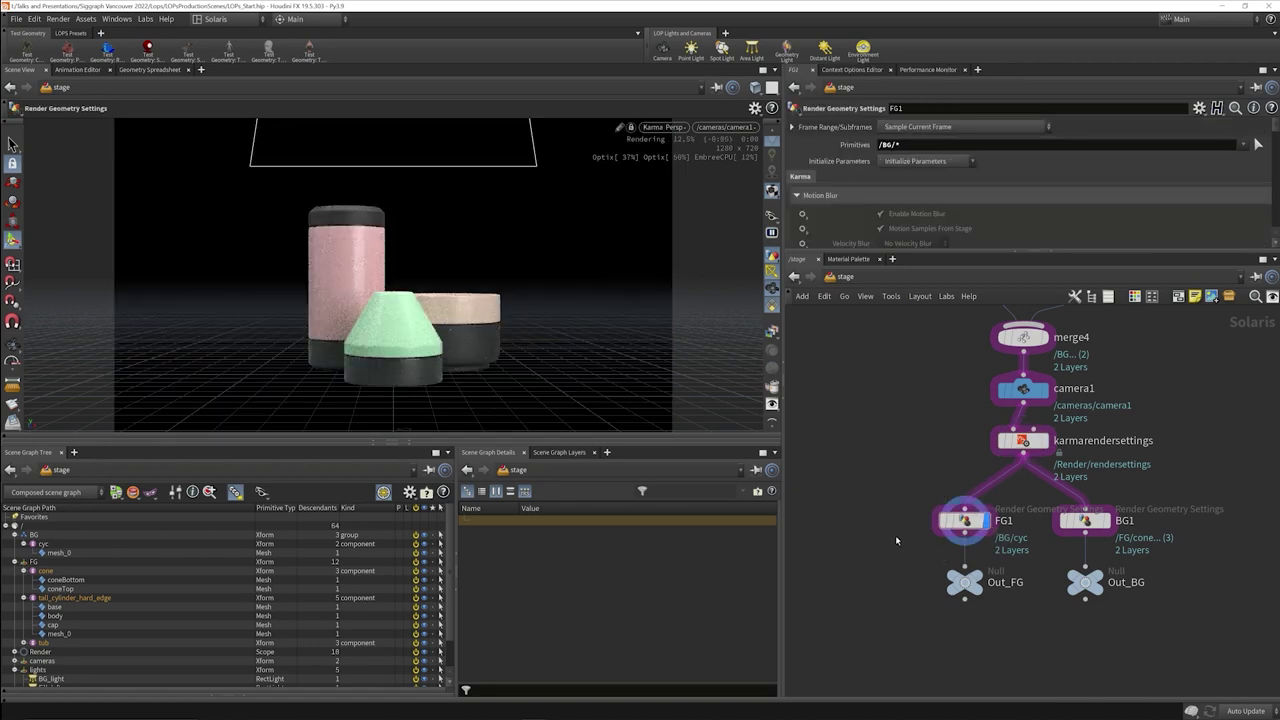
pyautogui.click(1085, 521)
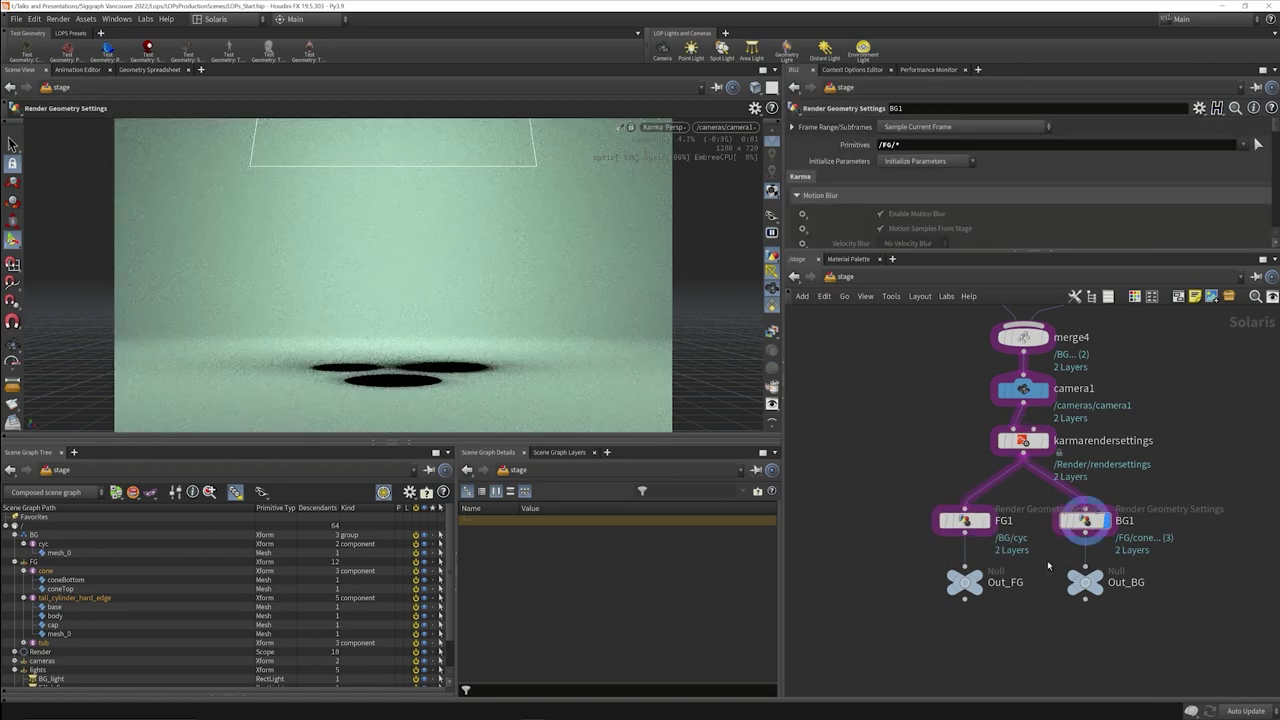
pyautogui.click(965, 521)
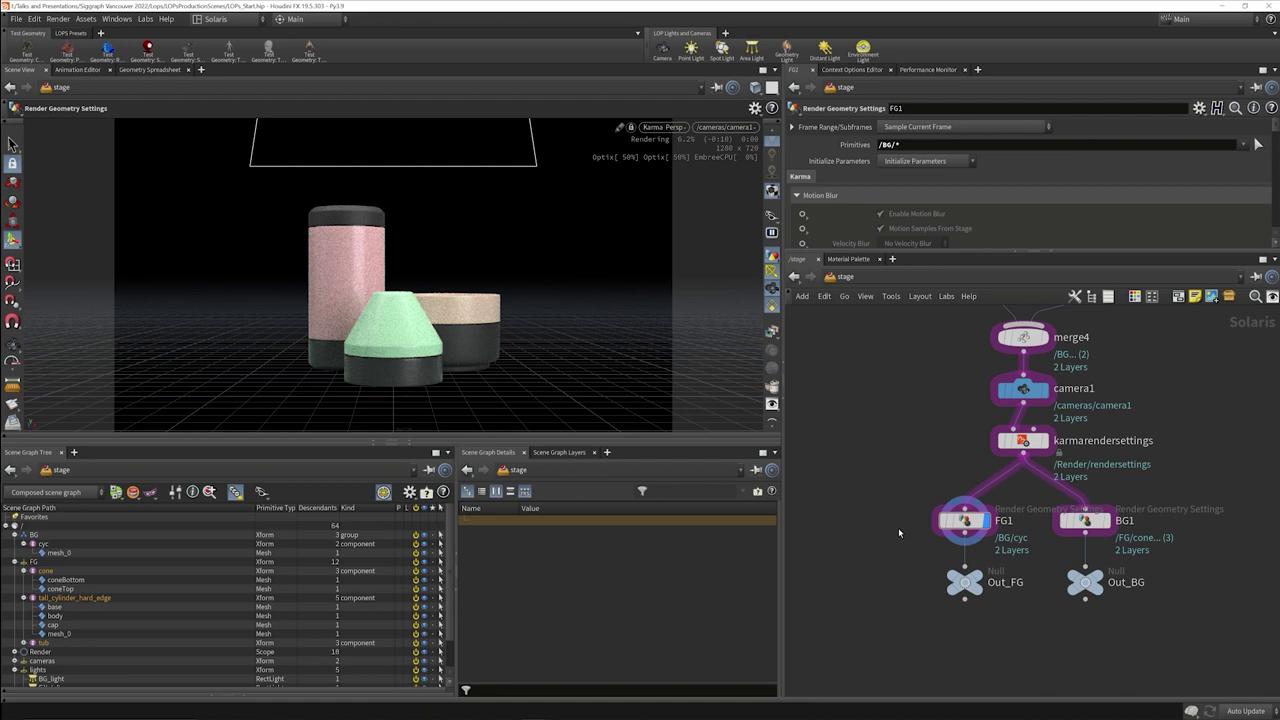
# - Preview the N, combinedglossyreflection and albedo render outputs for FG1 in the viewport
pyautogui.click(772, 331)
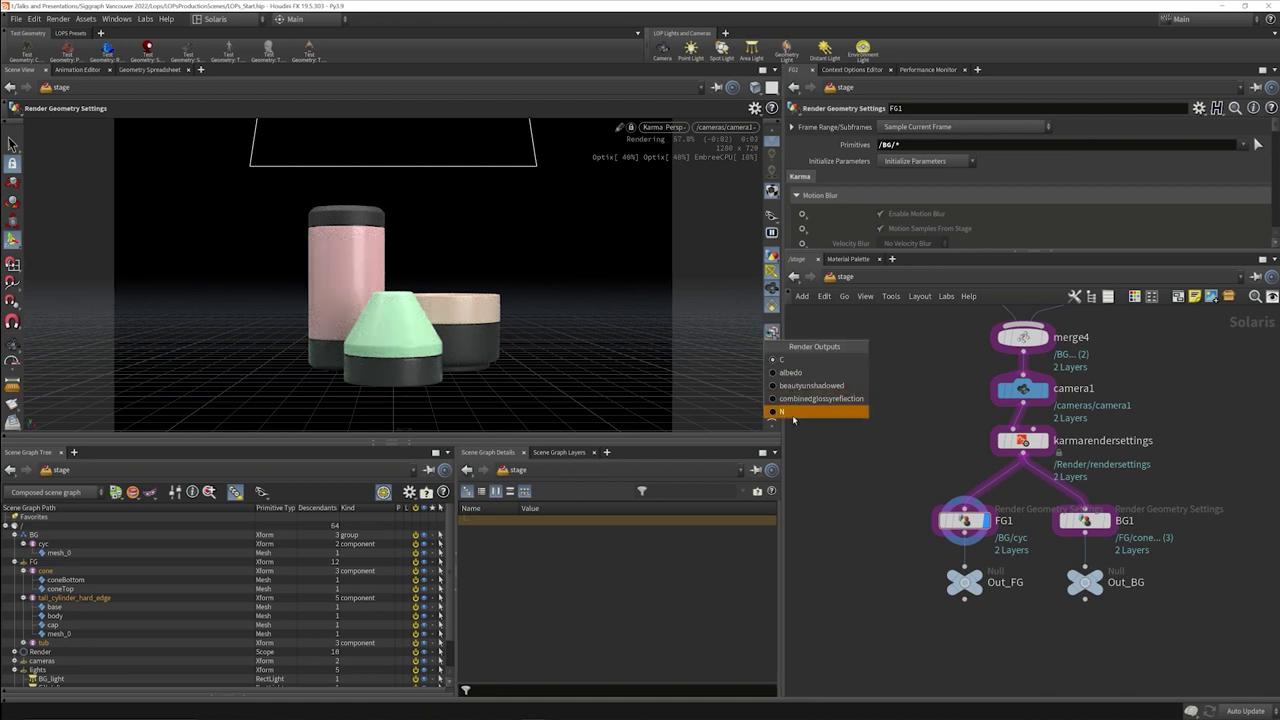
pyautogui.click(793, 416)
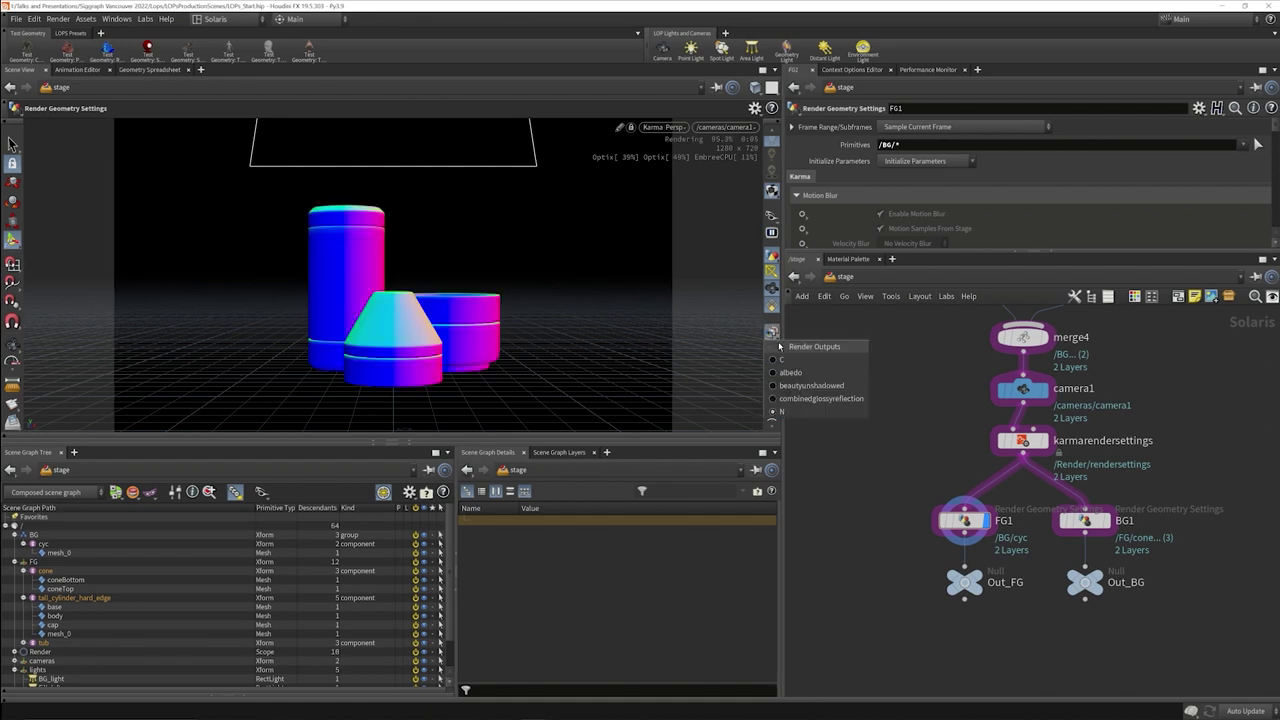
pyautogui.click(790, 372)
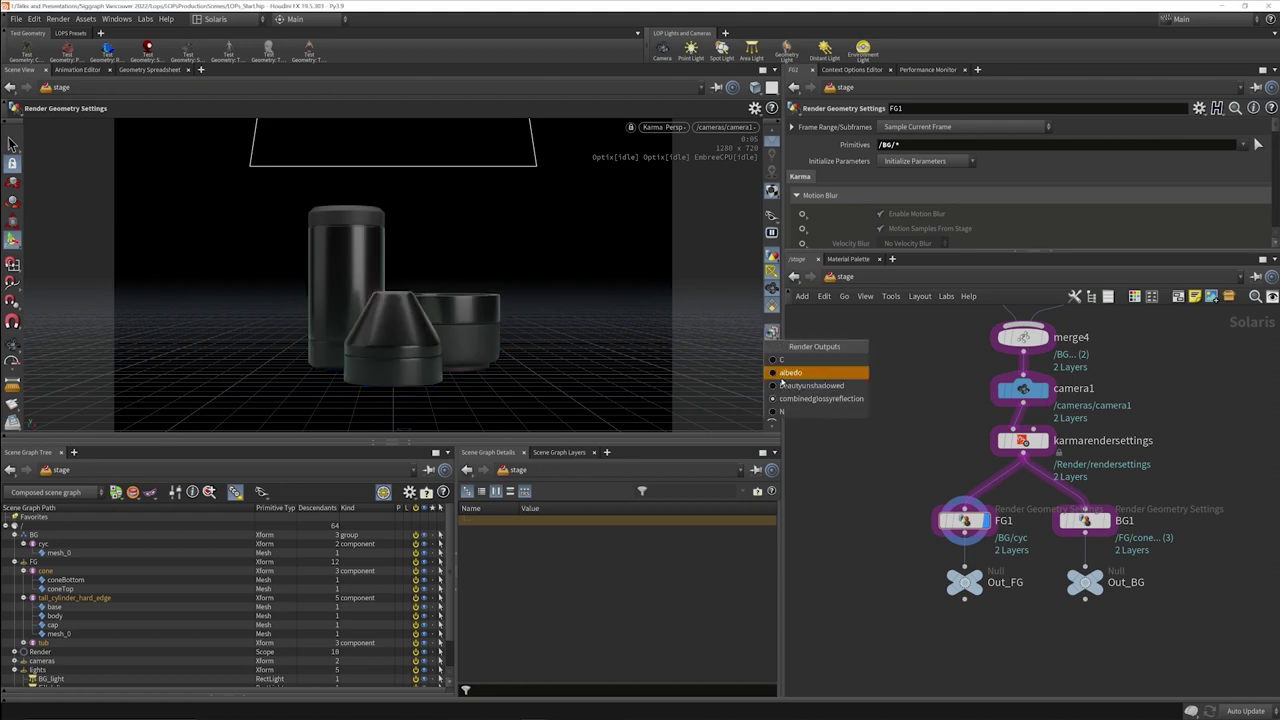
pyautogui.click(790, 372)
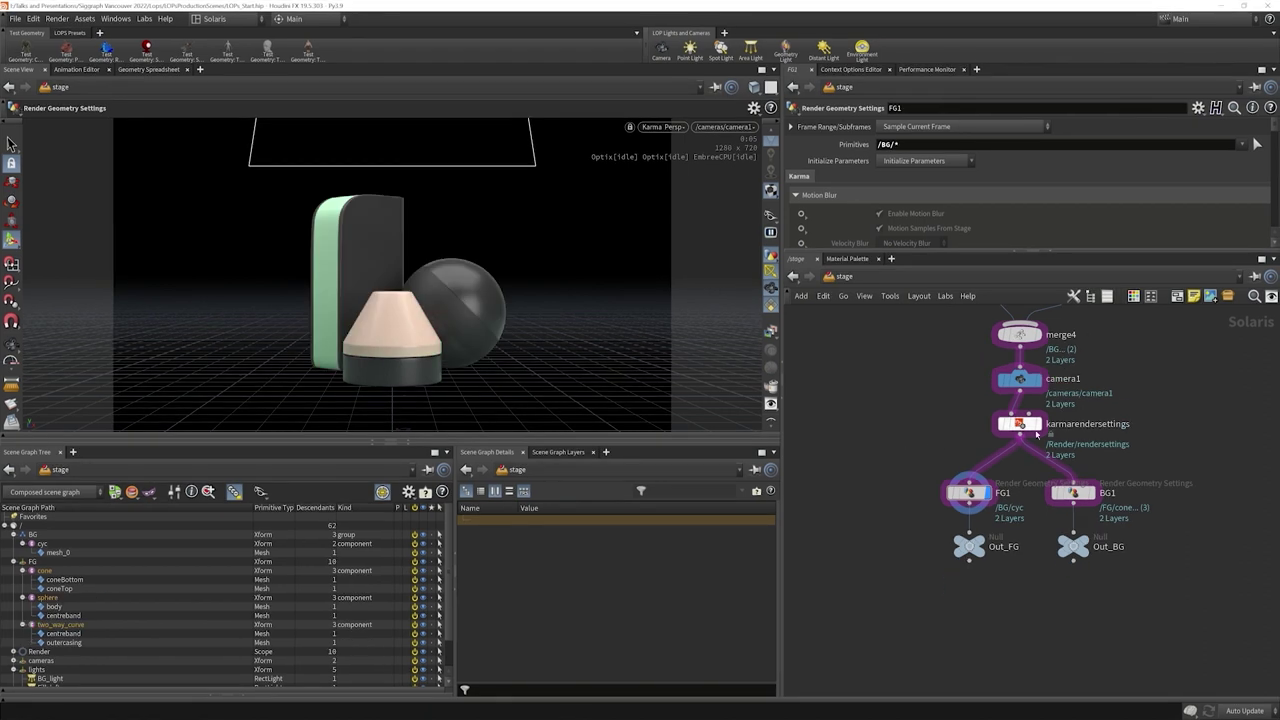
# - Display the full render at karmarendersettings and open switch2's parameters
pyautogui.click(1042, 426)
pyautogui.scroll(5, 950, 396)
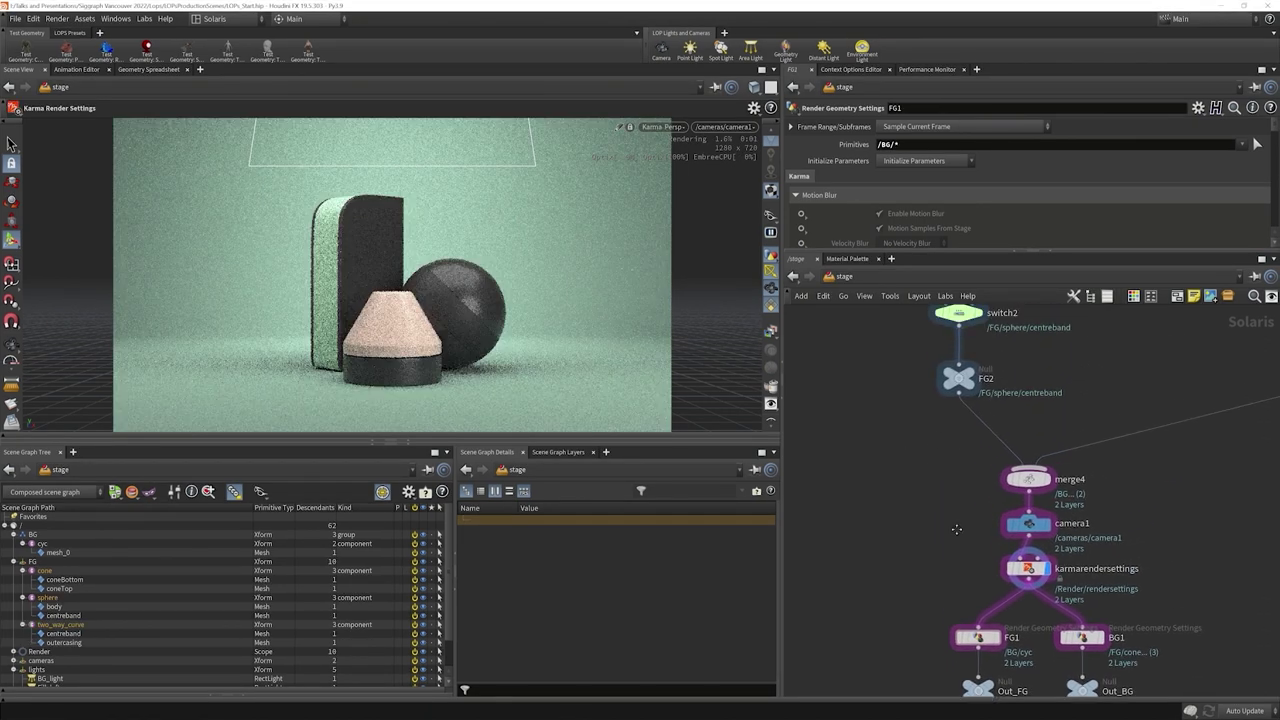
pyautogui.click(966, 419)
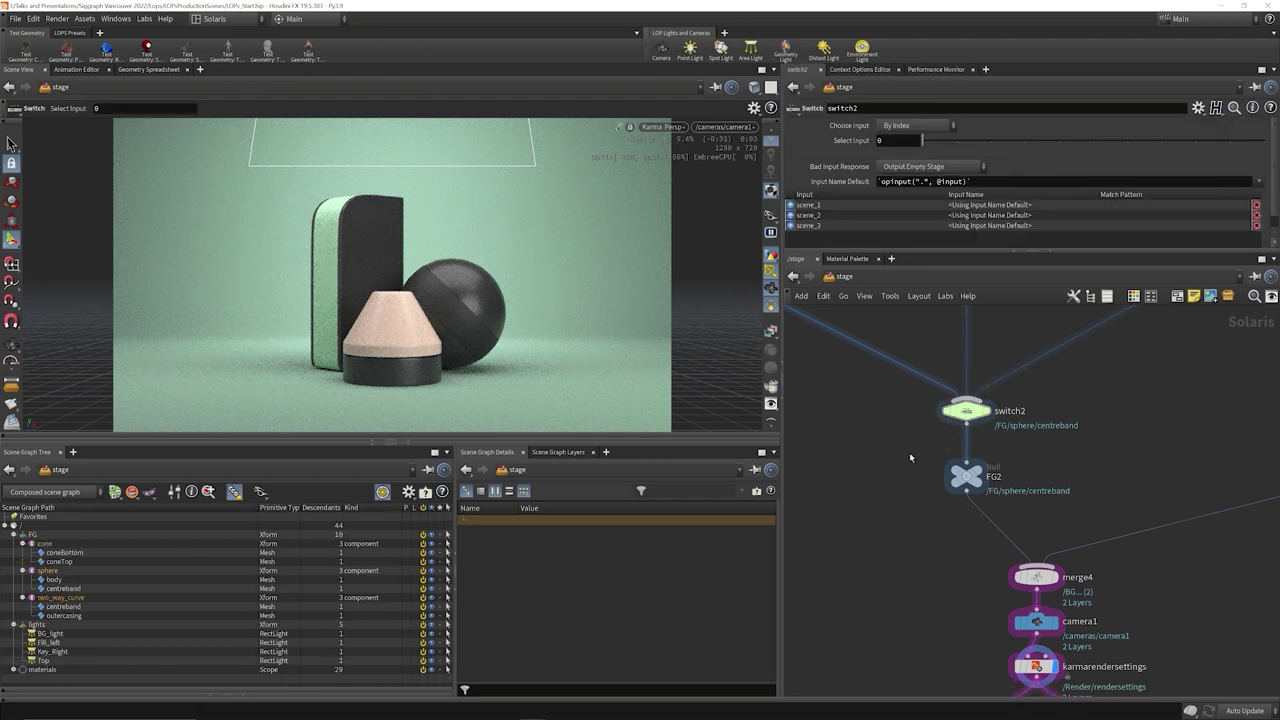
# - Preview the scene variations by setting switch2's Select Input to 1, 2 and back to 1
pyautogui.moveTo(950, 146); pyautogui.dragTo(957, 150)
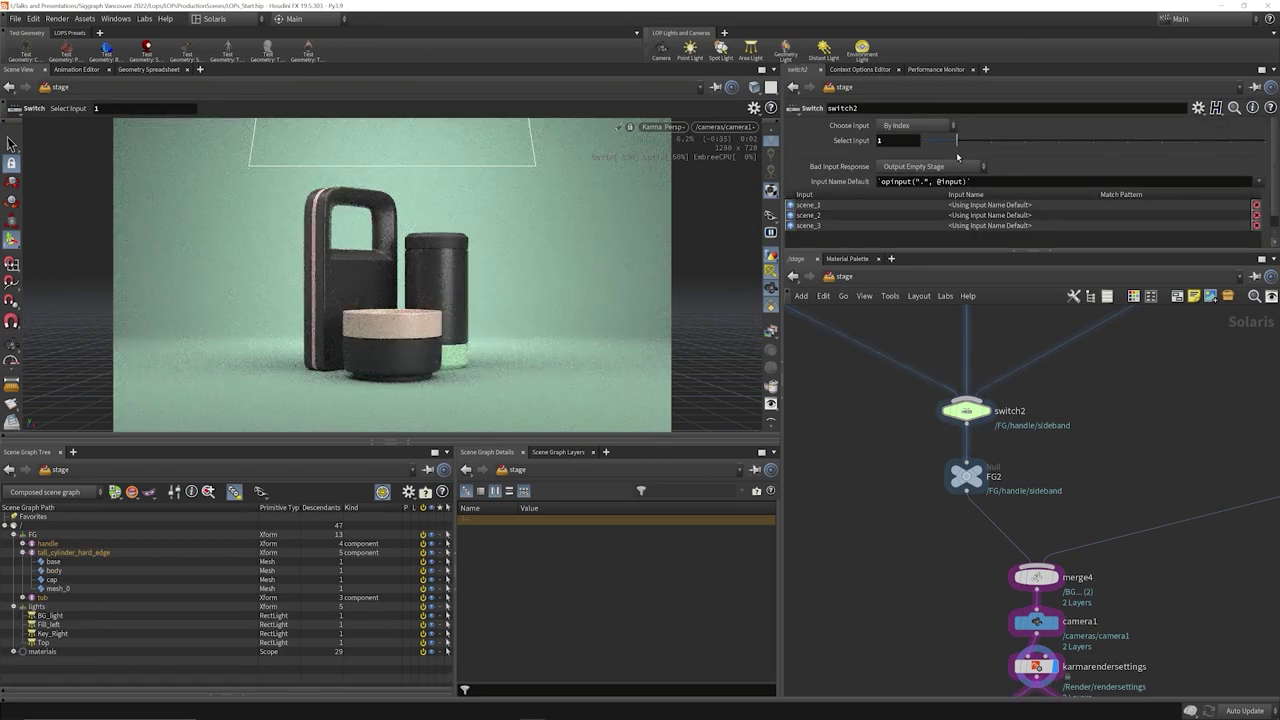
pyautogui.moveTo(957, 157); pyautogui.dragTo(991, 155)
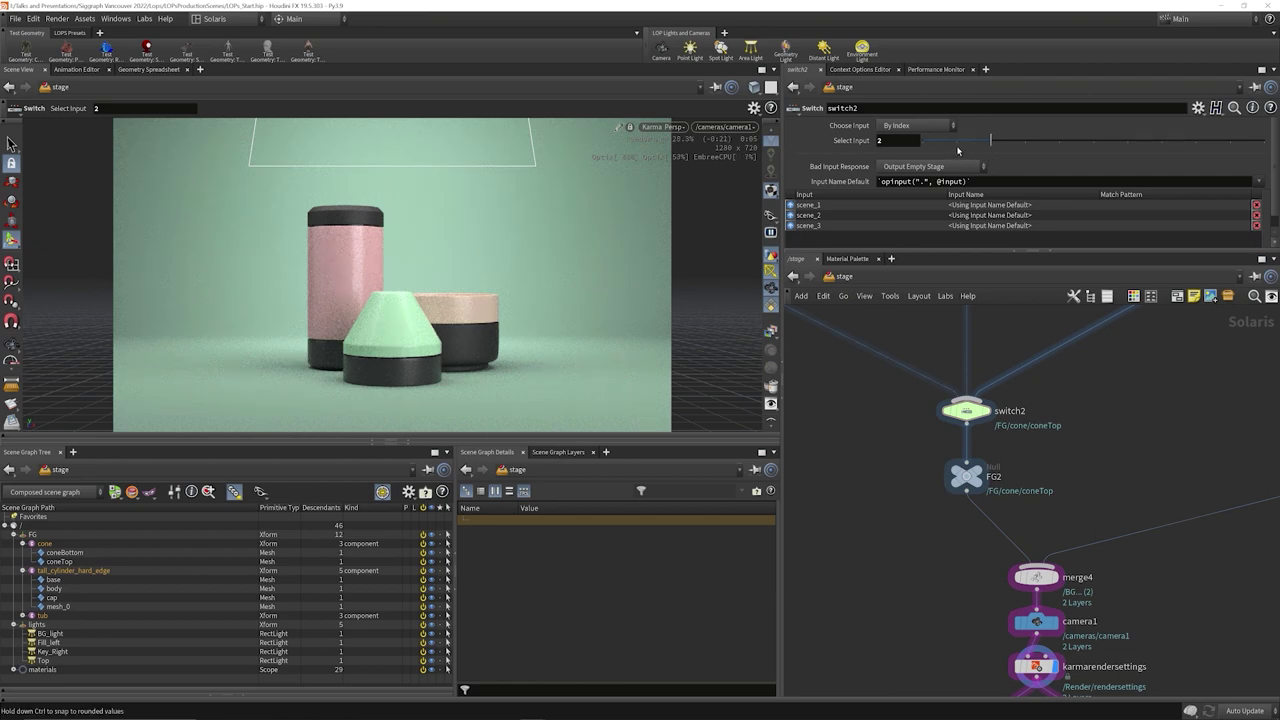
pyautogui.click(960, 152)
# - Enable lightmixer1 above the material library and show its light sliders in an enlarged parameter area
pyautogui.scroll(-10, 950, 513)
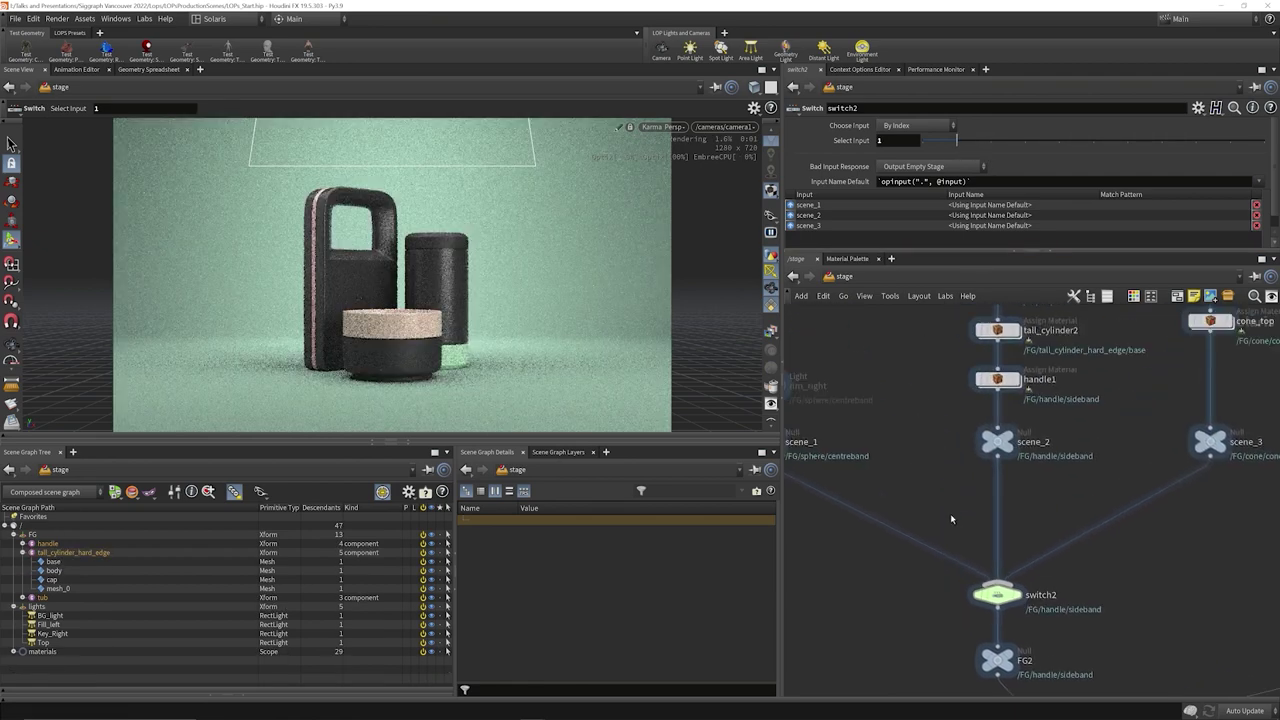
pyautogui.scroll(10, 986, 431)
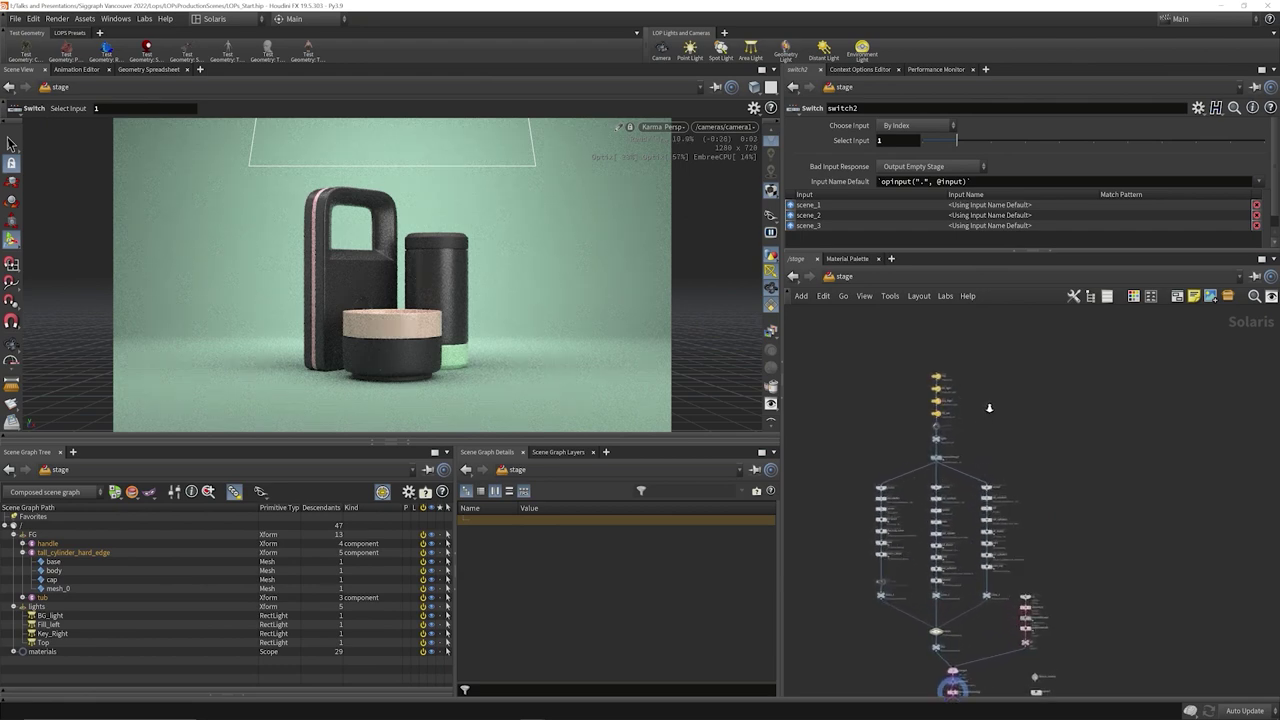
pyautogui.moveTo(970, 425); pyautogui.dragTo(1010, 419, button='middle')
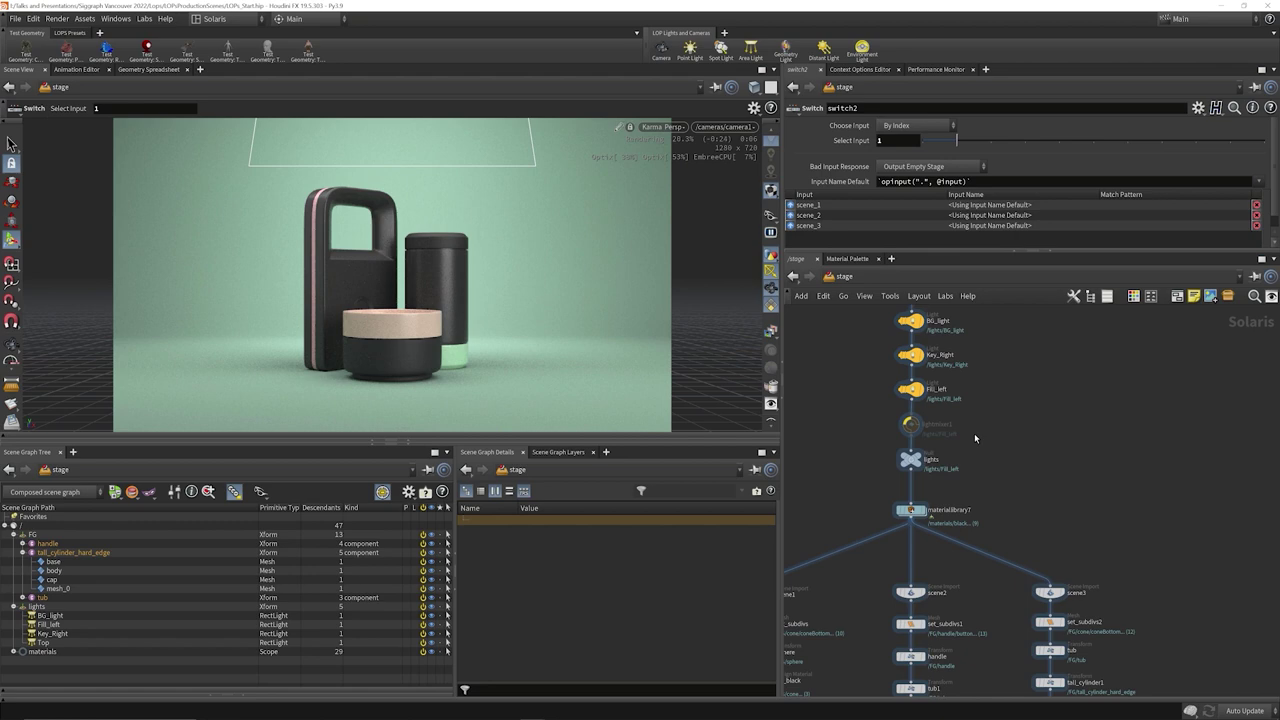
pyautogui.click(910, 424)
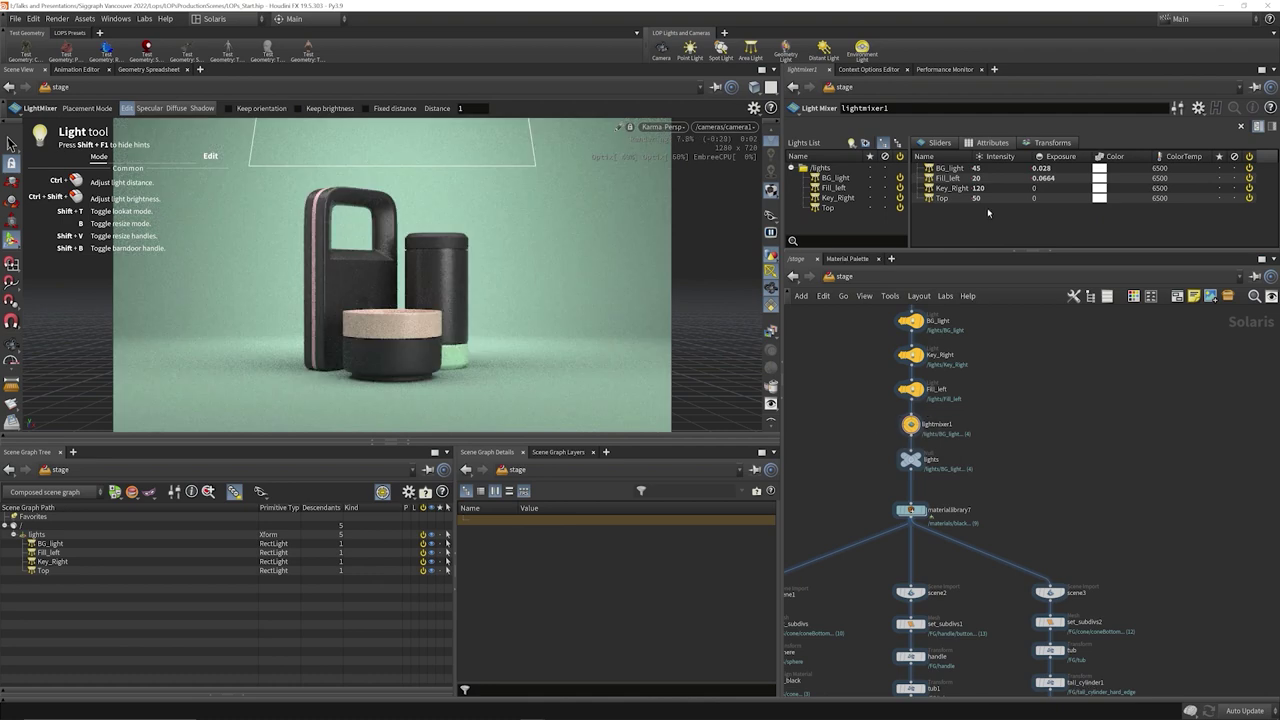
pyautogui.click(940, 144)
pyautogui.moveTo(1024, 250); pyautogui.dragTo(1018, 376)
# - Raise the Key_Right light's exposure in lightmixer1 and set its colour to purple
pyautogui.moveTo(1052, 288); pyautogui.dragTo(1052, 258)
pyautogui.click(1046, 368)
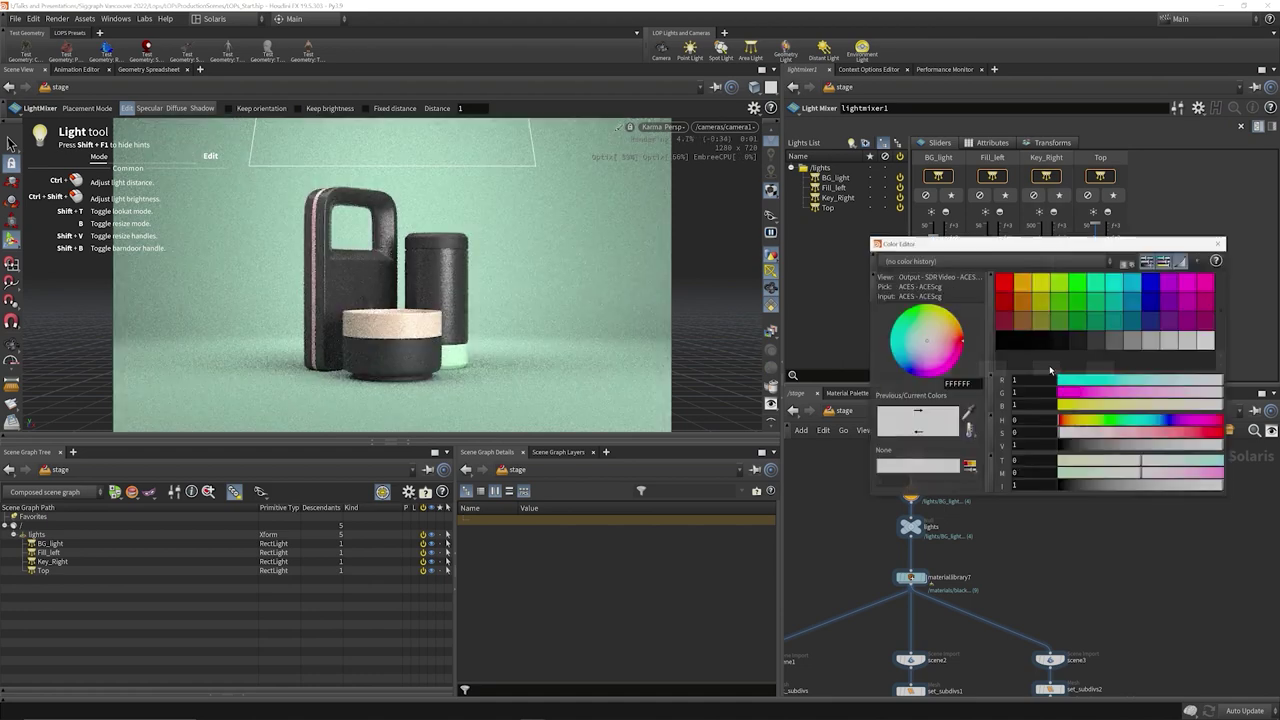
pyautogui.click(1168, 283)
pyautogui.click(1218, 243)
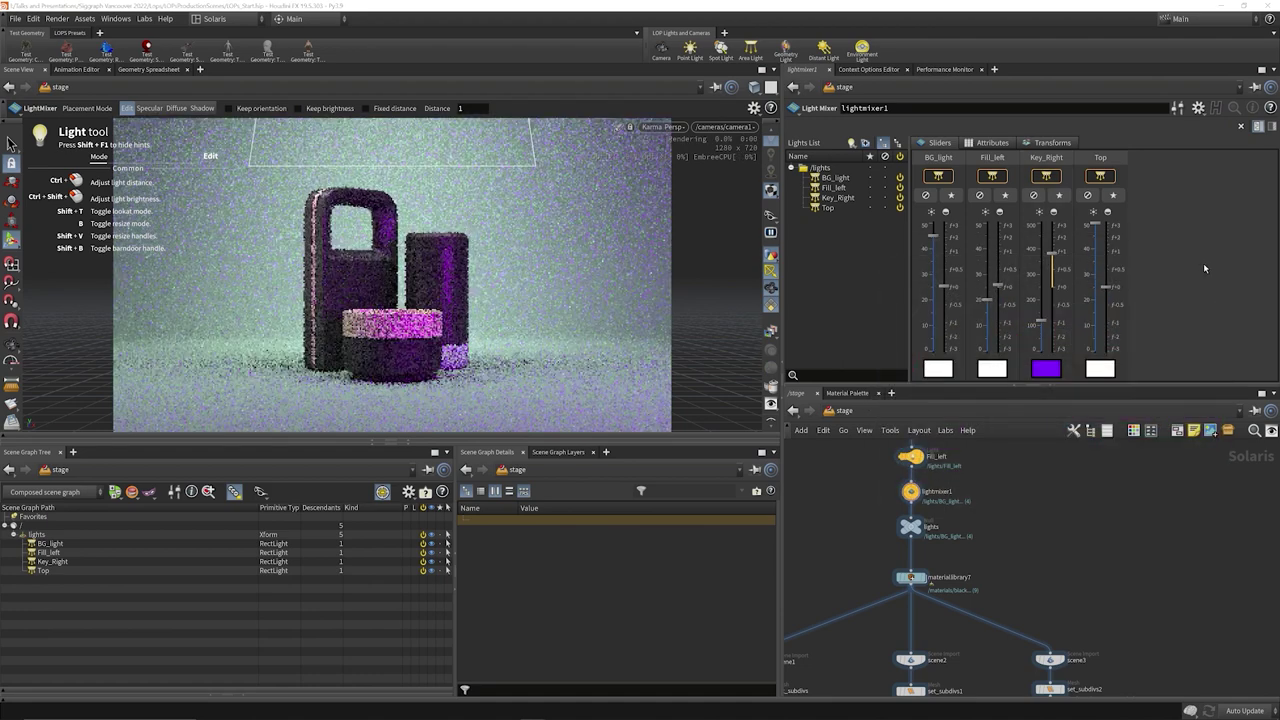
# - Check the purple lighting on the scene variations by setting switch2's Select Input to 0, 2 and back to 0
pyautogui.moveTo(1155, 386); pyautogui.dragTo(1155, 284)
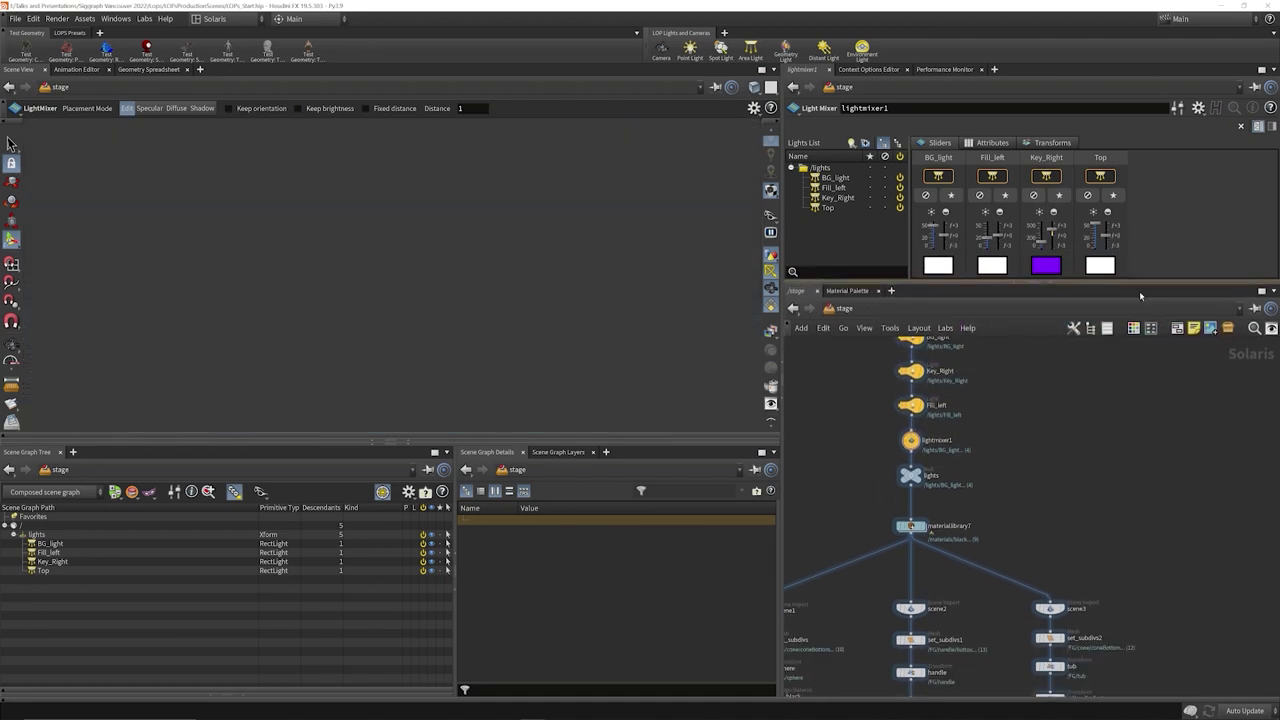
pyautogui.moveTo(1158, 550); pyautogui.dragTo(1200, 232, button='middle')
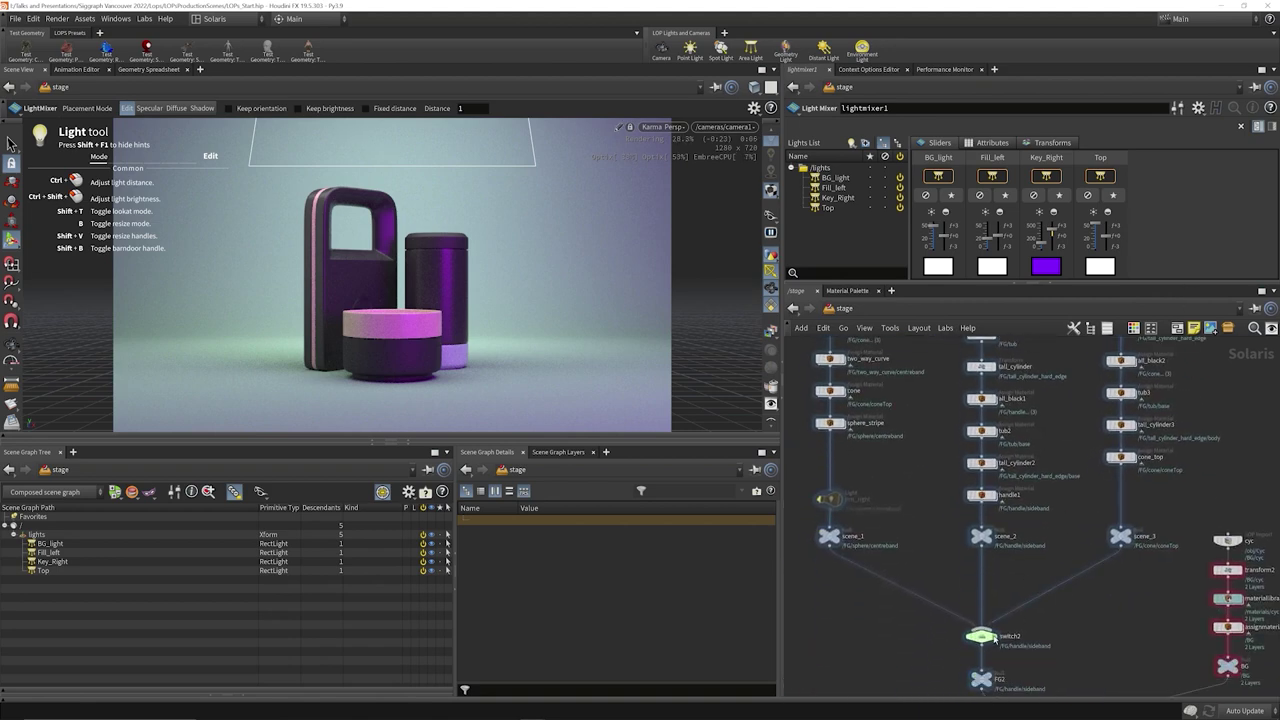
pyautogui.click(982, 636)
pyautogui.click(931, 146)
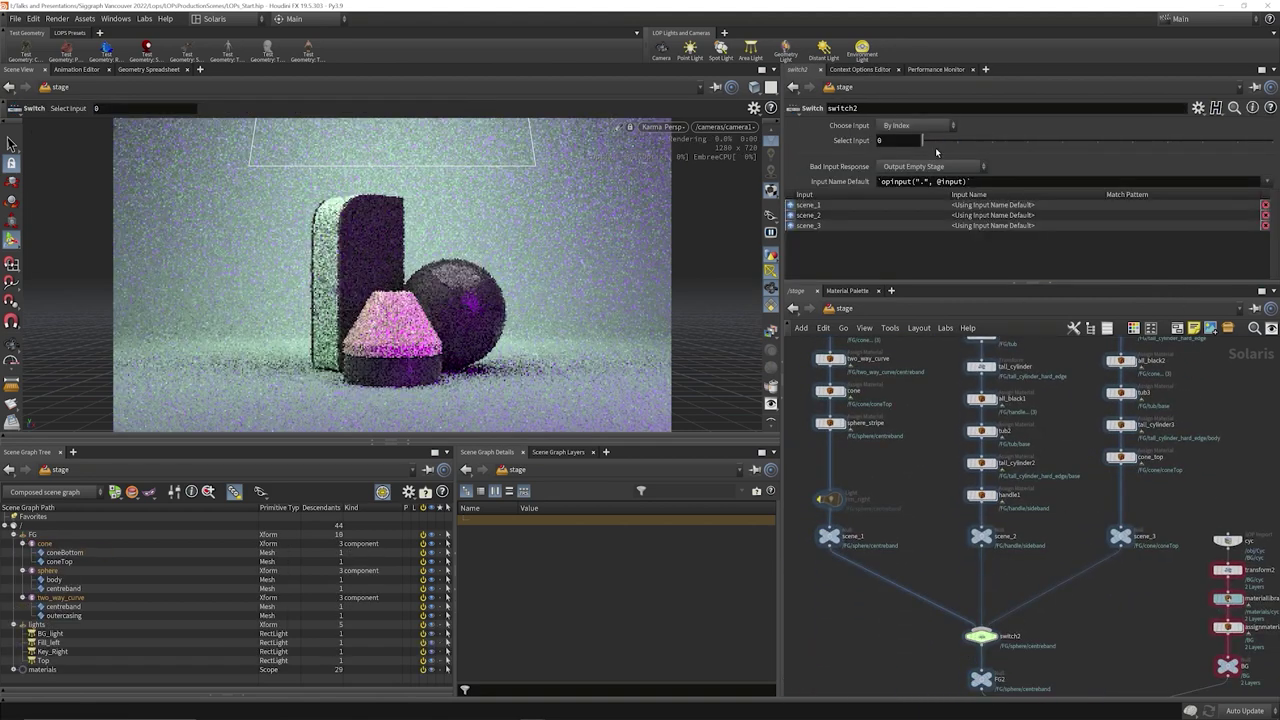
pyautogui.click(988, 146)
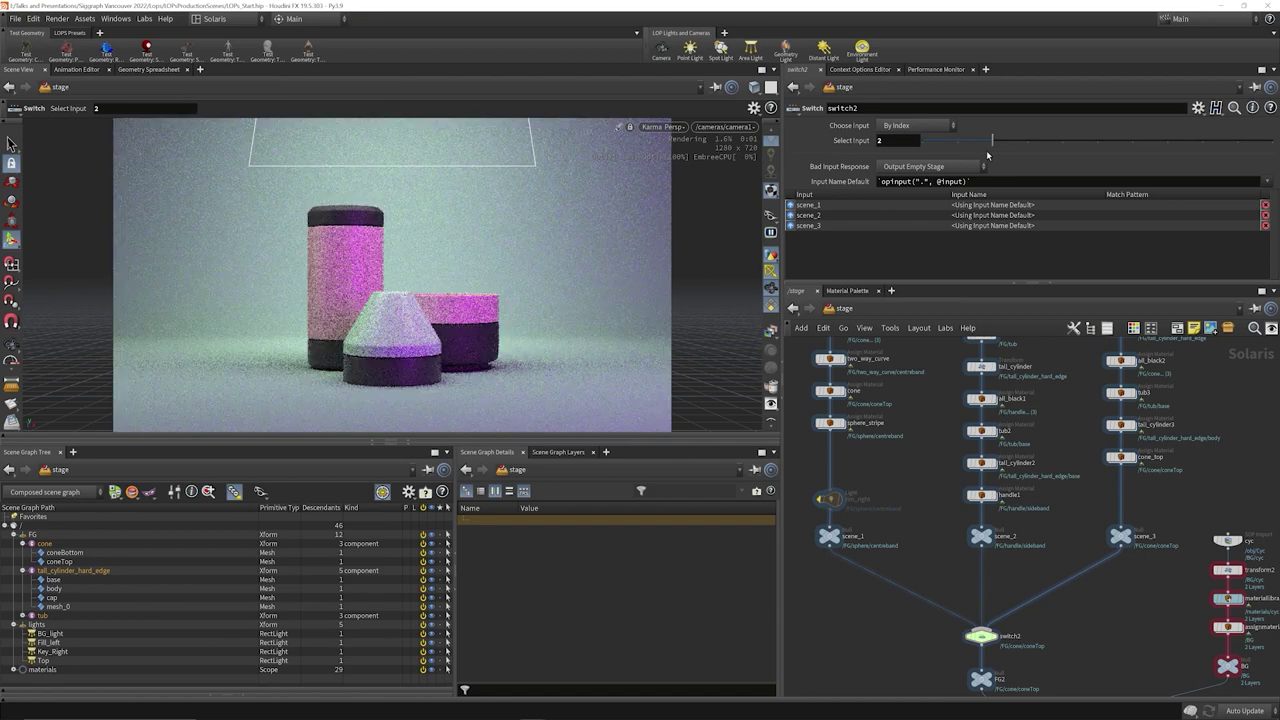
pyautogui.click(953, 150)
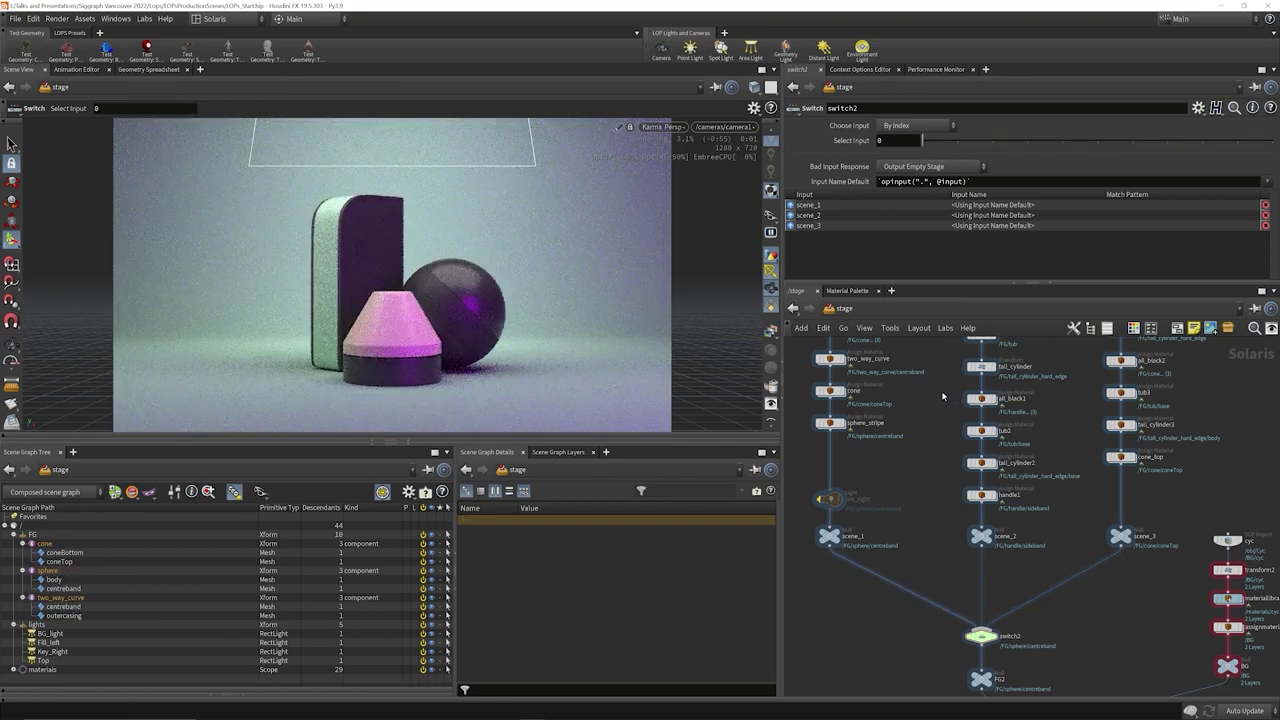
# - Bypass lightmixer1 so its lighting overrides are off for all scene branches
pyautogui.scroll(-3, 949, 412)
pyautogui.scroll(3, 1011, 425)
pyautogui.scroll(1, 1011, 425)
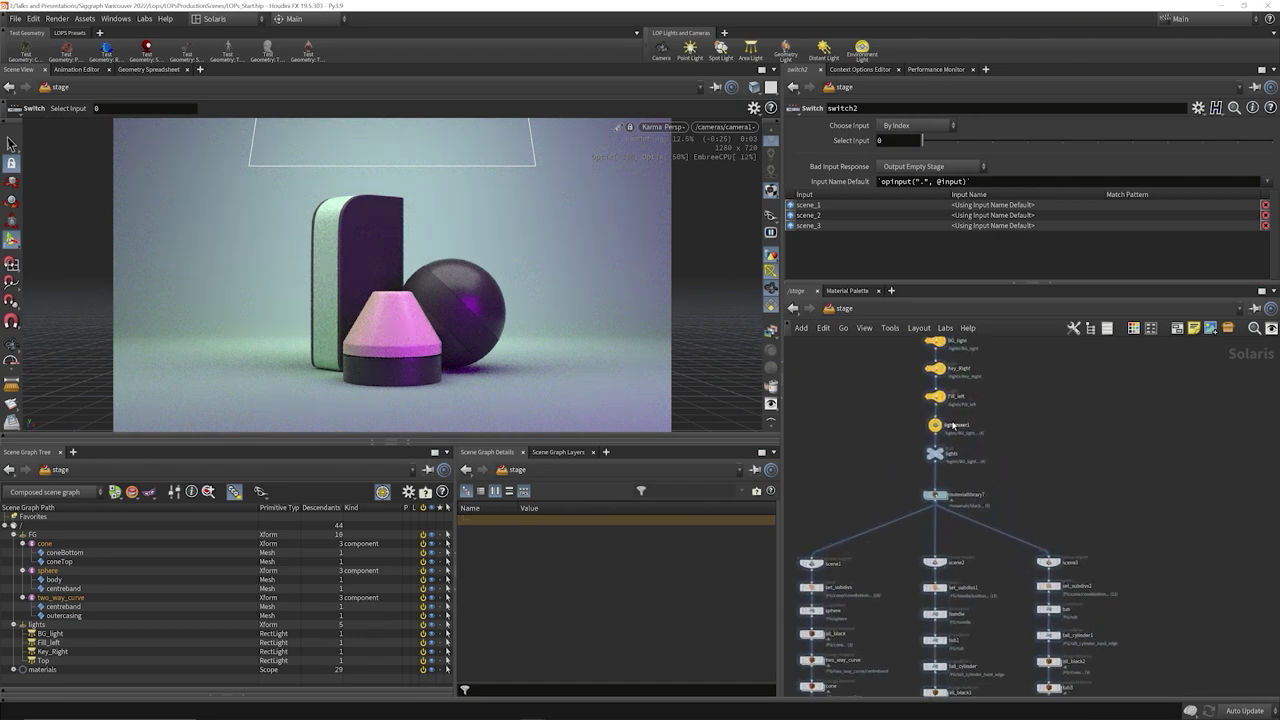
pyautogui.click(927, 425)
pyautogui.moveTo(877, 484); pyautogui.dragTo(930, 548, button='middle')
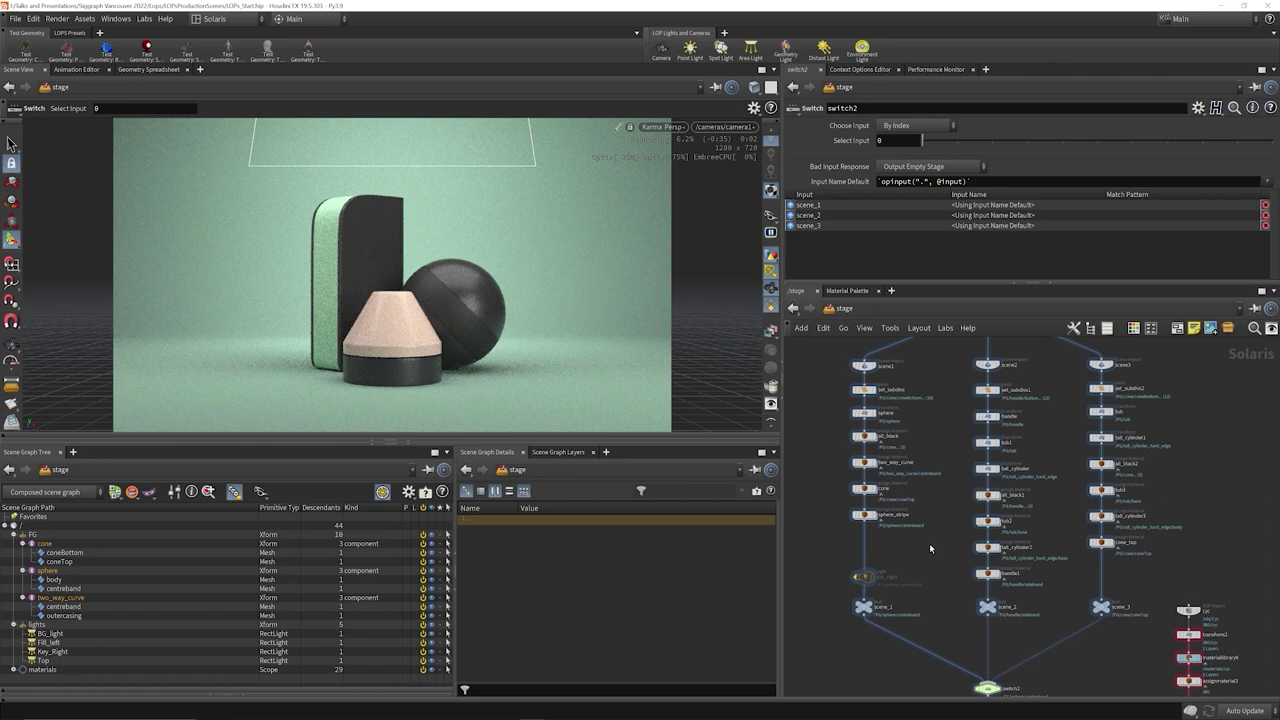
# - Enable the rim_right light in the scene_1 branch and show its parameters
pyautogui.click(857, 577)
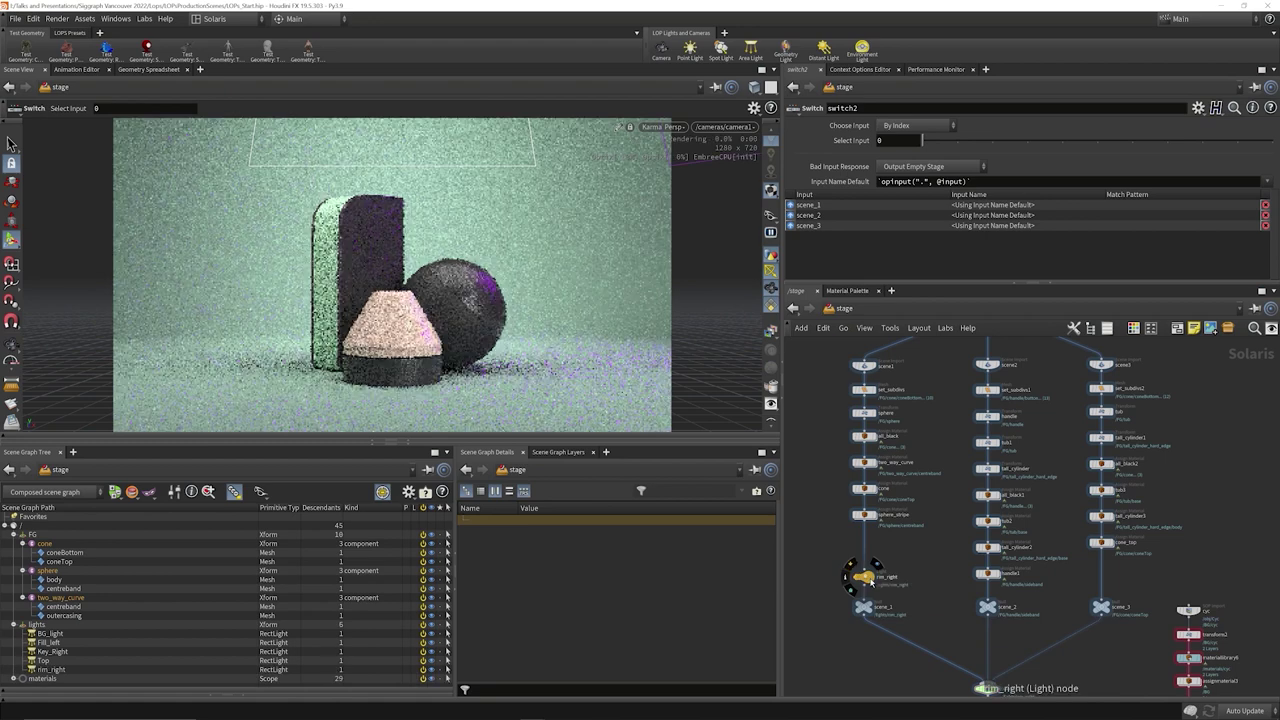
pyautogui.click(862, 577)
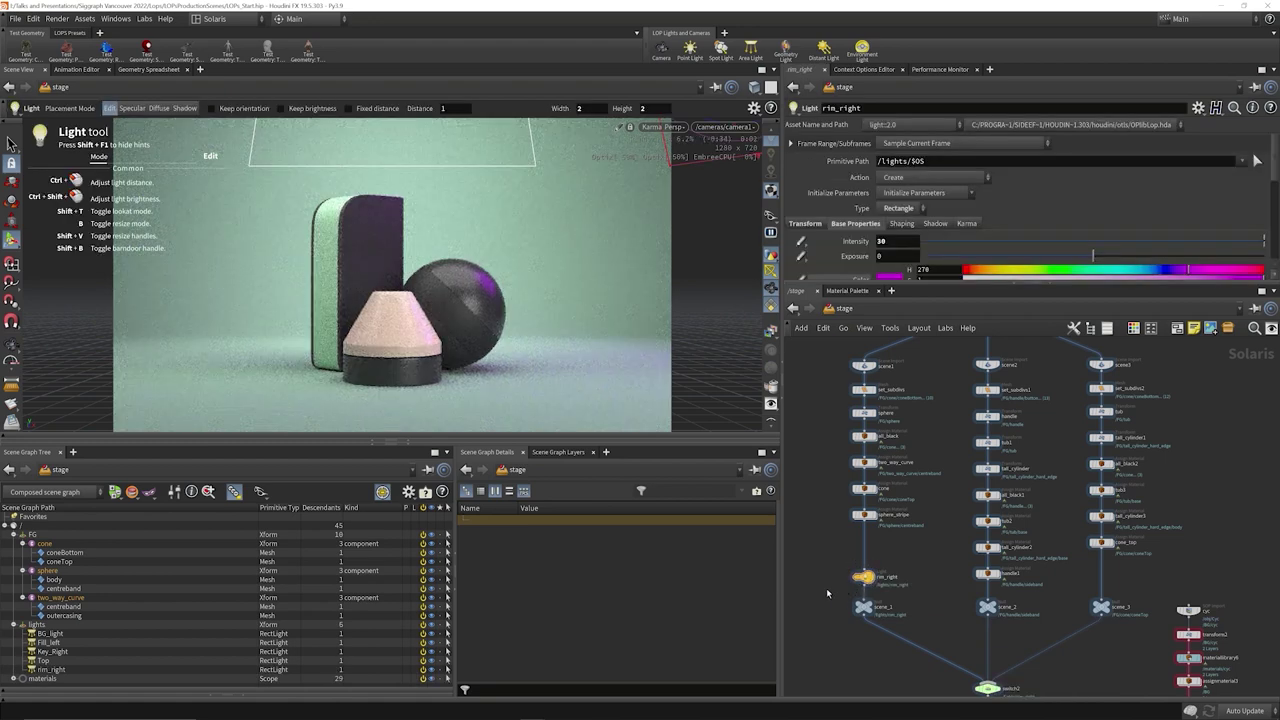
pyautogui.moveTo(910, 600); pyautogui.dragTo(906, 570, button='middle')
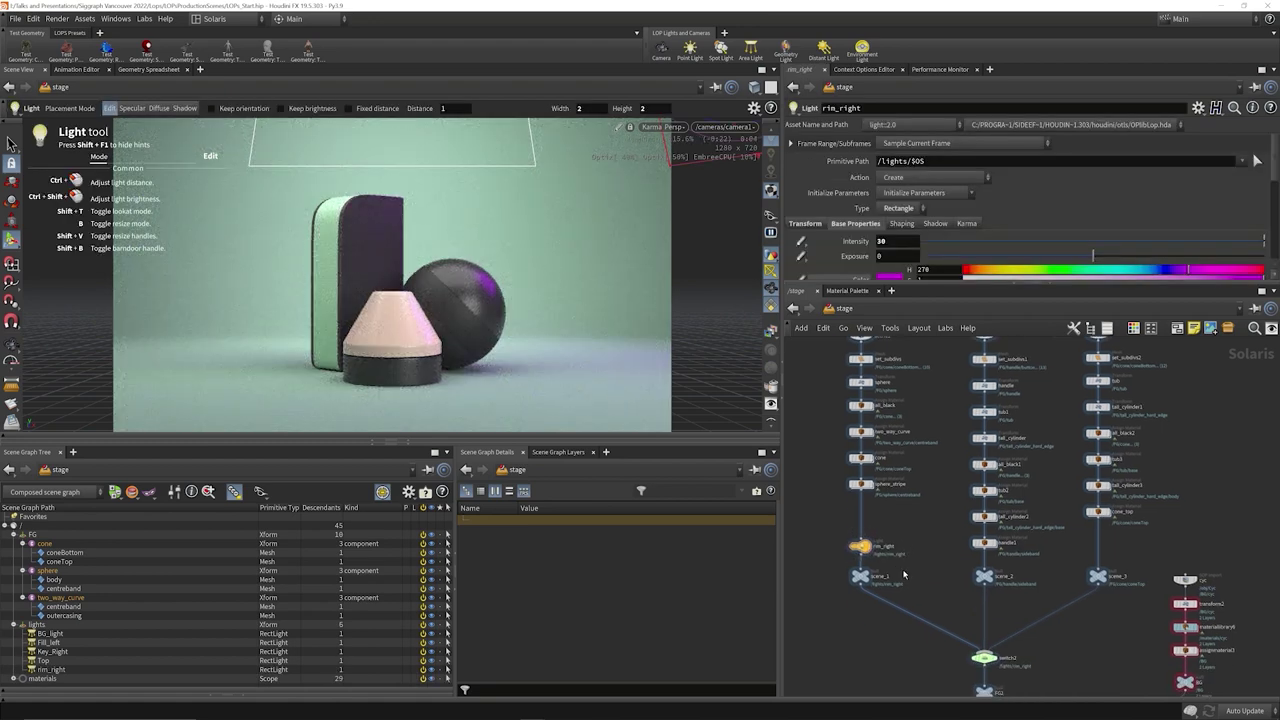
# - Compare the scenes with the rim light by setting switch2's Select Input to 1, 2 and back to 0
pyautogui.click(984, 658)
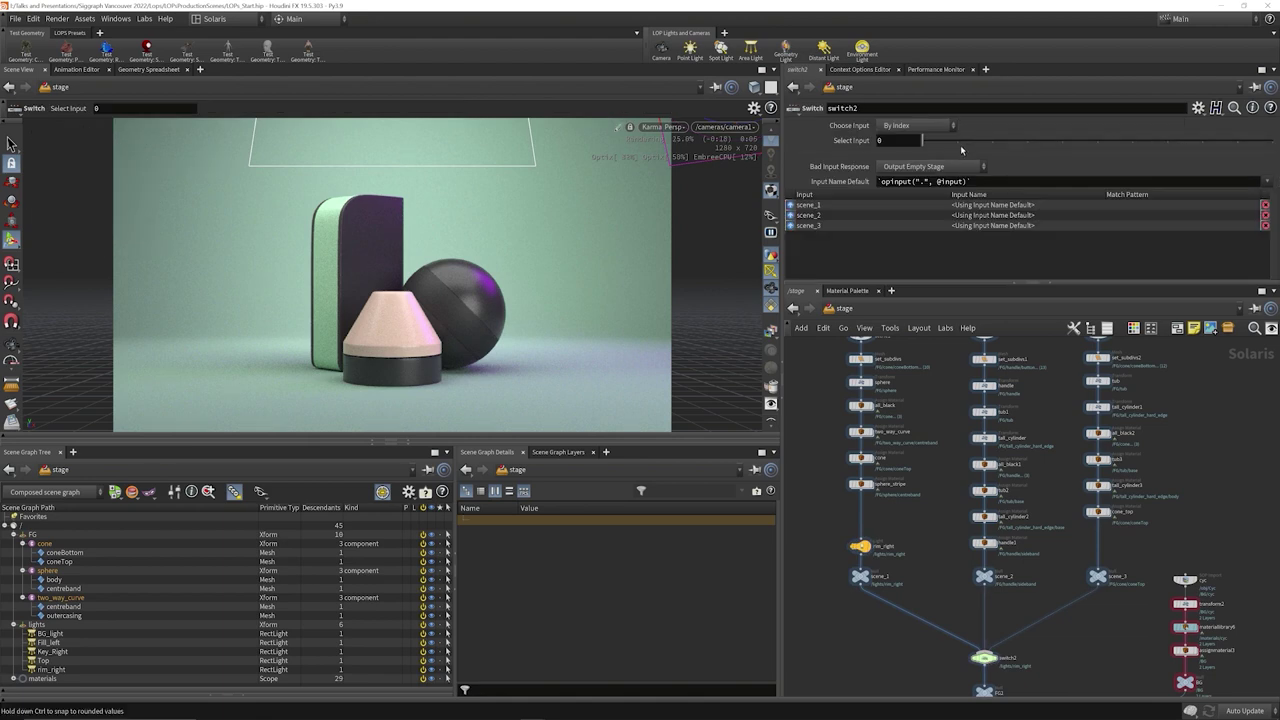
pyautogui.click(963, 148)
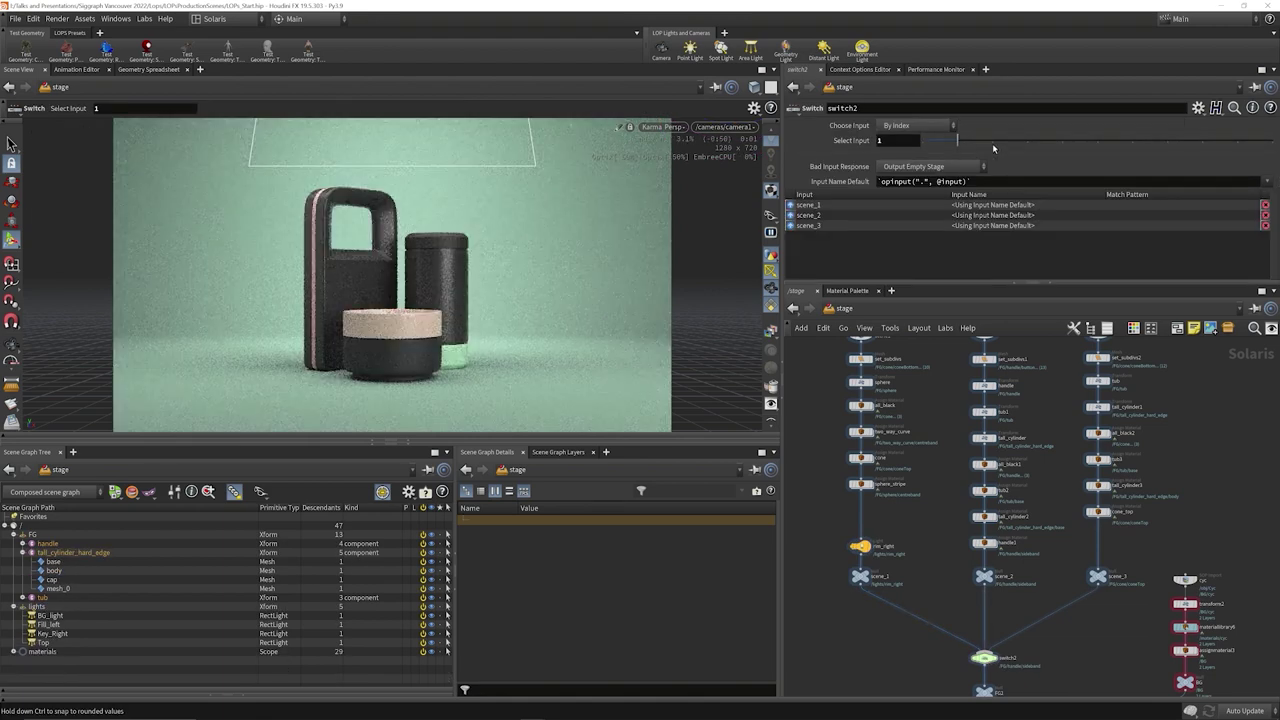
pyautogui.click(994, 150)
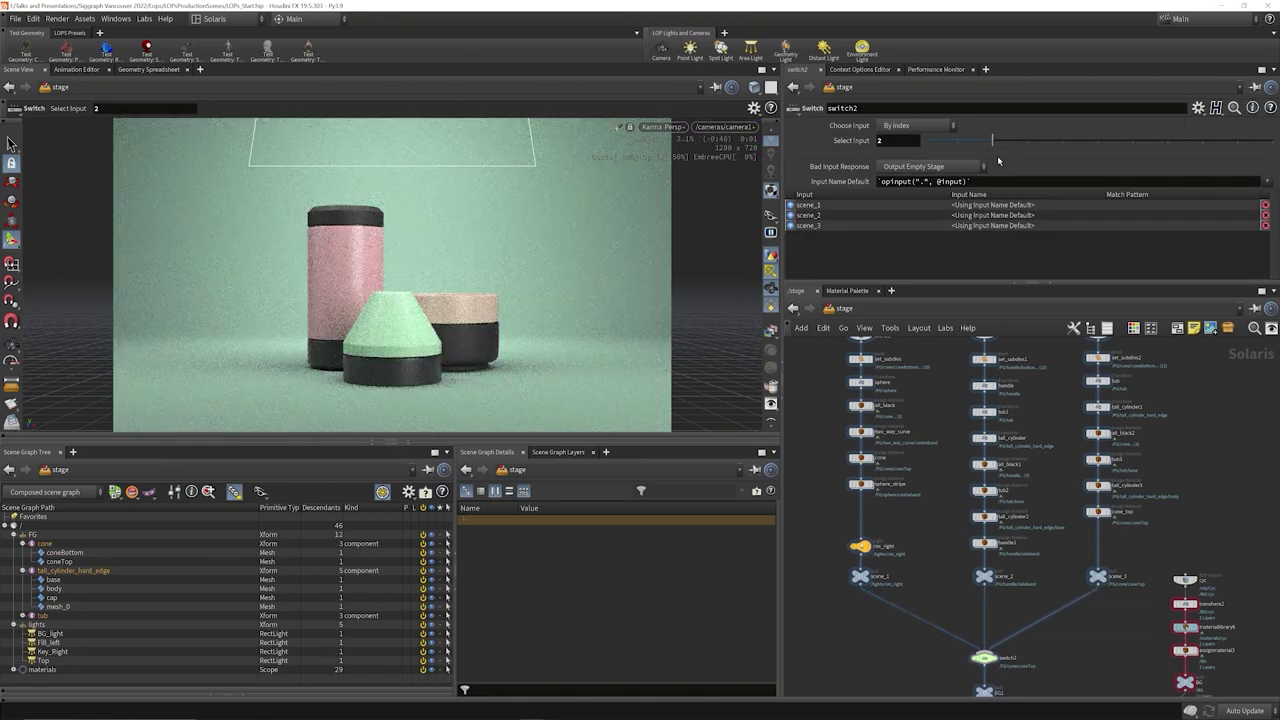
pyautogui.click(924, 148)
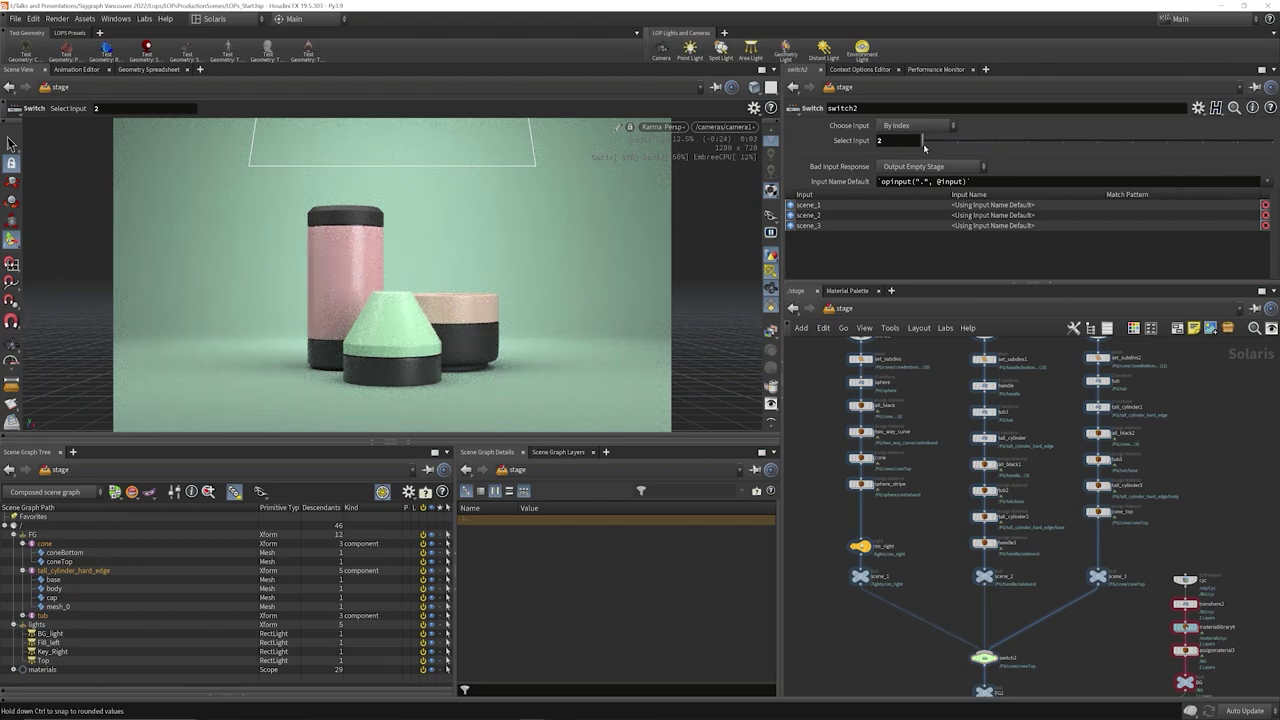
# - Bypass the rim_right light in the scene_1 branch
pyautogui.moveTo(860, 546); pyautogui.dragTo(848, 540)
pyautogui.scroll(-2, 914, 545)
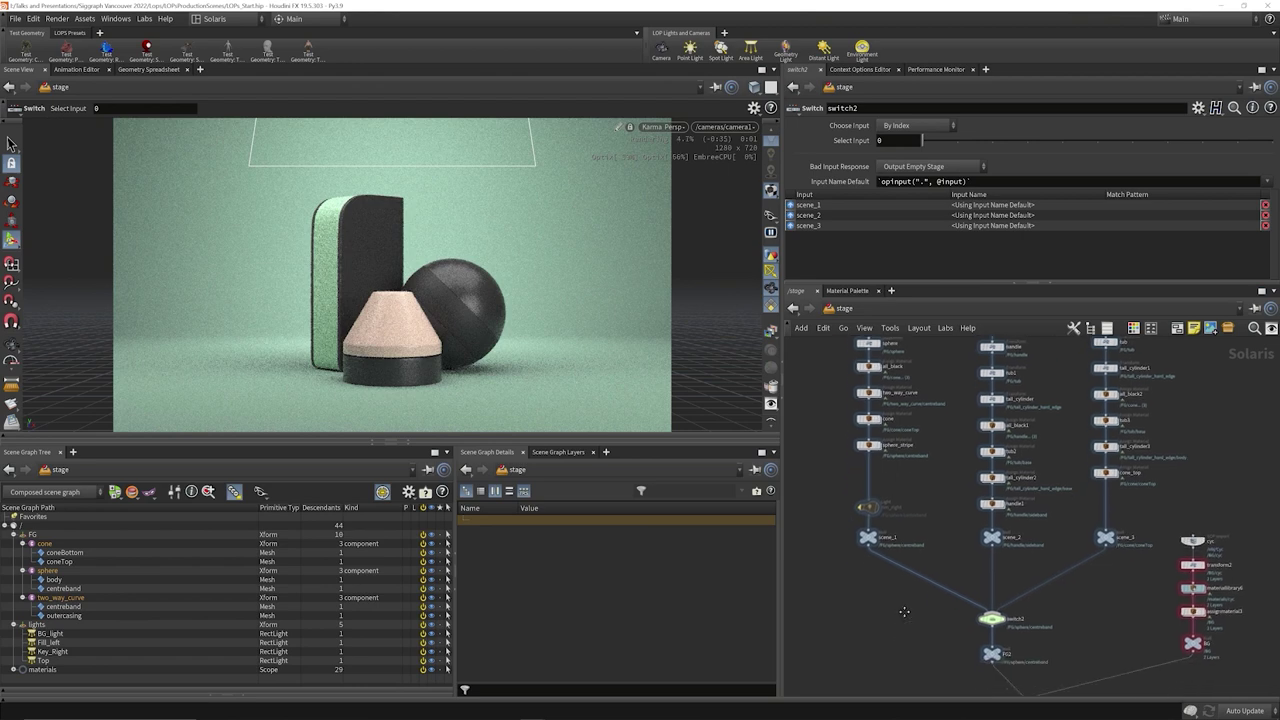
pyautogui.scroll(-5, 914, 545)
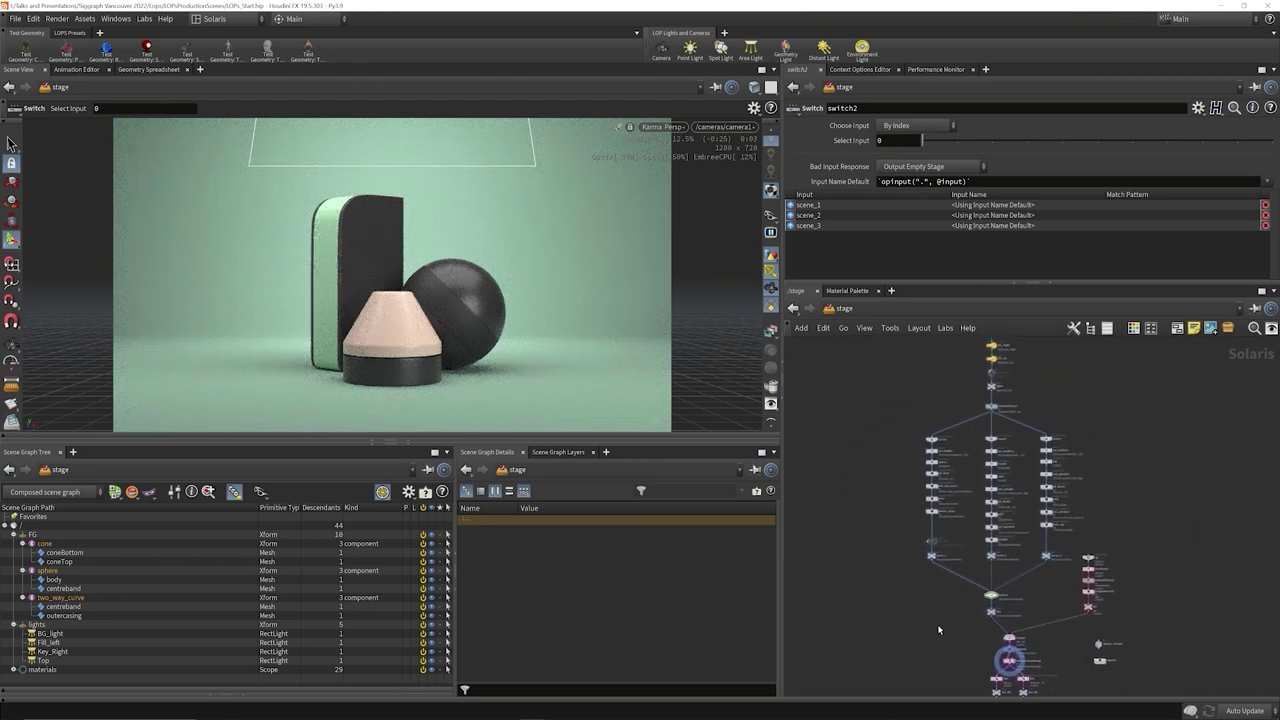
# - Enter the topnet1 network and view its task graph maximized with the node parameters overlaid
pyautogui.scroll(3, 943, 611)
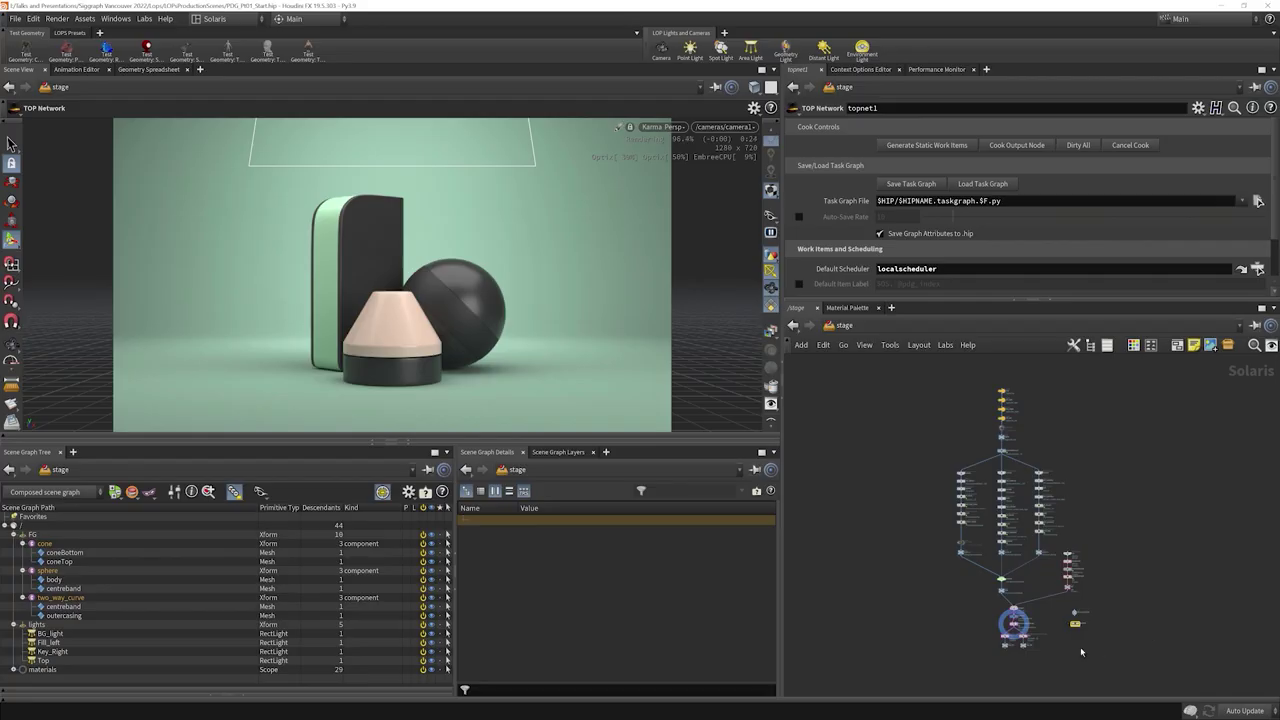
pyautogui.scroll(5, 1134, 602)
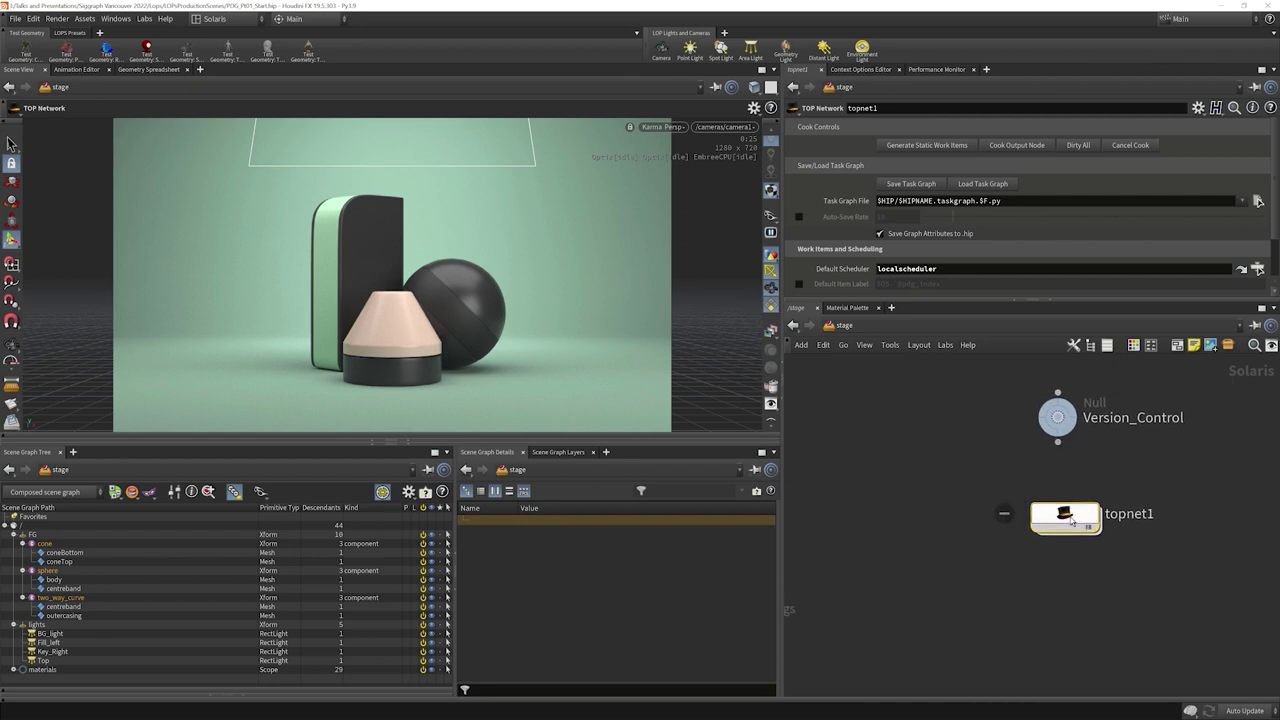
pyautogui.doubleClick(1070, 521)
pyautogui.hotkey('ctrl', 'b')
pyautogui.press('p')
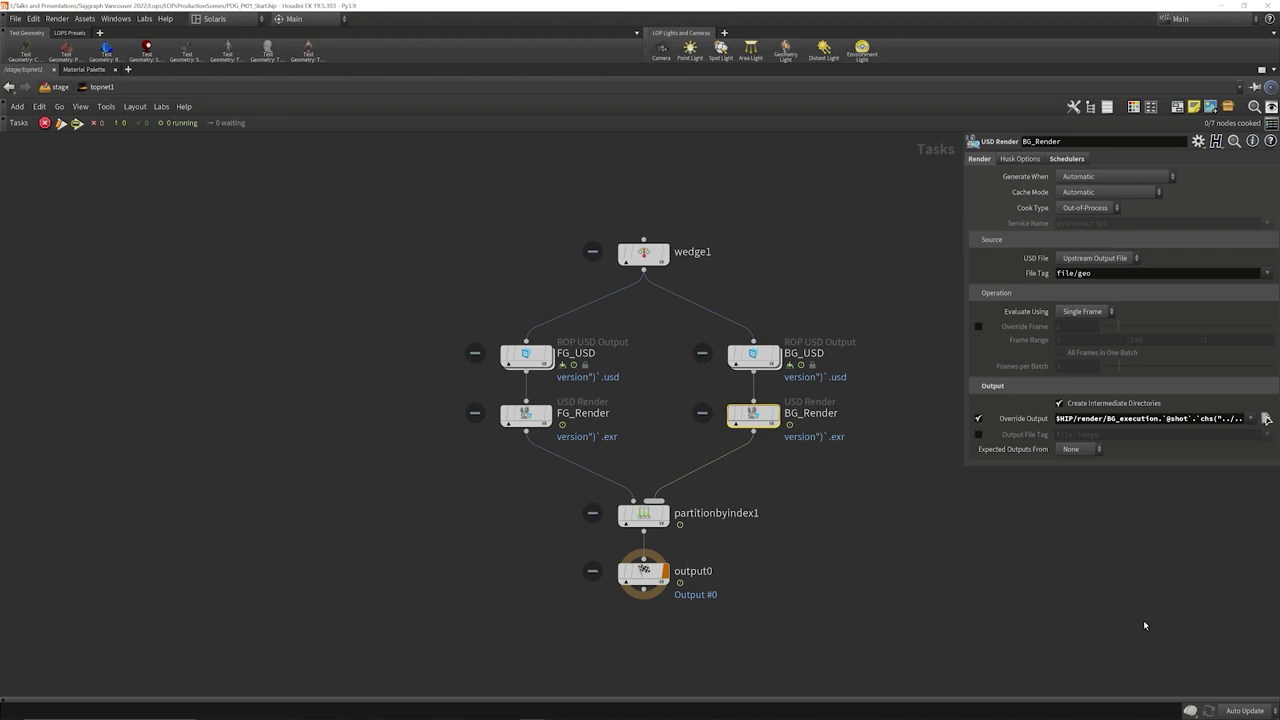
# - Show wedge1's shot attribute settings and generate the work items from the output0 node
pyautogui.click(645, 254)
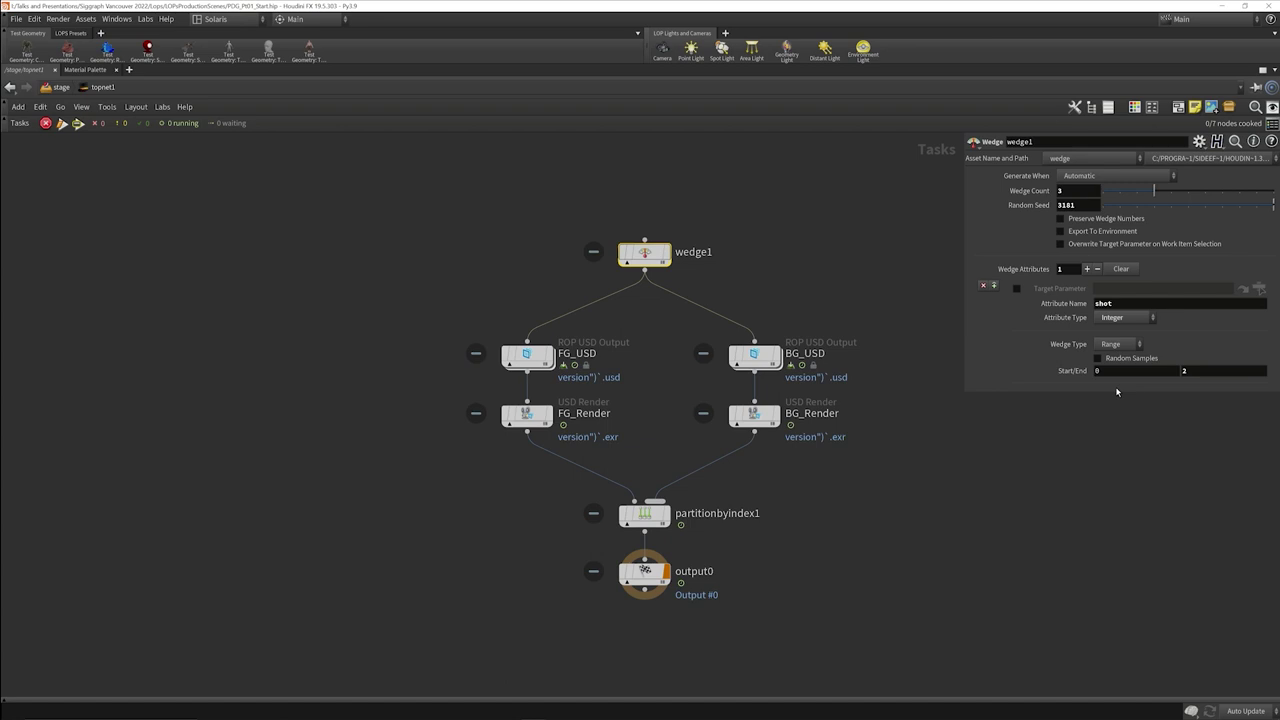
pyautogui.rightClick(640, 572)
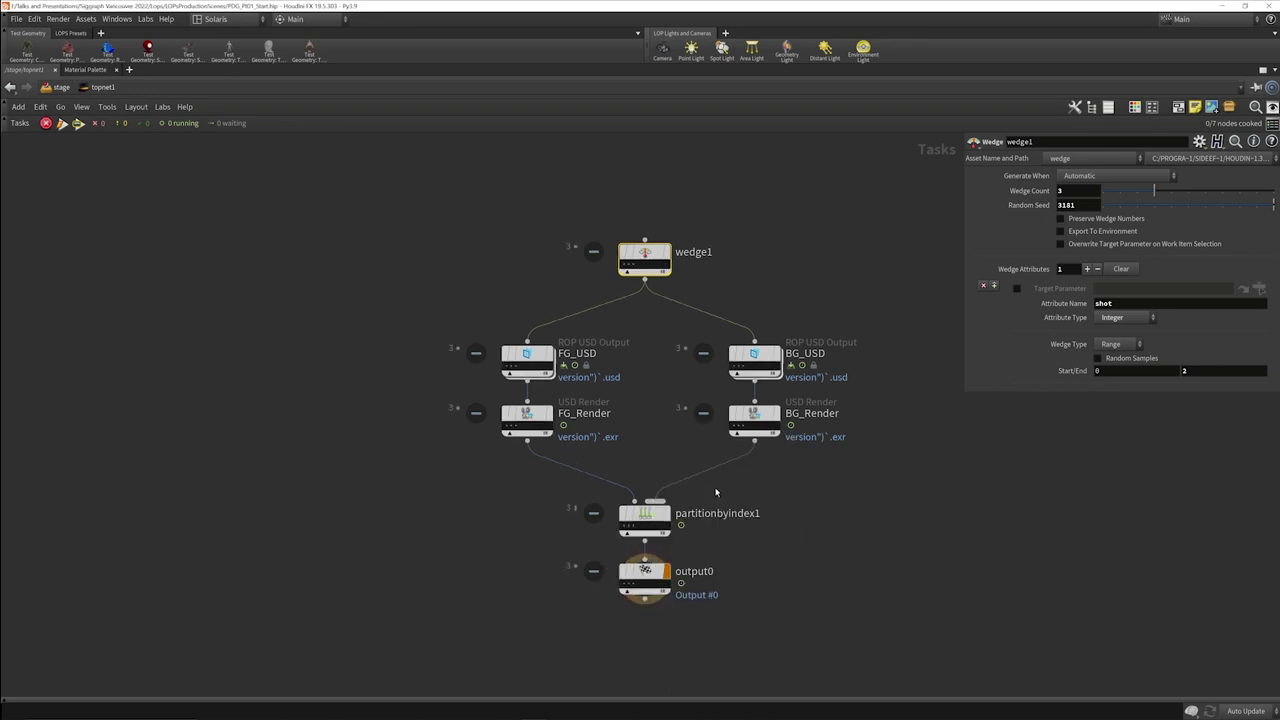
# - Inspect the shot attribute on each wedge1 work item and make the third item active
pyautogui.moveTo(625, 267)
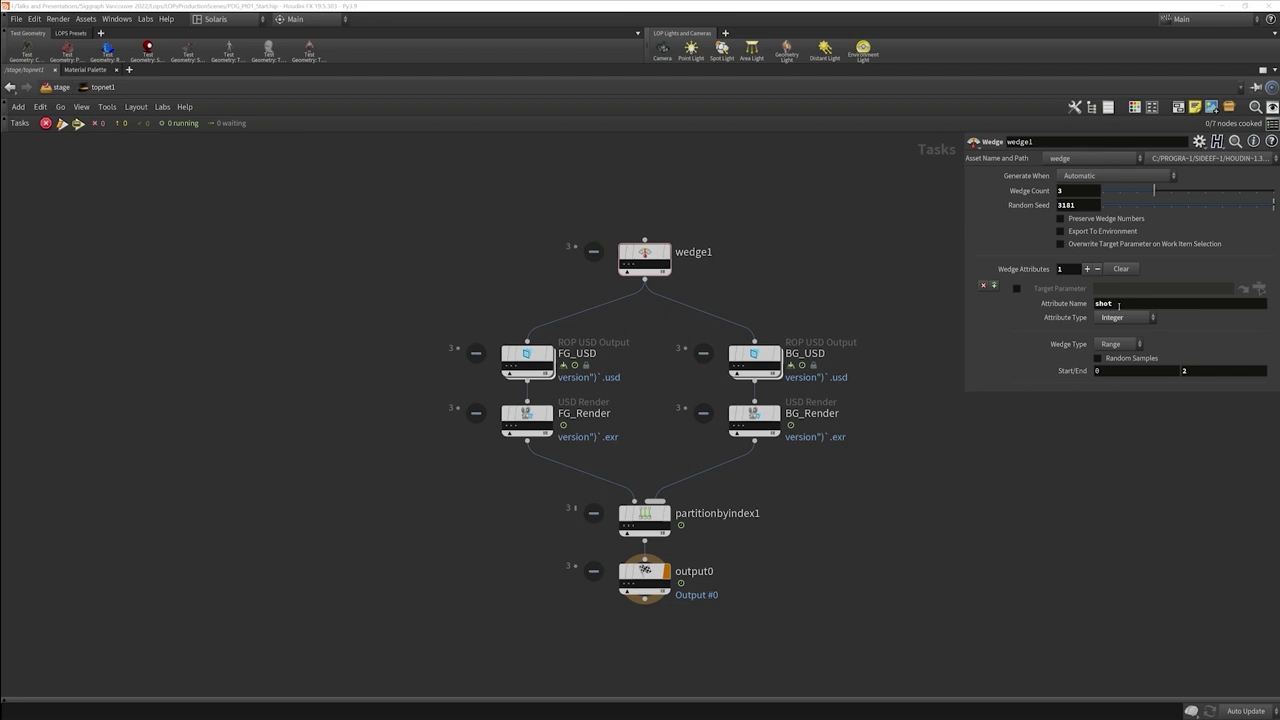
pyautogui.click(622, 266)
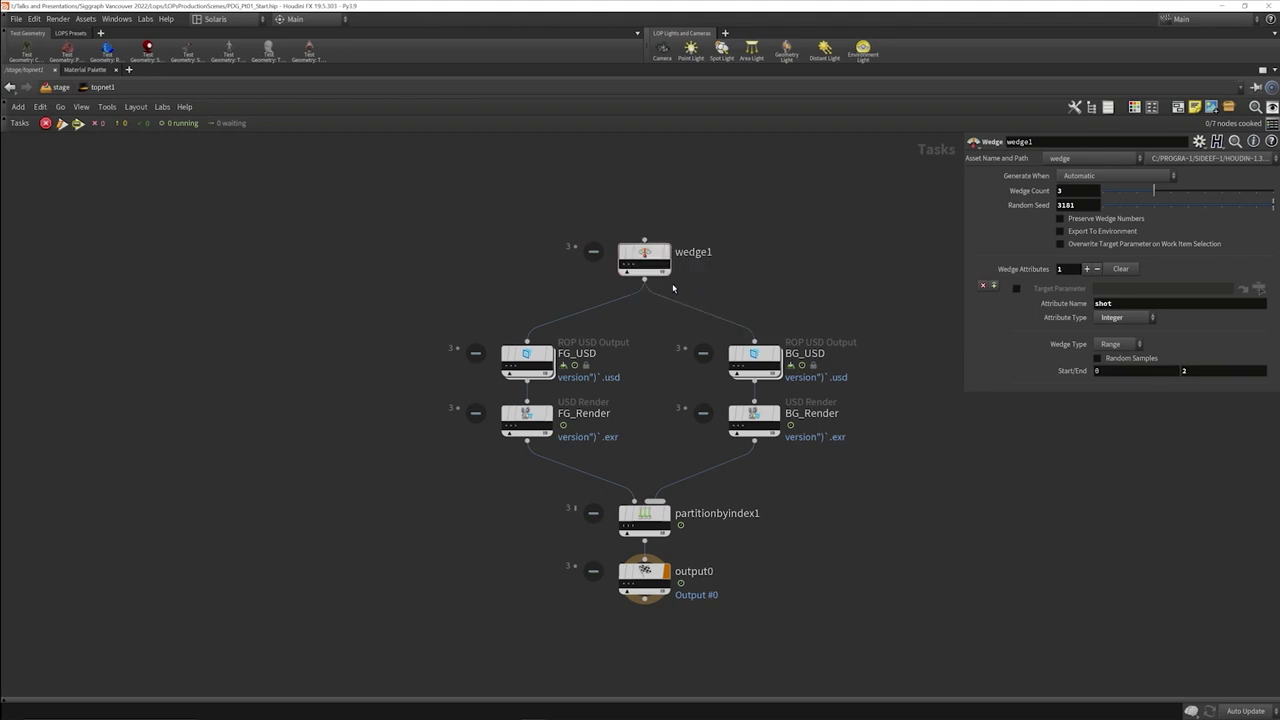
pyautogui.click(634, 270)
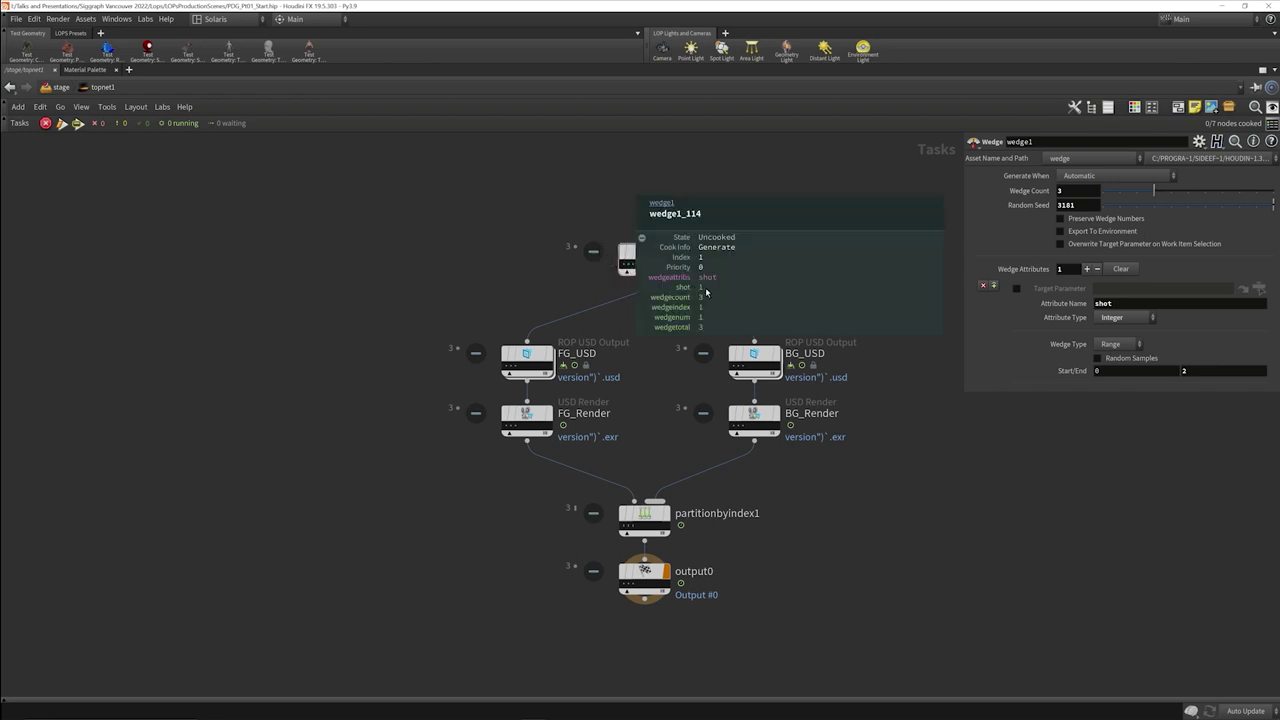
pyautogui.click(638, 268)
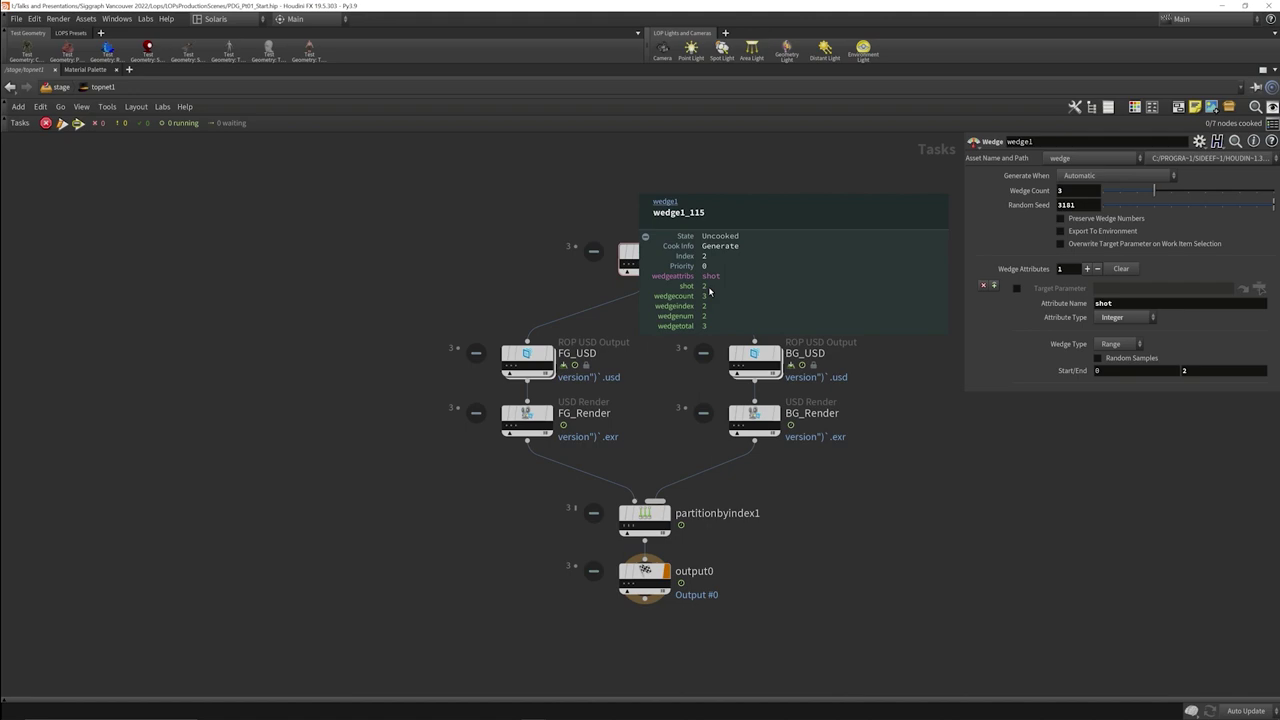
# - Restore the full pane layout and go back up to the stage network
pyautogui.hotkey('ctrl', 'b')
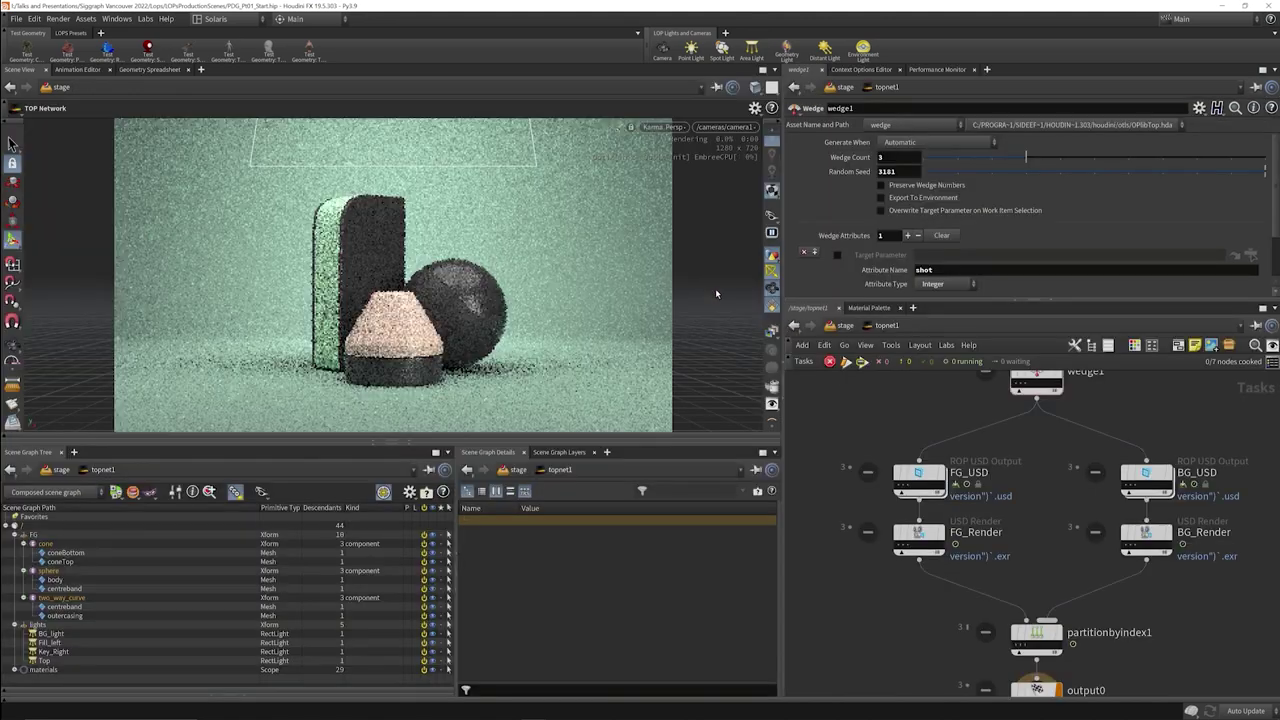
pyautogui.press('u')
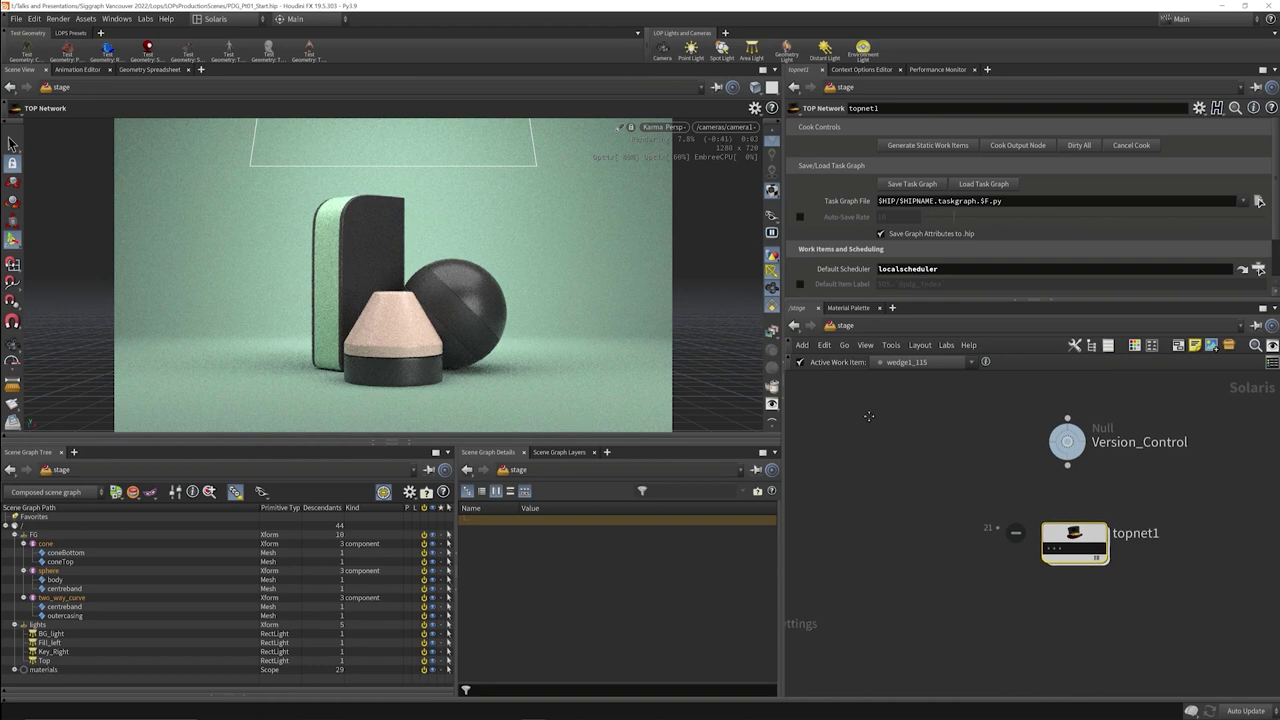
# - Set the Select Input of the switch2 node to P@shot so the wedge's shot attribute picks the scene
pyautogui.scroll(-3, 974, 490)
pyautogui.moveTo(974, 490); pyautogui.dragTo(1084, 606, button='middle')
pyautogui.click(912, 474)
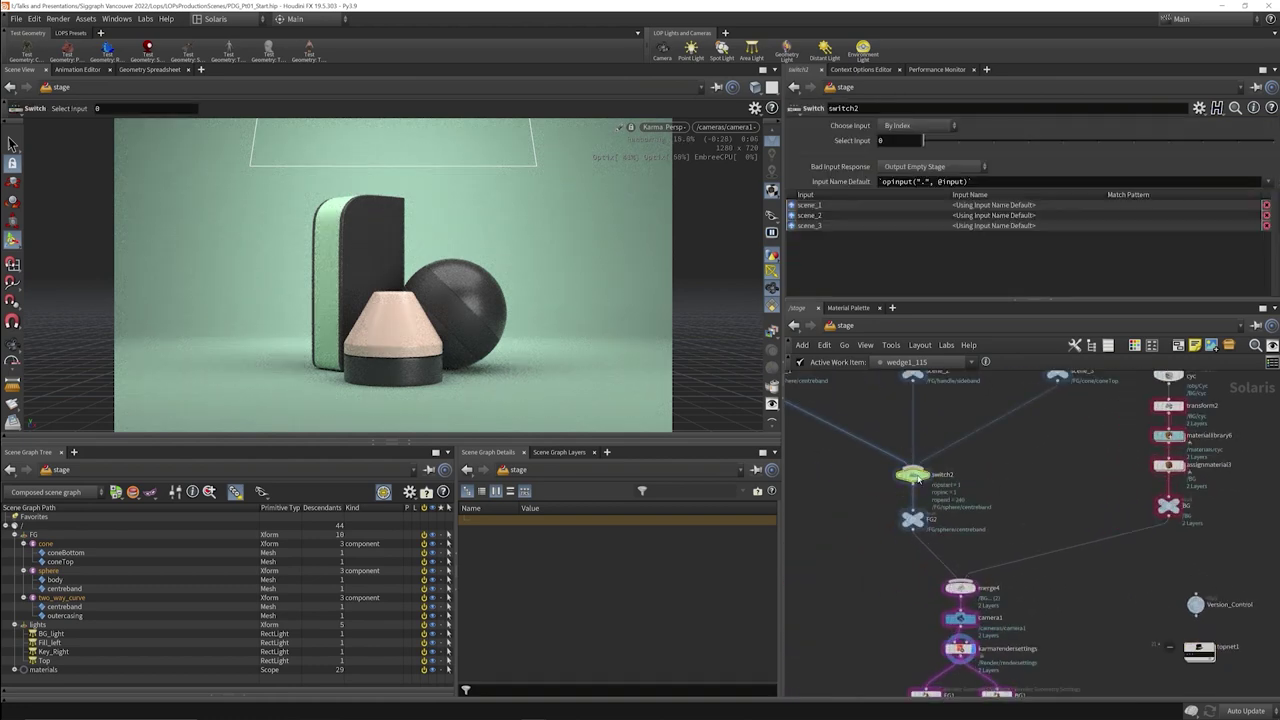
pyautogui.click(884, 140)
pyautogui.write('P@shot')
pyautogui.press('Return')
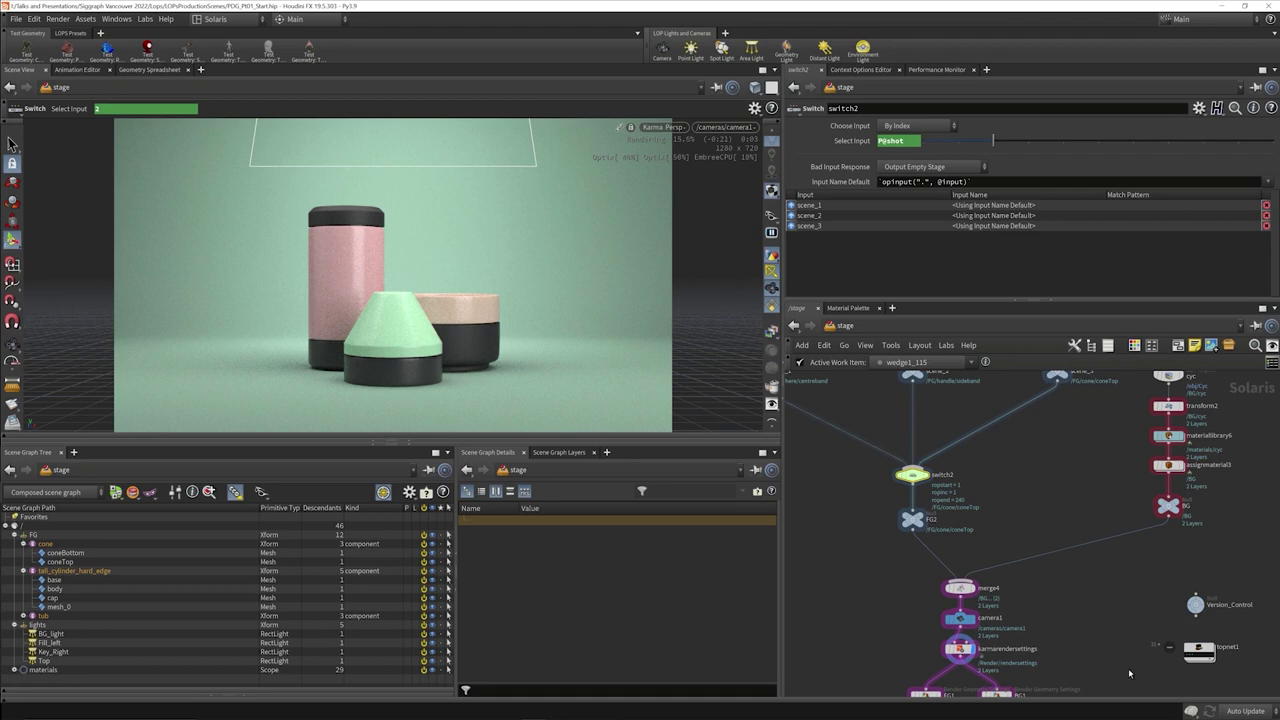
# - Preview the scene of each shot by activating topnet1's three work items in turn on the node
pyautogui.moveTo(1126, 662); pyautogui.dragTo(1062, 530, button='middle')
pyautogui.scroll(2, 1100, 545)
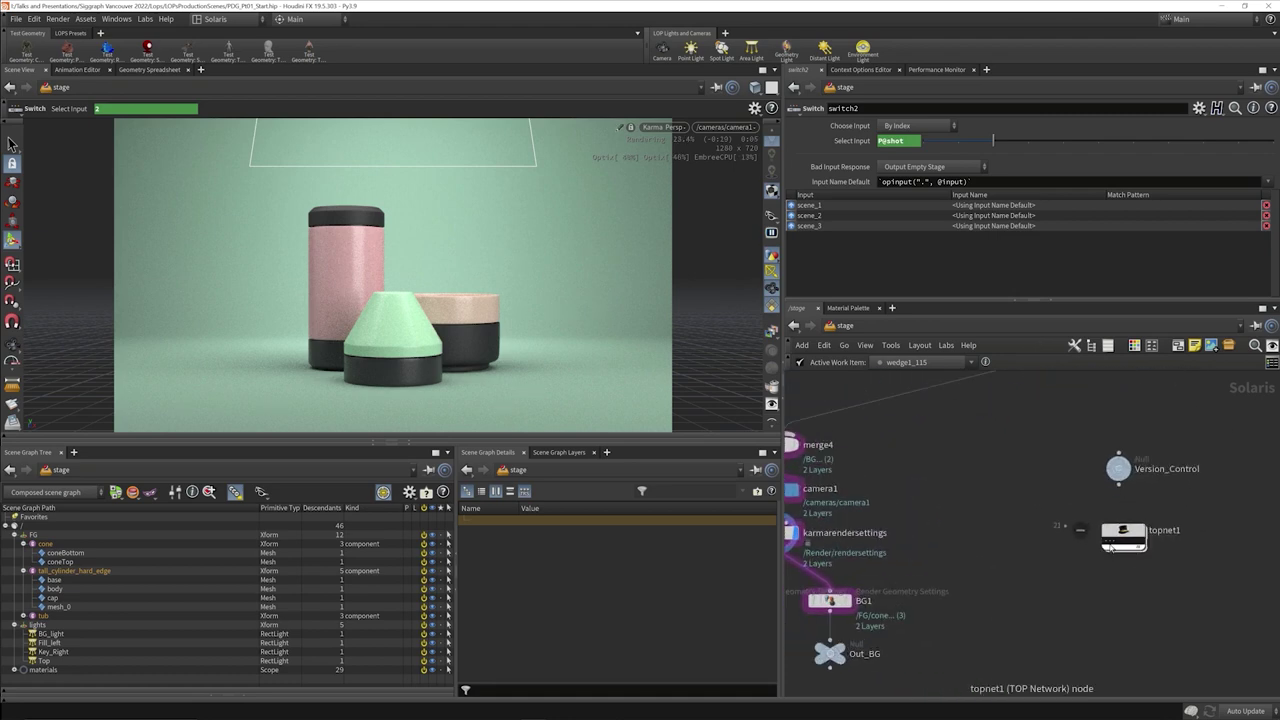
pyautogui.click(1108, 538)
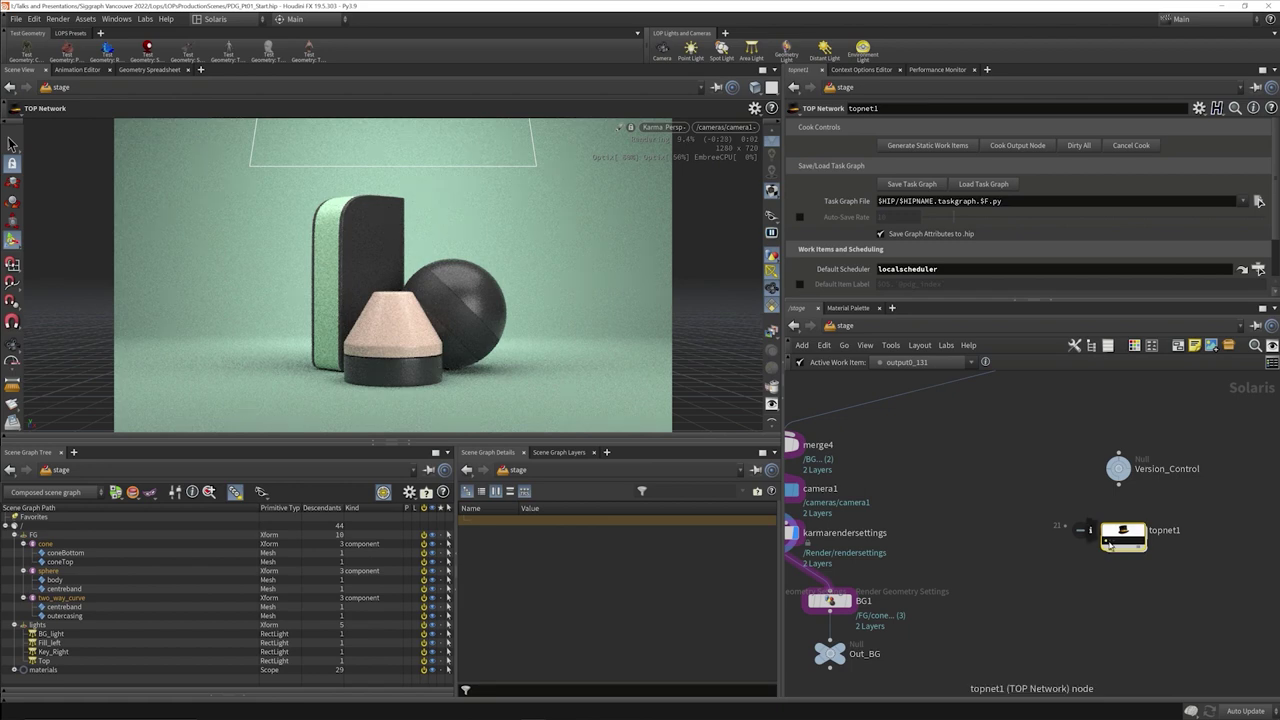
pyautogui.scroll(3, 1113, 564)
pyautogui.click(1112, 533)
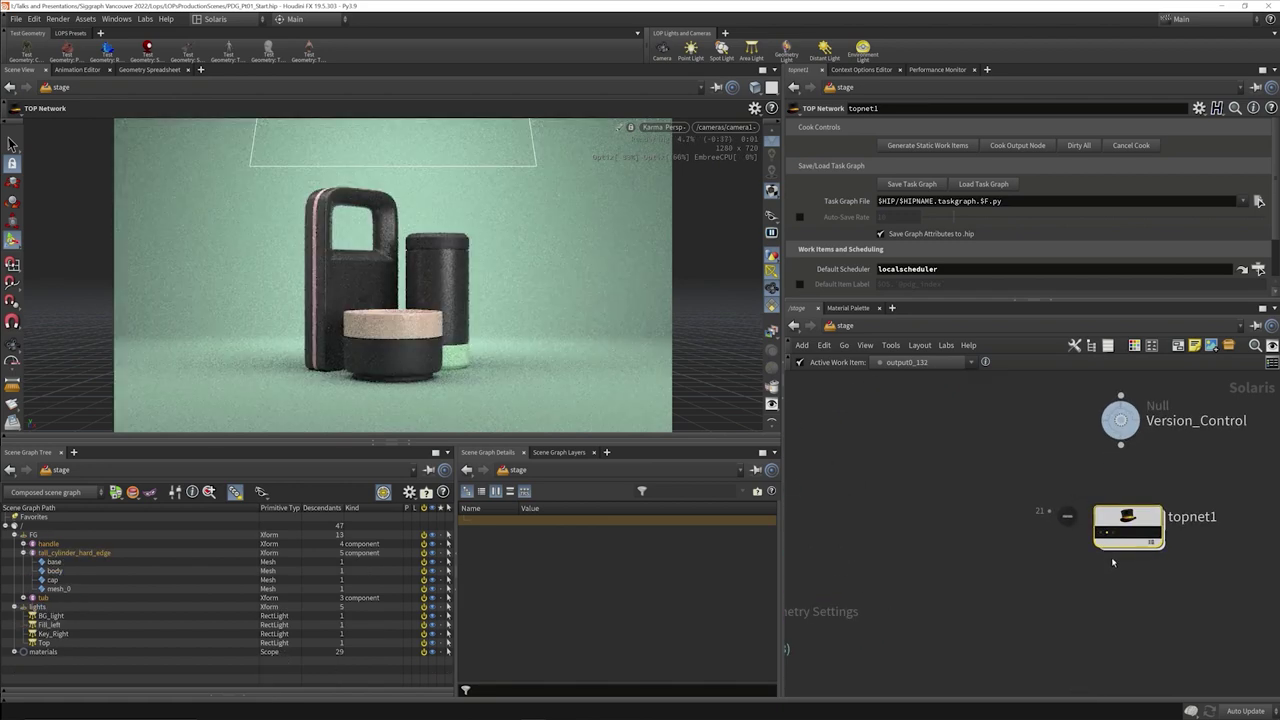
pyautogui.click(1113, 534)
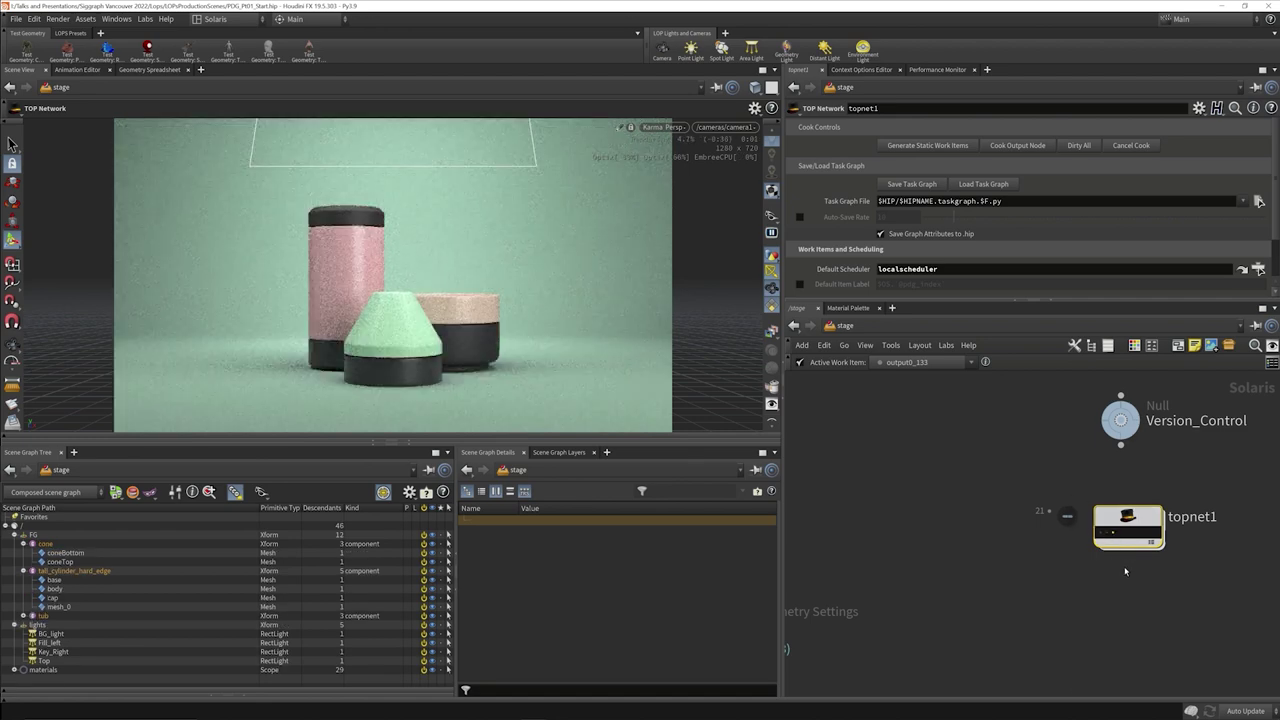
# - Make output0_131, output0_132 and output0_133 the network's active work item in turn to compare their scenes
pyautogui.click(968, 363)
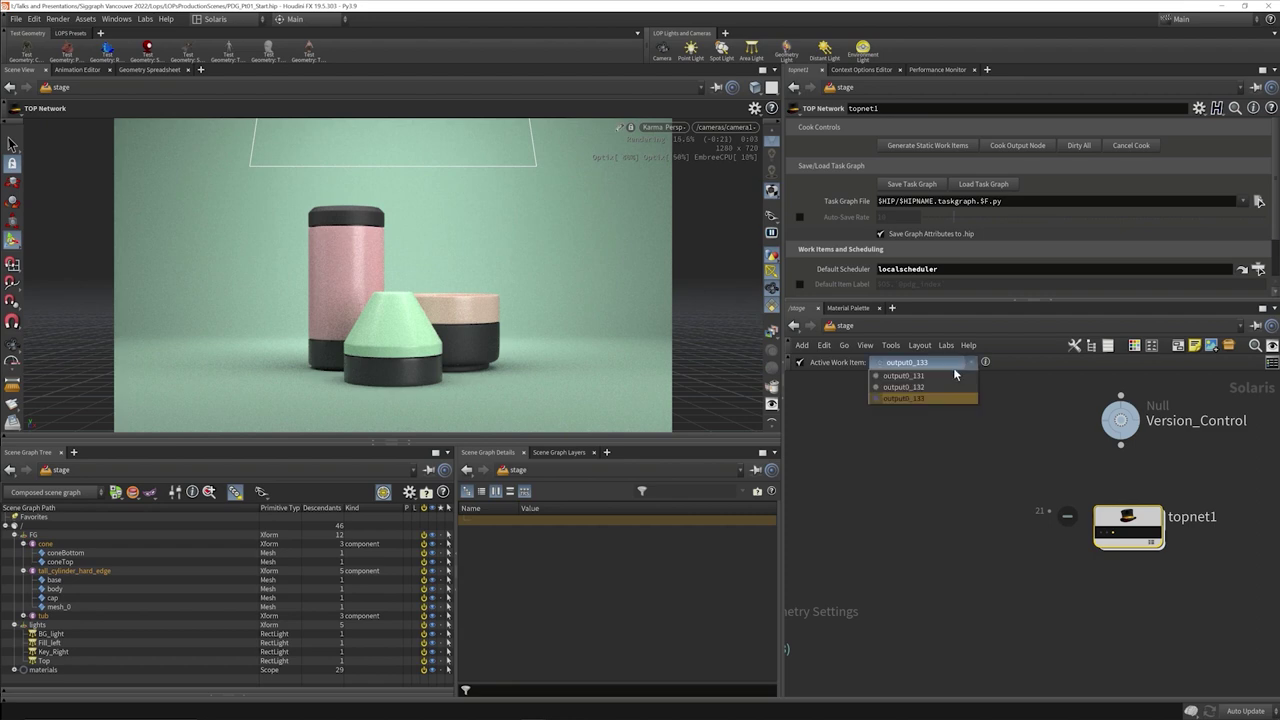
pyautogui.click(949, 373)
pyautogui.click(955, 363)
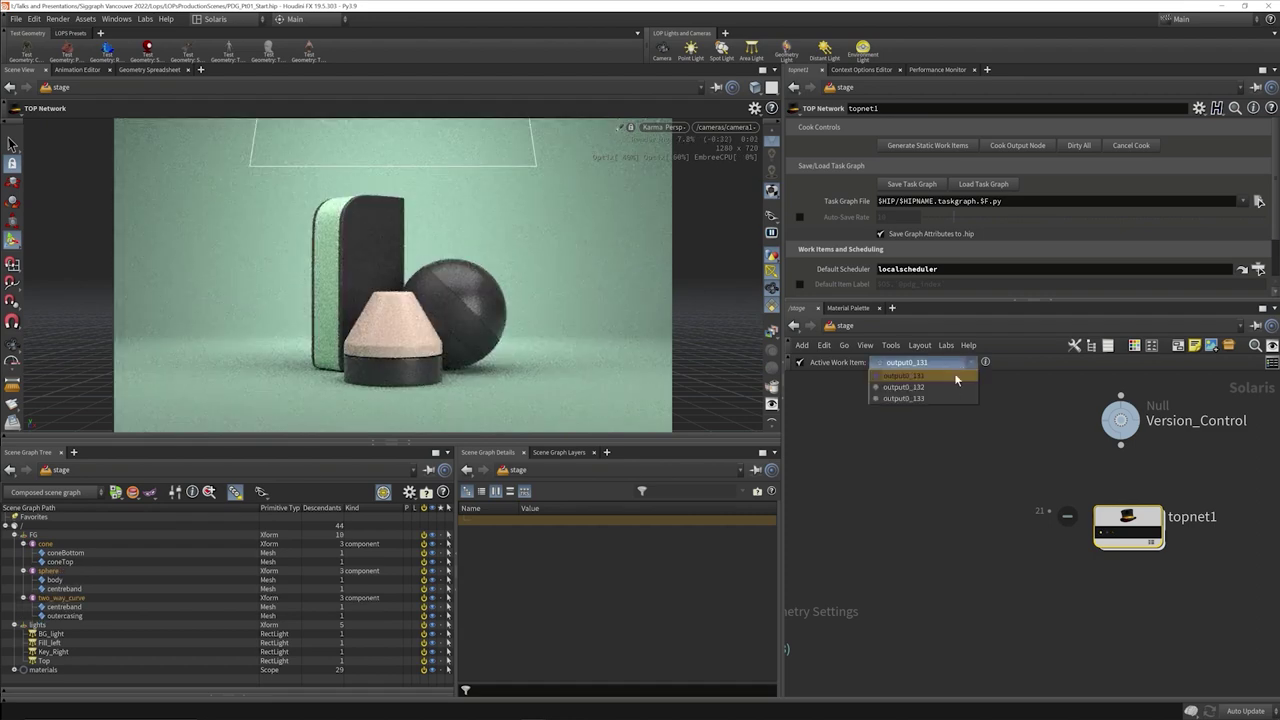
pyautogui.click(951, 385)
pyautogui.click(955, 363)
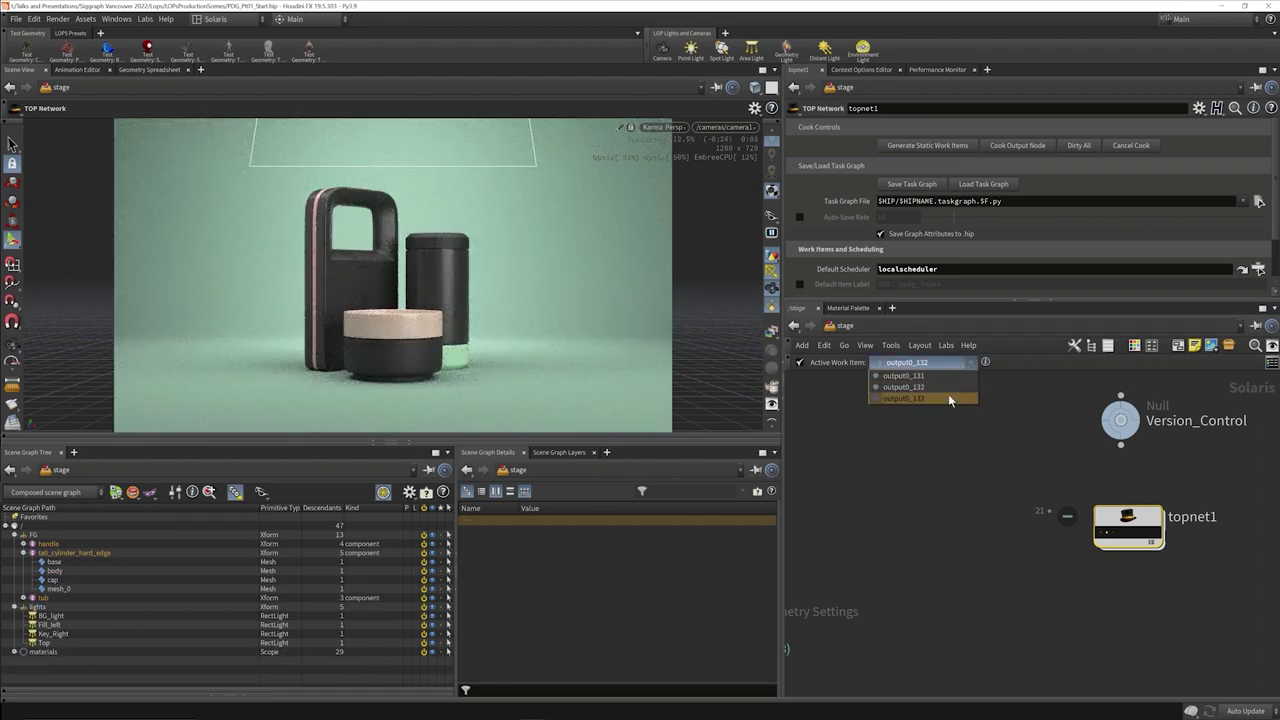
pyautogui.click(945, 397)
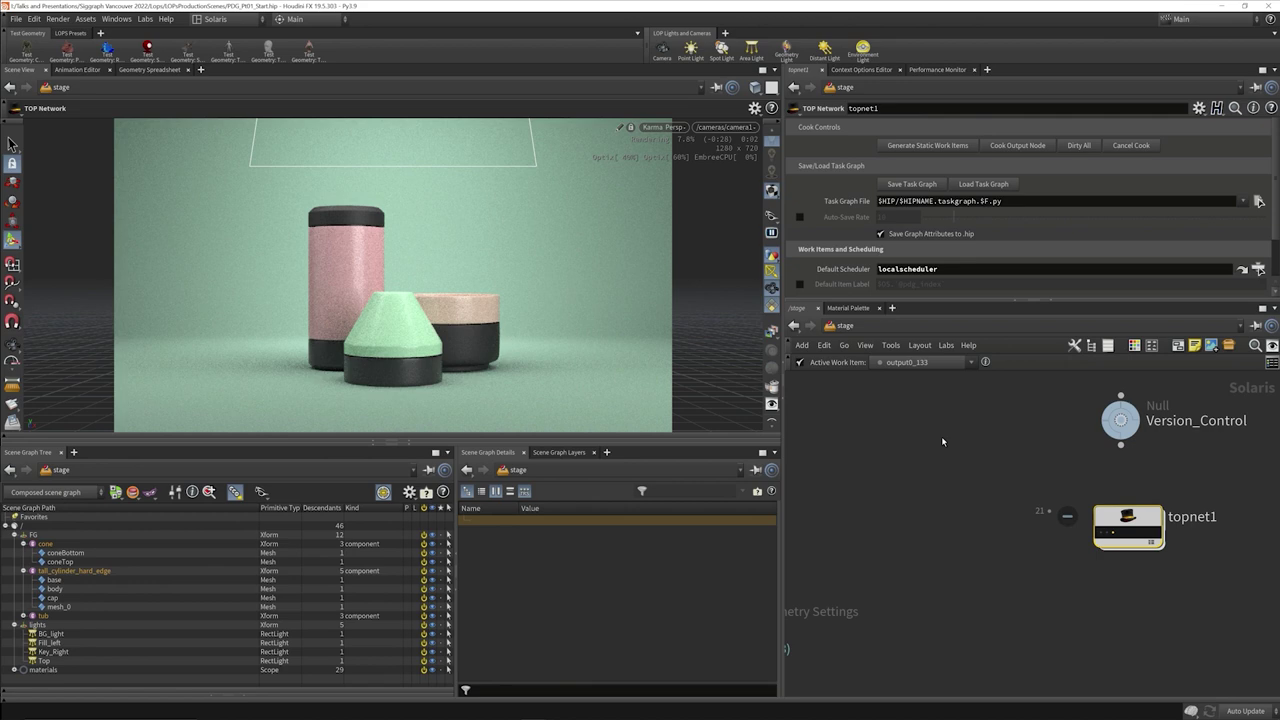
# - Cook topnet1's output node, saving the scene file's changes before cooking
pyautogui.rightClick(1144, 522)
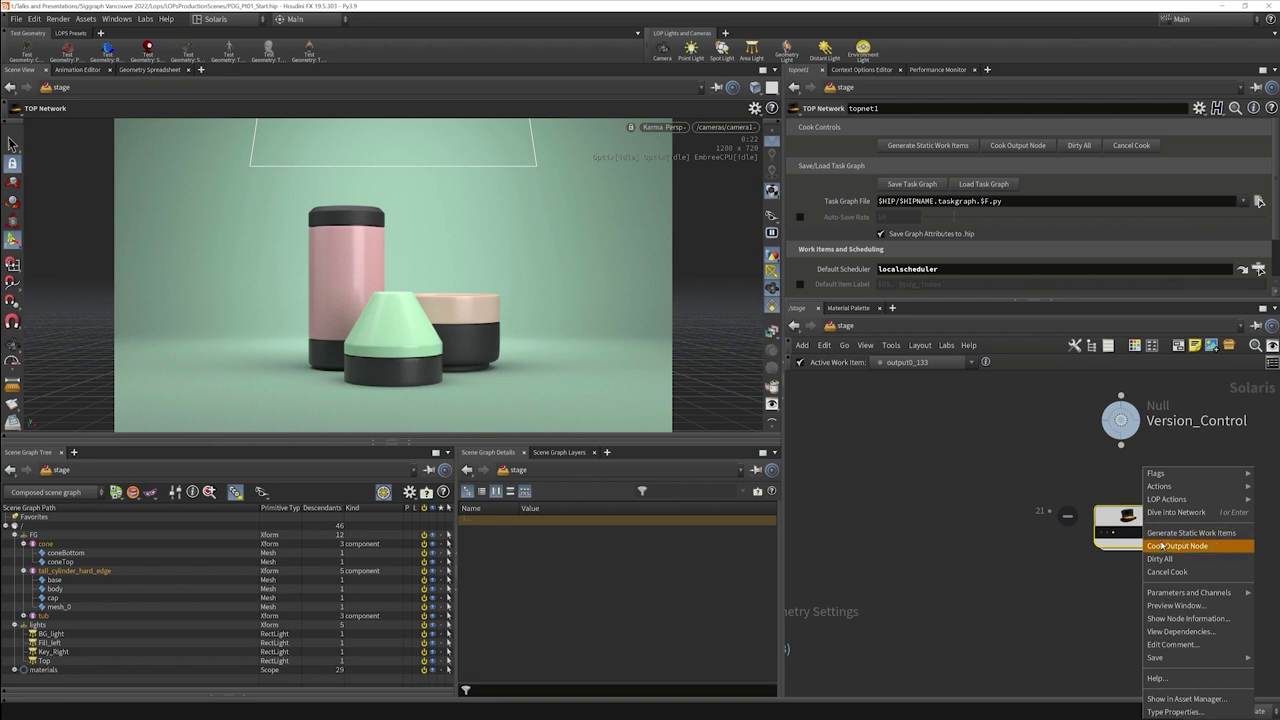
pyautogui.click(1163, 545)
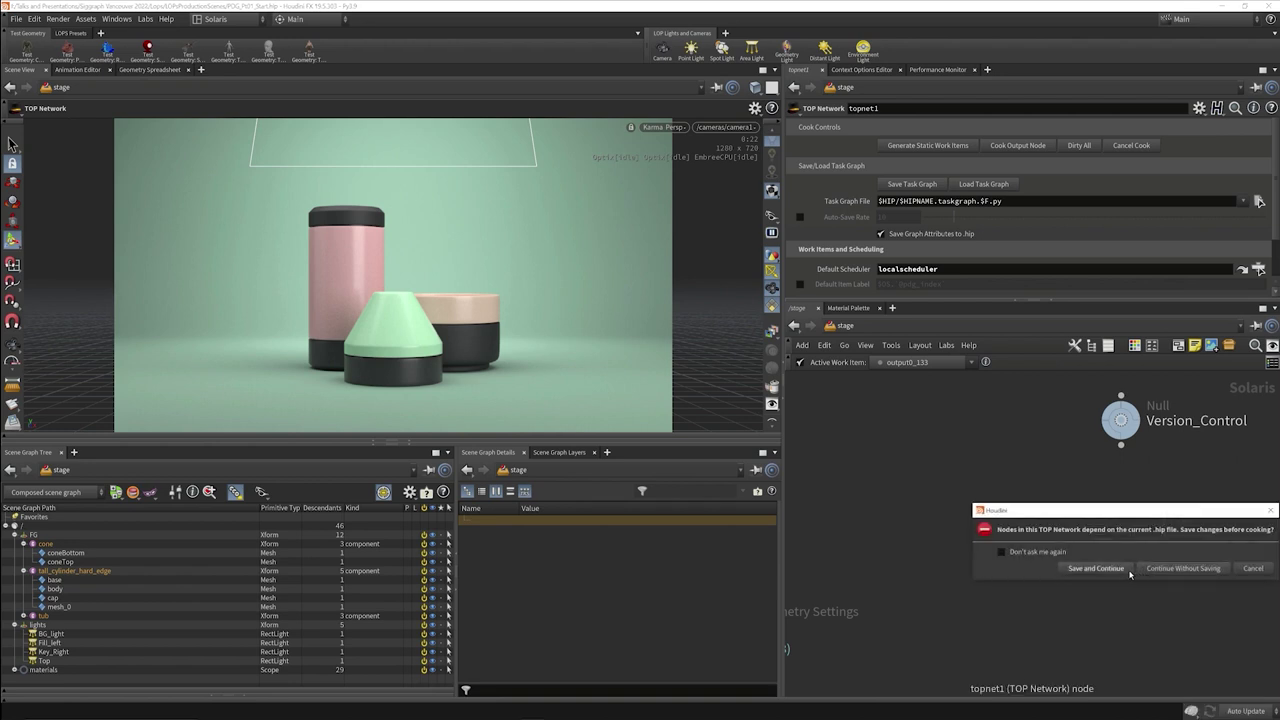
pyautogui.click(1119, 576)
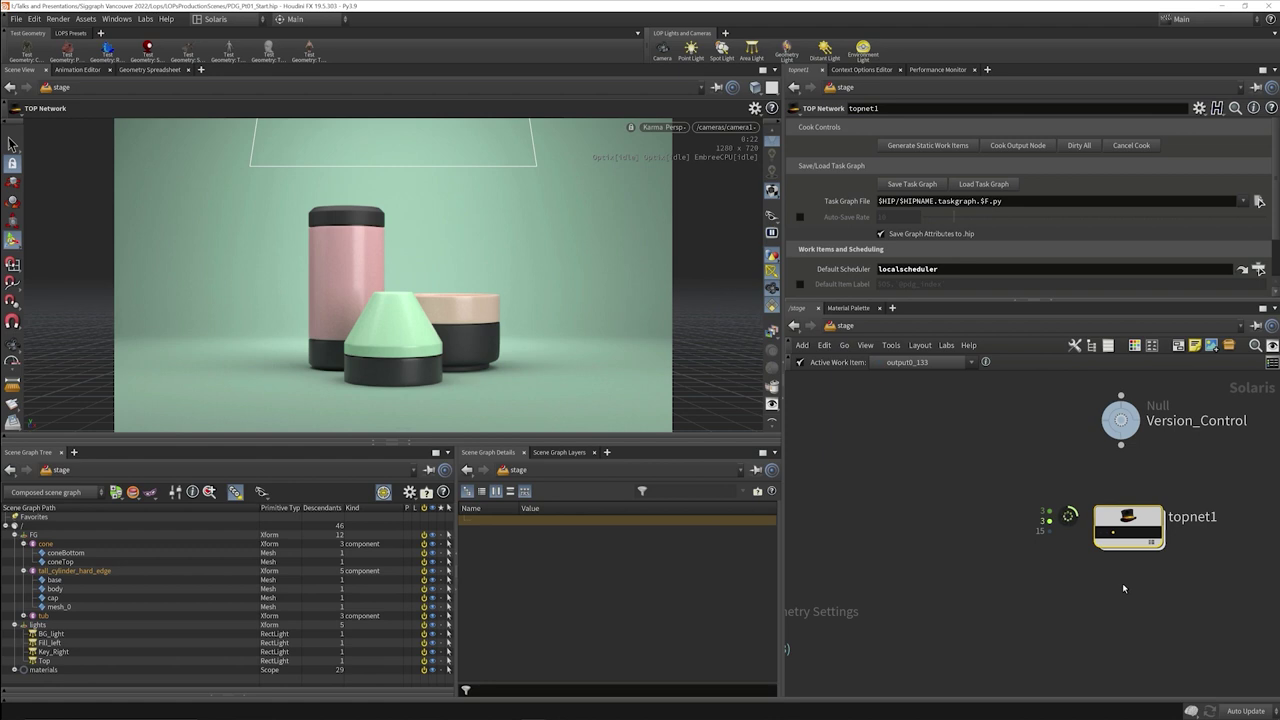
# - Enter topnet1 and view its cooking task graph maximized, from wedge1 down to output0
pyautogui.doubleClick(1128, 522)
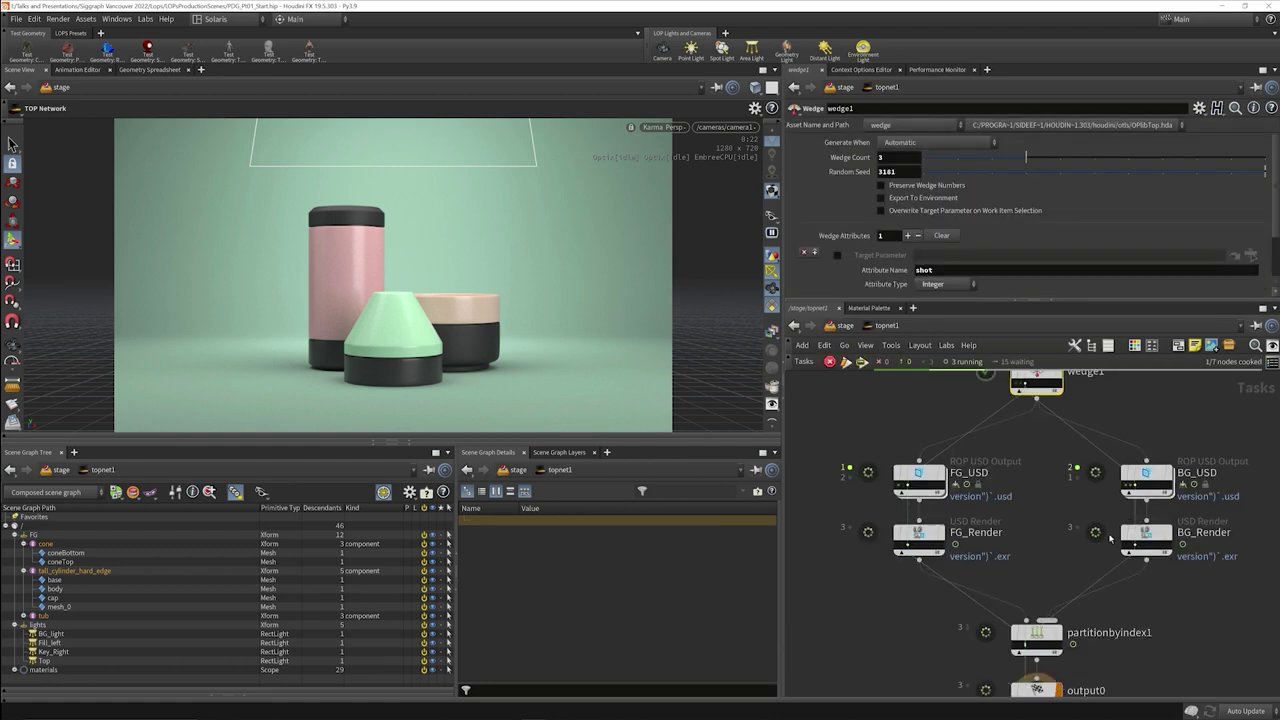
pyautogui.press('h')
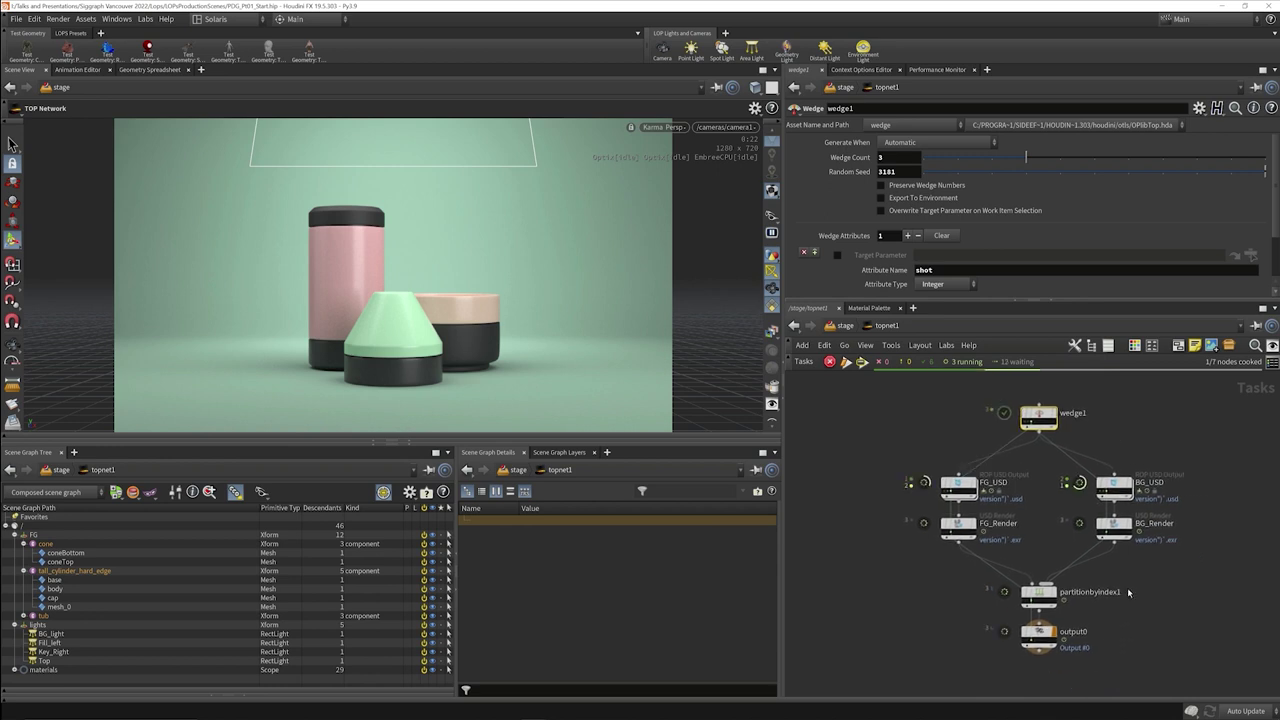
pyautogui.hotkey('ctrl', 'b')
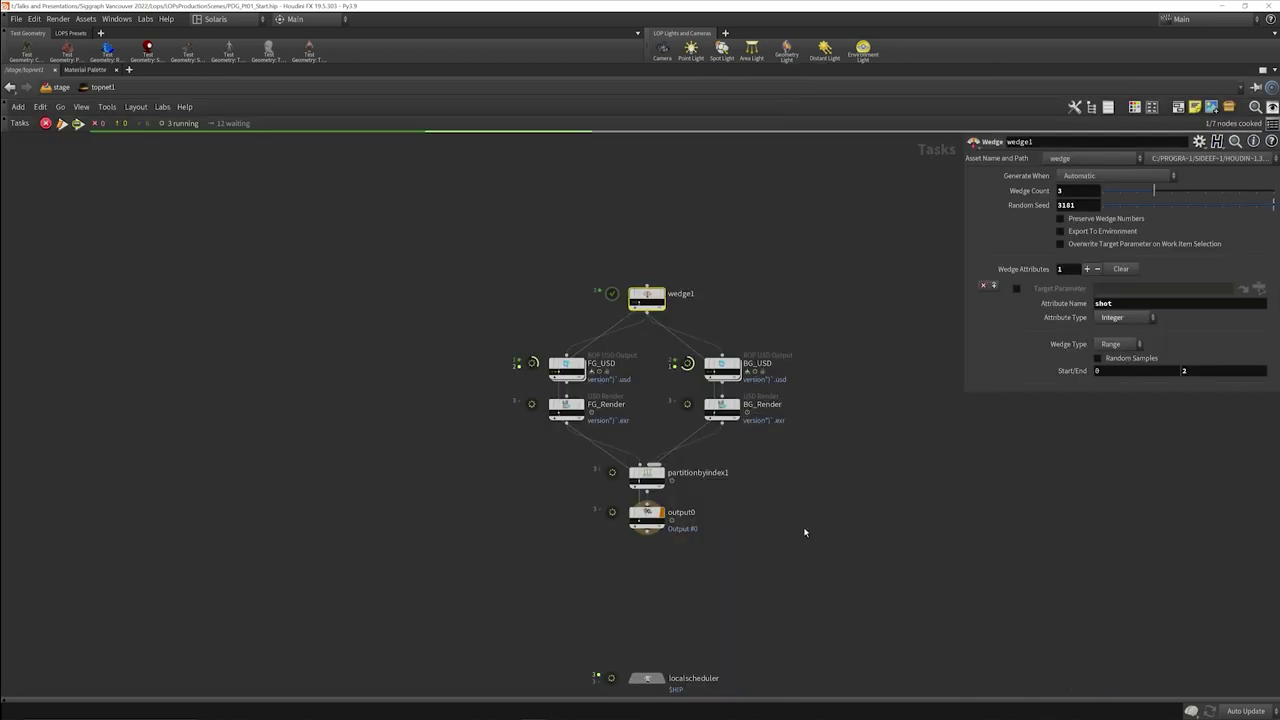
pyautogui.scroll(4, 808, 525)
pyautogui.moveTo(813, 509); pyautogui.dragTo(885, 601, button='middle')
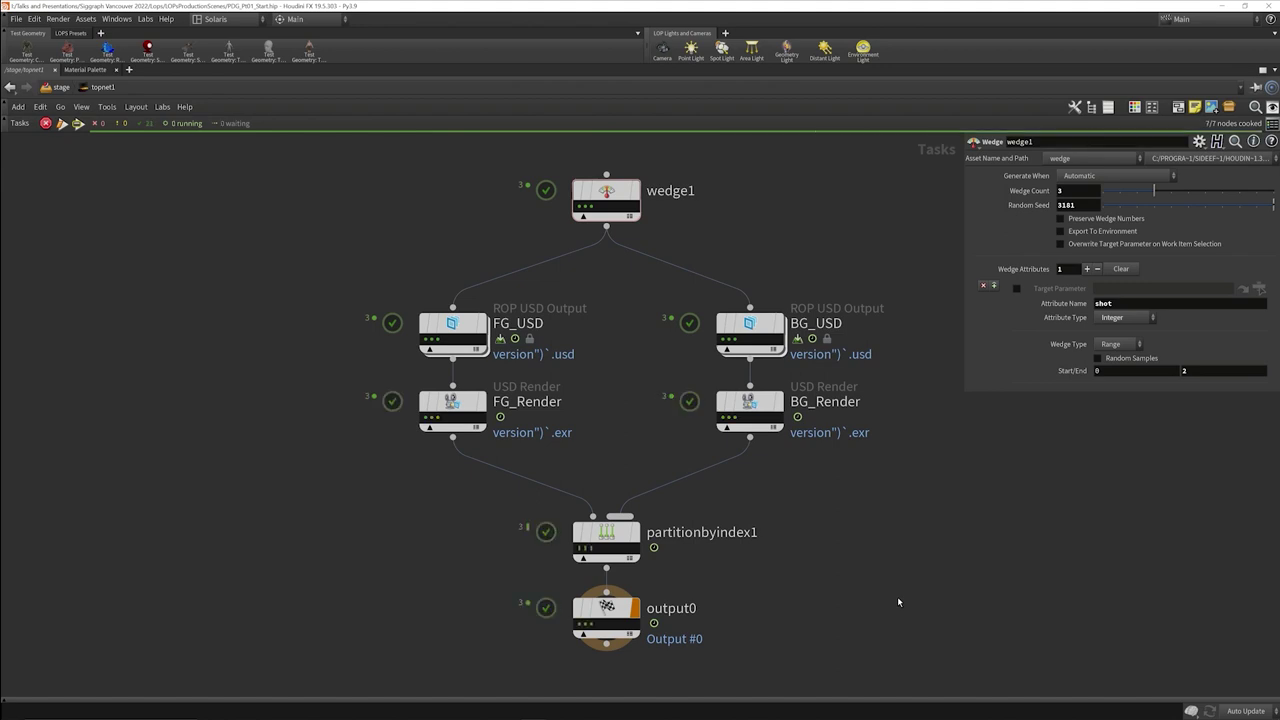
# - Switch to Adobe Bridge to review the BG_shot and FG_shot EXR renders, and return to Houdini
pyautogui.press('super+Tab')
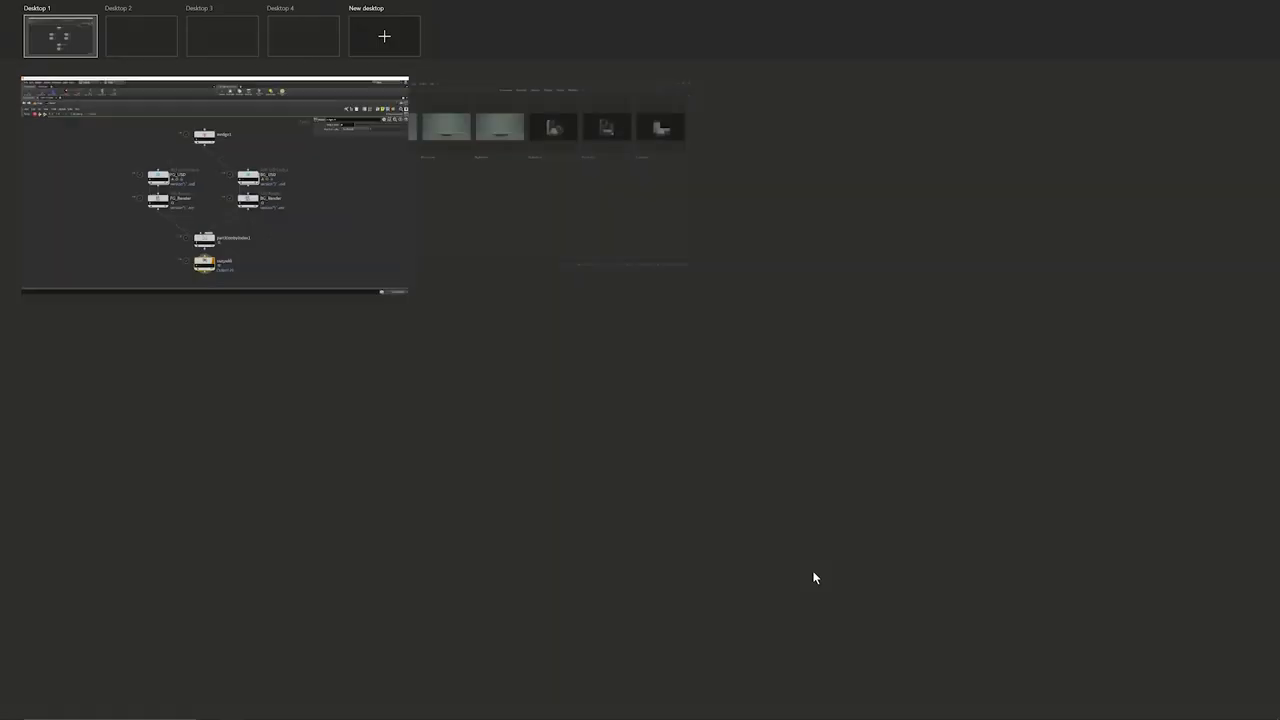
pyautogui.click(651, 228)
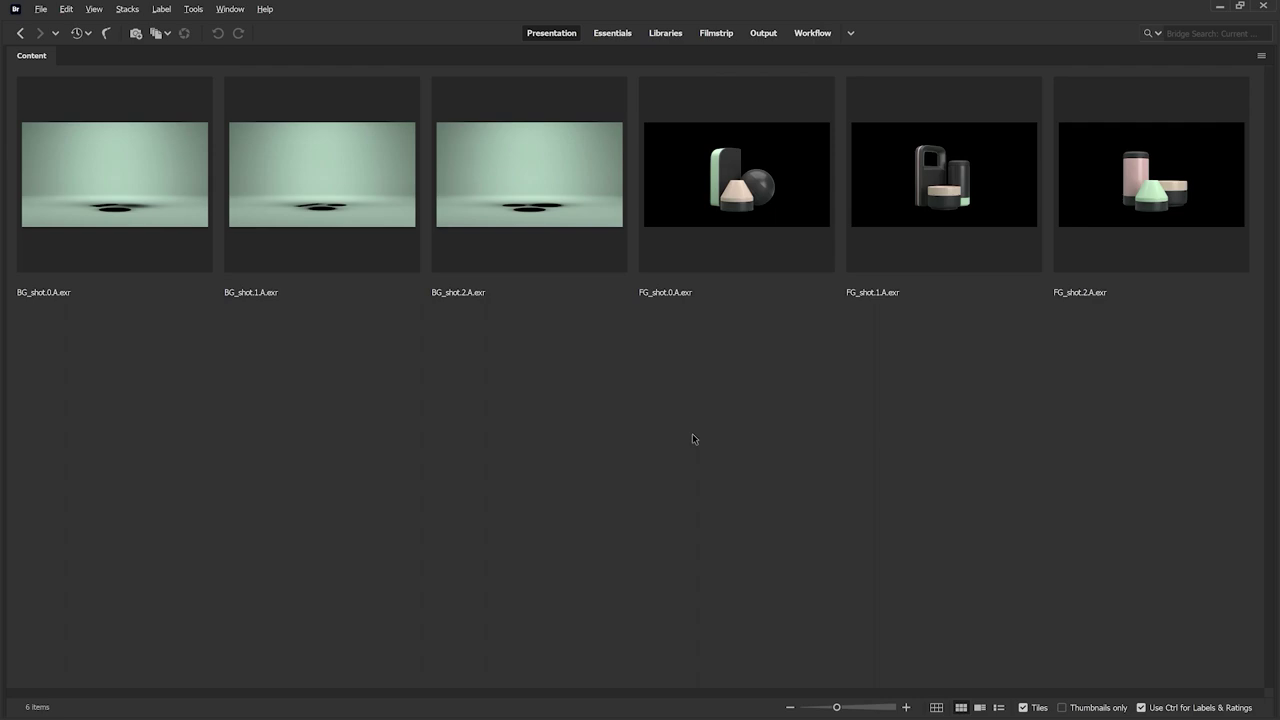
pyautogui.press('super+Tab')
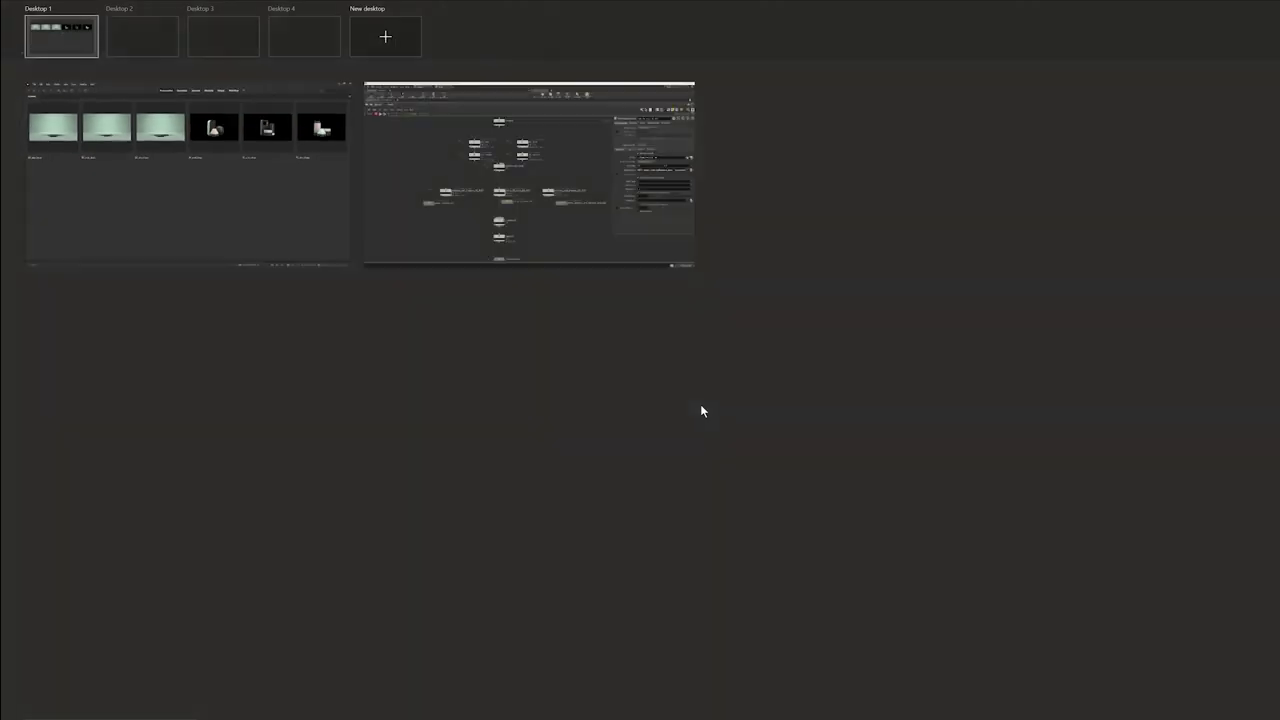
pyautogui.click(586, 251)
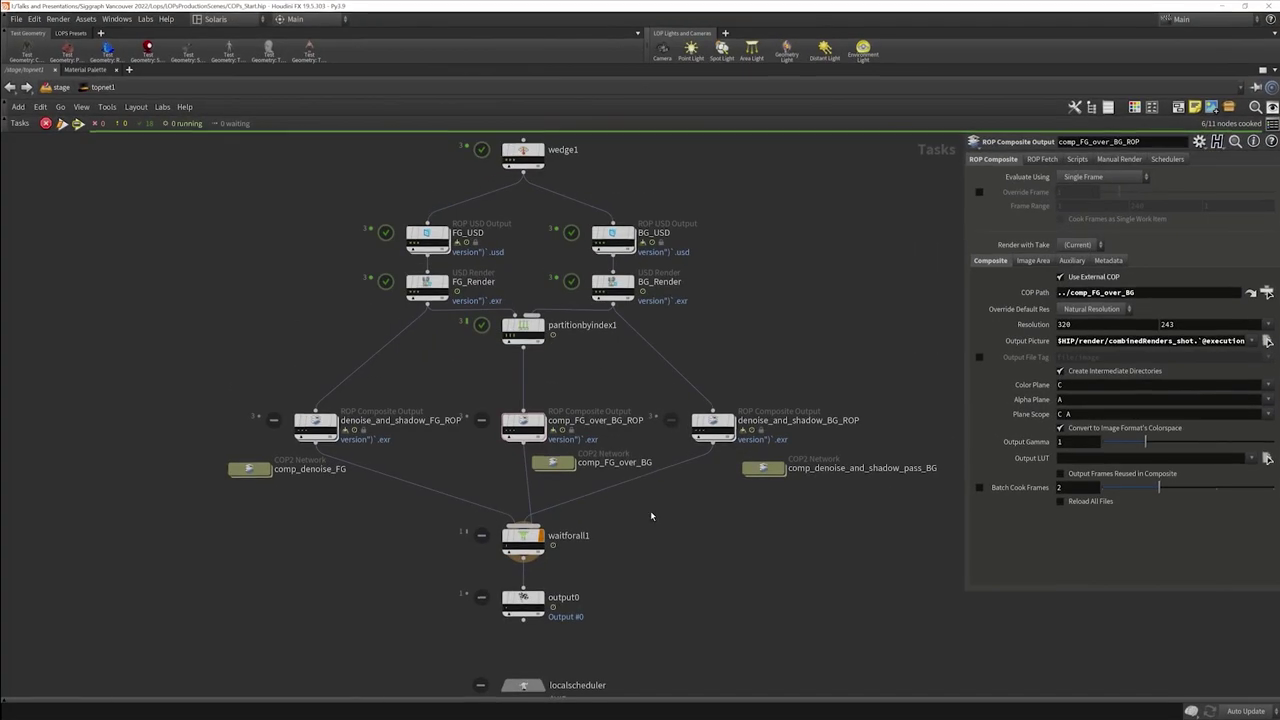
# - Highlight the three COP2 networks and the ROP Composite Output nodes, and open comp_FG_over_BG beside its composite view
pyautogui.moveTo(817, 498); pyautogui.dragTo(228, 454)
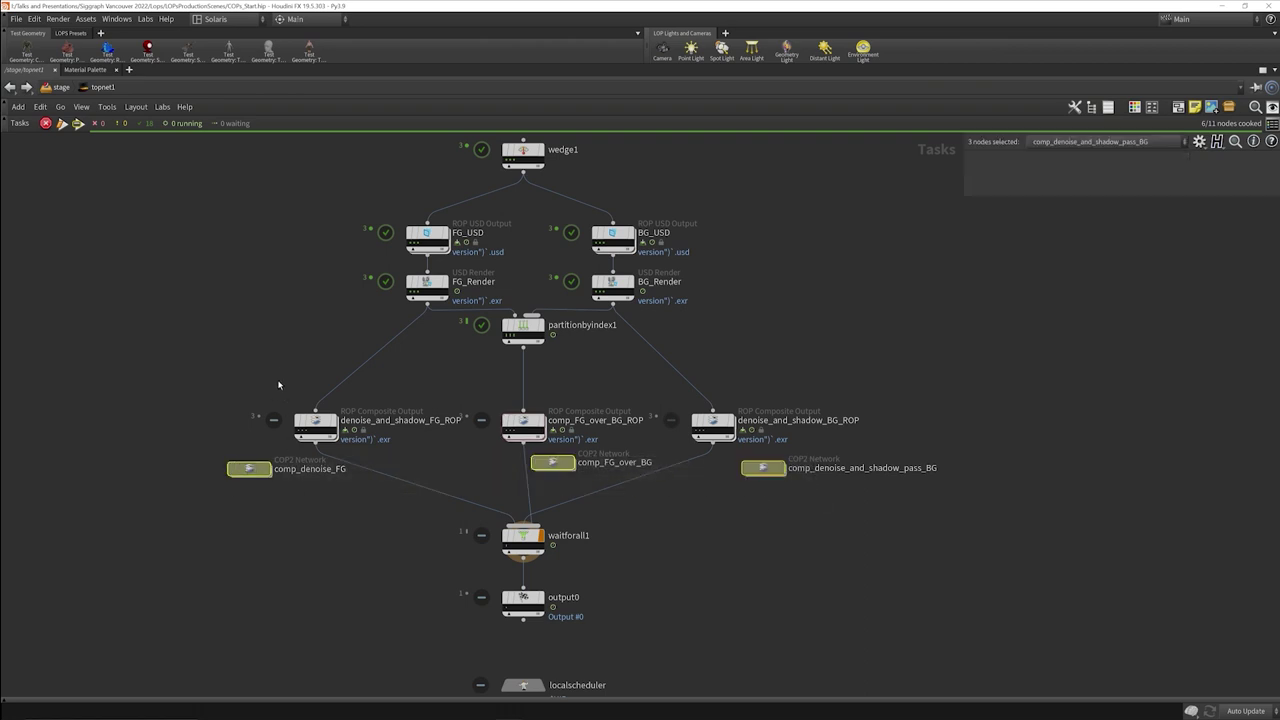
pyautogui.moveTo(278, 370); pyautogui.dragTo(750, 442)
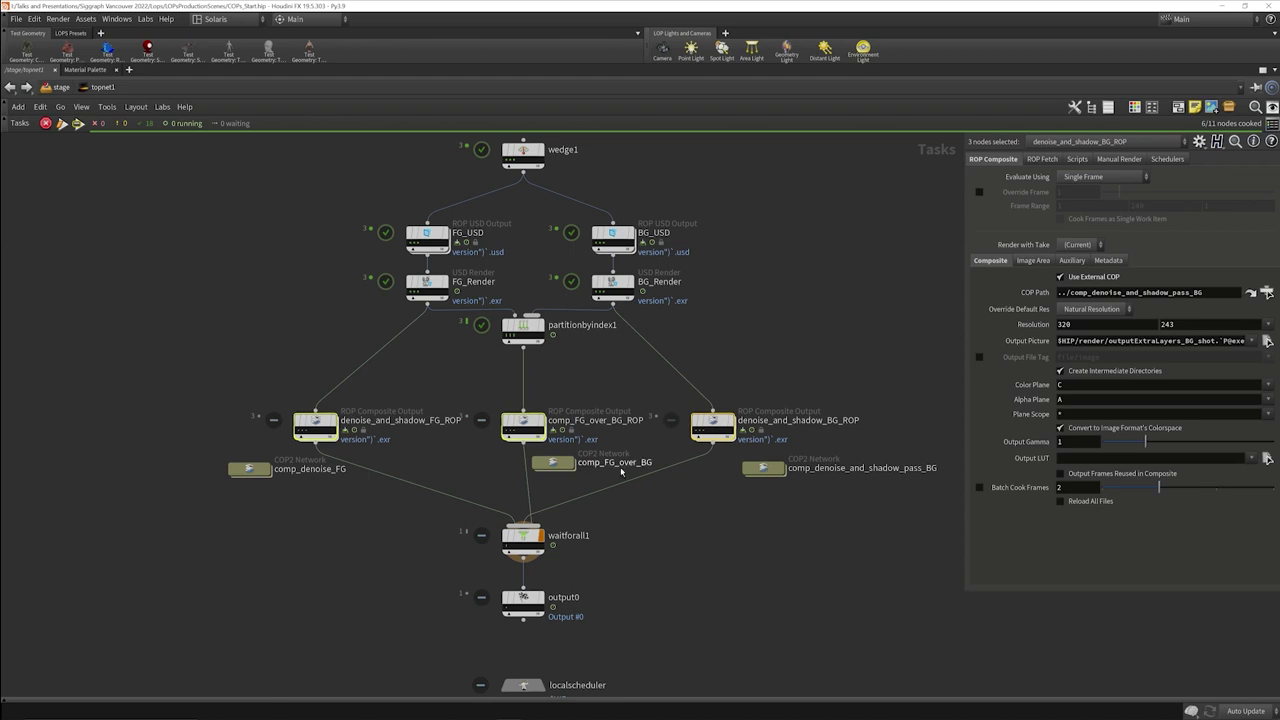
pyautogui.scroll(3, 566, 462)
pyautogui.doubleClick(566, 457)
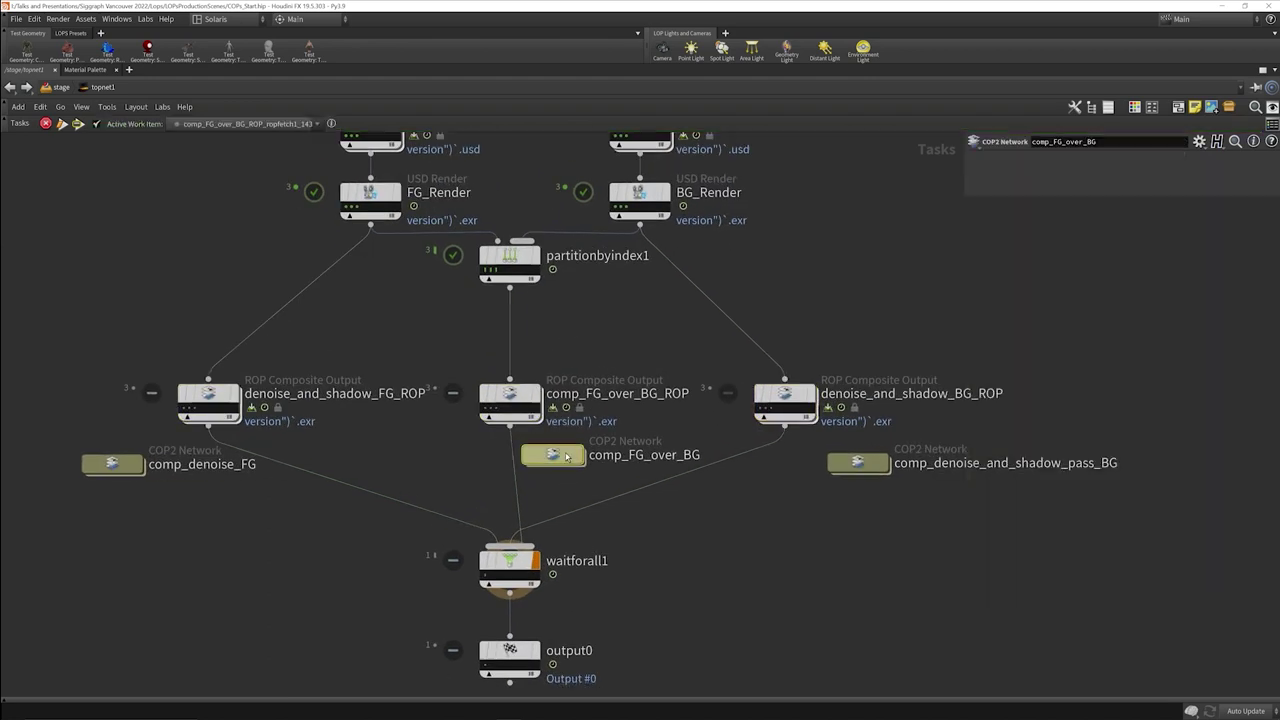
pyautogui.hotkey('ctrl', 'b')
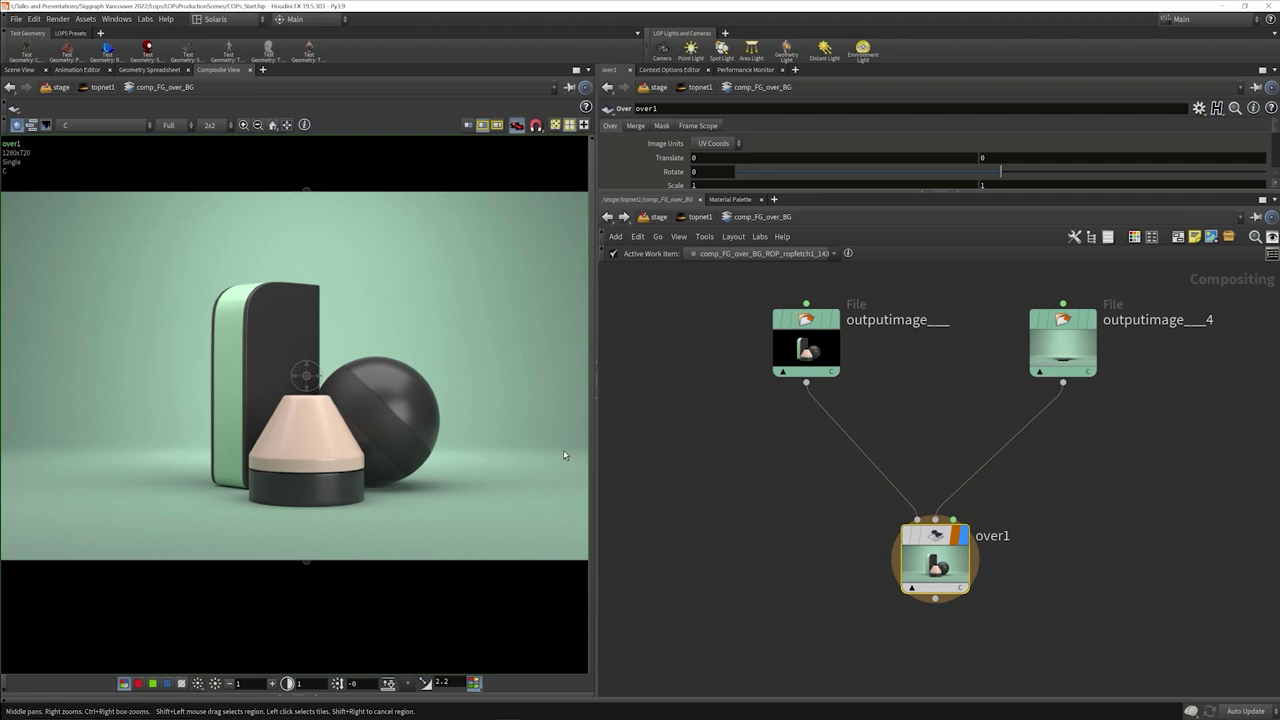
# - Go back up to topnet1 and preview the foreground-over-background composite for each of comp_FG_over_BG_ROP's work items
pyautogui.press('u')
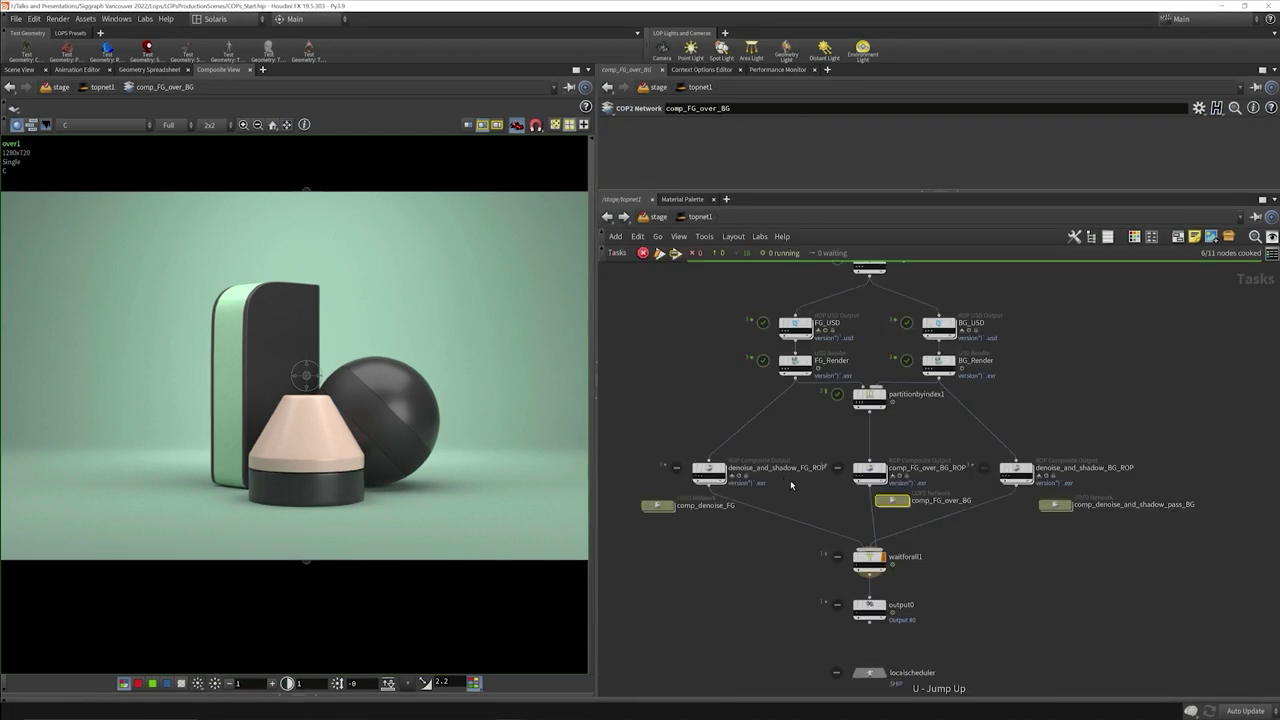
pyautogui.scroll(3, 791, 485)
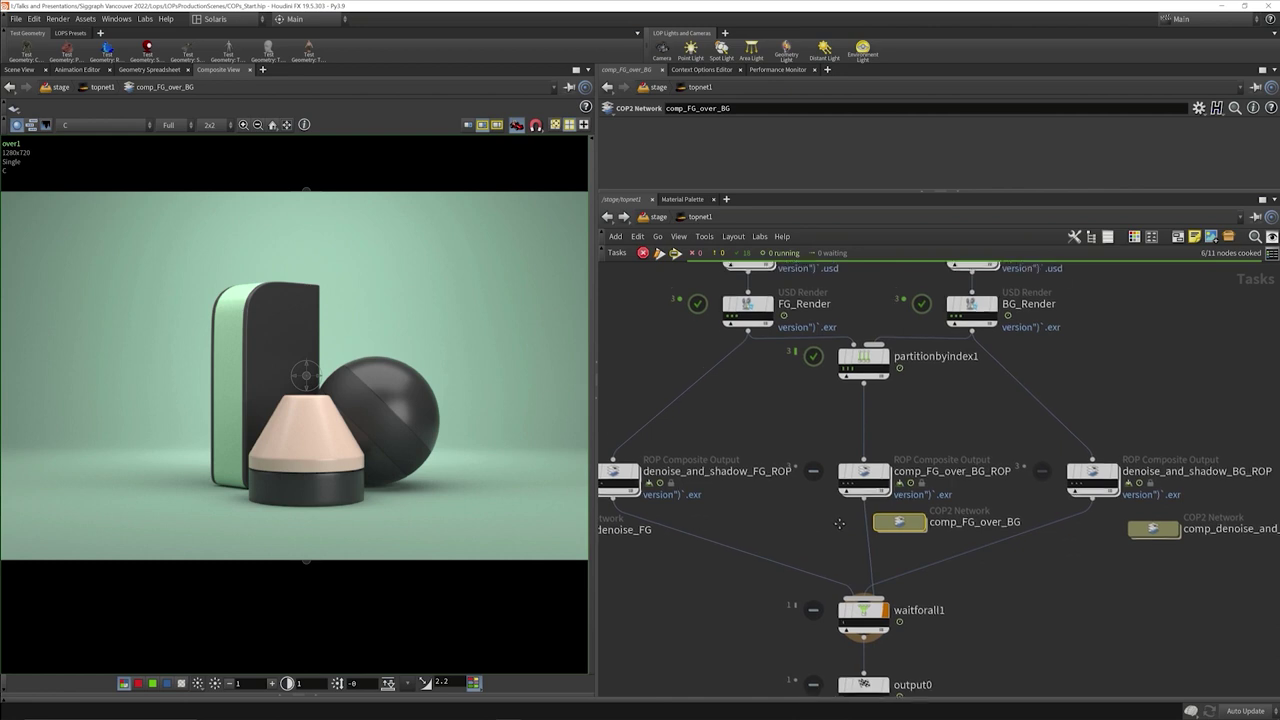
pyautogui.moveTo(839, 523); pyautogui.dragTo(837, 542, button='middle')
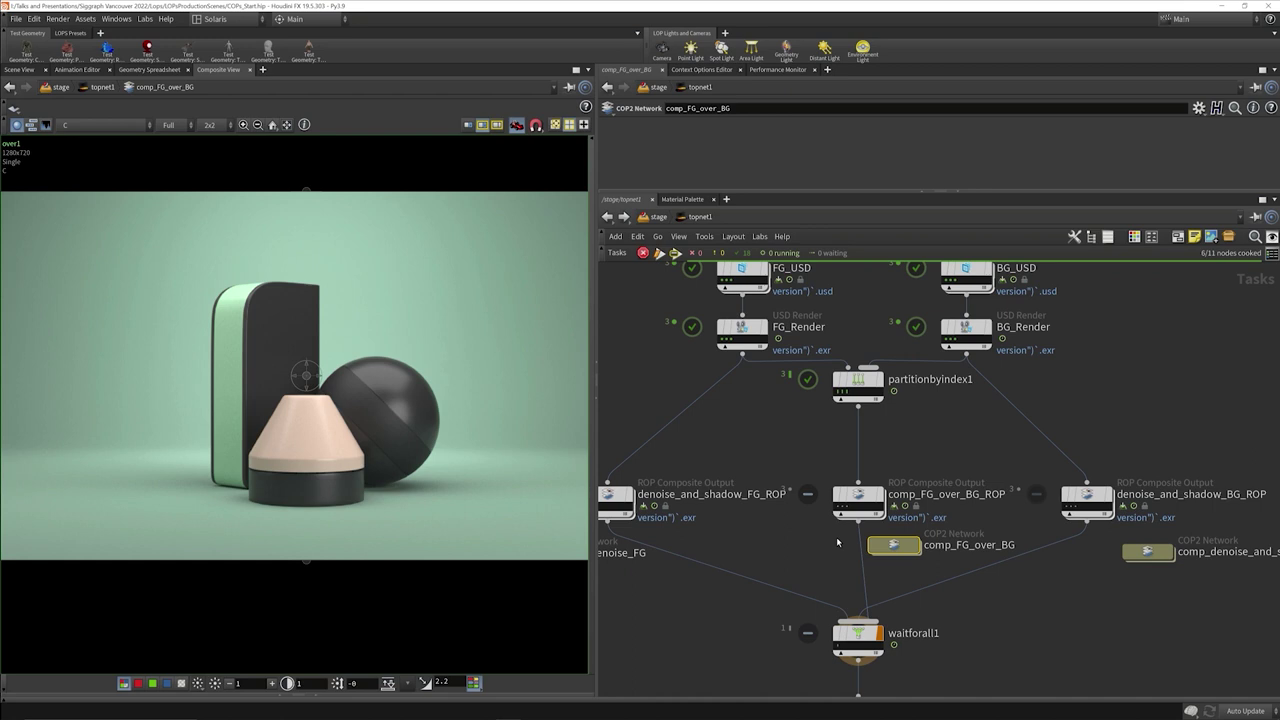
pyautogui.click(843, 502)
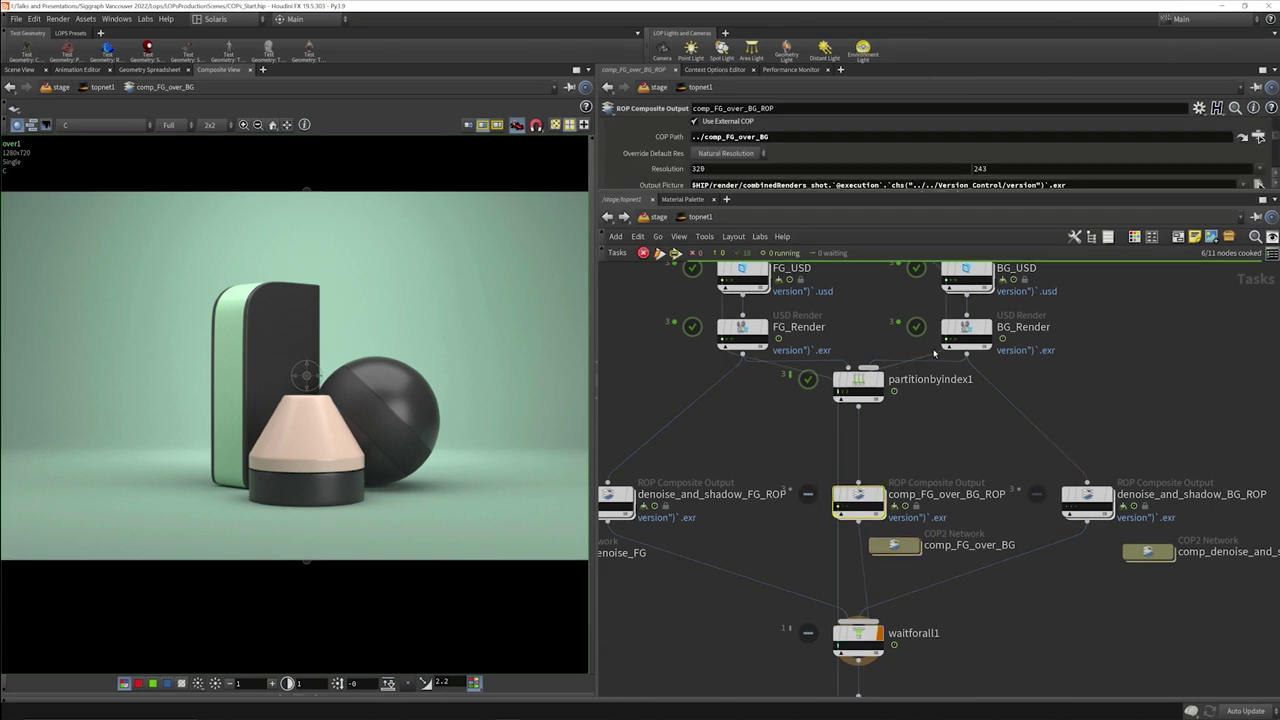
pyautogui.moveTo(848, 407)
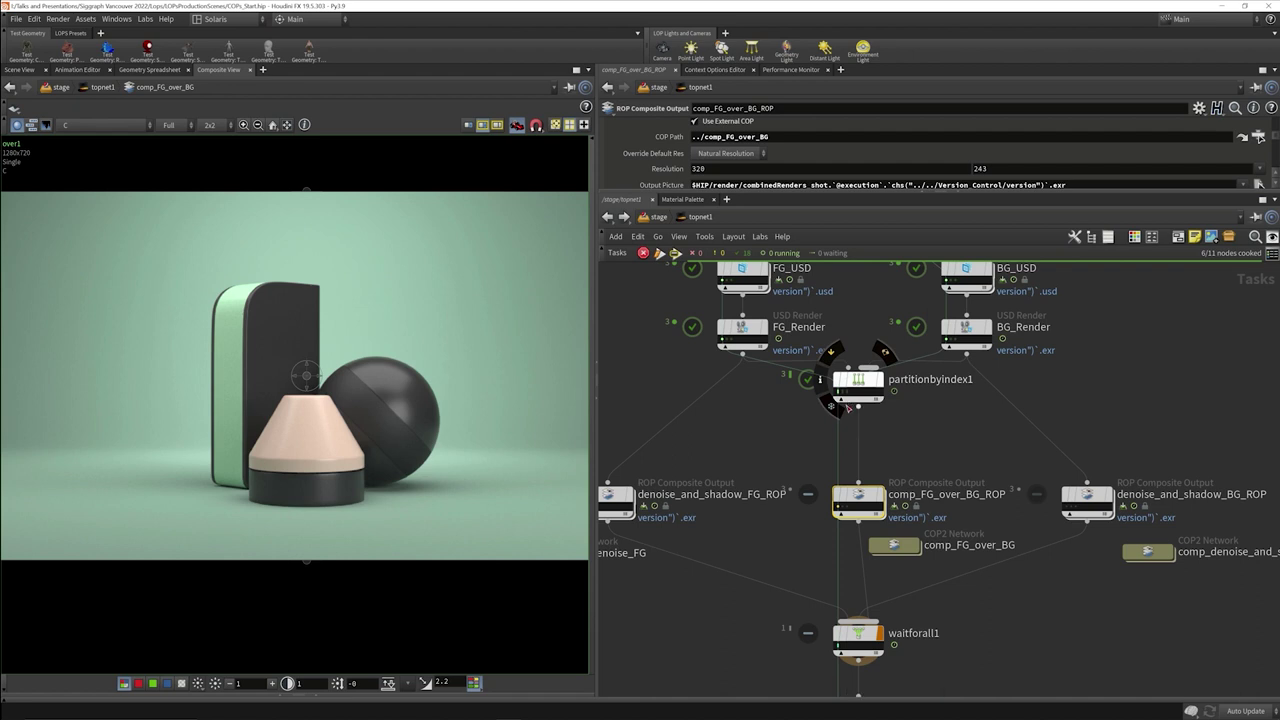
pyautogui.click(841, 510)
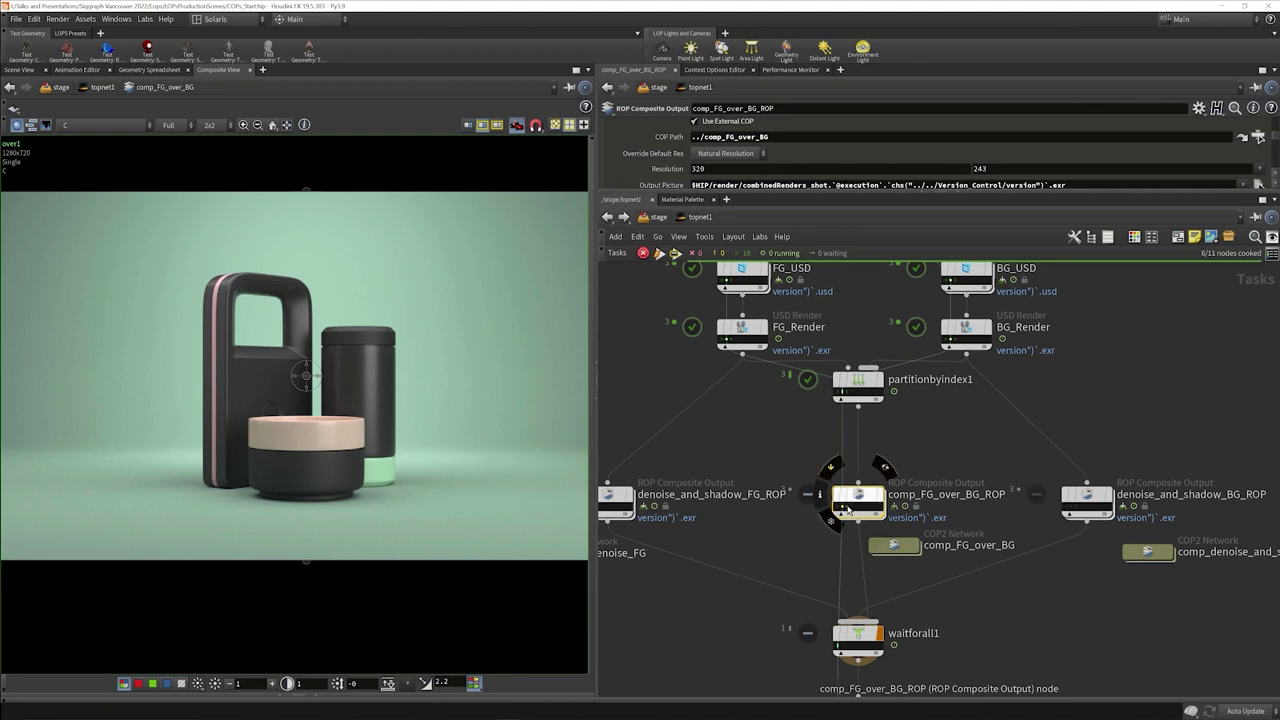
pyautogui.click(846, 508)
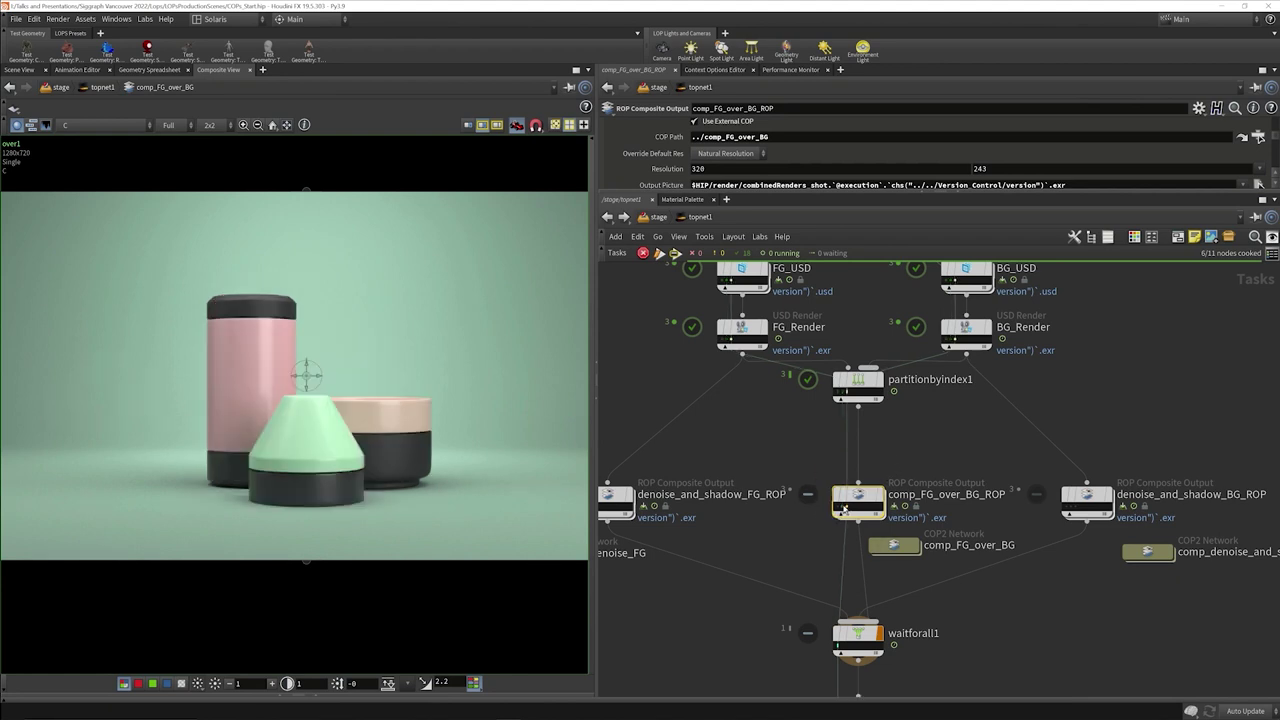
pyautogui.click(838, 508)
pyautogui.click(842, 508)
pyautogui.click(838, 508)
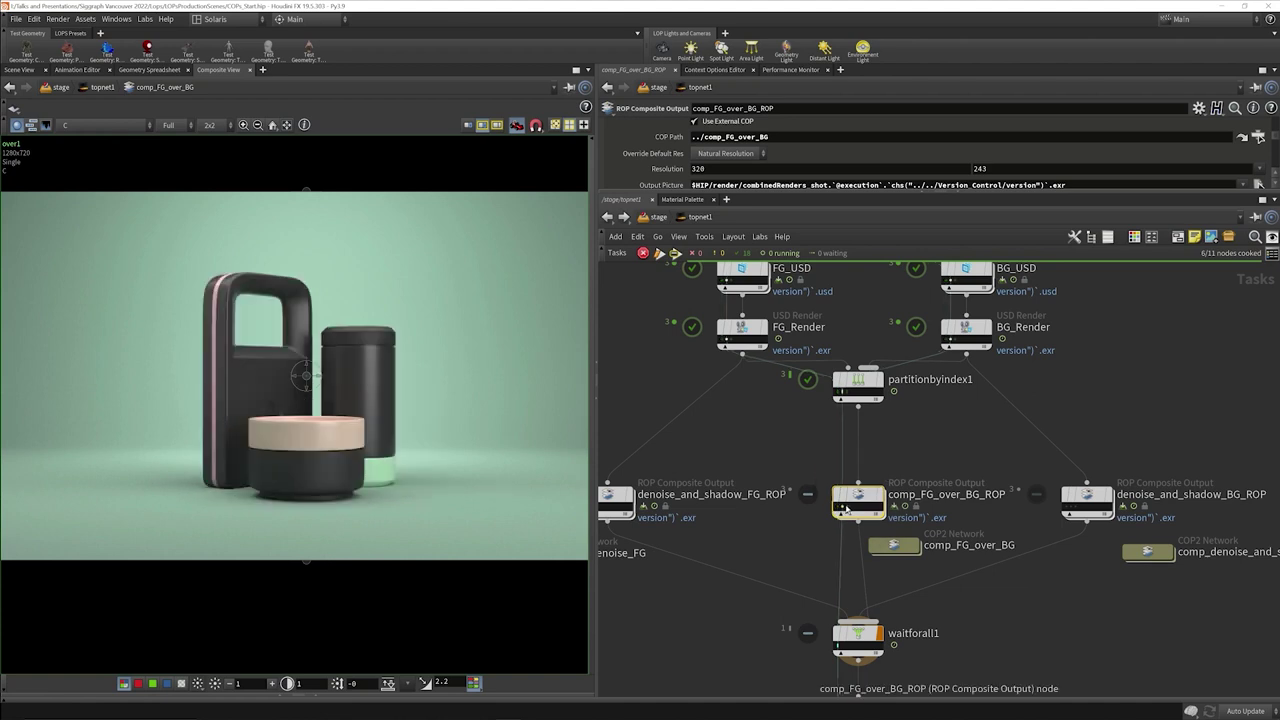
pyautogui.click(846, 508)
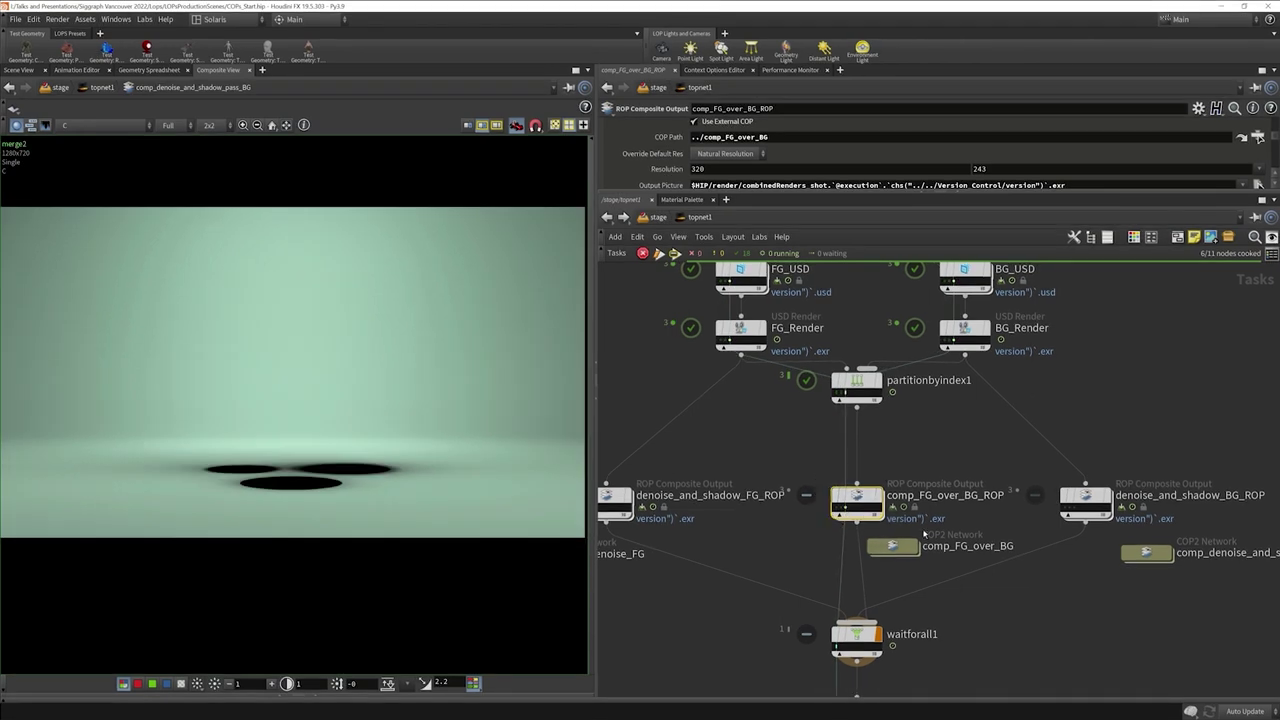
# - Open the comp_denoise_and_shadow_pass_BG network to view its denoise and shadow pass nodes
pyautogui.click(1145, 555)
pyautogui.doubleClick(1145, 557)
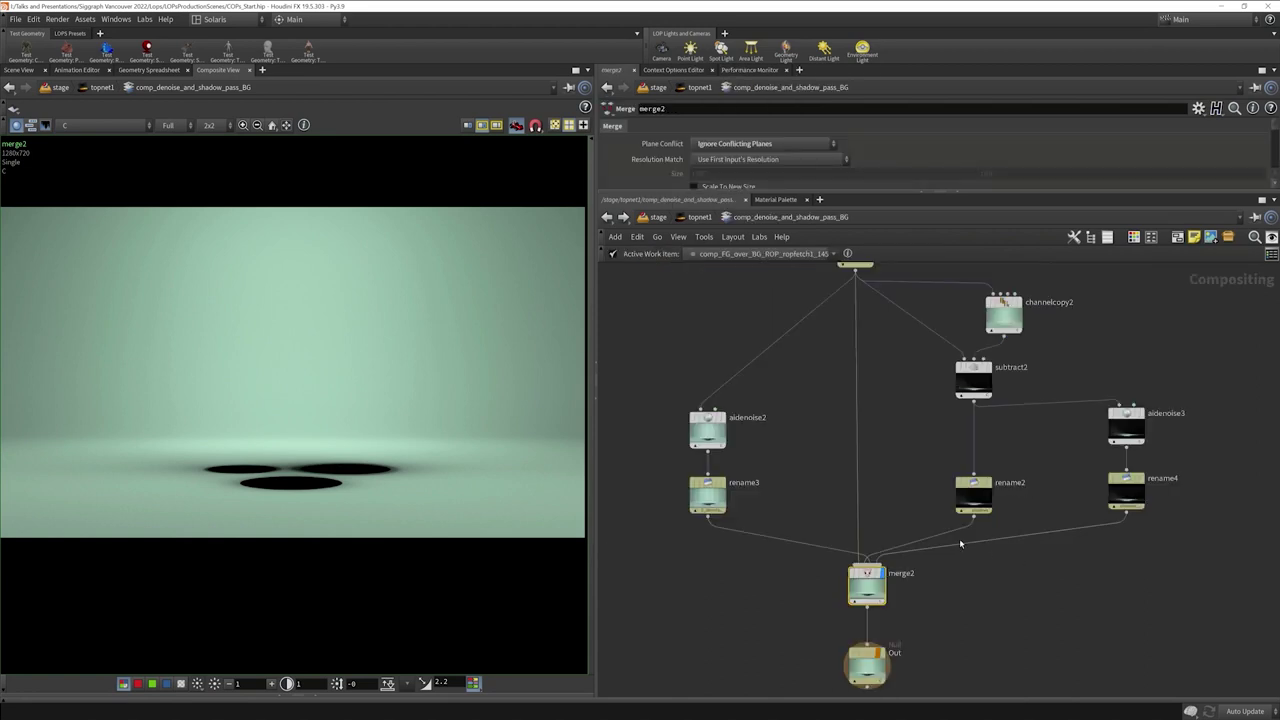
# - Display the outputimage___1 file node and view its N, beautyunshadowed and C image planes
pyautogui.press('h')
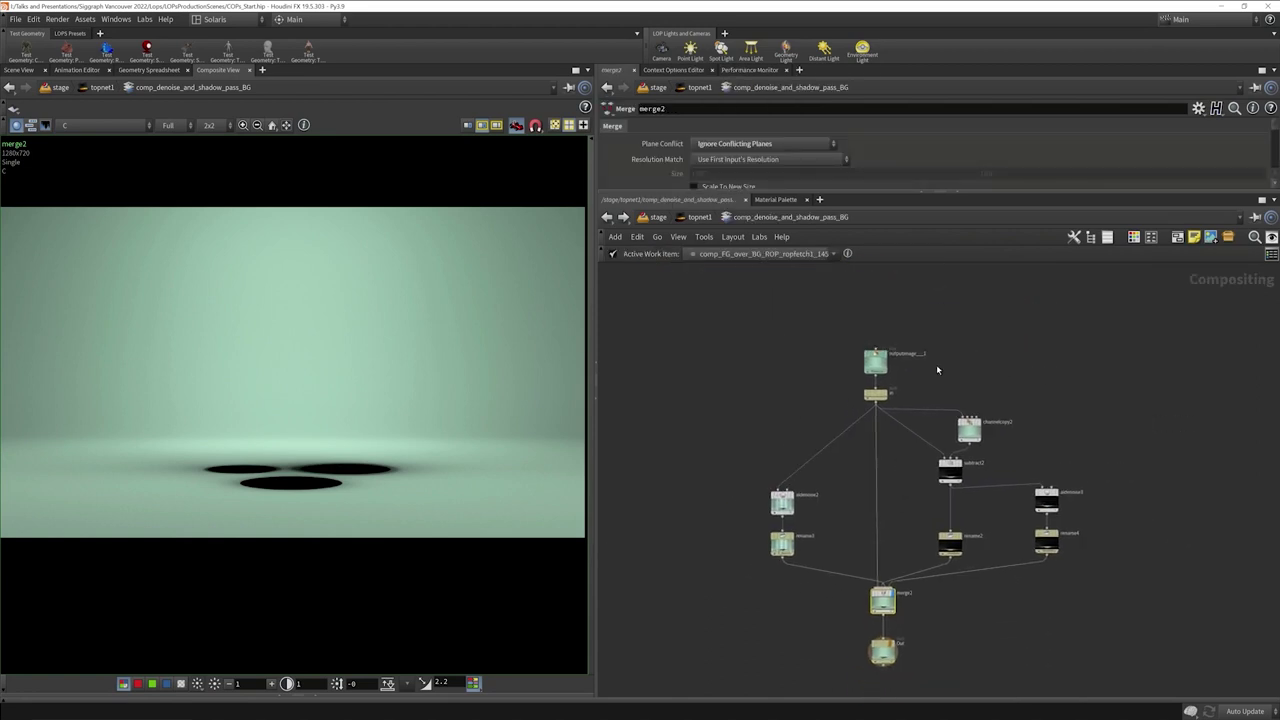
pyautogui.click(880, 358)
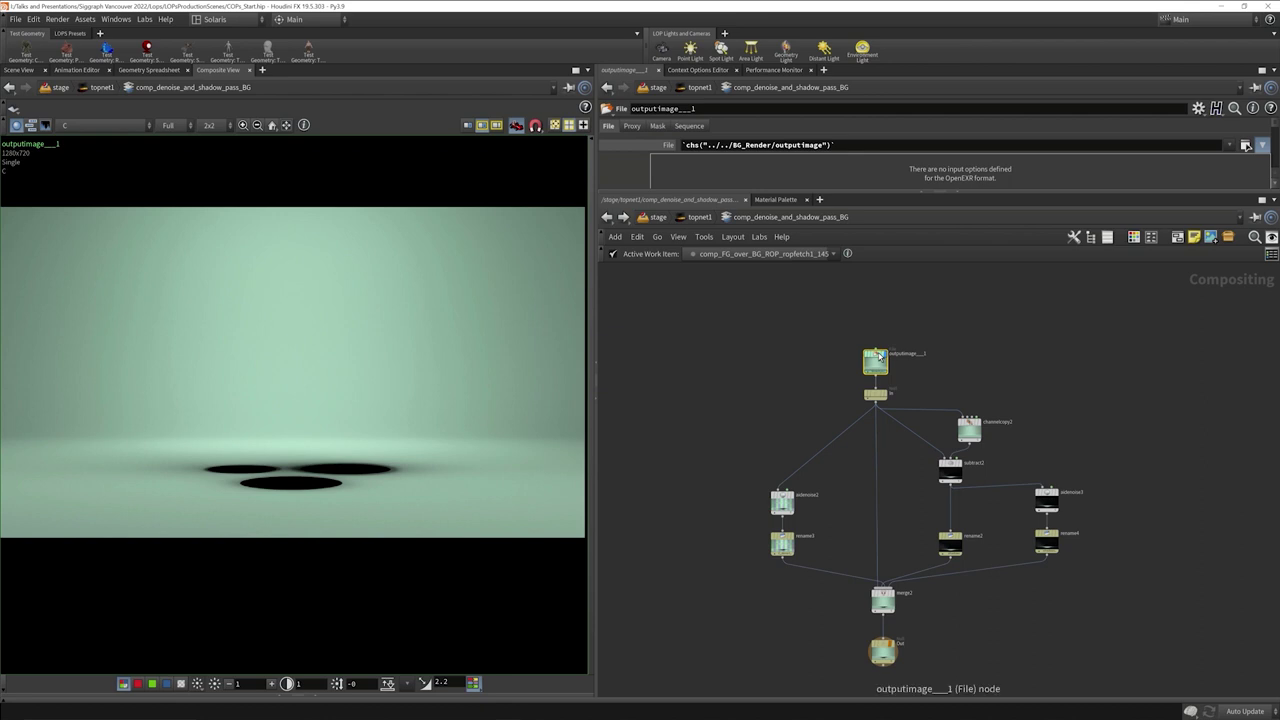
pyautogui.click(96, 125)
pyautogui.click(101, 188)
pyautogui.click(128, 127)
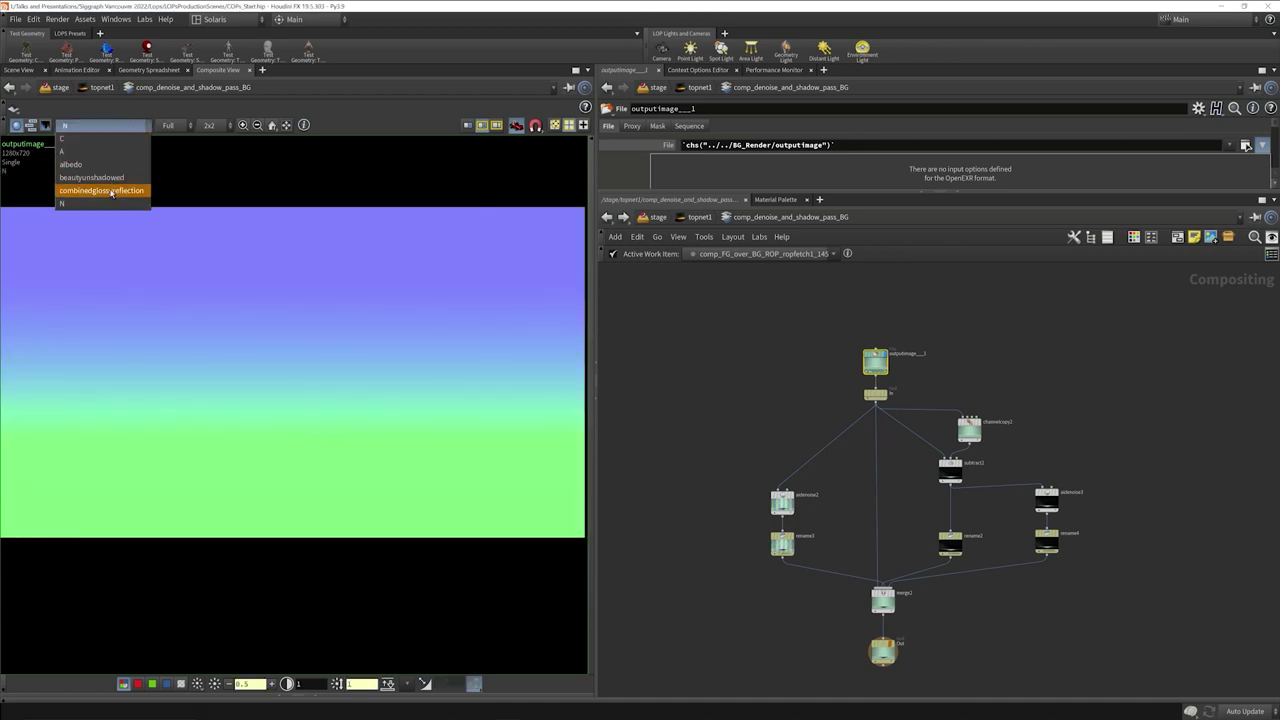
pyautogui.click(126, 128)
pyautogui.click(126, 128)
pyautogui.click(122, 147)
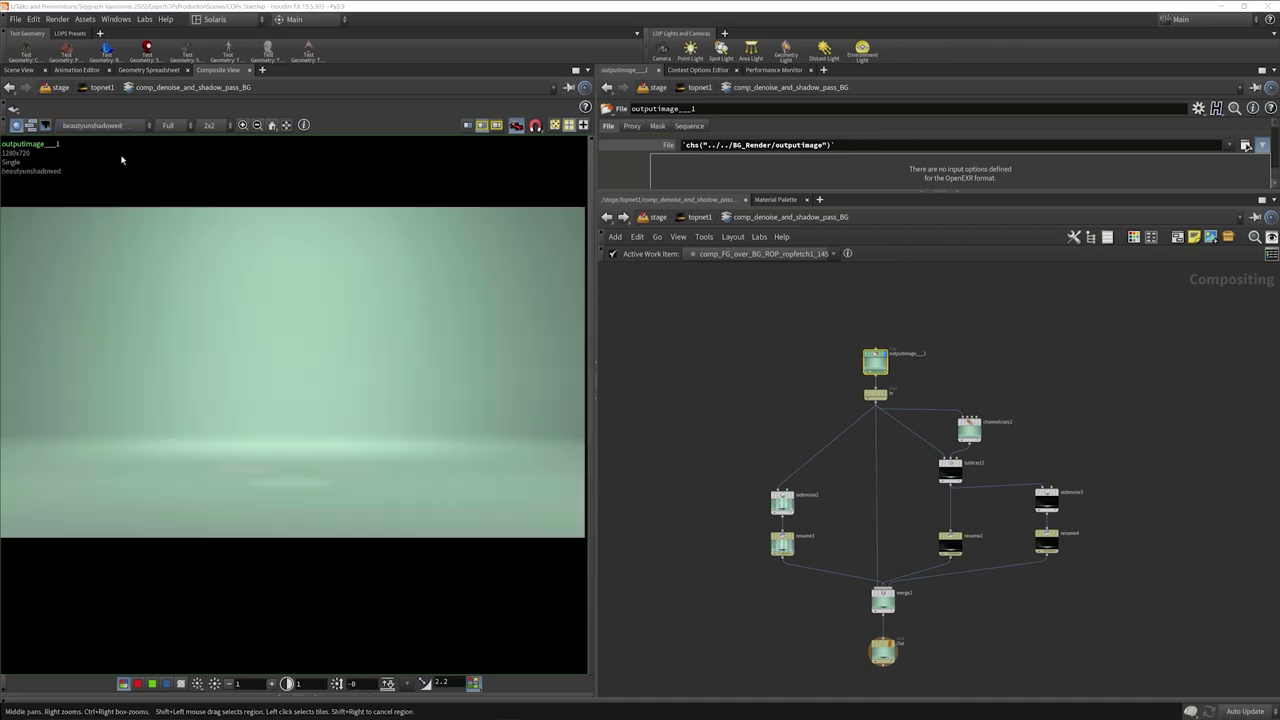
pyautogui.click(126, 125)
pyautogui.click(126, 147)
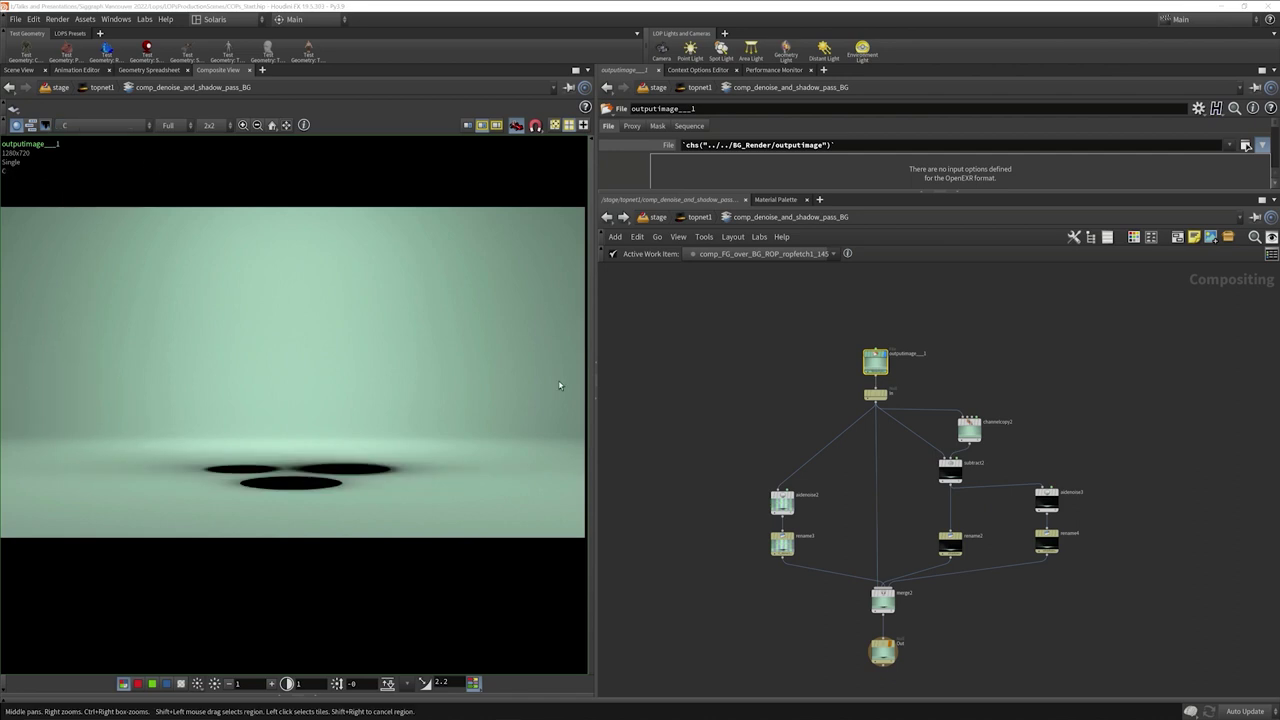
# - Display the aidenoise2 node and toggle its bypass on and off to compare the image with and without denoising
pyautogui.scroll(4, 812, 517)
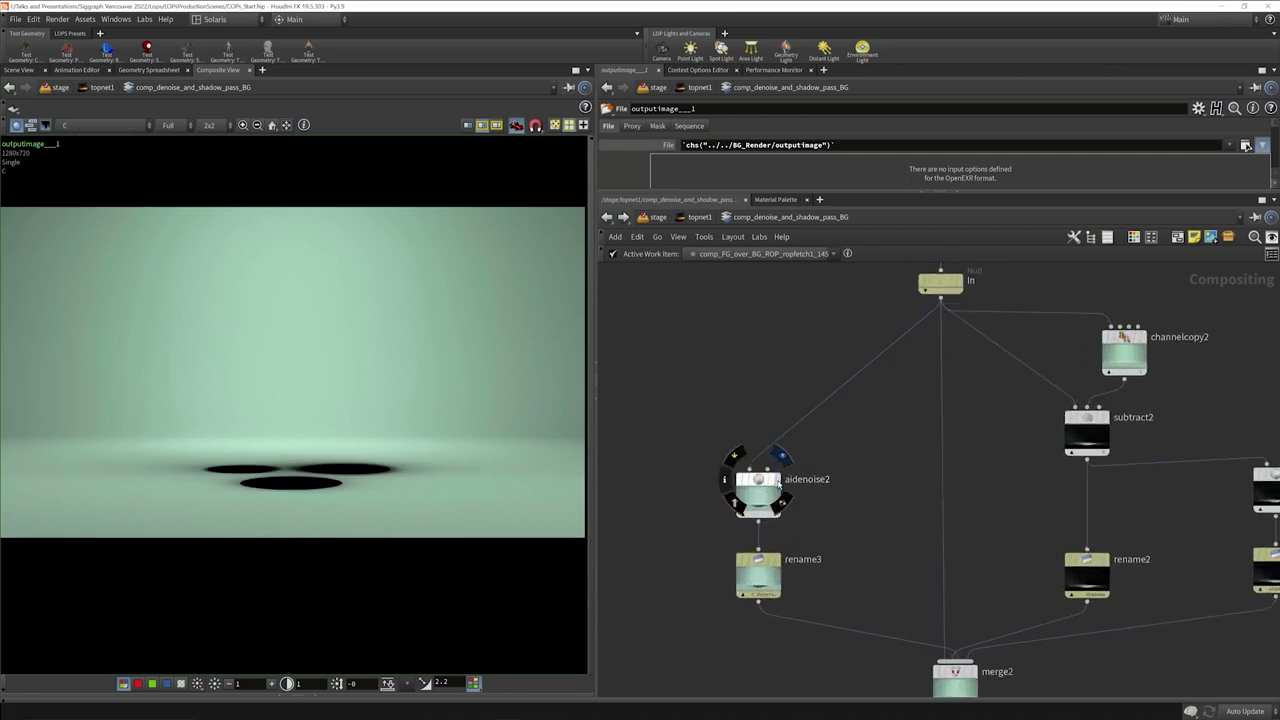
pyautogui.click(770, 484)
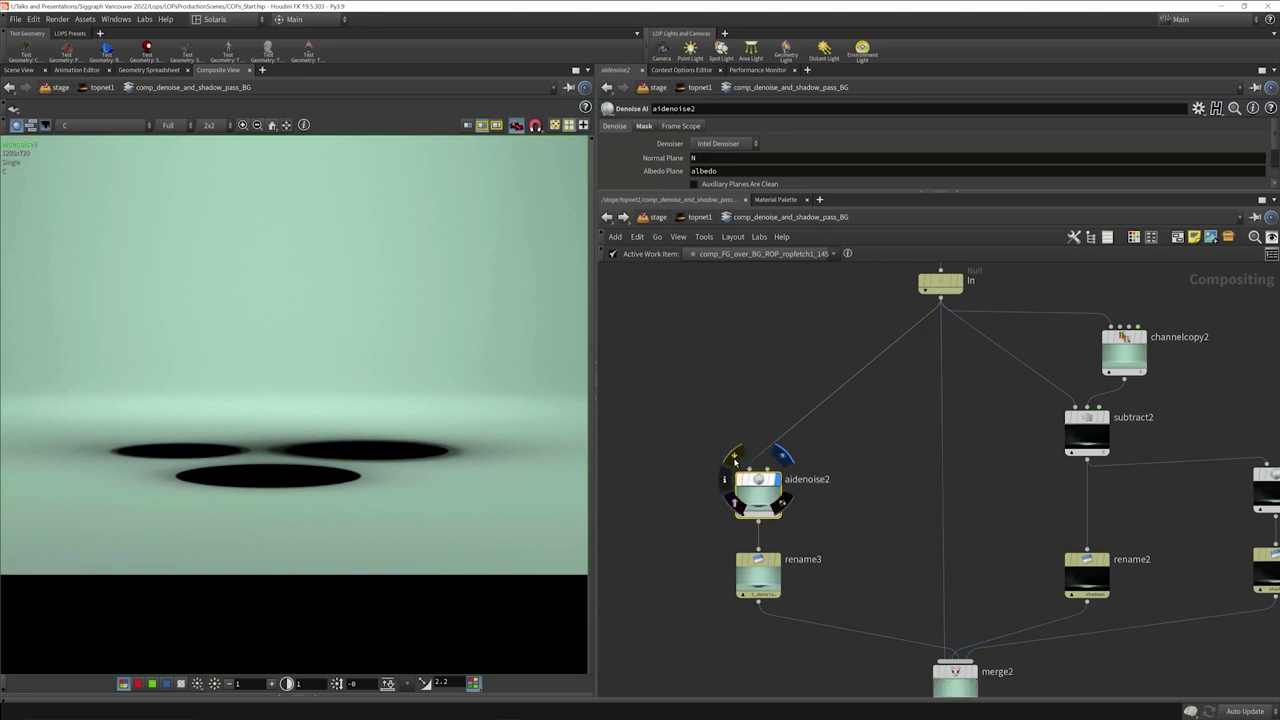
pyautogui.click(735, 459)
pyautogui.click(735, 459)
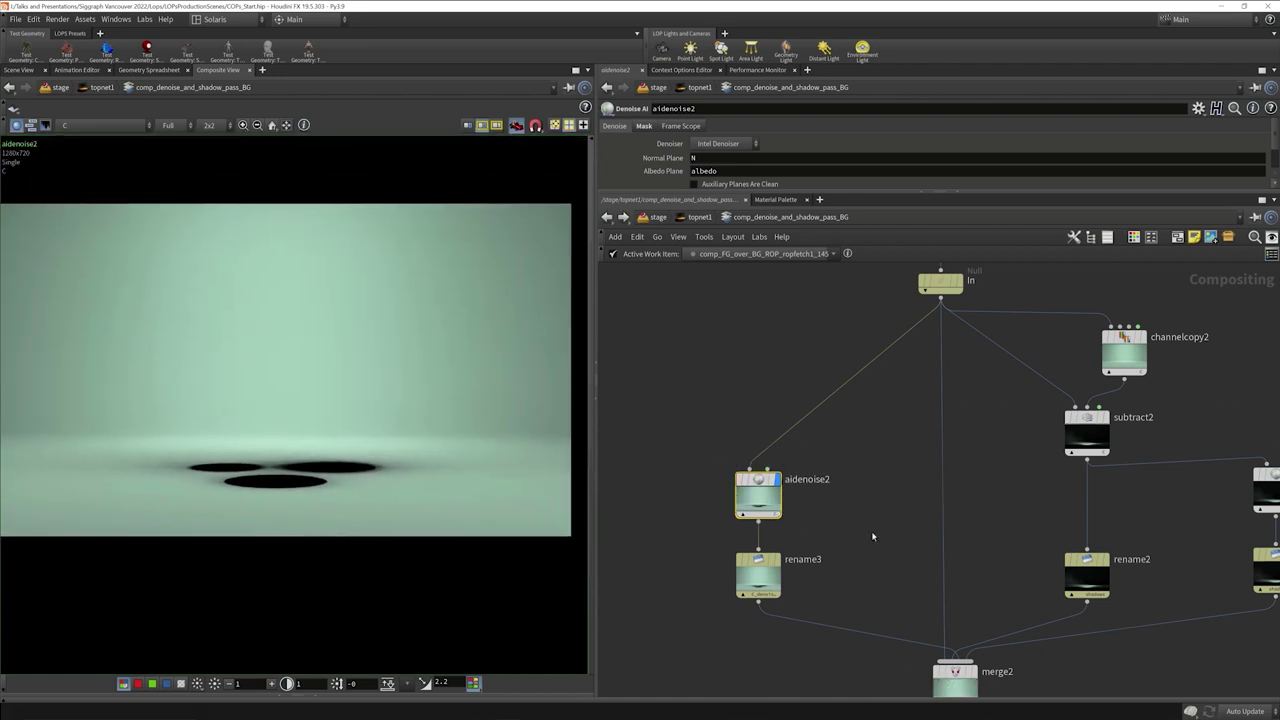
# - Display the subtract2 node's shadow pass and toggle its bypass on and off to compare
pyautogui.moveTo(916, 532); pyautogui.dragTo(868, 527, button='middle')
pyautogui.click(1047, 390)
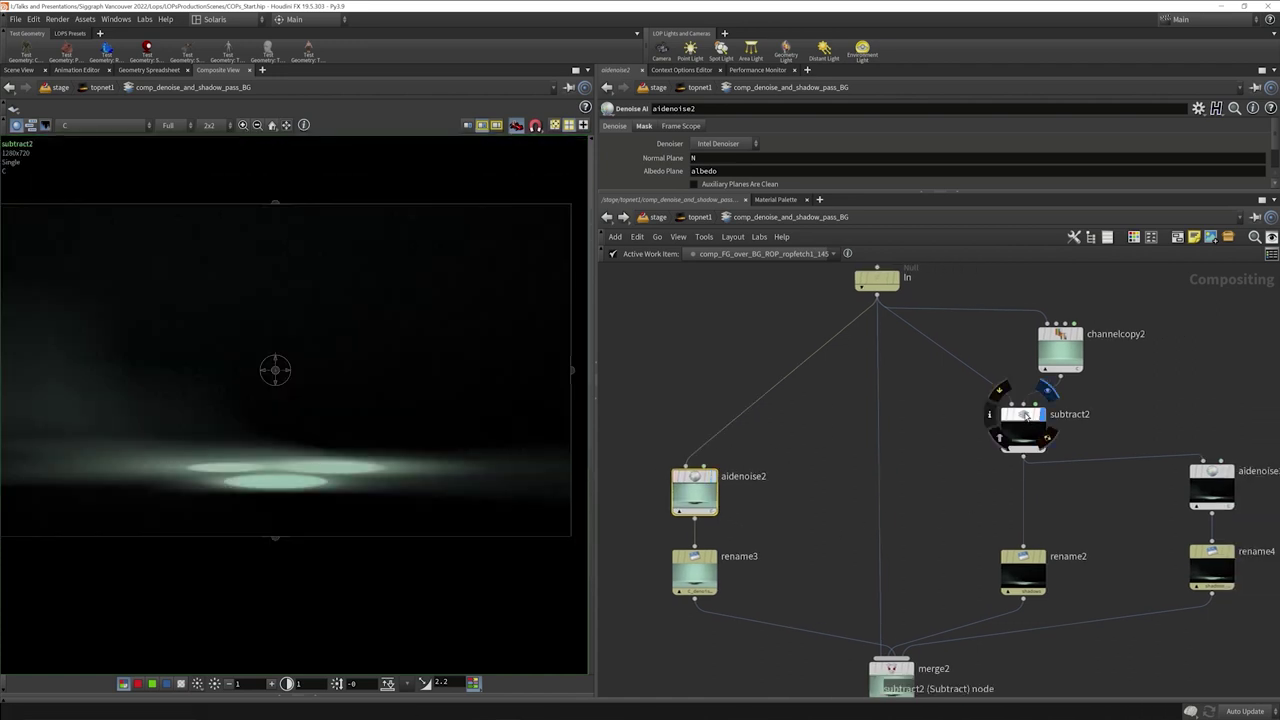
pyautogui.click(1022, 420)
pyautogui.click(1004, 394)
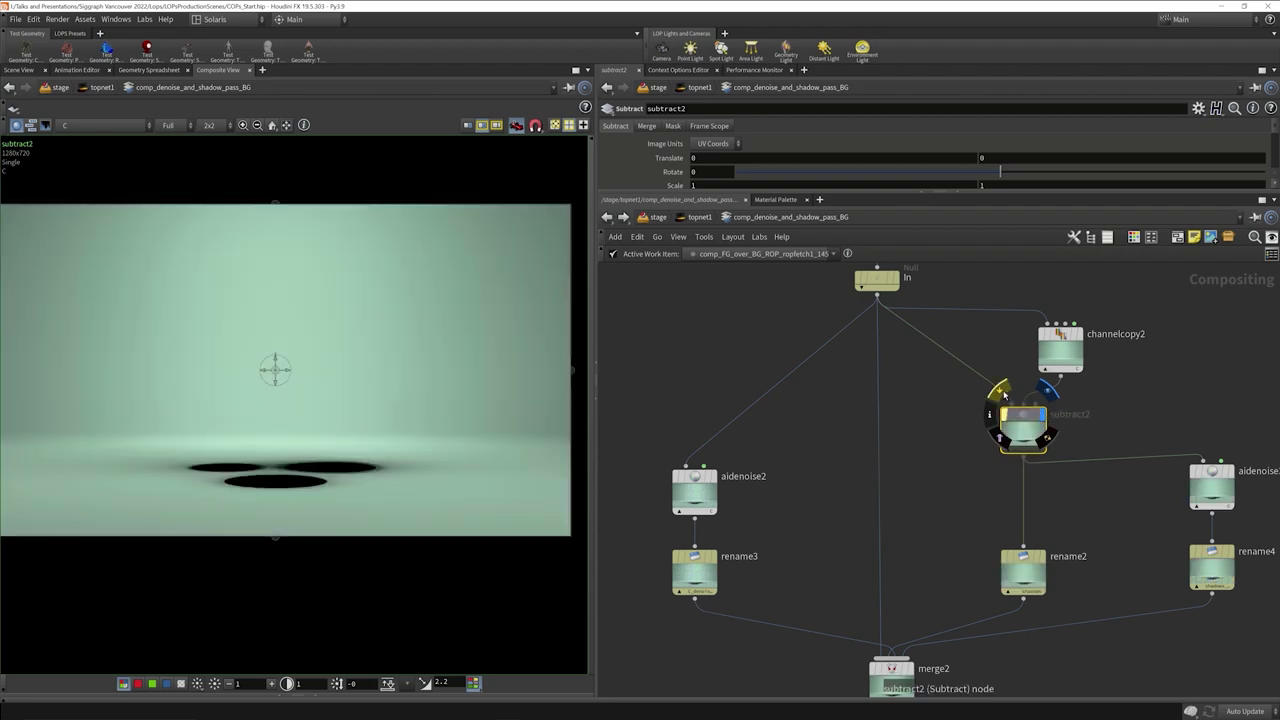
pyautogui.click(1004, 394)
# - Display the denoised shadow pass from aidenoise3 and select the three rename nodes above merge2
pyautogui.moveTo(1115, 537); pyautogui.dragTo(1054, 523, button='middle')
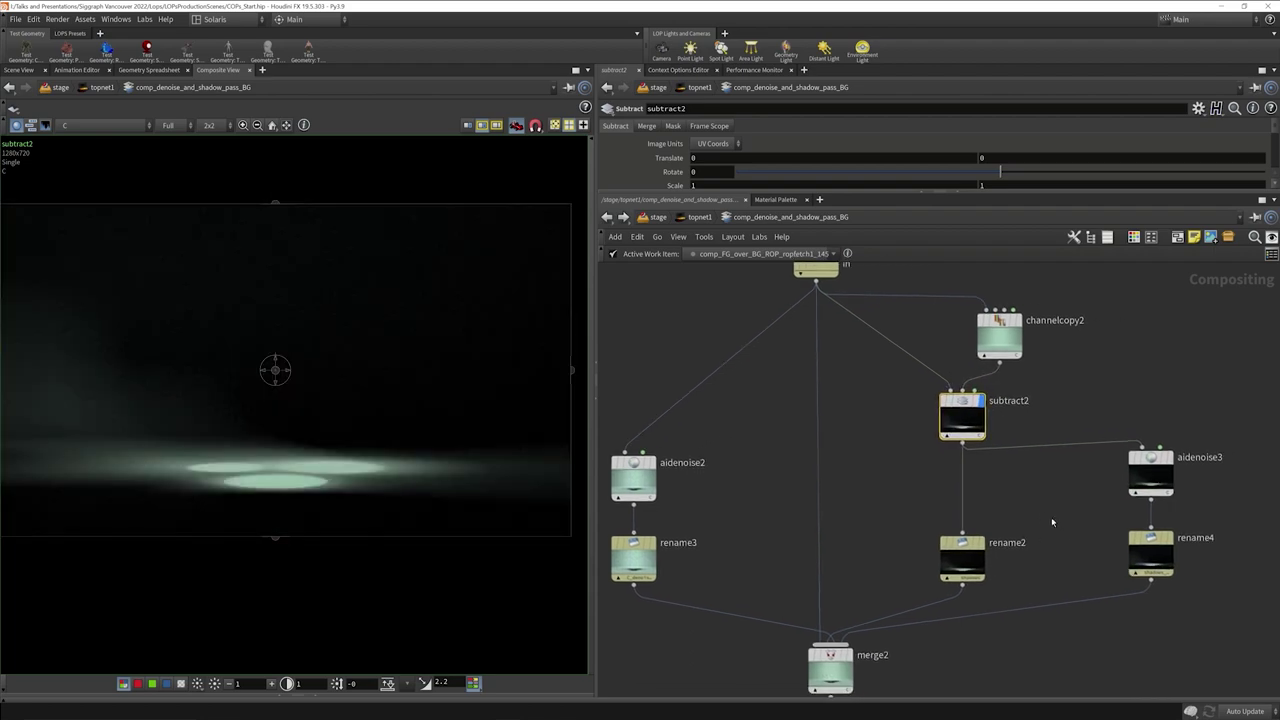
pyautogui.click(1172, 460)
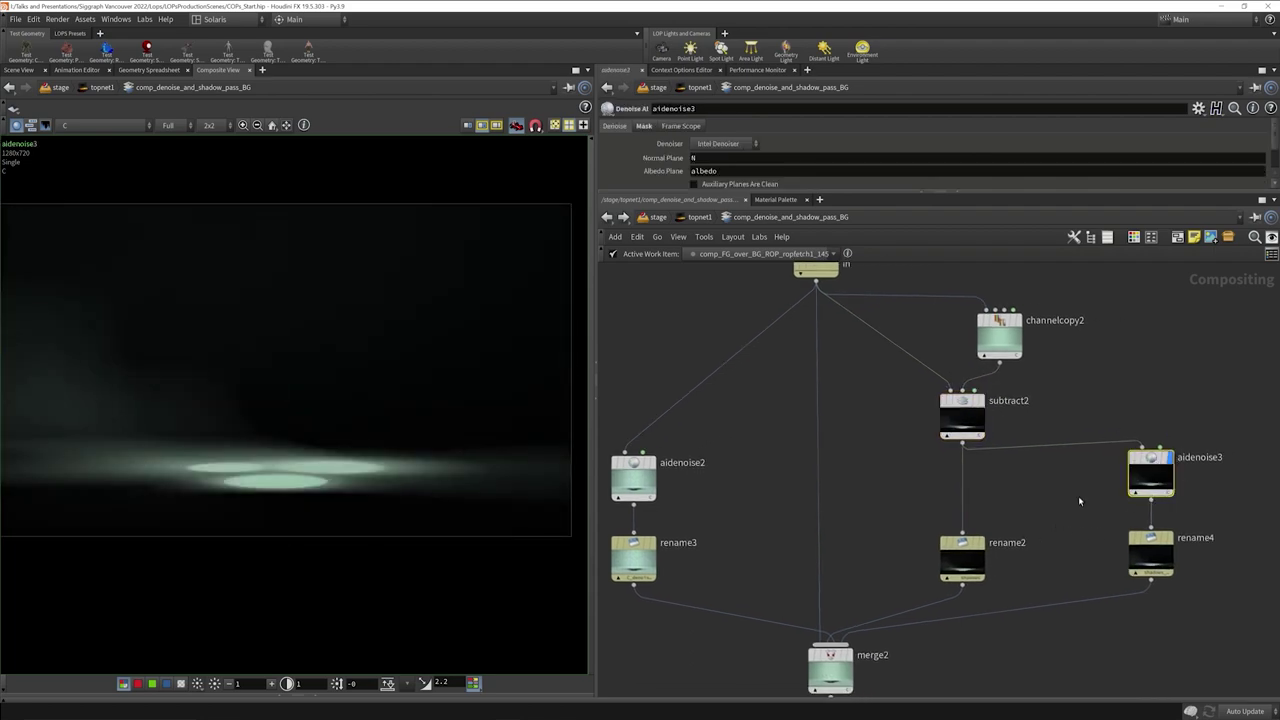
pyautogui.press('h')
pyautogui.moveTo(1190, 512); pyautogui.dragTo(746, 578)
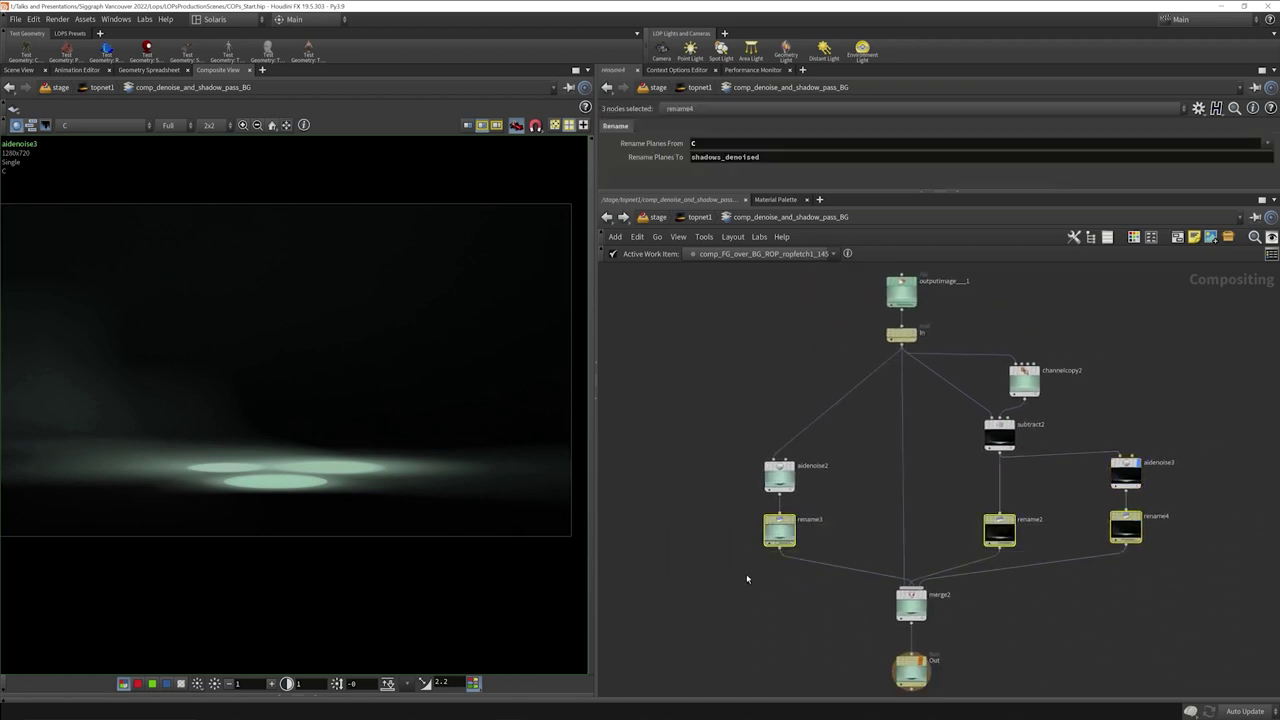
pyautogui.scroll(2, 808, 606)
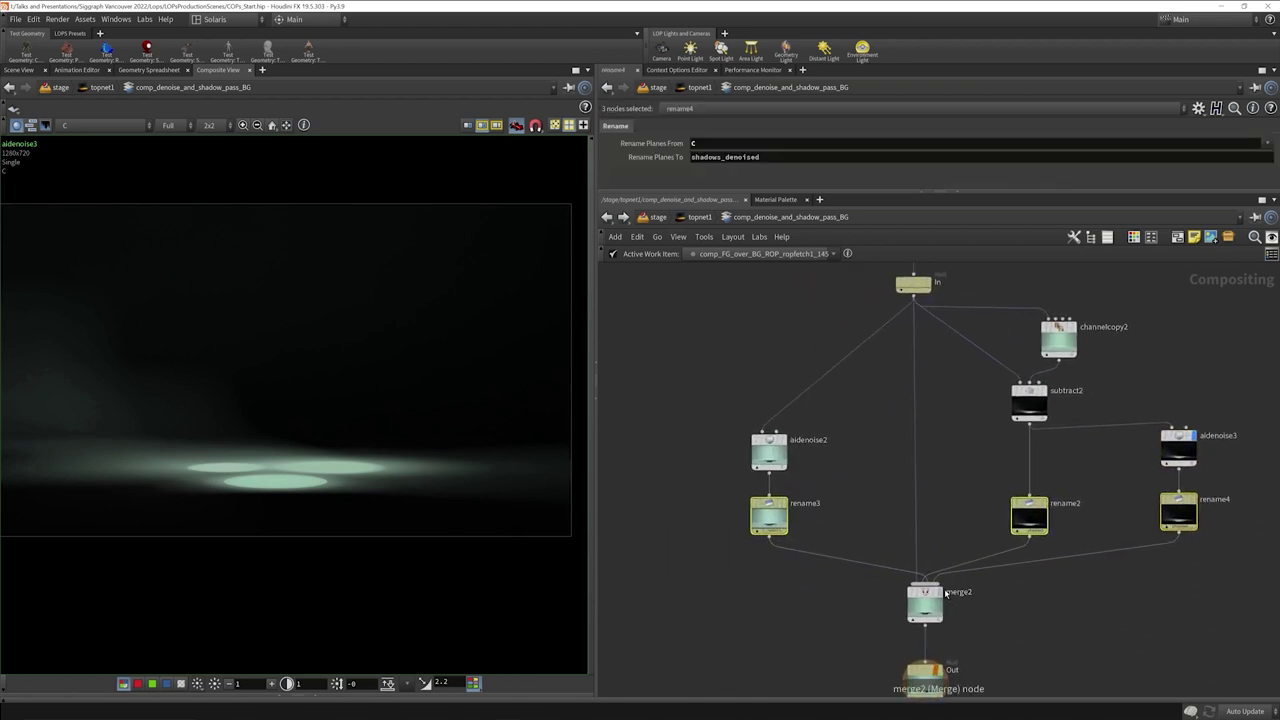
# - Display merge2 and view its shadows, C_denoised and shadows_denoised planes
pyautogui.click(926, 594)
pyautogui.click(926, 594)
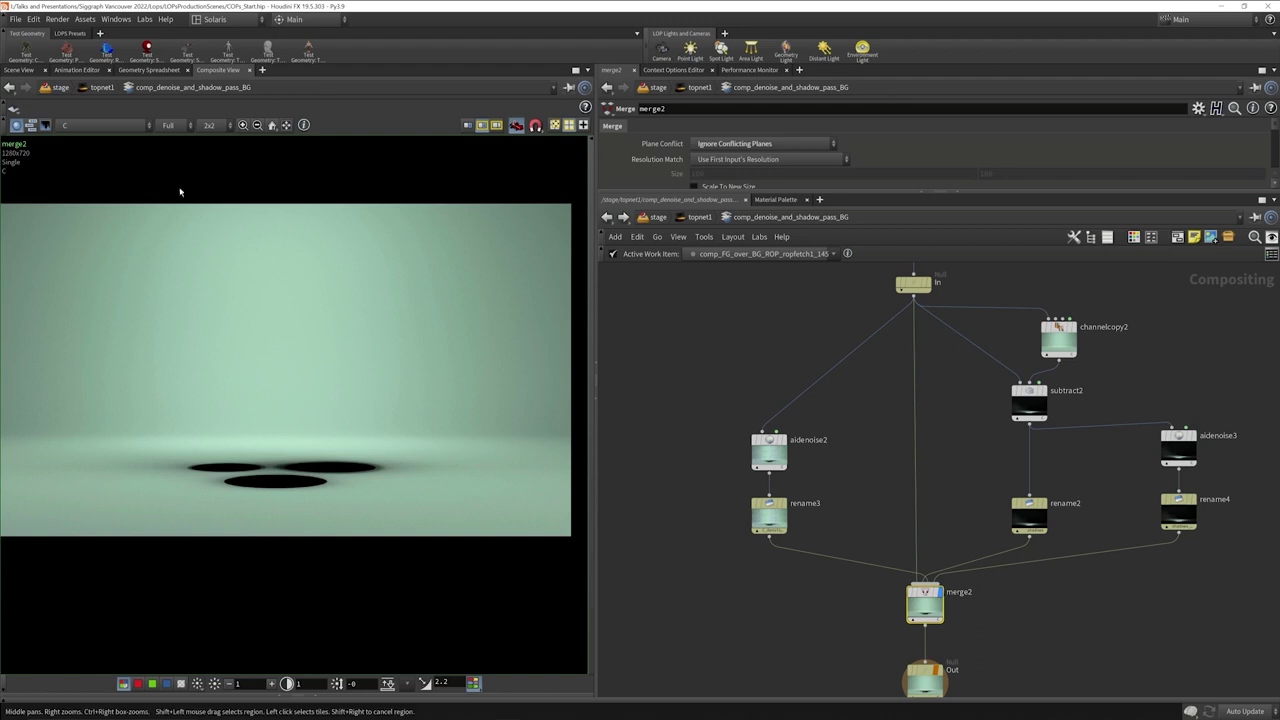
pyautogui.click(147, 127)
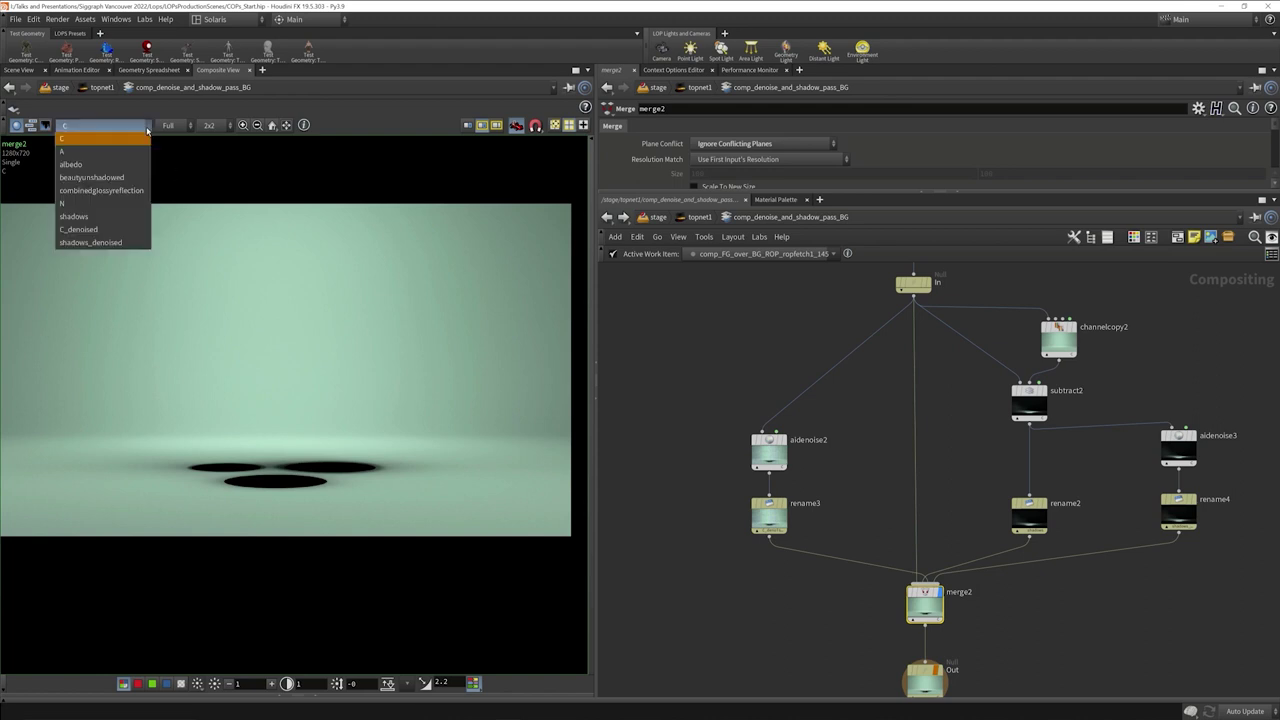
pyautogui.click(118, 216)
pyautogui.click(110, 126)
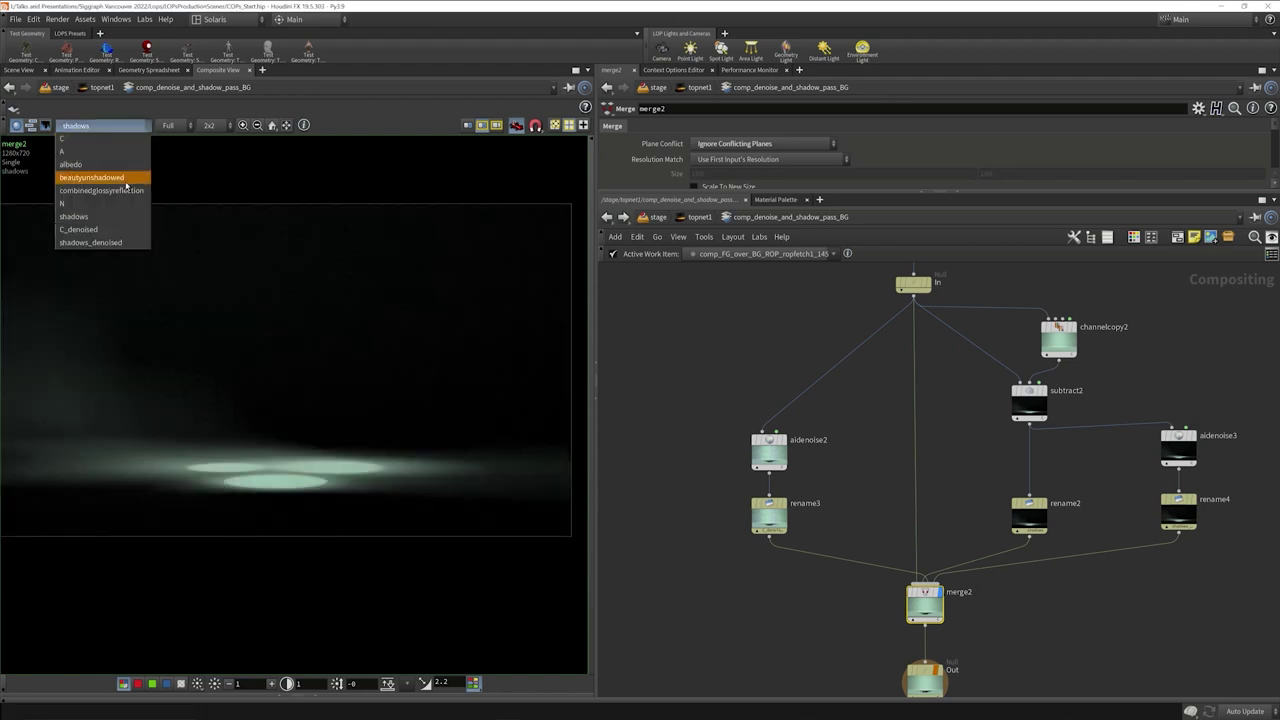
pyautogui.click(118, 230)
pyautogui.click(110, 126)
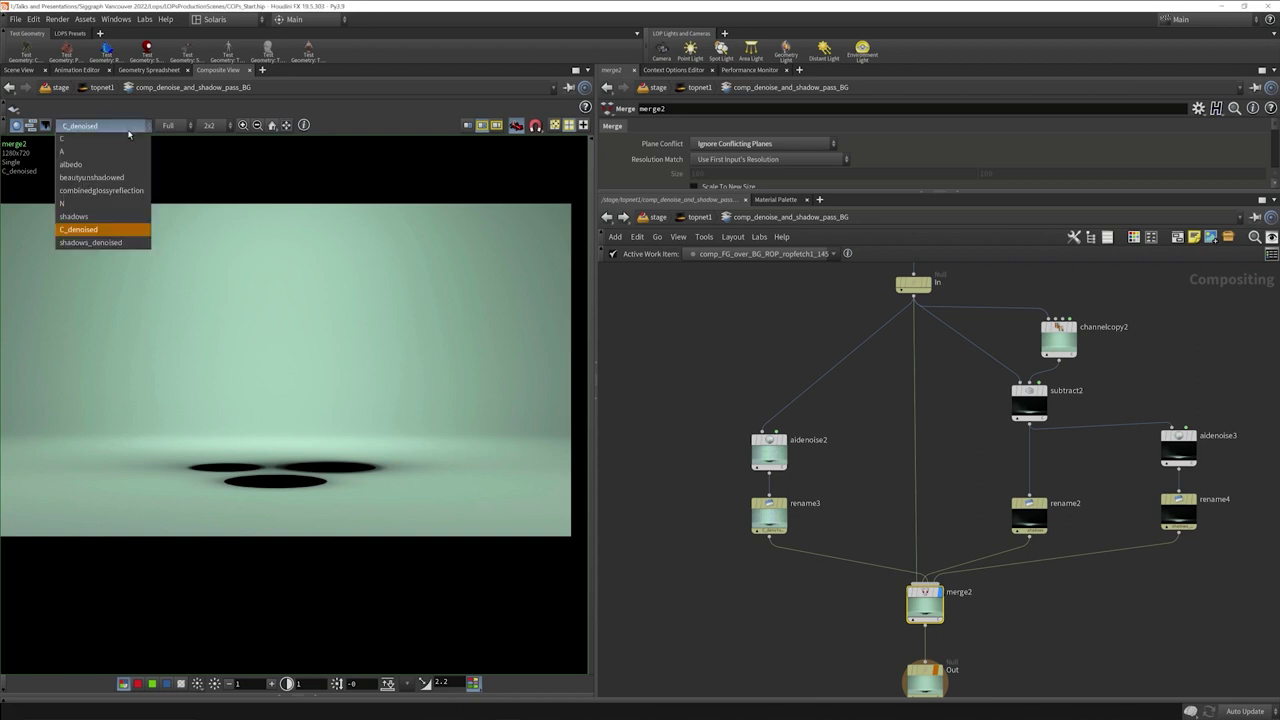
pyautogui.click(110, 246)
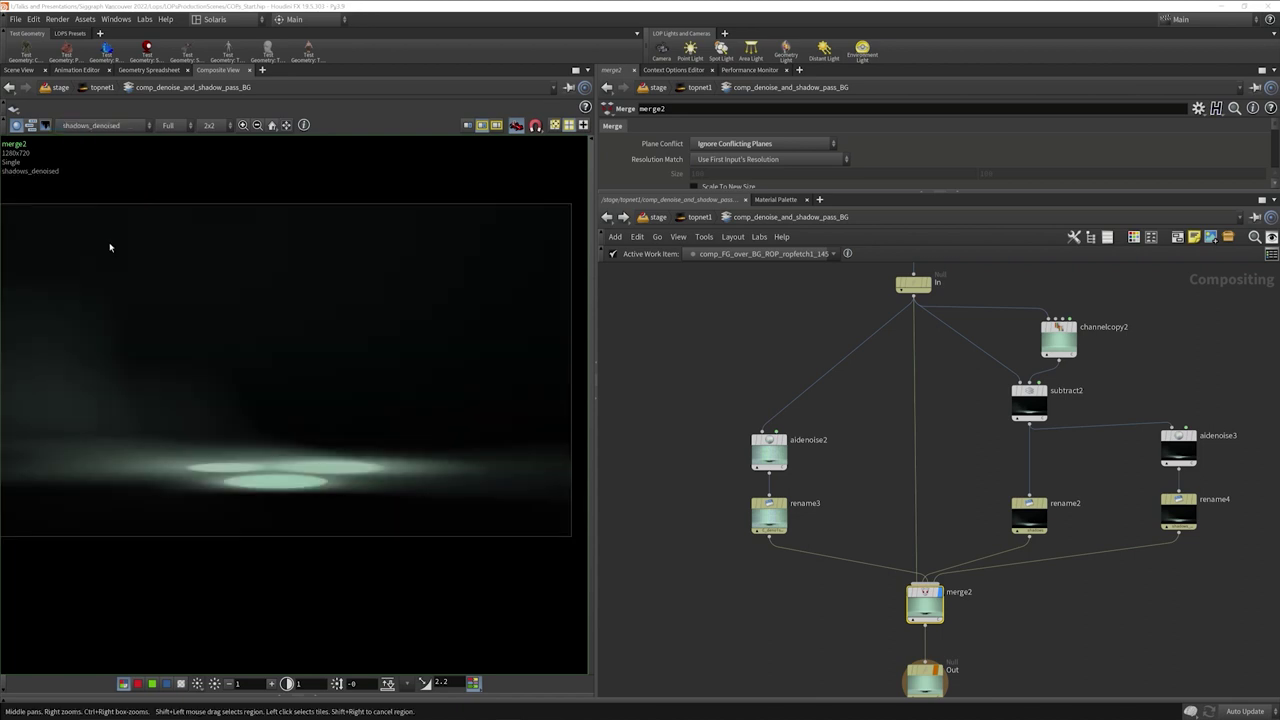
# - Go back up to topnet1, select denoise_and_shadow_BG_ROP, and view the C_denoised and C planes of the merged background
pyautogui.press('u')
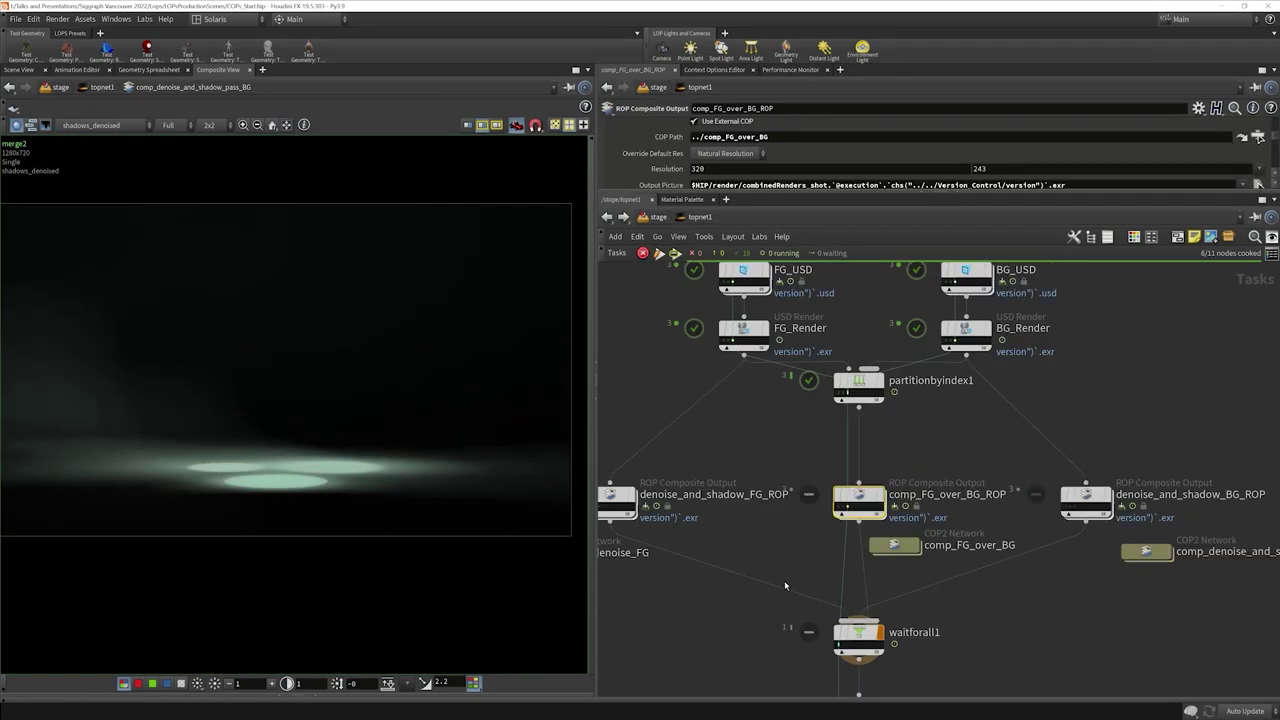
pyautogui.click(1071, 514)
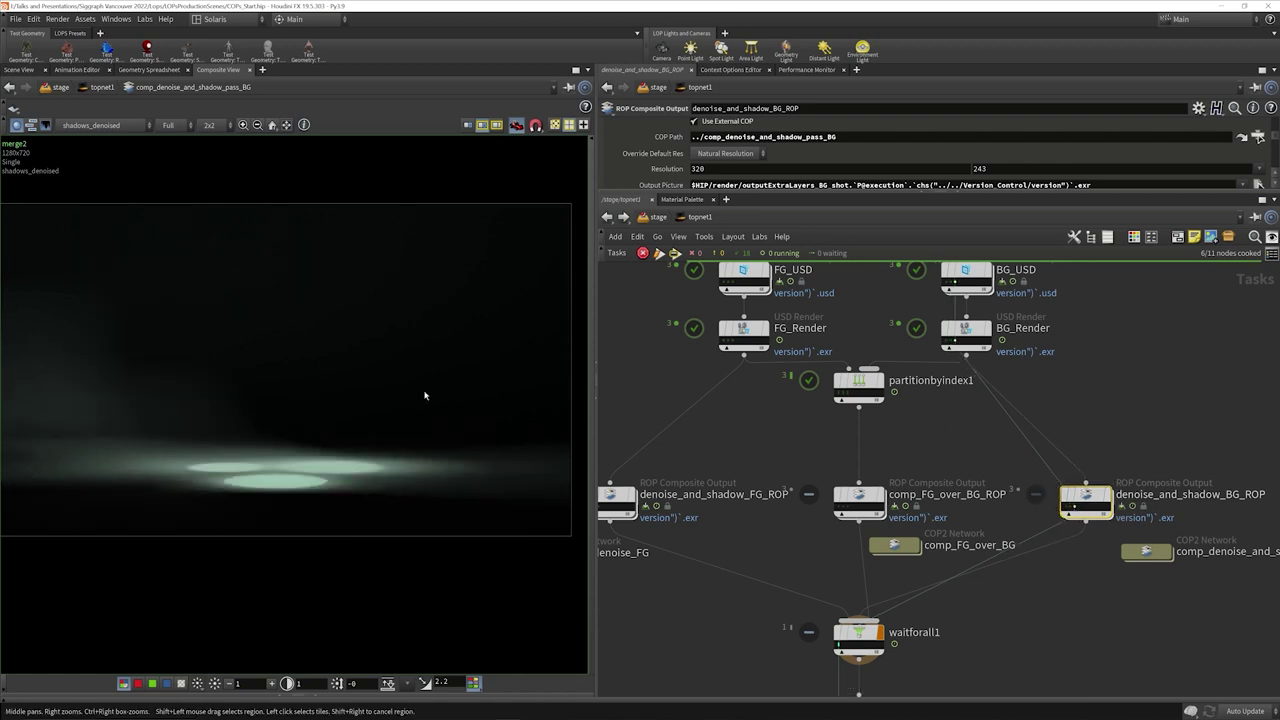
pyautogui.click(124, 127)
pyautogui.click(115, 229)
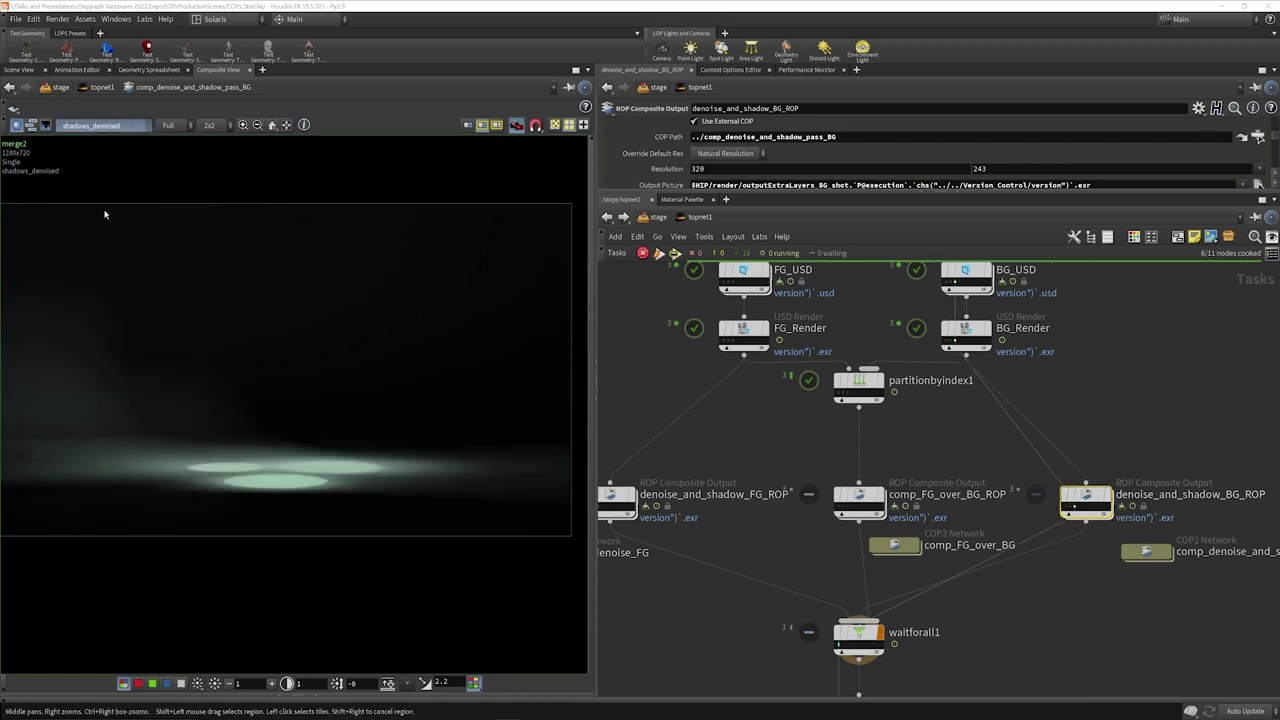
pyautogui.click(122, 127)
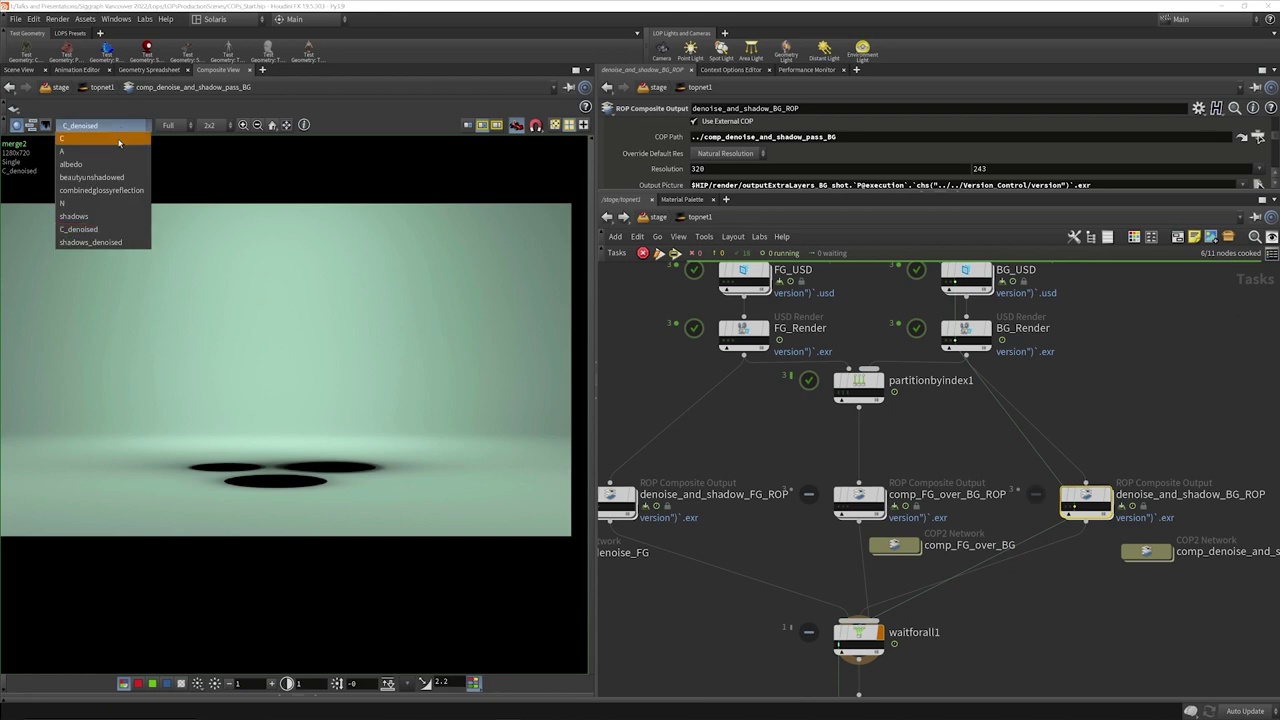
pyautogui.click(120, 139)
# - Cook comp_FG_over_BG_ROP and the remaining composite output nodes through to output0 in topnet1
pyautogui.scroll(-3, 670, 588)
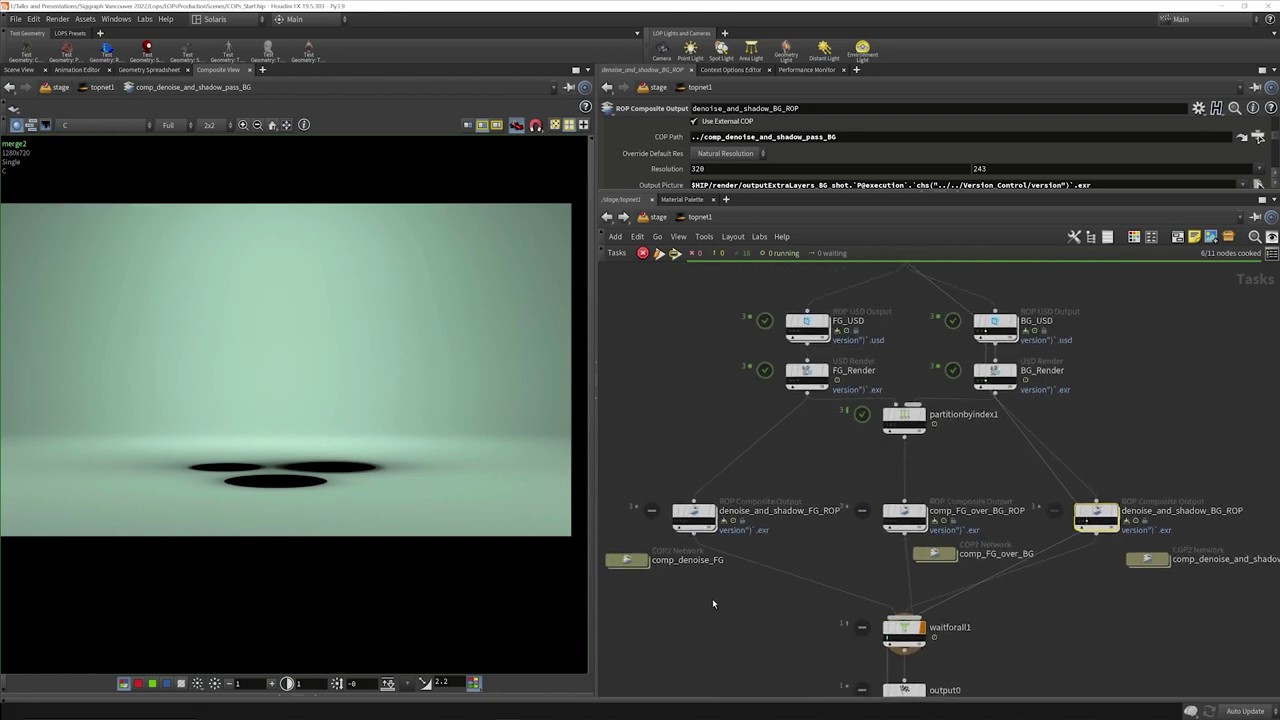
pyautogui.scroll(-2, 760, 585)
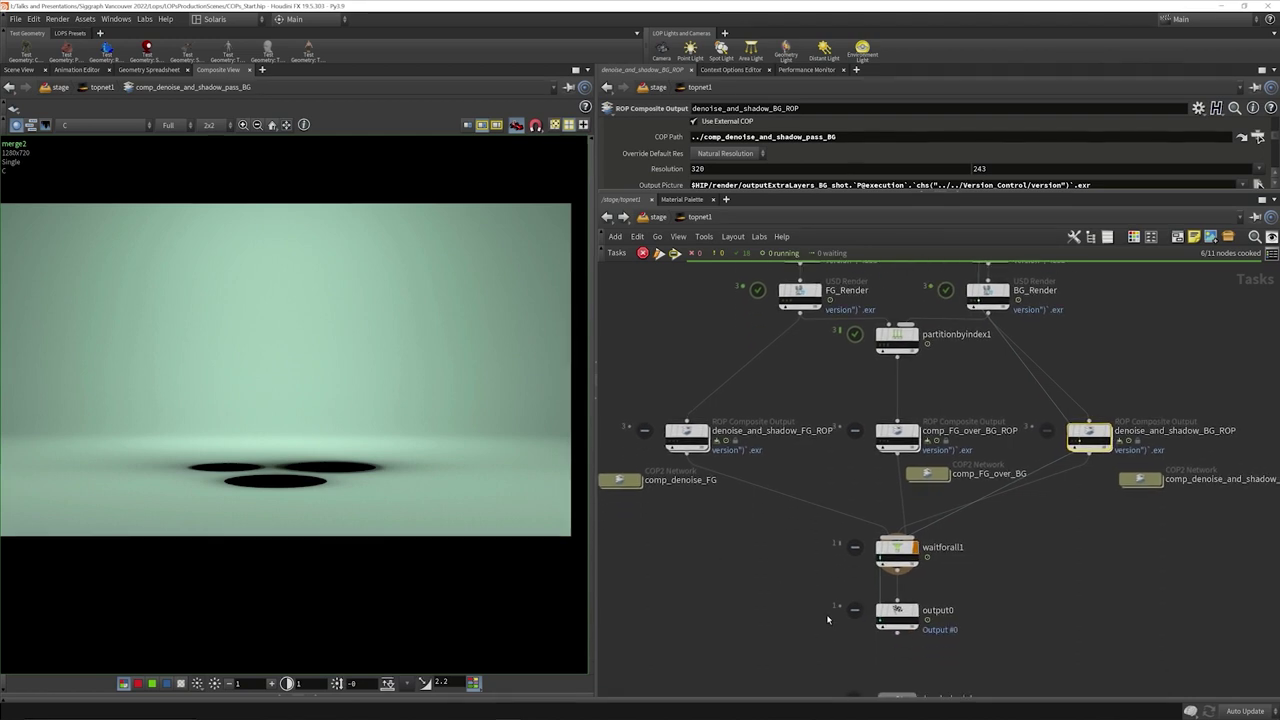
pyautogui.click(898, 612)
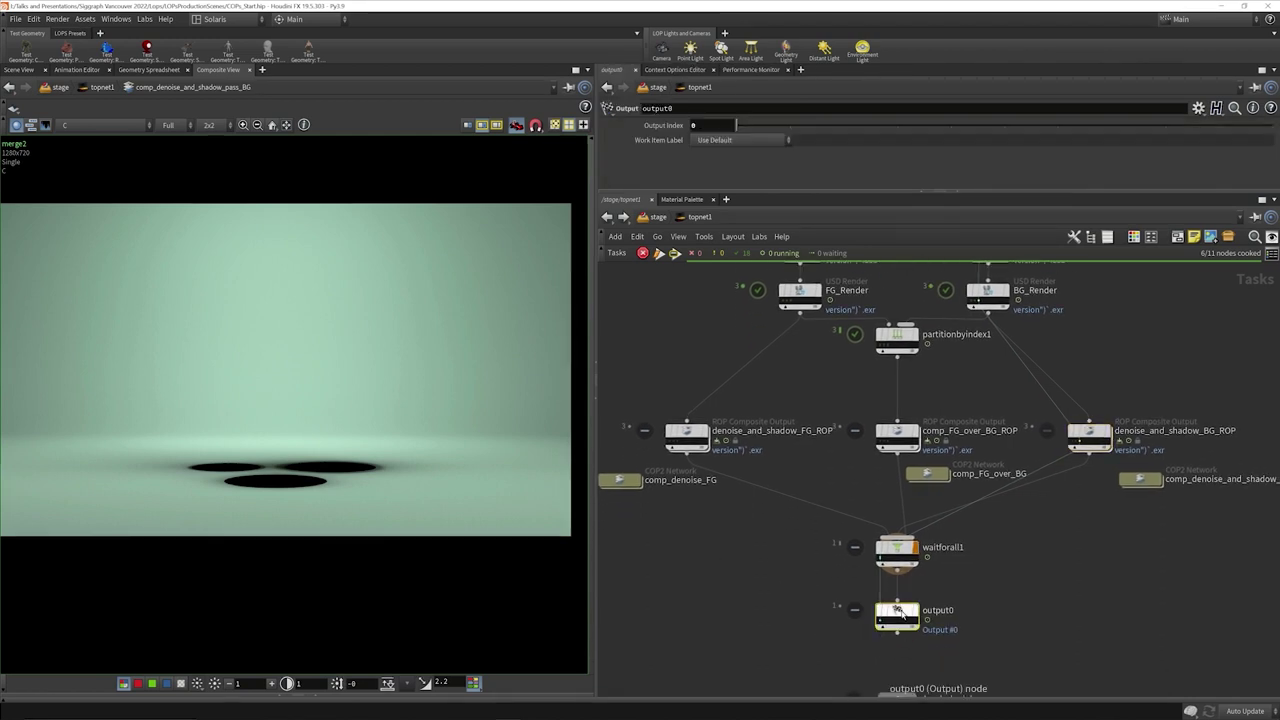
pyautogui.rightClick(899, 432)
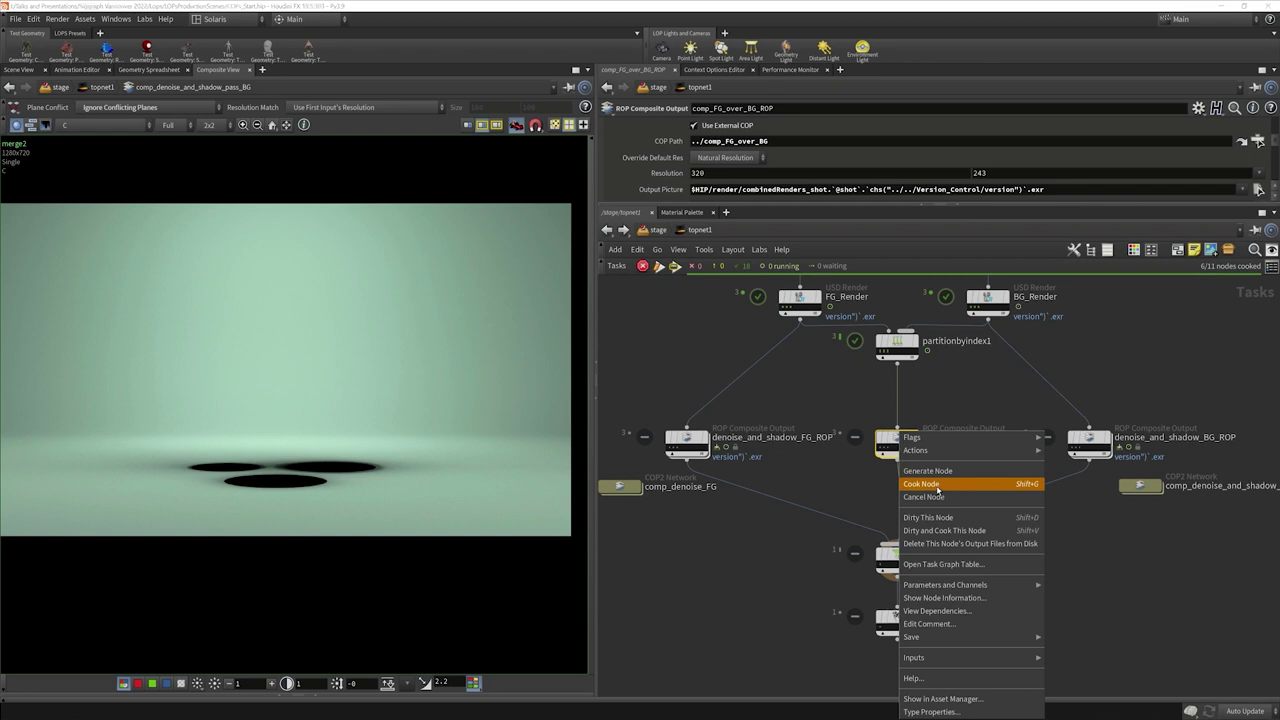
pyautogui.click(921, 484)
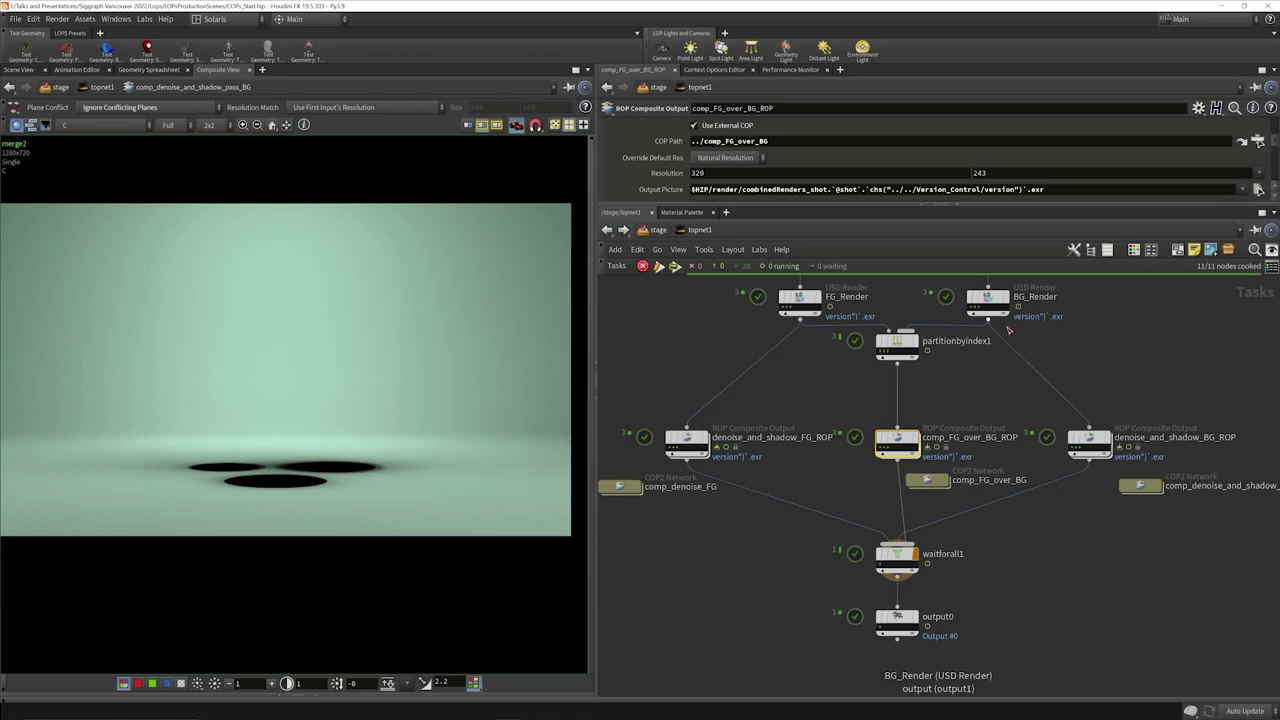
# - Switch to Adobe Bridge and review the combinedRenders, outputExtraLayers_BG and outputExtraLayers_FG EXR files
pyautogui.press('super+Tab')
pyautogui.click(678, 248)
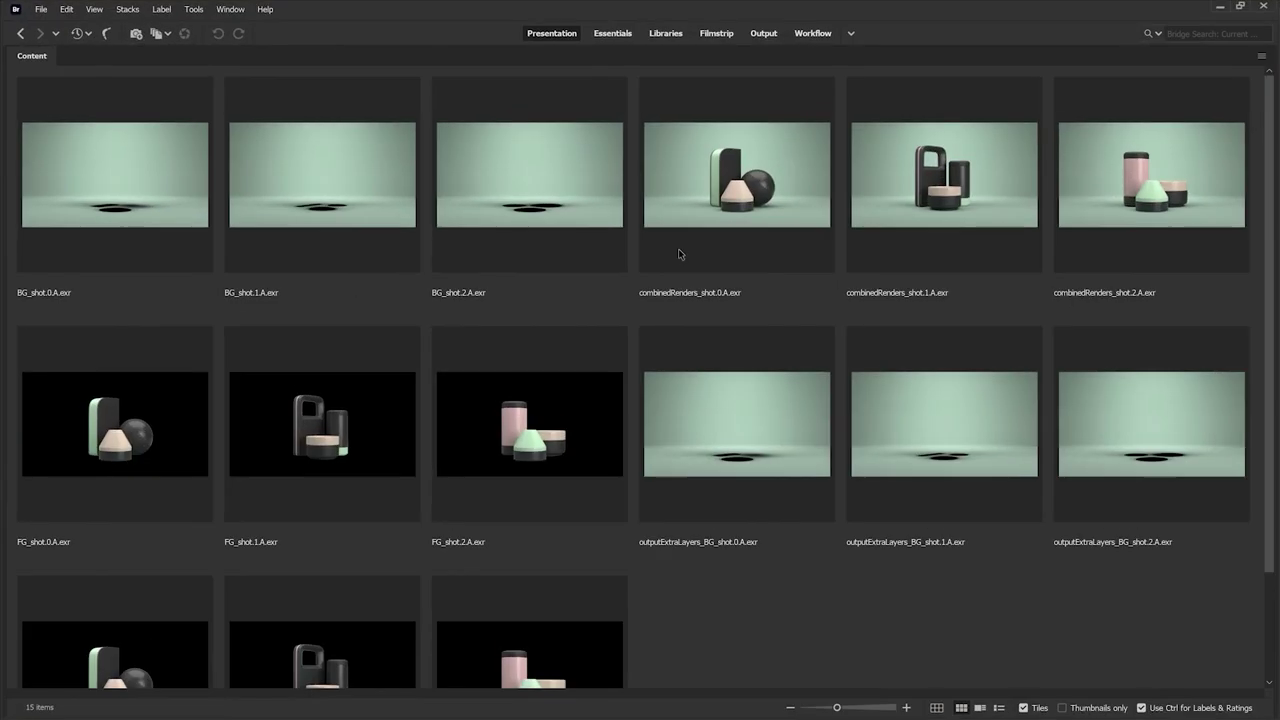
pyautogui.scroll(-2, 839, 573)
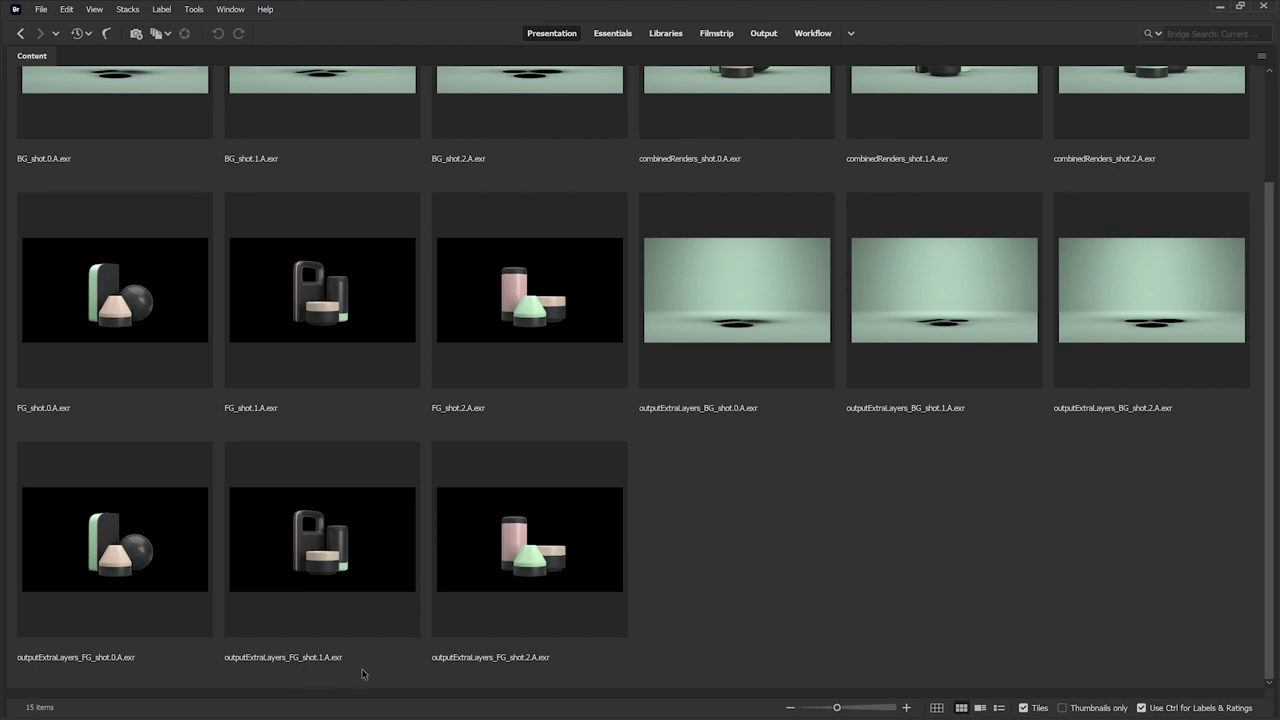
# - Switch to MPlay and view the shadows, C_denoised and shadows_denoised planes of outputExtraLayers_BG_shot.0.A.exr
pyautogui.press('super+Tab')
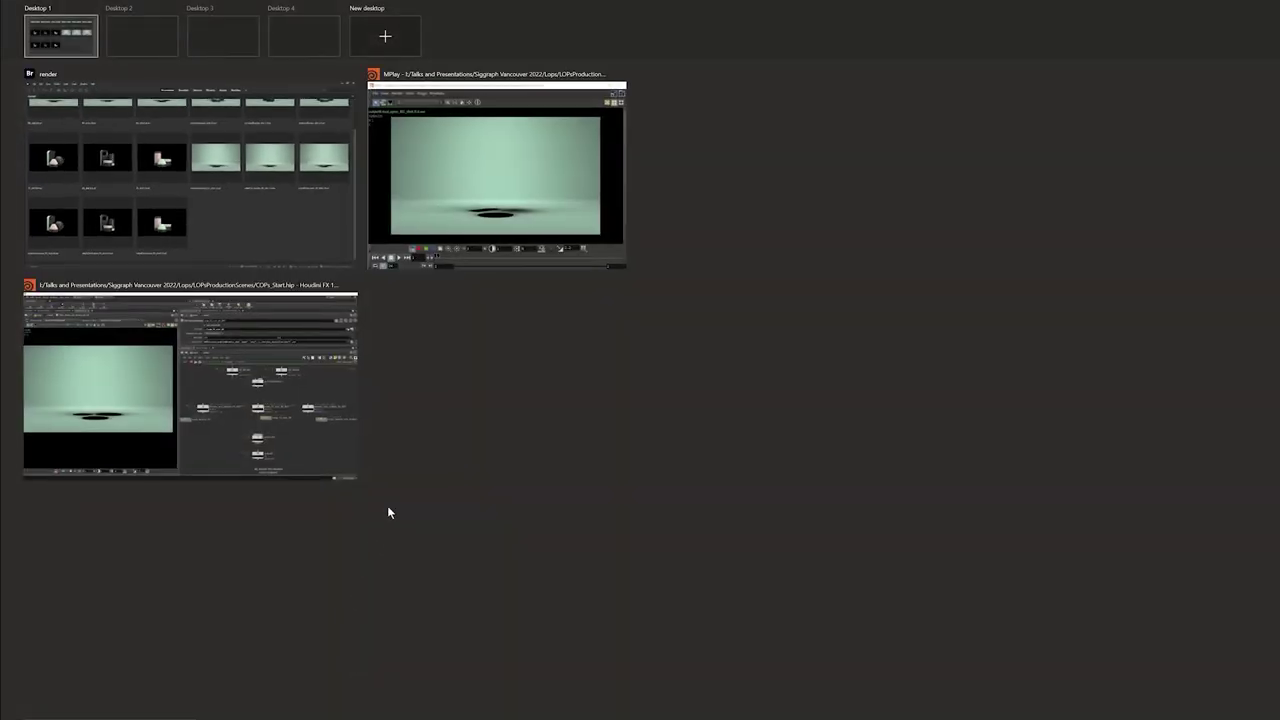
pyautogui.click(518, 234)
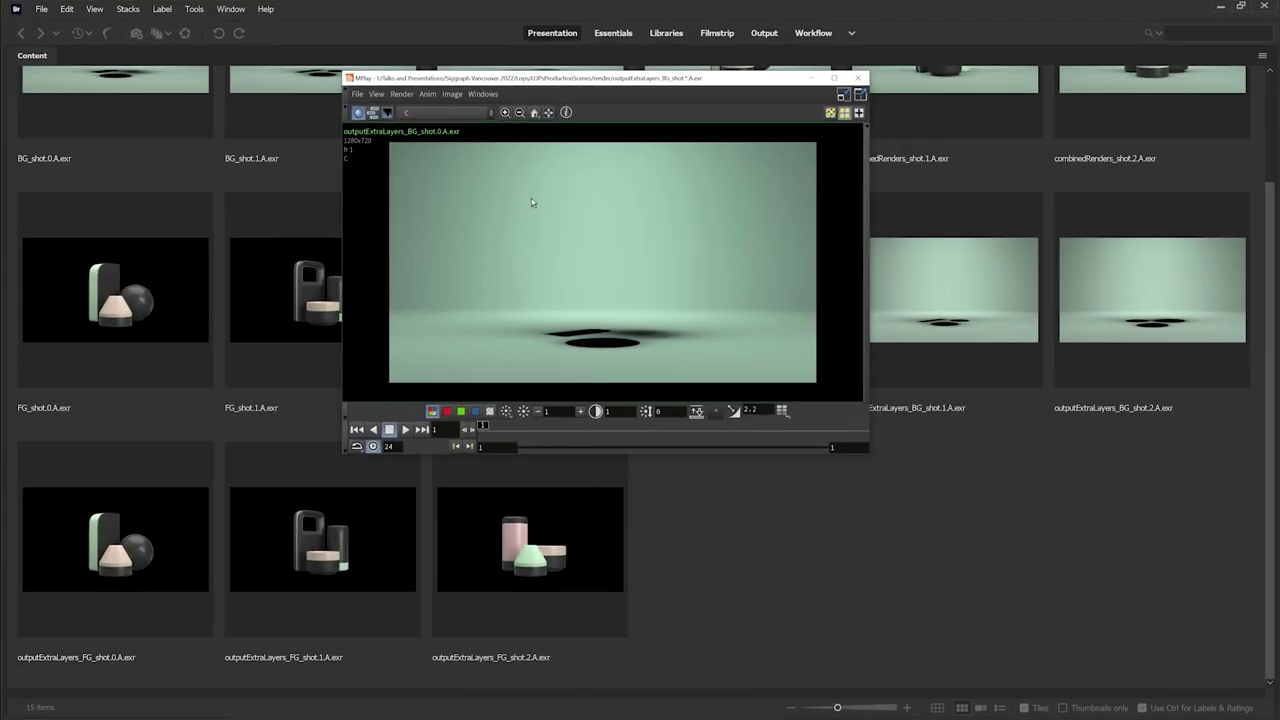
pyautogui.click(489, 113)
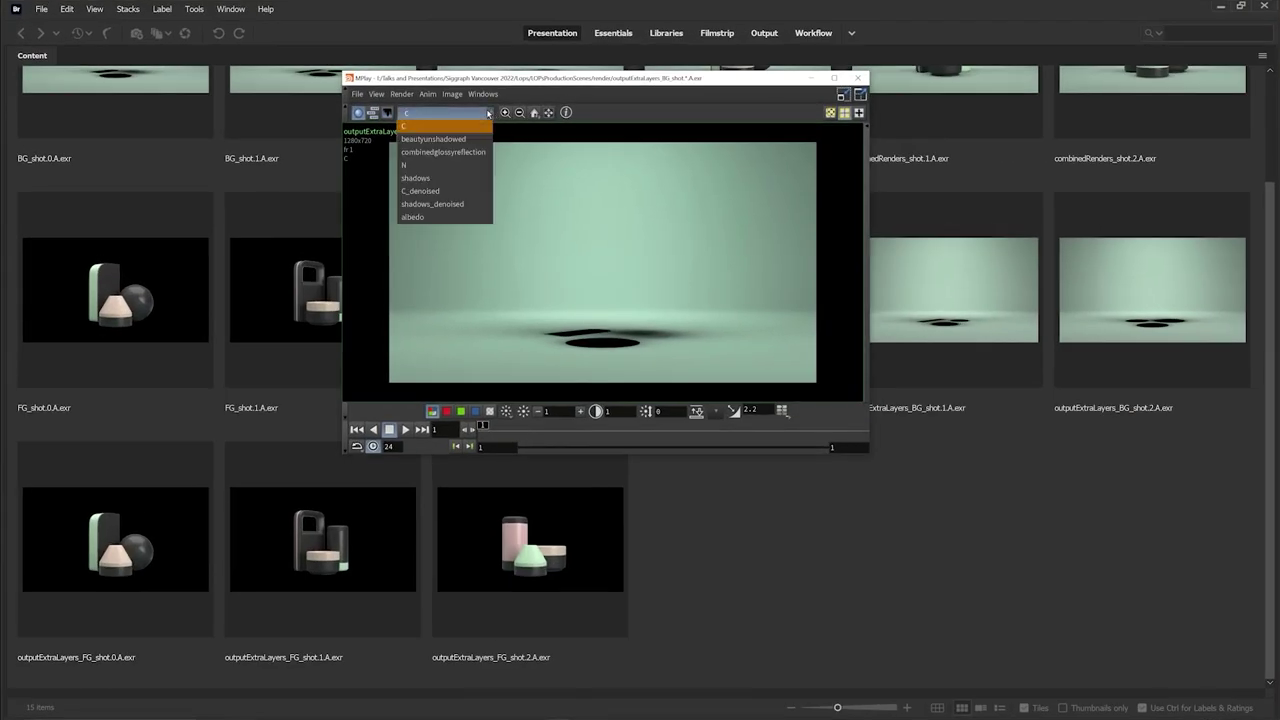
pyautogui.click(484, 181)
pyautogui.click(486, 114)
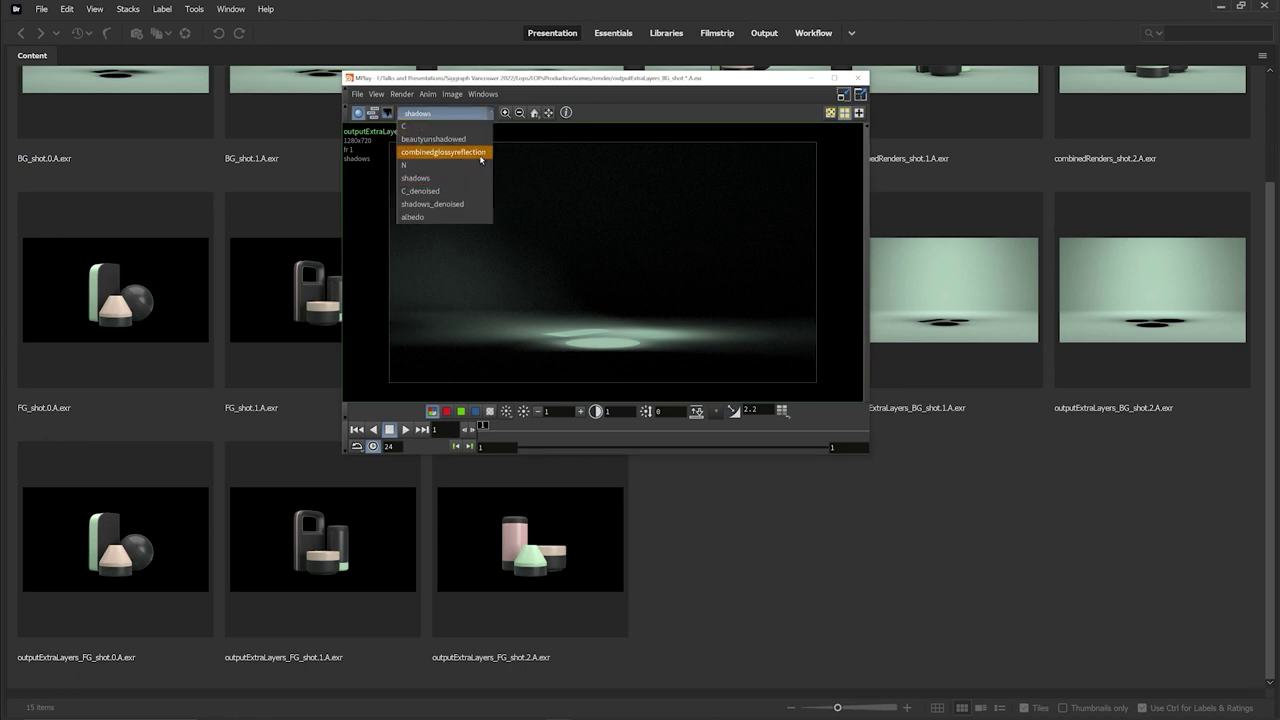
pyautogui.click(476, 190)
pyautogui.click(490, 116)
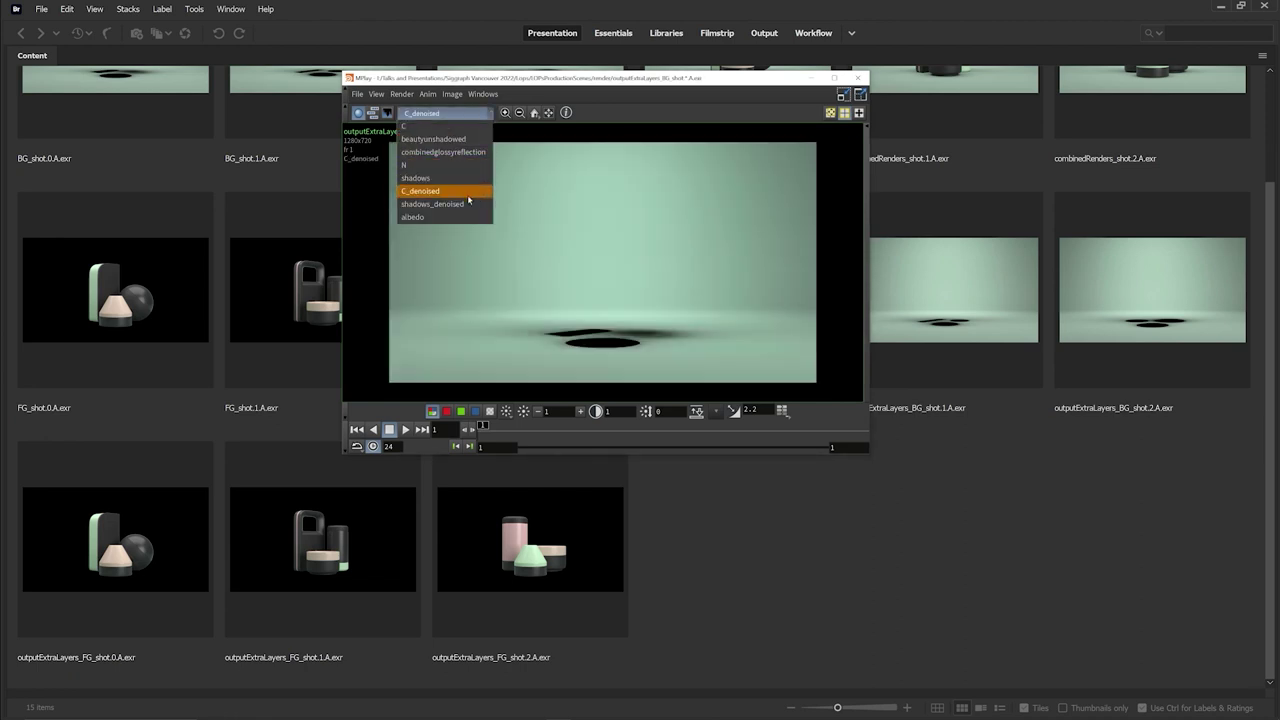
pyautogui.click(468, 206)
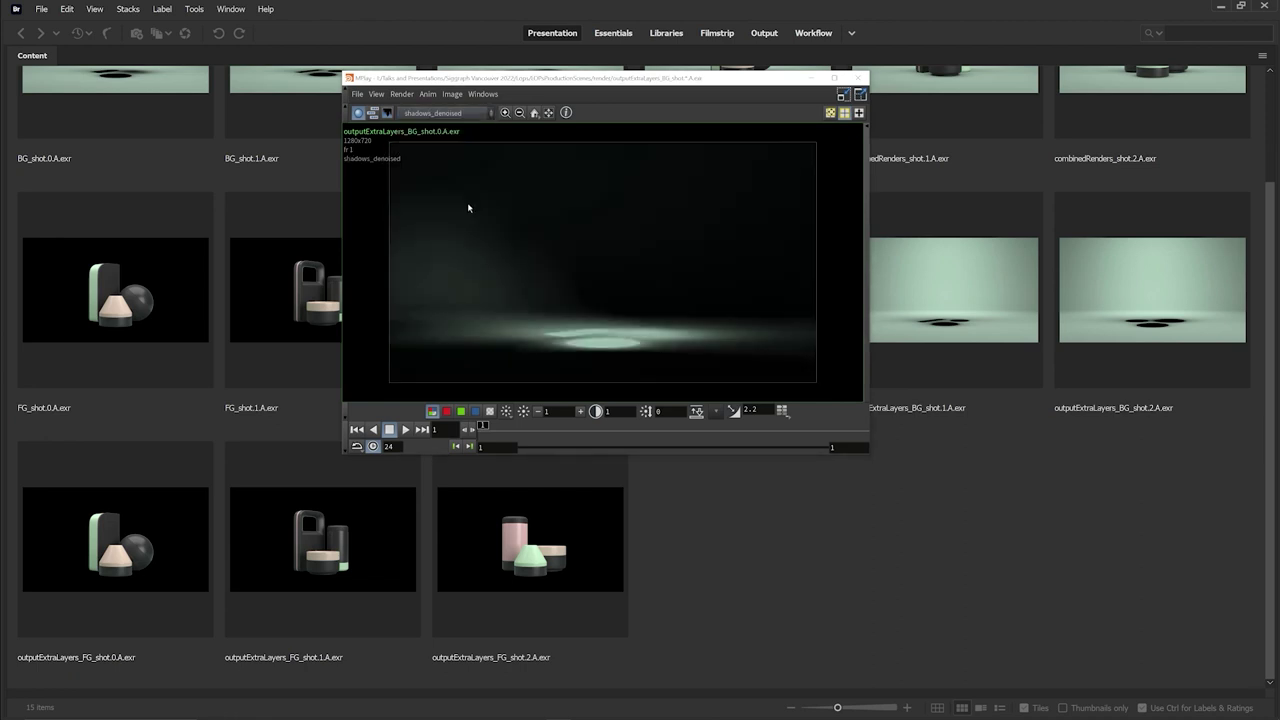
pyautogui.click(363, 674)
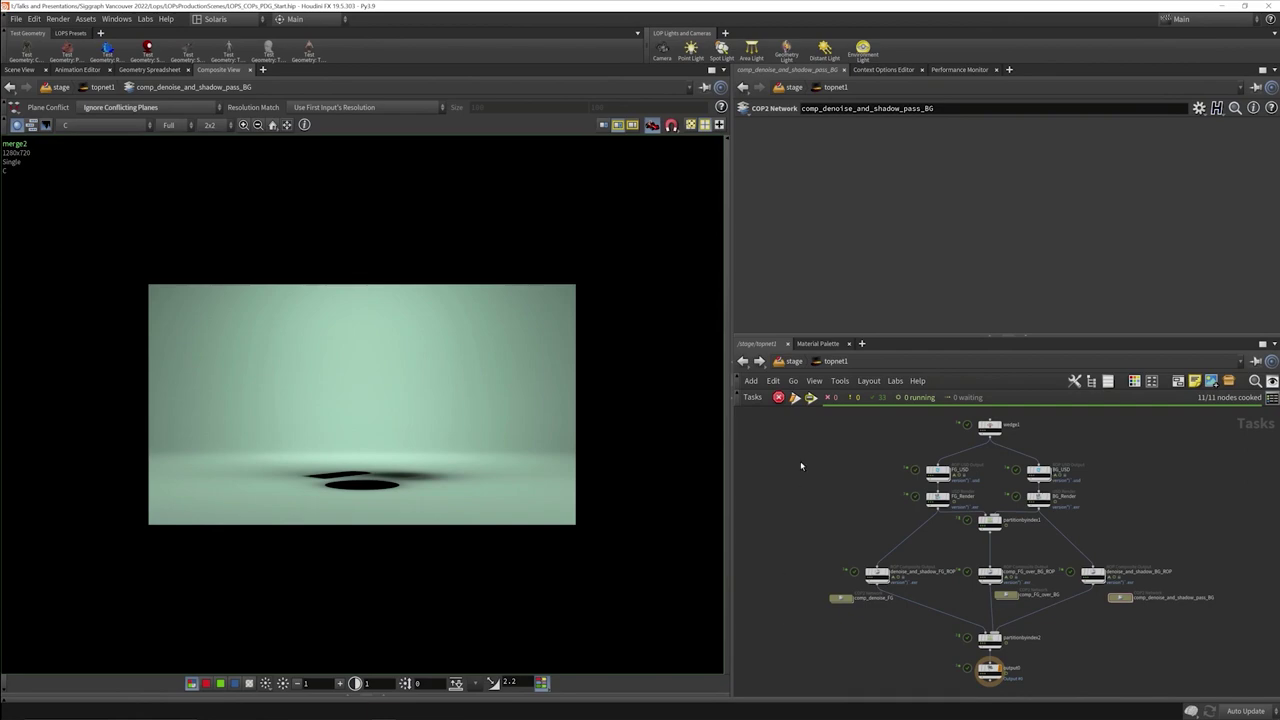
# - Return to the stage network with the scene view displayed and turn off the bypass on the light mixer node below the light chain
pyautogui.click(795, 362)
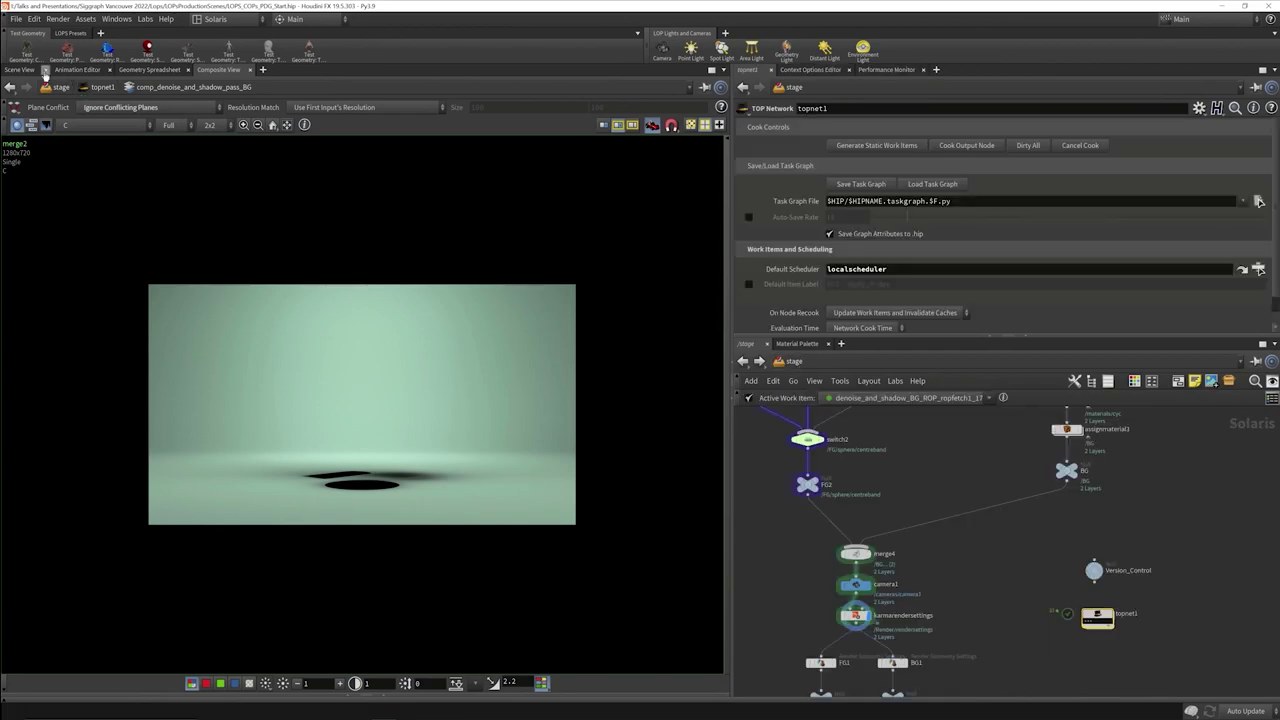
pyautogui.click(44, 72)
pyautogui.moveTo(783, 550); pyautogui.dragTo(821, 555, button='middle')
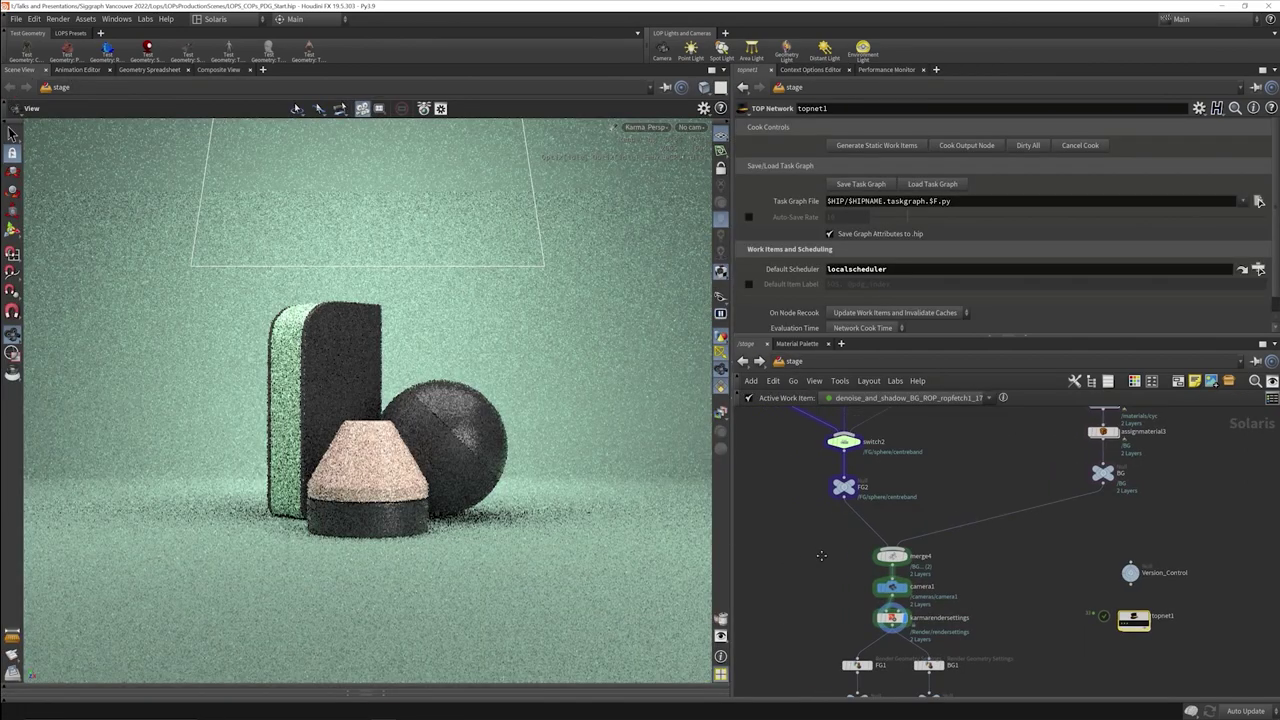
pyautogui.moveTo(969, 502); pyautogui.dragTo(970, 560, button='middle')
pyautogui.moveTo(940, 492)
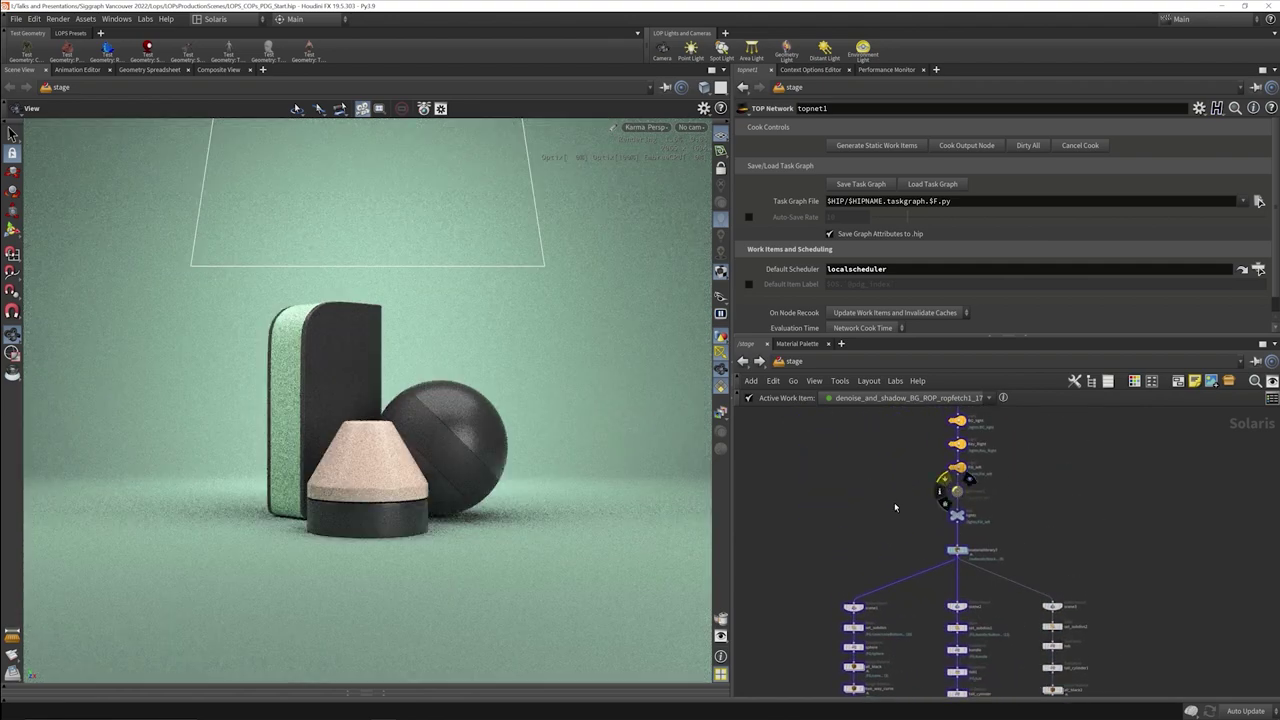
pyautogui.press('r')
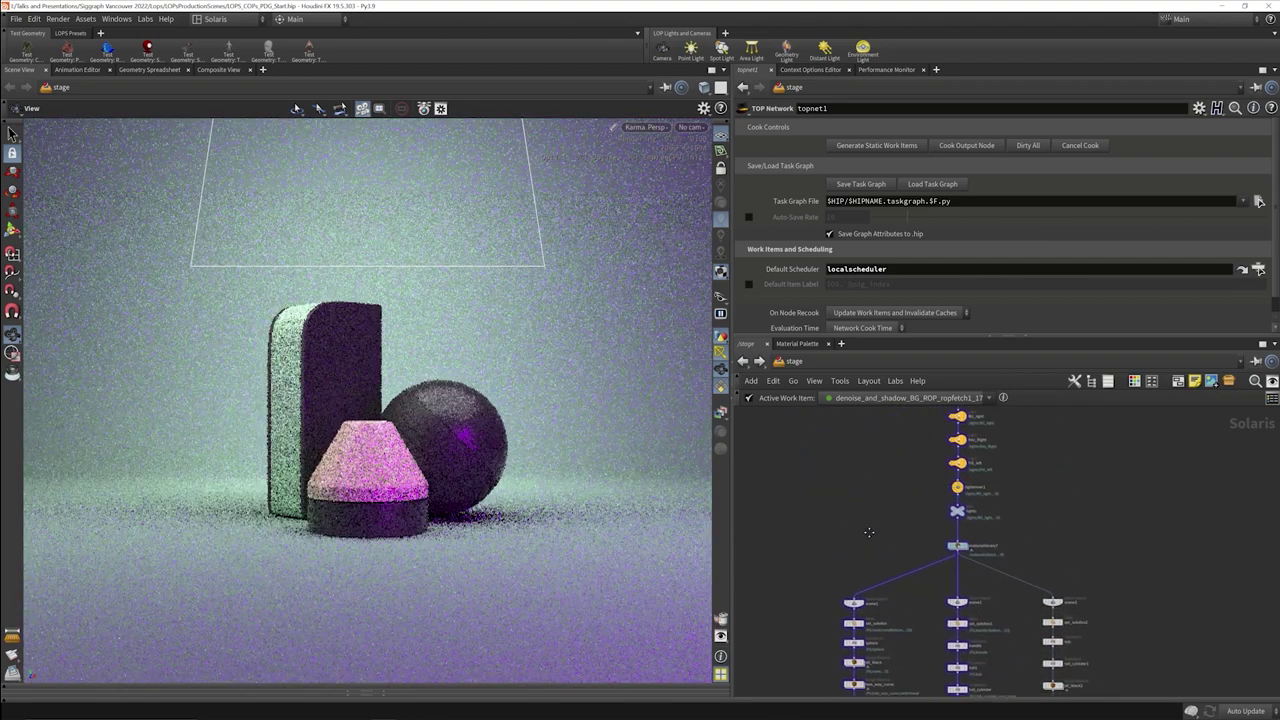
# - Insert a Prune node after sphere_stripe in the scene_1 branch and set its primitive pattern to /FG/sphere
pyautogui.moveTo(894, 506); pyautogui.dragTo(893, 420, button='middle')
pyautogui.scroll(5, 852, 620)
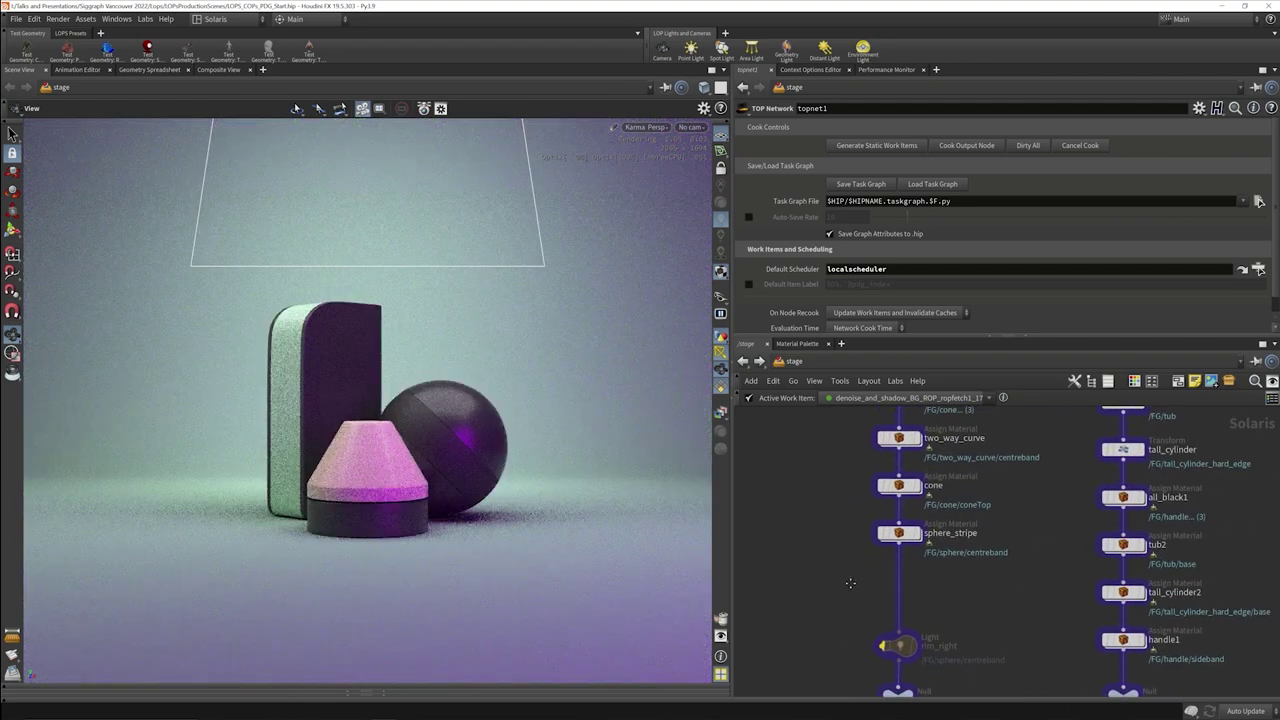
pyautogui.press('Tab')
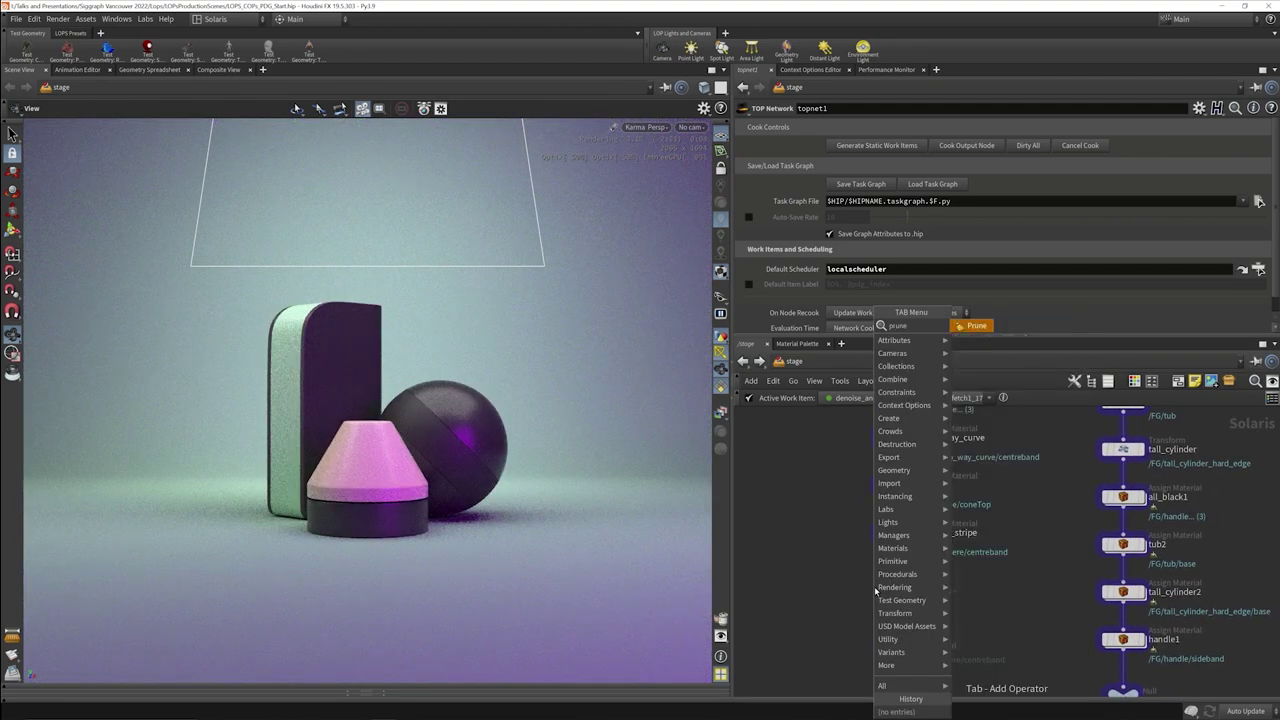
pyautogui.press('Escape')
pyautogui.click(898, 582)
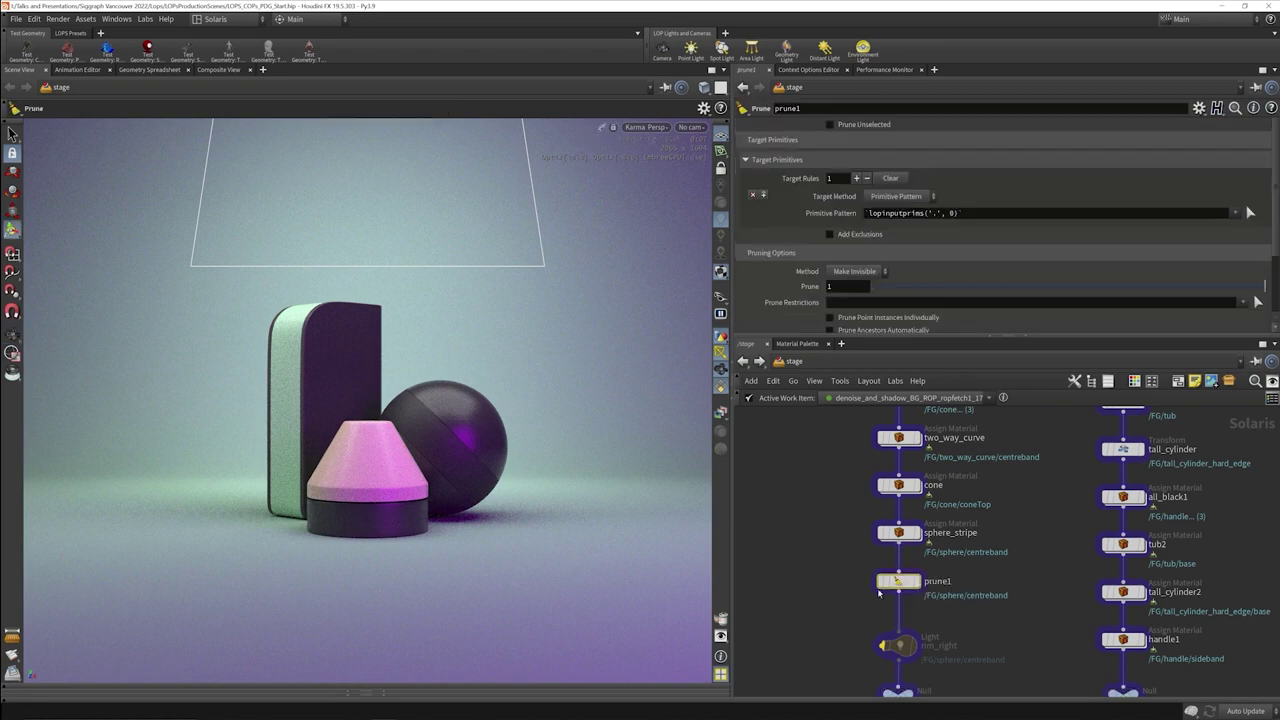
pyautogui.click(1250, 212)
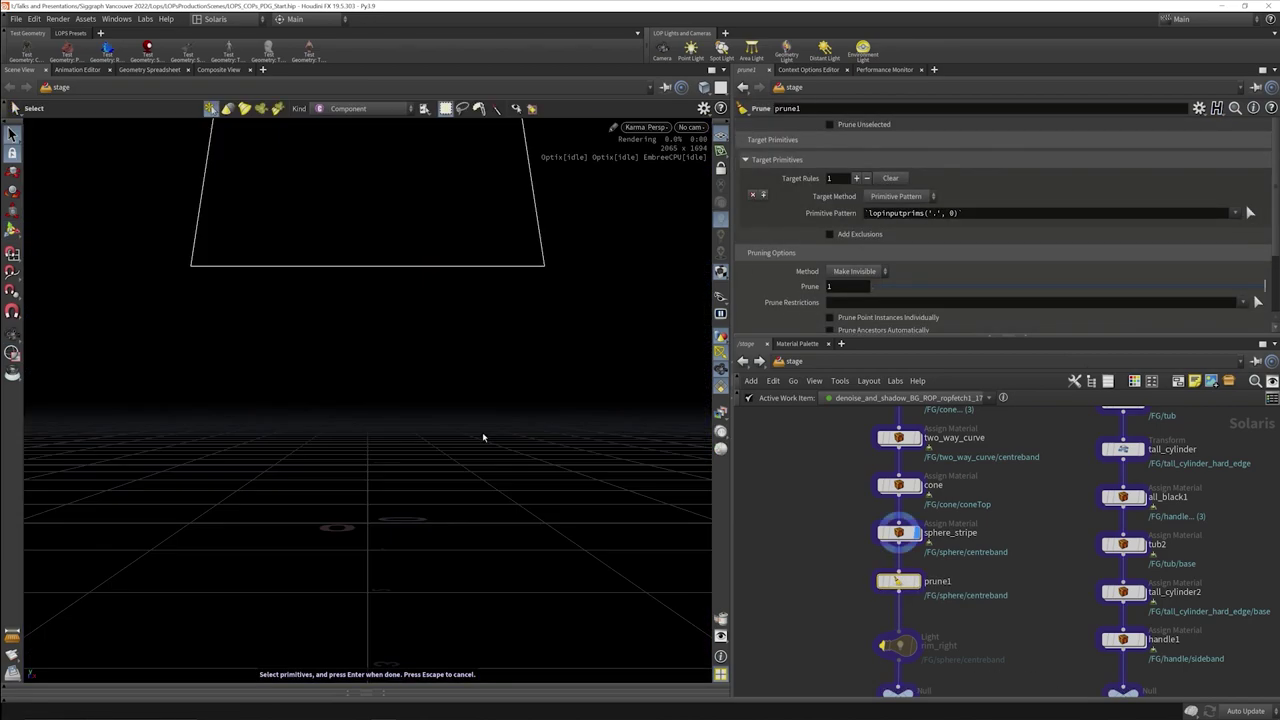
pyautogui.click(483, 437)
pyautogui.press('Return')
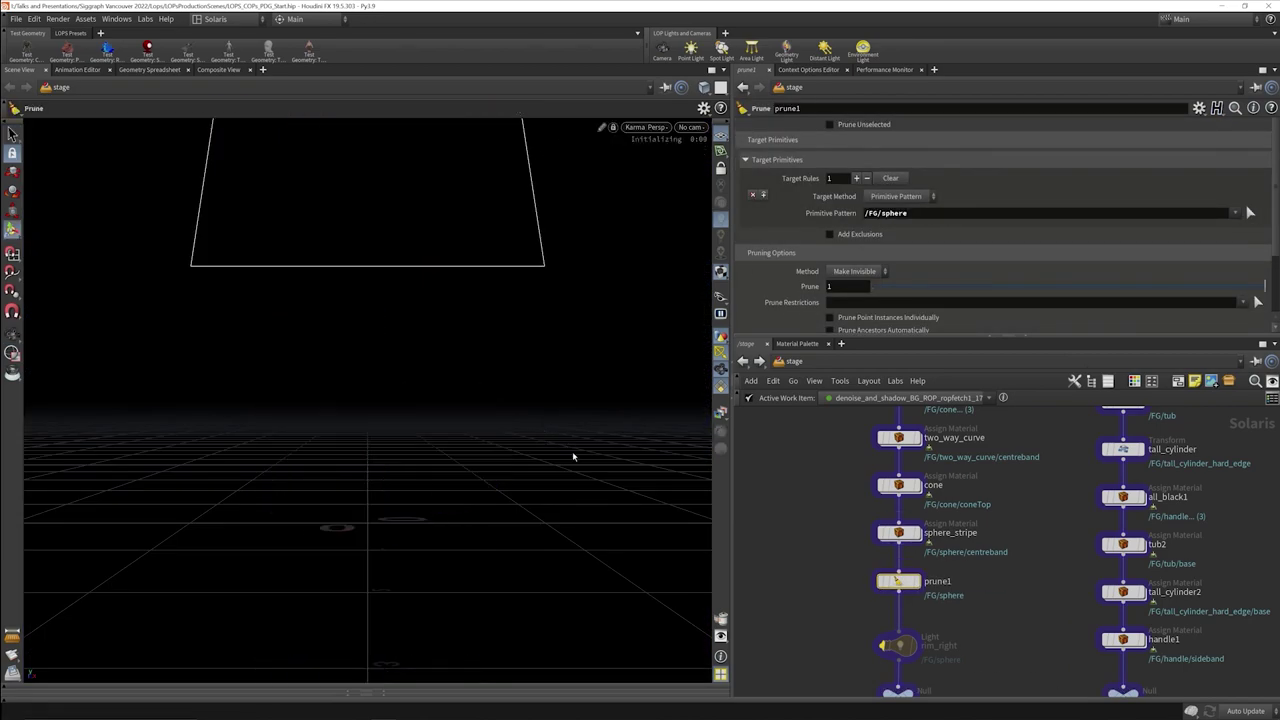
# - Preview the other two scene variations by activating work items denoise_and_shadow_BG_ROP_ropfetch1_19 and denoise_and_shadow_BG_ROP_ropfetch1_21
pyautogui.scroll(-5, 848, 620)
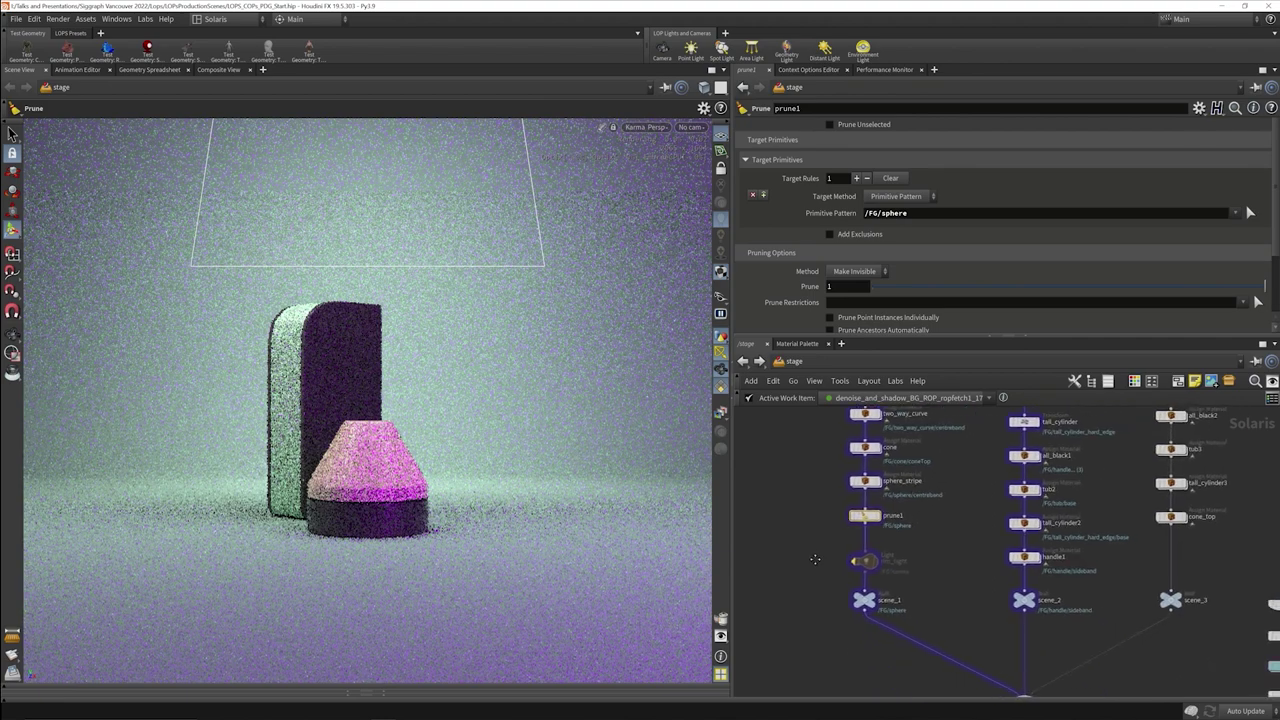
pyautogui.click(872, 400)
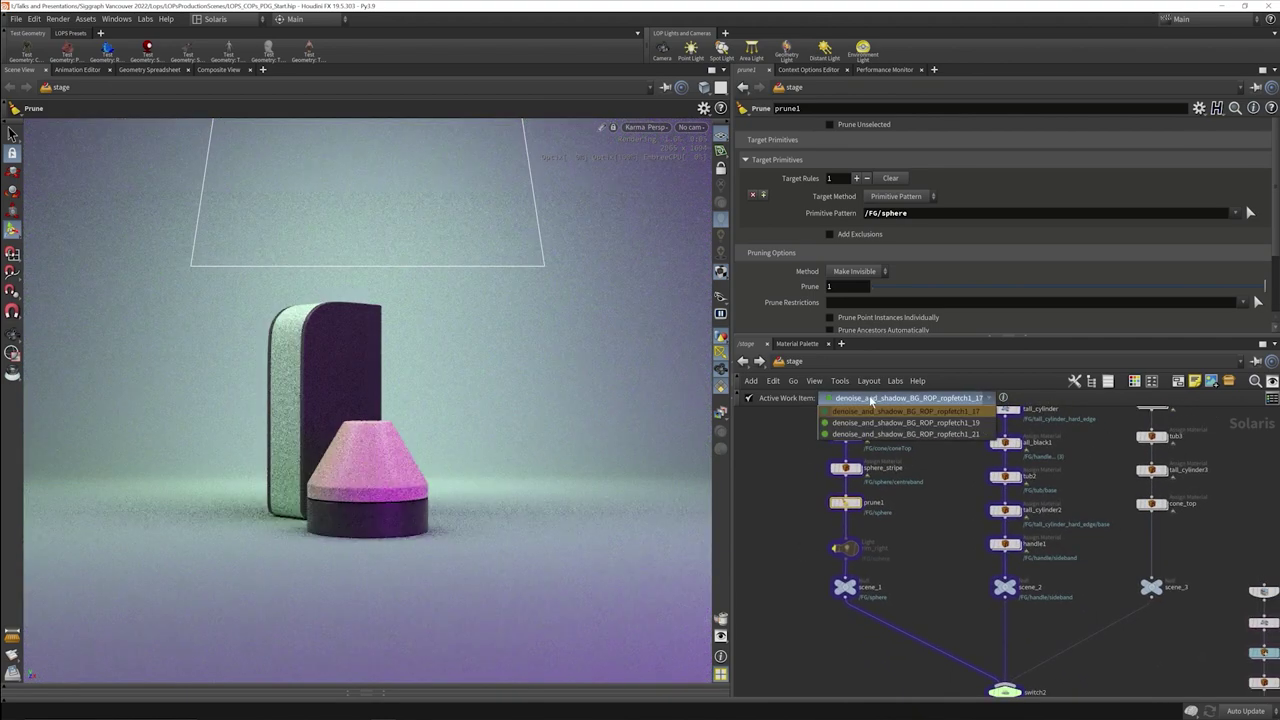
pyautogui.click(872, 422)
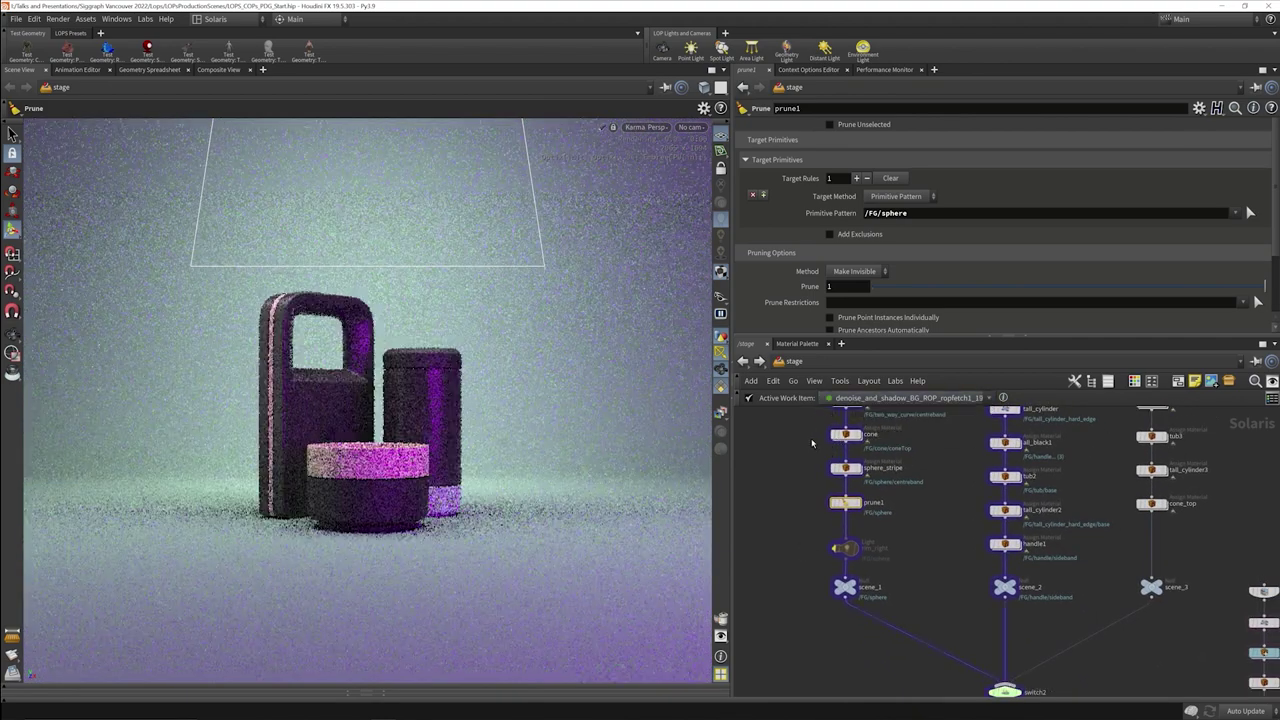
pyautogui.click(860, 398)
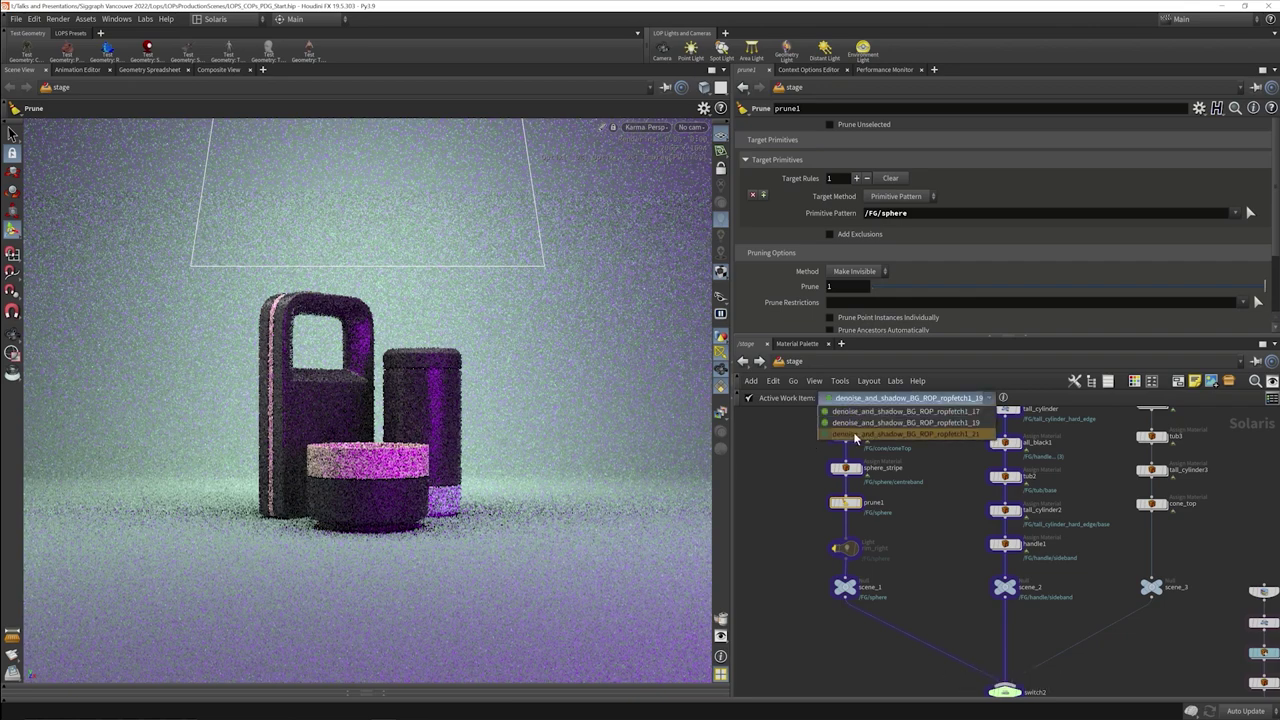
pyautogui.click(858, 438)
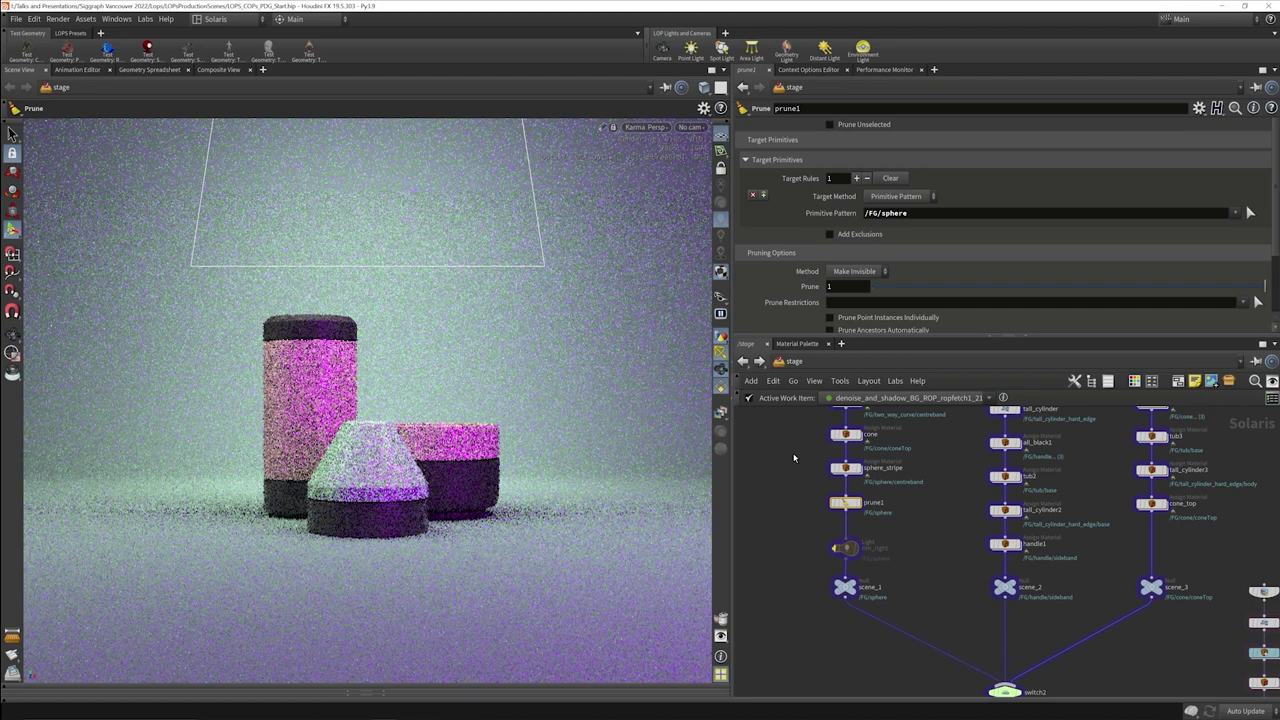
# - Set the Version parameter on the Version_Control null to B
pyautogui.scroll(-4, 860, 500)
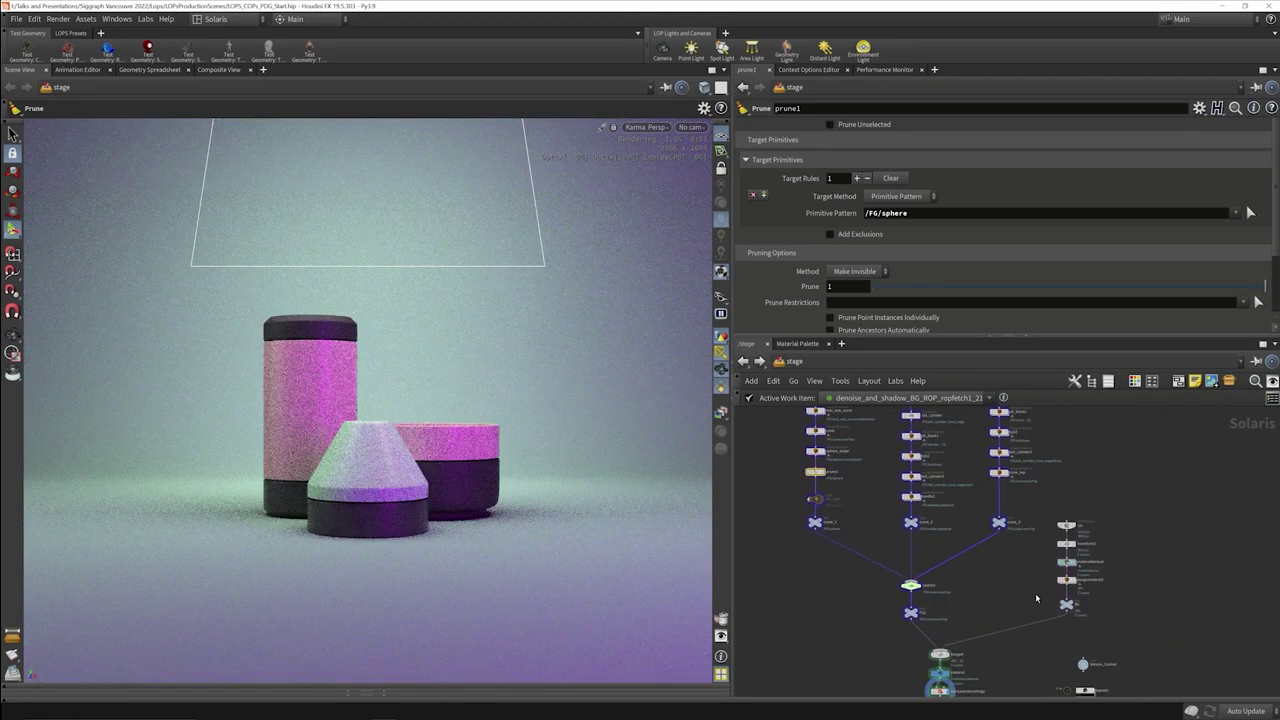
pyautogui.moveTo(954, 506); pyautogui.dragTo(936, 488, button='middle')
pyautogui.scroll(5, 1000, 570)
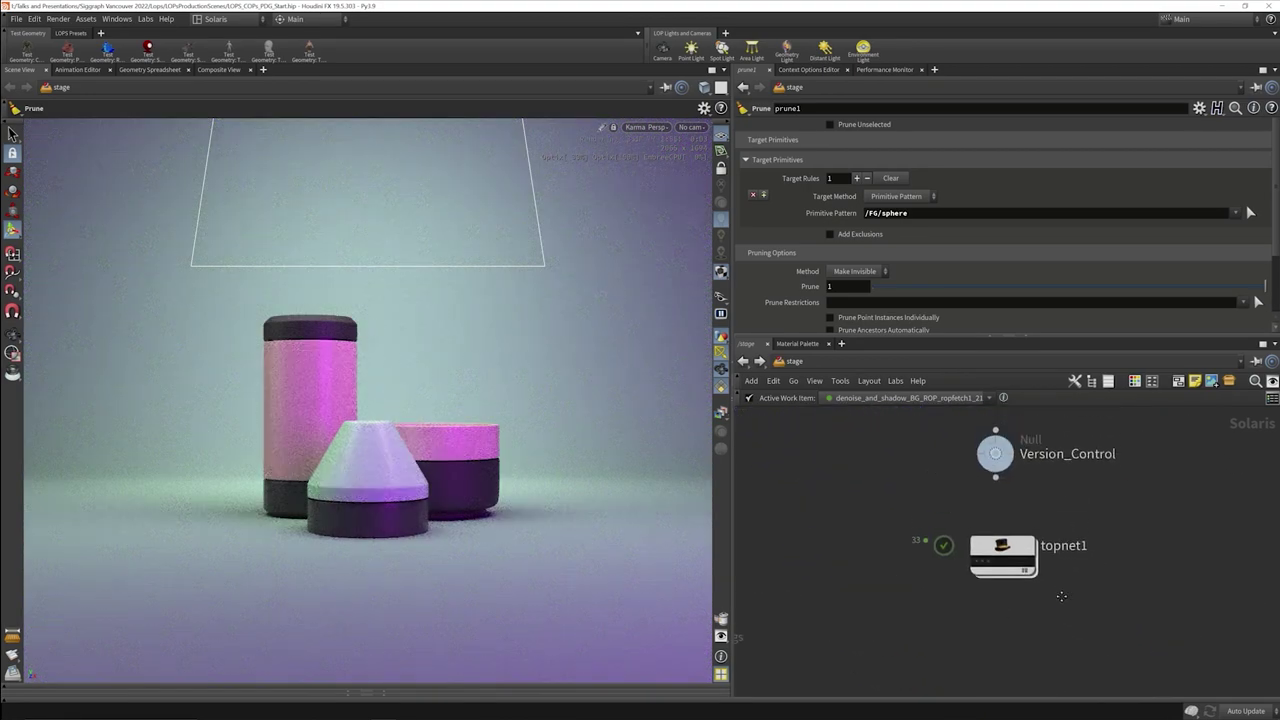
pyautogui.click(993, 486)
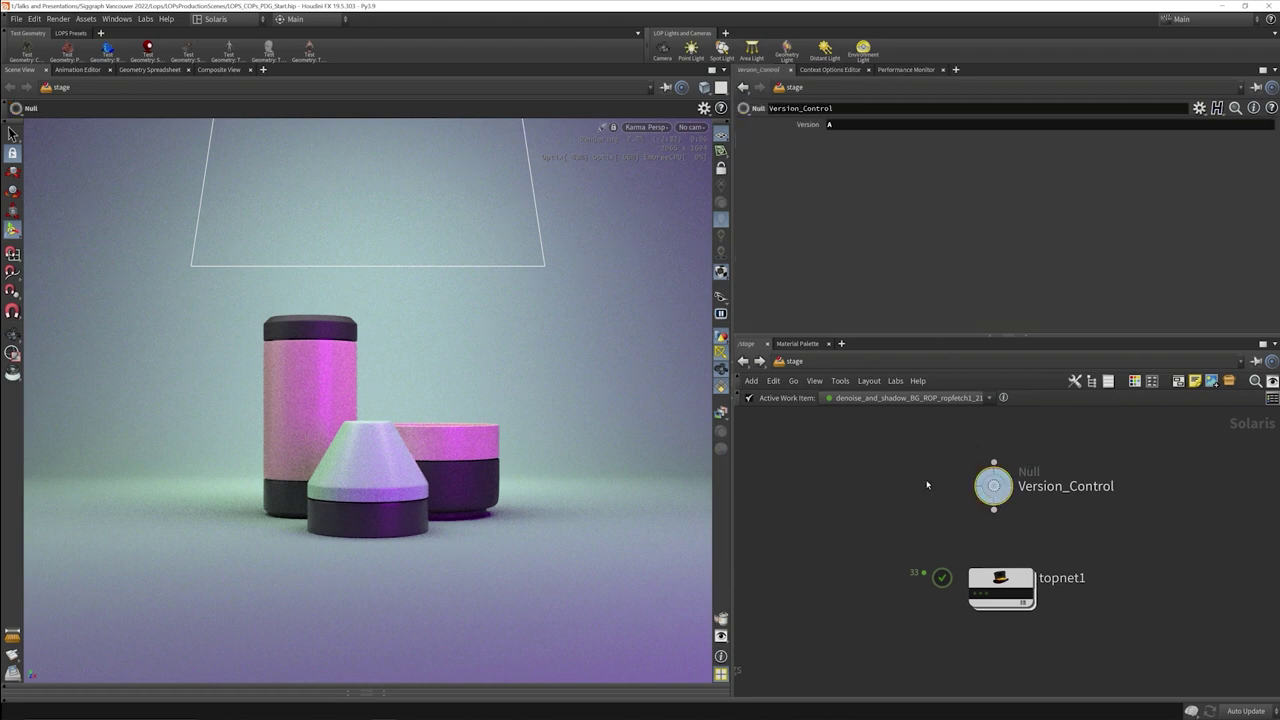
pyautogui.click(830, 124)
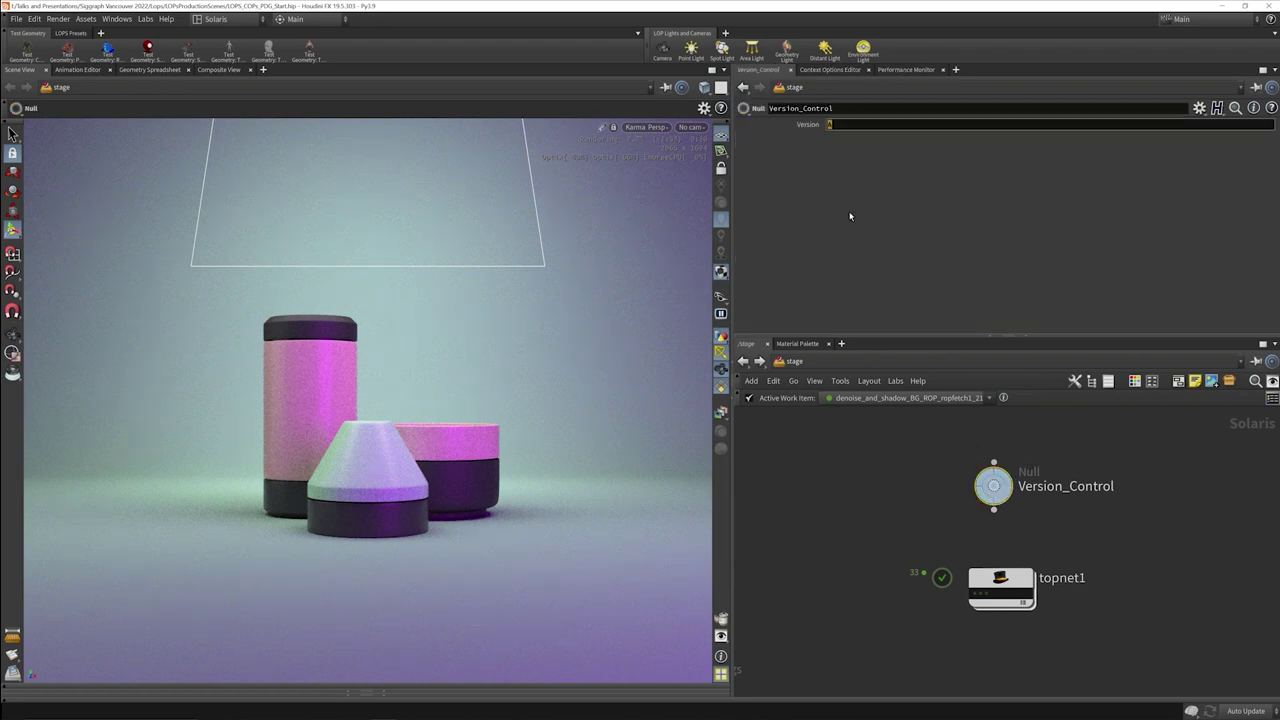
pyautogui.write('B')
# - Dirty all of topnet1's work items and recook its output node, monitoring the tasks inside the enlarged network
pyautogui.click(1011, 590)
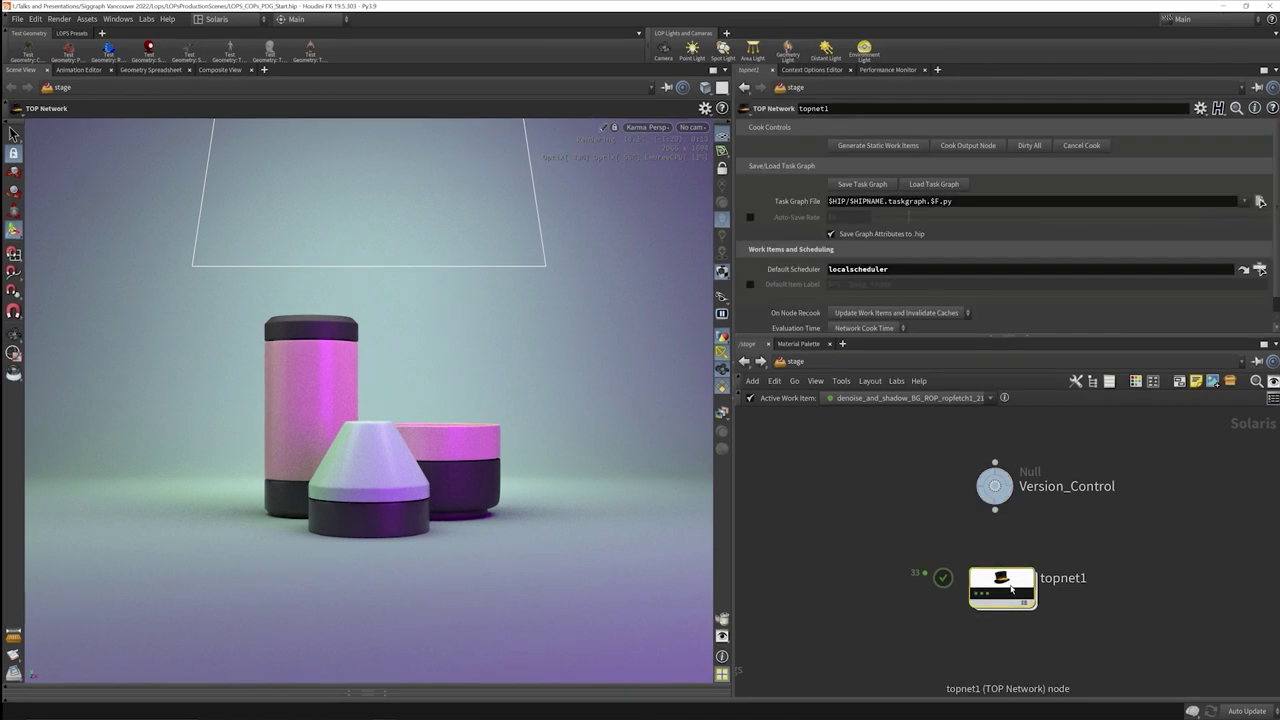
pyautogui.rightClick(1011, 590)
pyautogui.click(1039, 570)
pyautogui.rightClick(1013, 582)
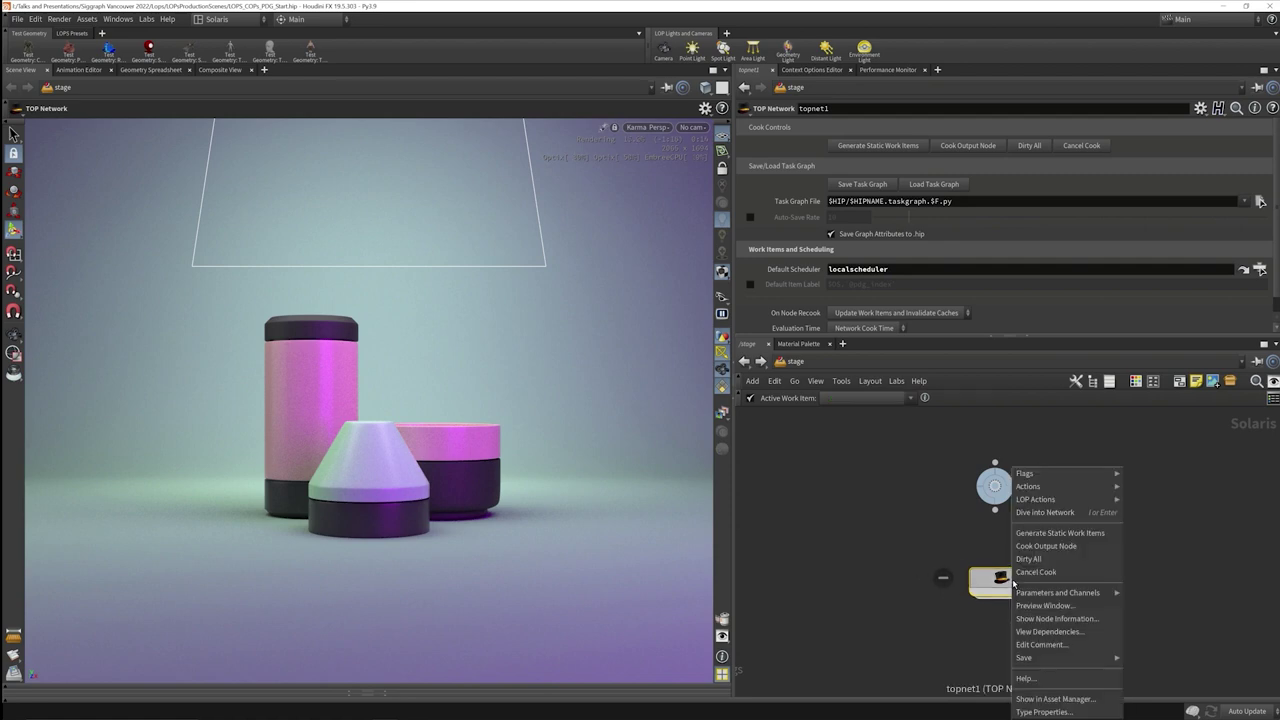
pyautogui.click(1046, 546)
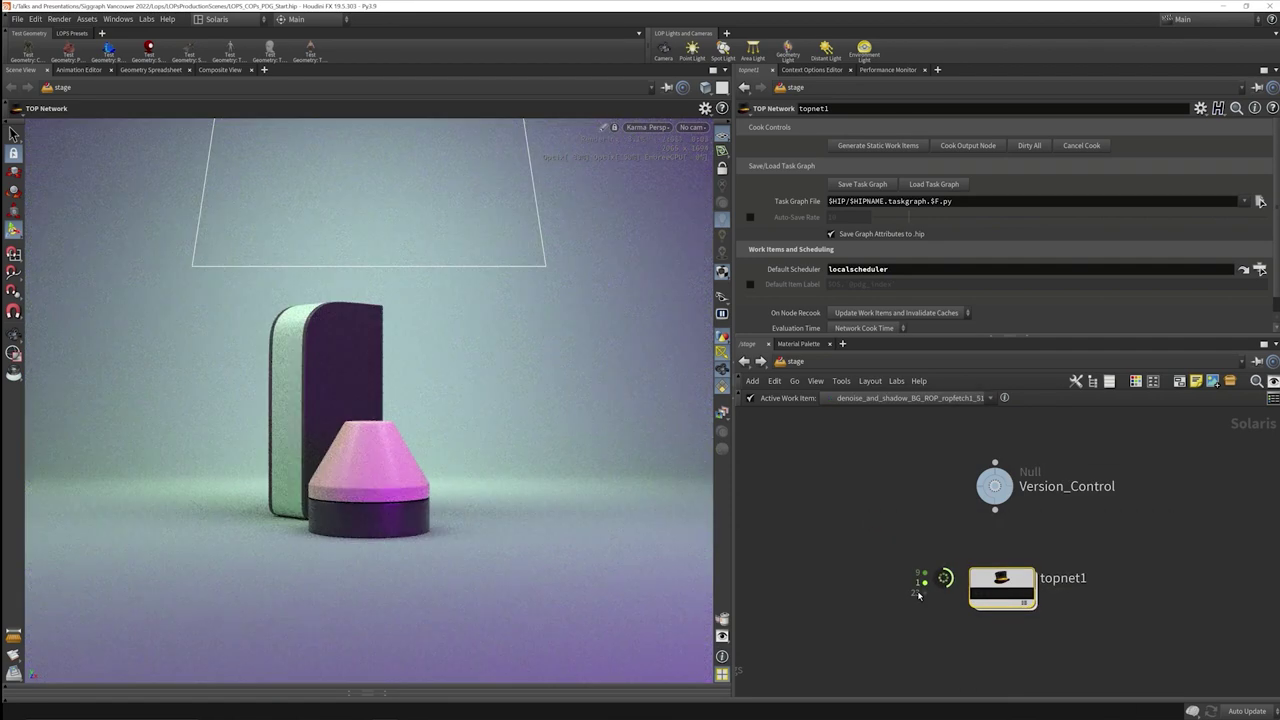
pyautogui.doubleClick(1010, 597)
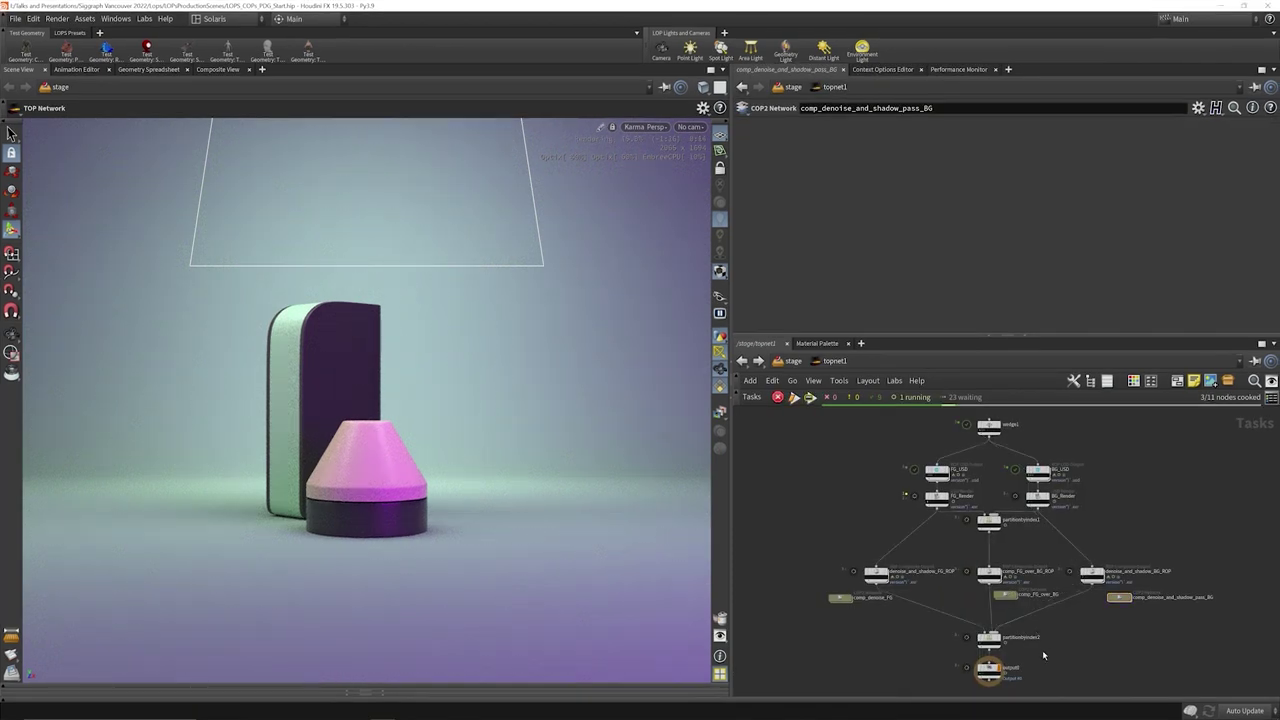
pyautogui.hotkey('ctrl', 'b')
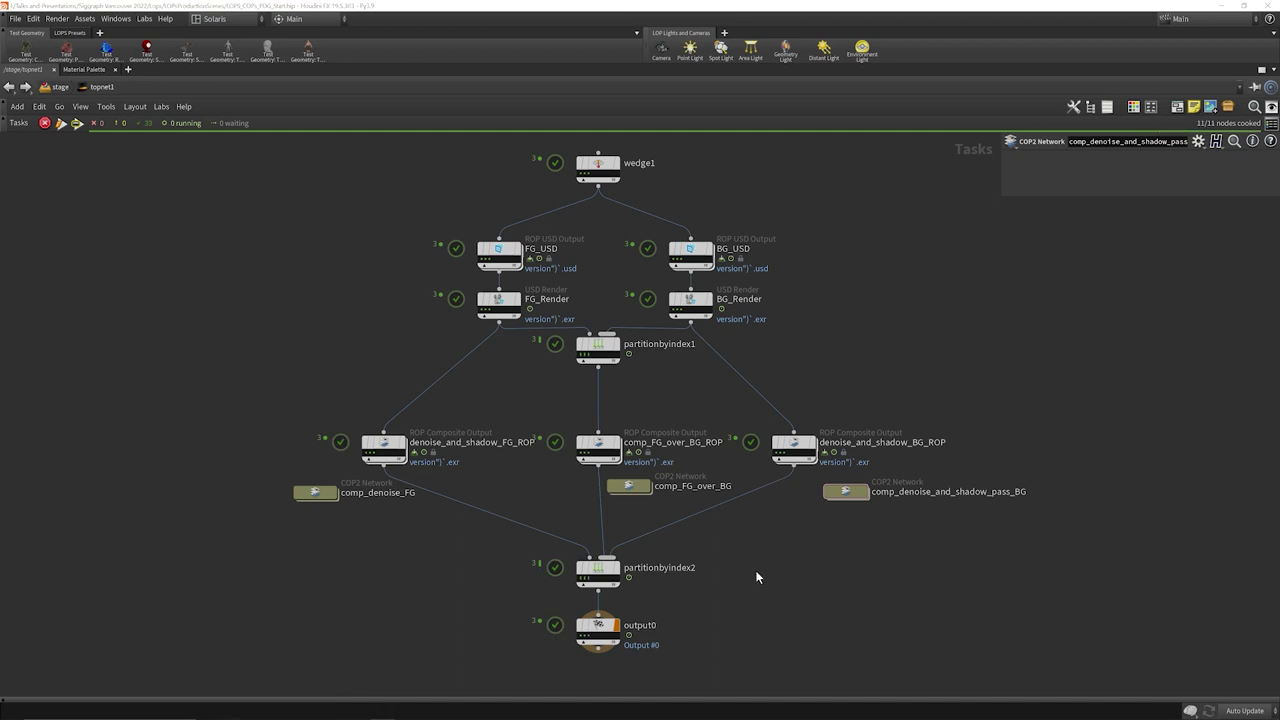
# - Switch to Adobe Bridge and review the version B background, foreground, combined and extra-layer EXR renders beside version A
pyautogui.press('super+Tab')
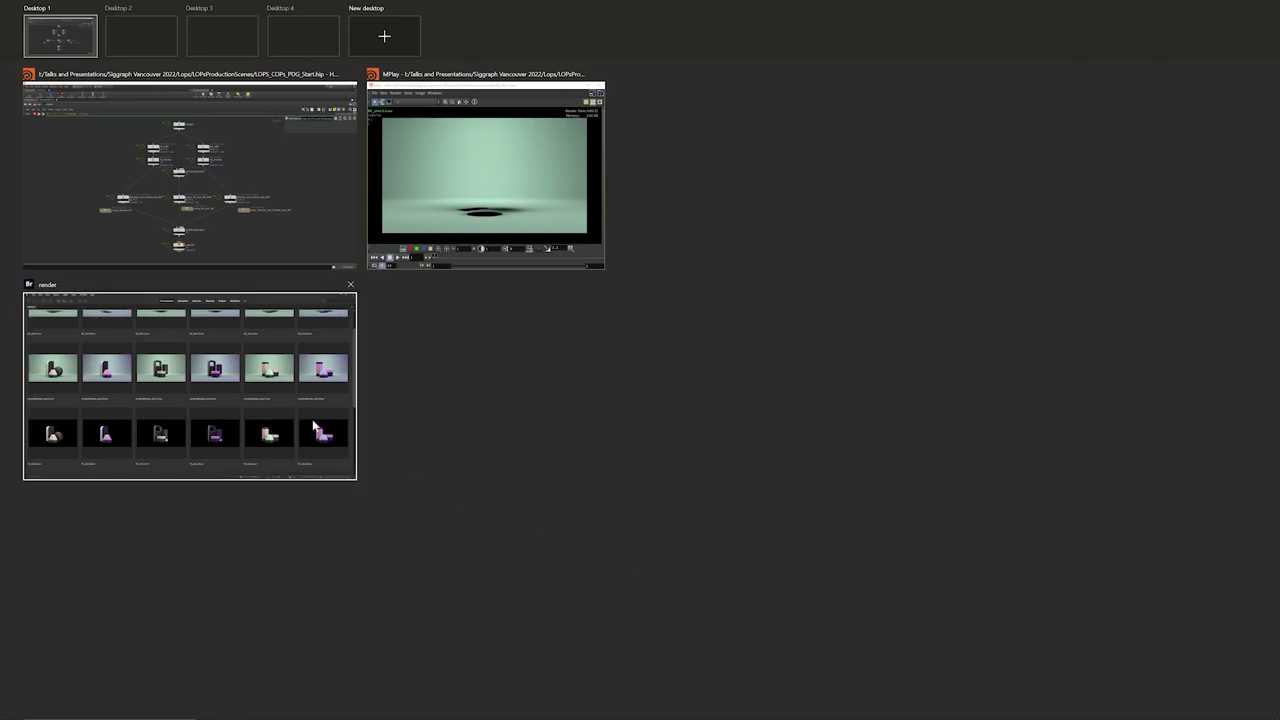
pyautogui.click(320, 428)
pyautogui.scroll(2, 475, 435)
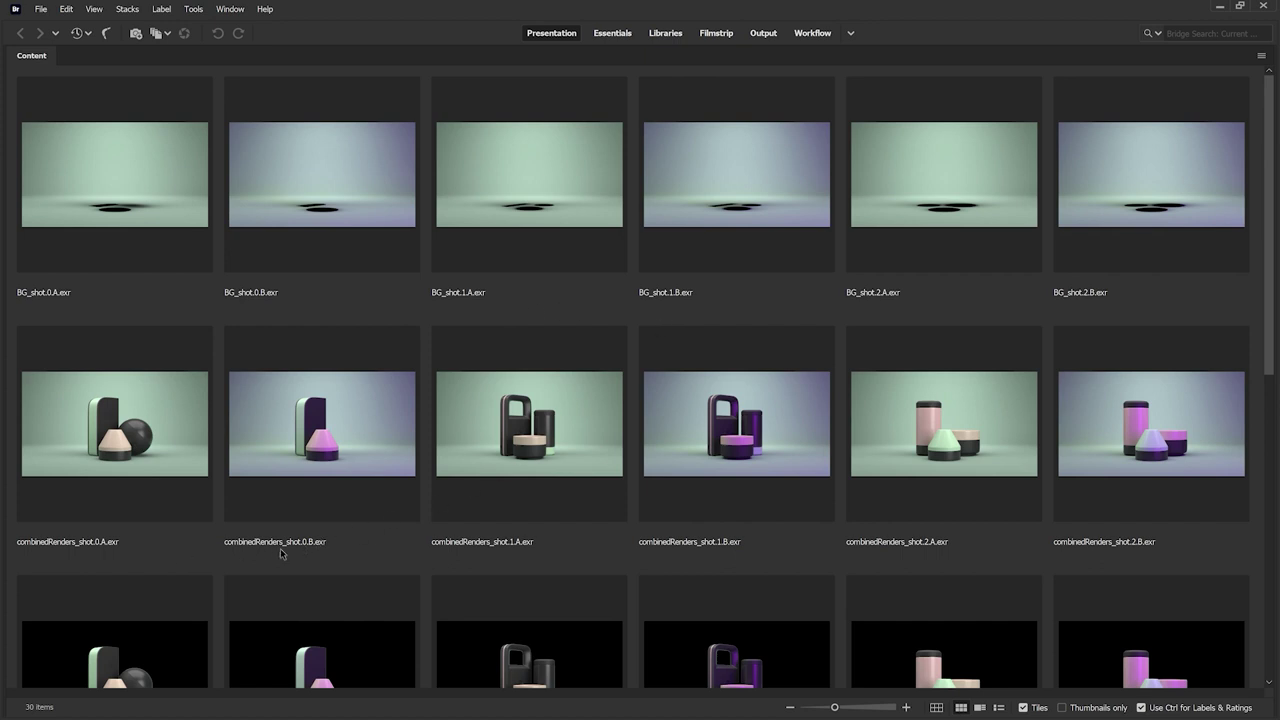
pyautogui.scroll(-6, 281, 553)
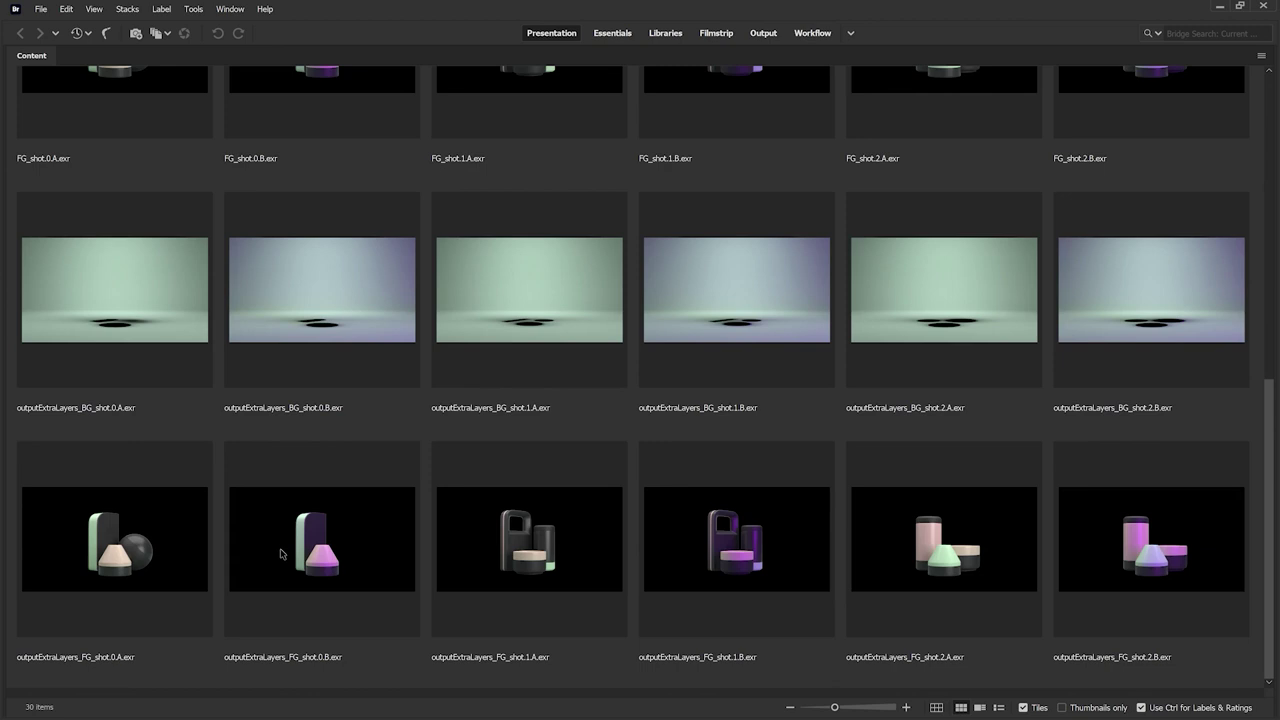
pyautogui.scroll(6, 281, 553)
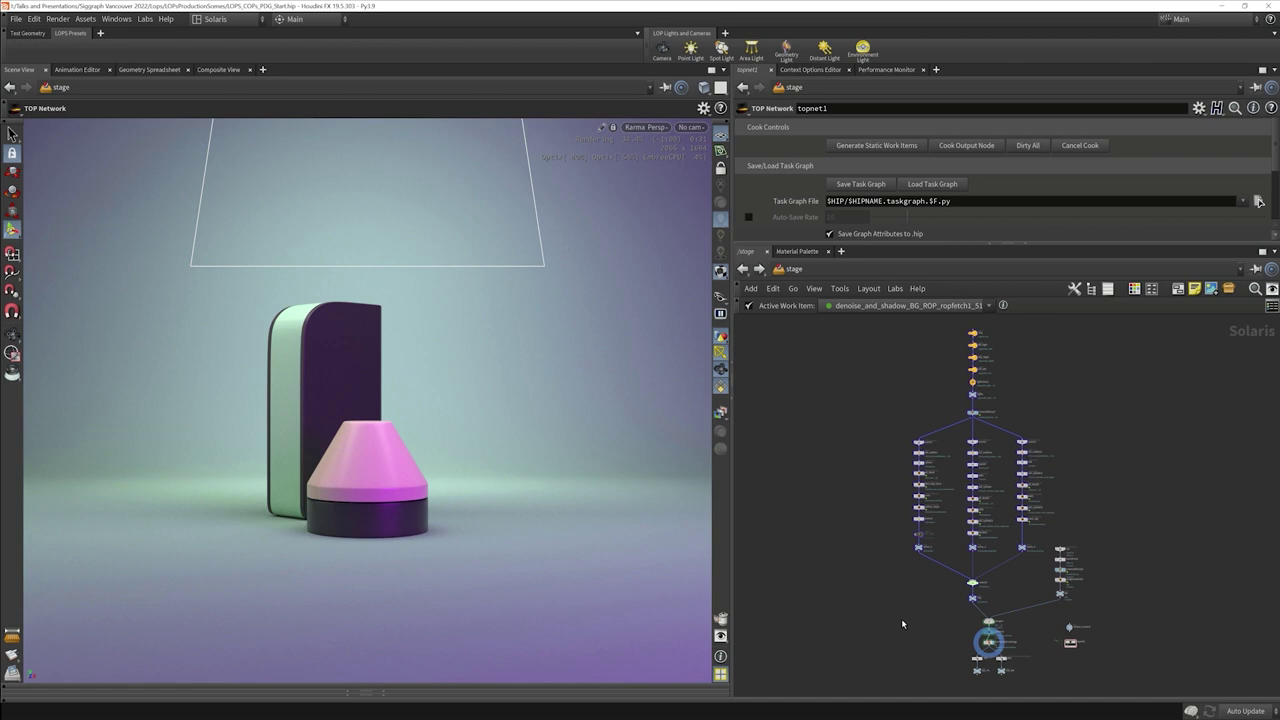
# - Maximize the stage network pane to view the entire Solaris node graph
pyautogui.hotkey('ctrl', 'b')
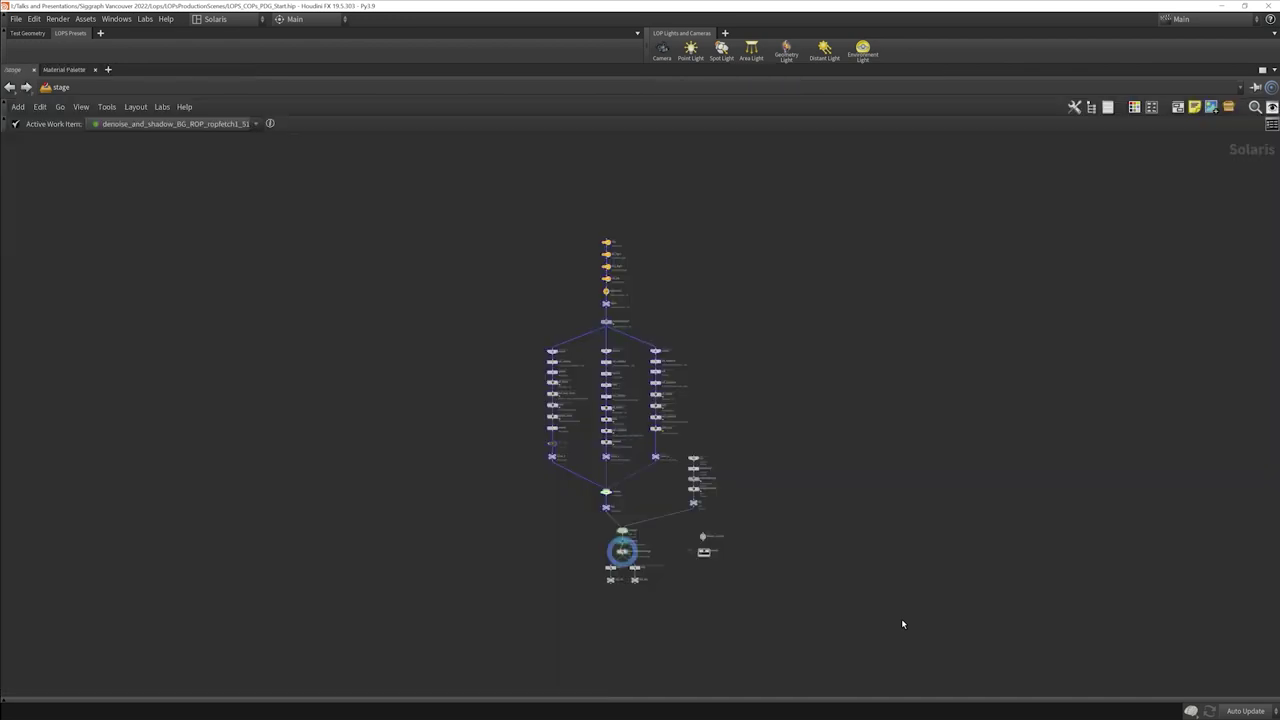
# - Create a LOPS Presets shelf tool named multi_fg_series, labelled Multi FG Series, from the scene nulls, switch, backdrop, camera, render and TOP network nodes
pyautogui.press('p')
pyautogui.scroll(5, 859, 612)
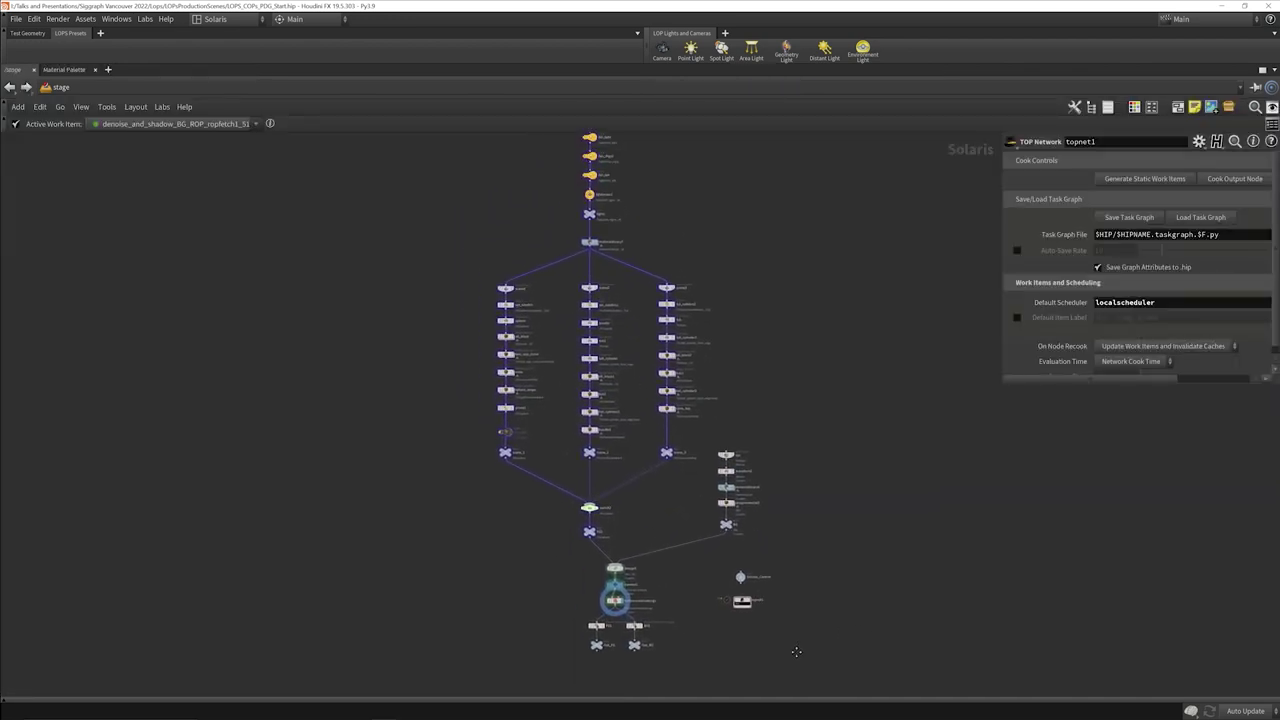
pyautogui.scroll(-3, 793, 673)
pyautogui.moveTo(822, 673); pyautogui.dragTo(495, 500)
pyautogui.scroll(2, 560, 543)
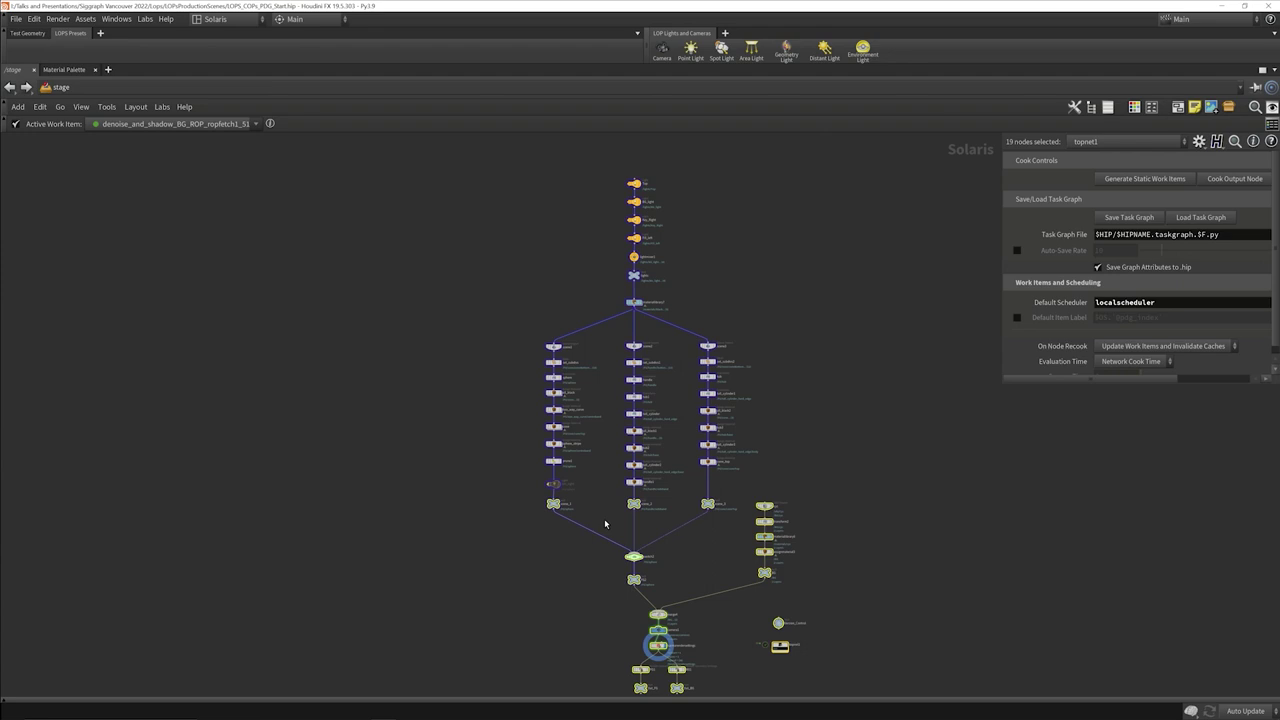
pyautogui.moveTo(543, 500)
pyautogui.mouseDown()
pyautogui.moveTo(513, 492)
pyautogui.moveTo(543, 500)
pyautogui.mouseUp()
pyautogui.moveTo(249, 91); pyautogui.dragTo(220, 56)
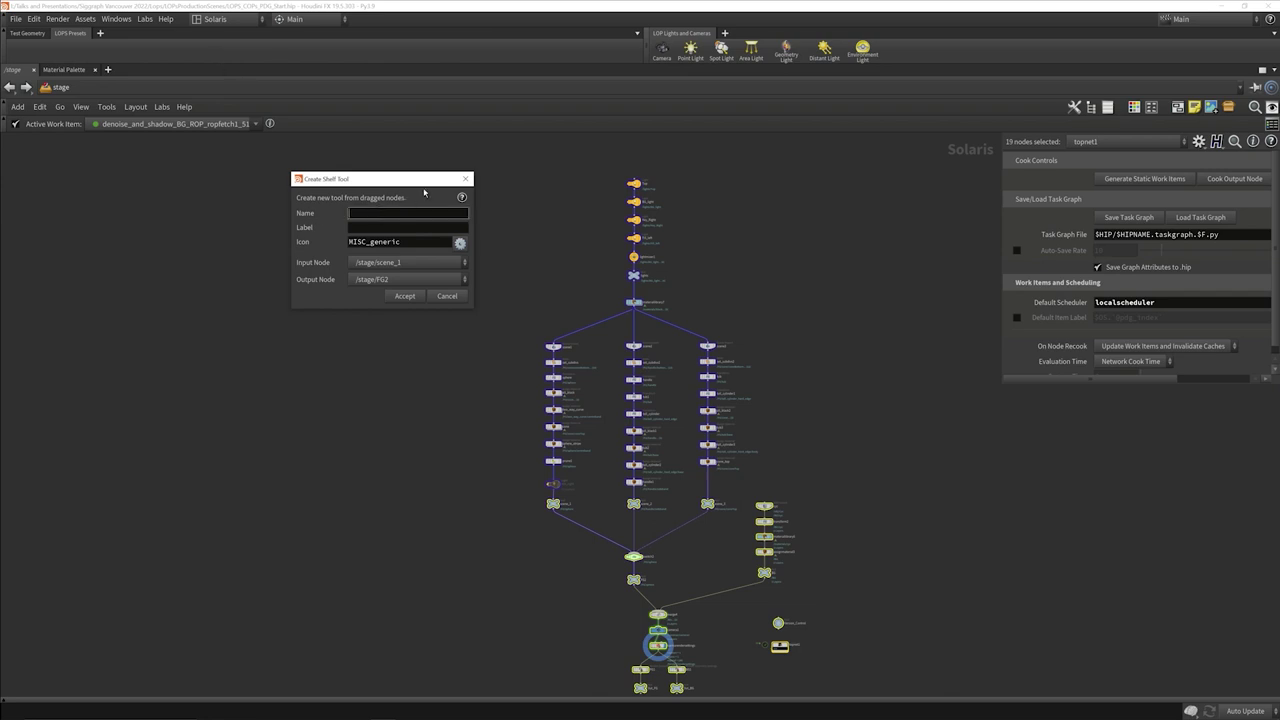
pyautogui.write('multi_fg_series')
pyautogui.press('Tab')
pyautogui.write('Multi FG Series')
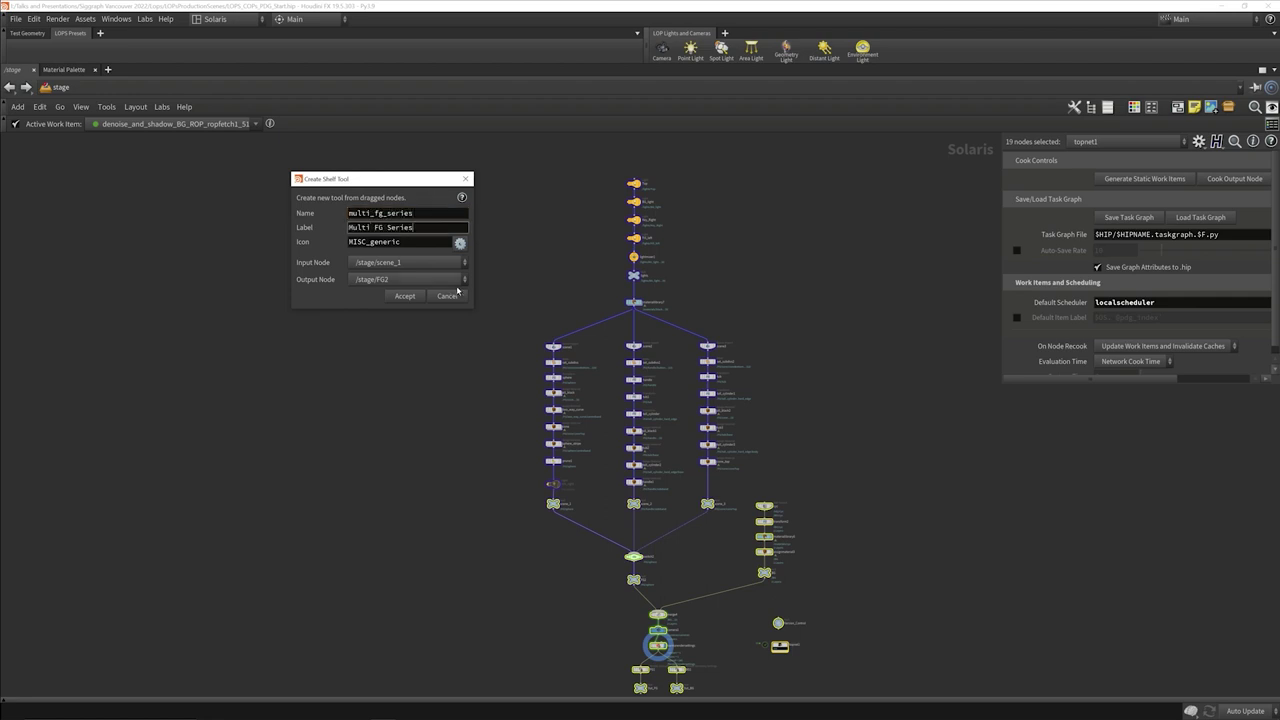
pyautogui.click(404, 296)
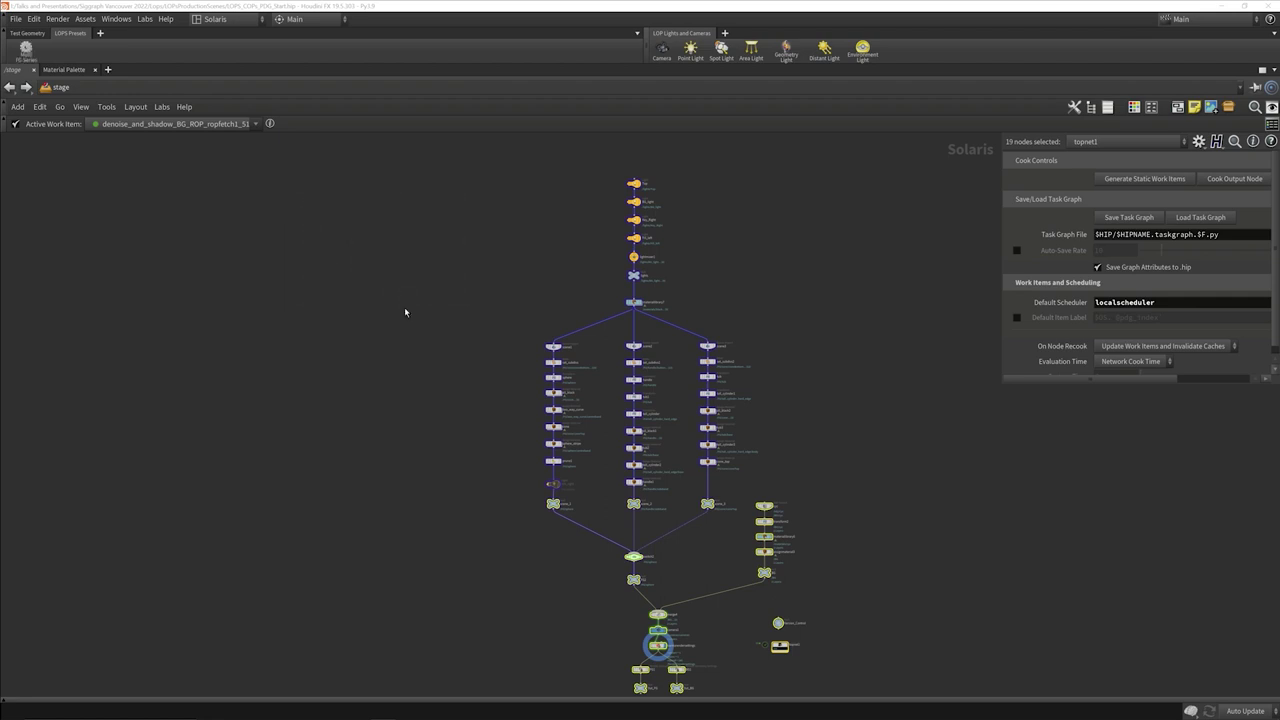
# - Add a copy of the Multi FG Series preset to the stage, placing it beside the original network's lower section
pyautogui.click(27, 50)
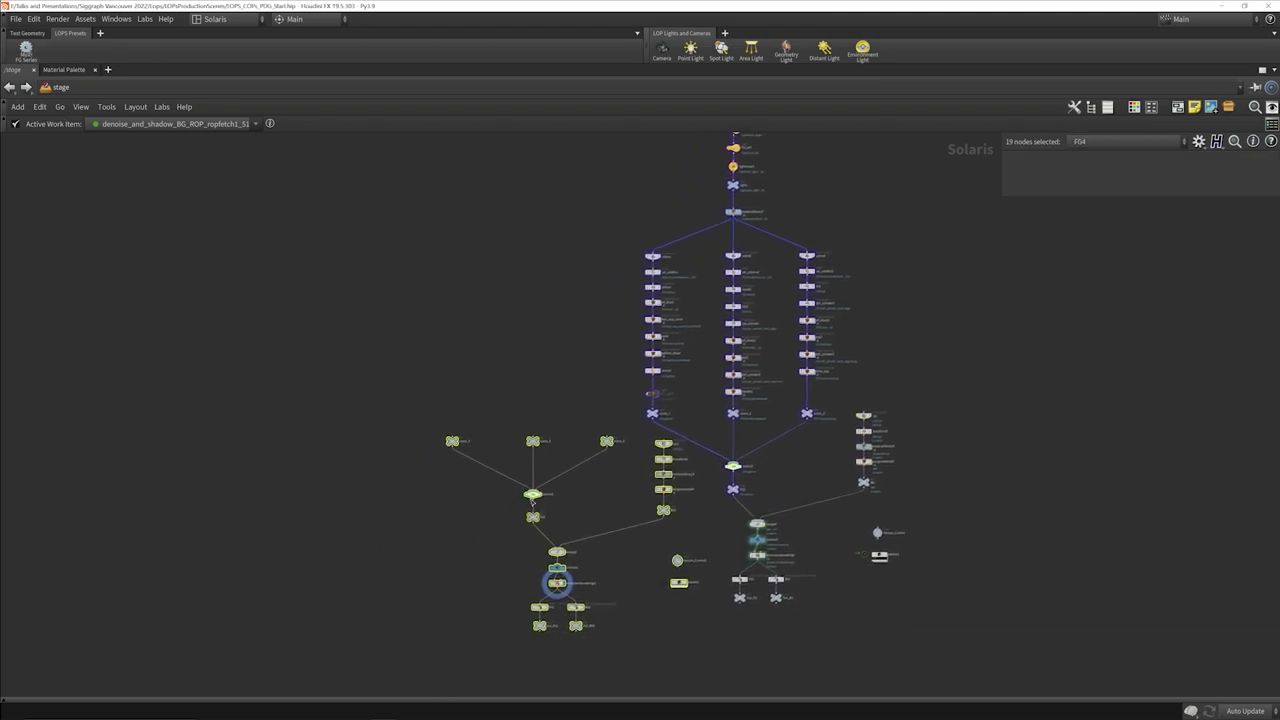
pyautogui.moveTo(560, 503); pyautogui.dragTo(442, 500)
pyautogui.click(468, 495)
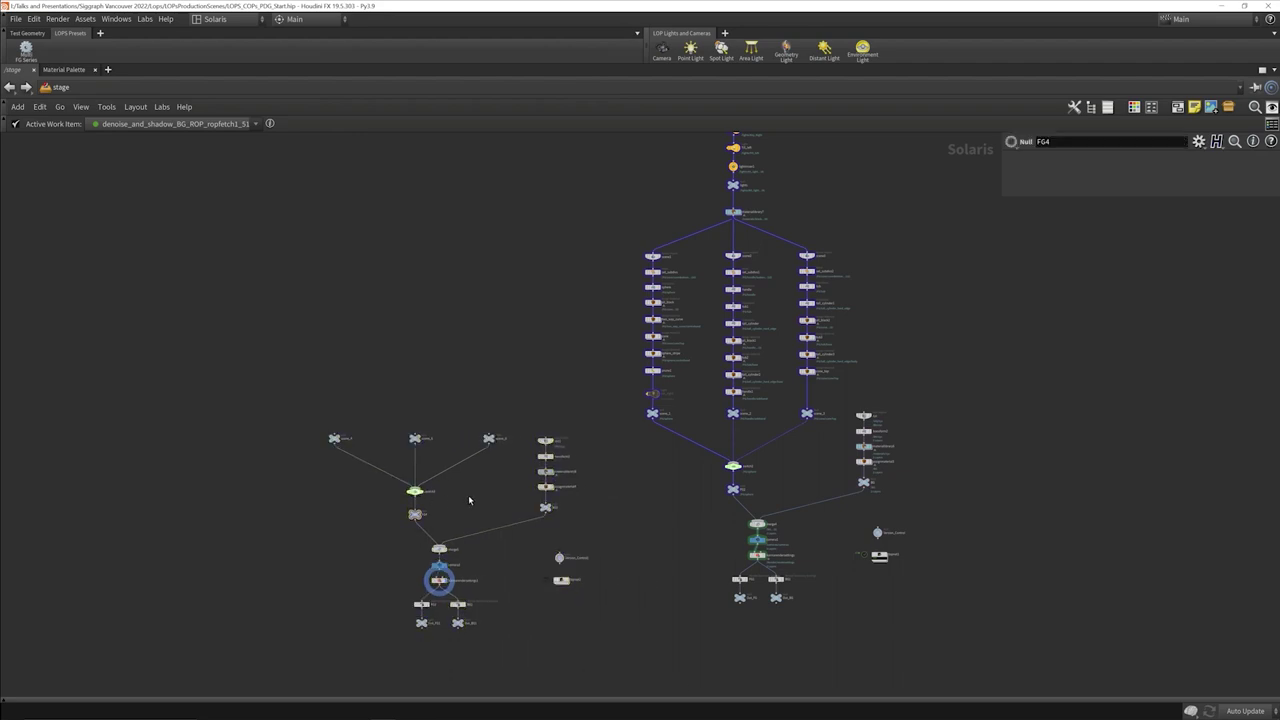
# - Inspect the copied topnet2 and its comp_denoise_and_shadow_pass_BG compositing network, and return to the stage level
pyautogui.scroll(5, 528, 583)
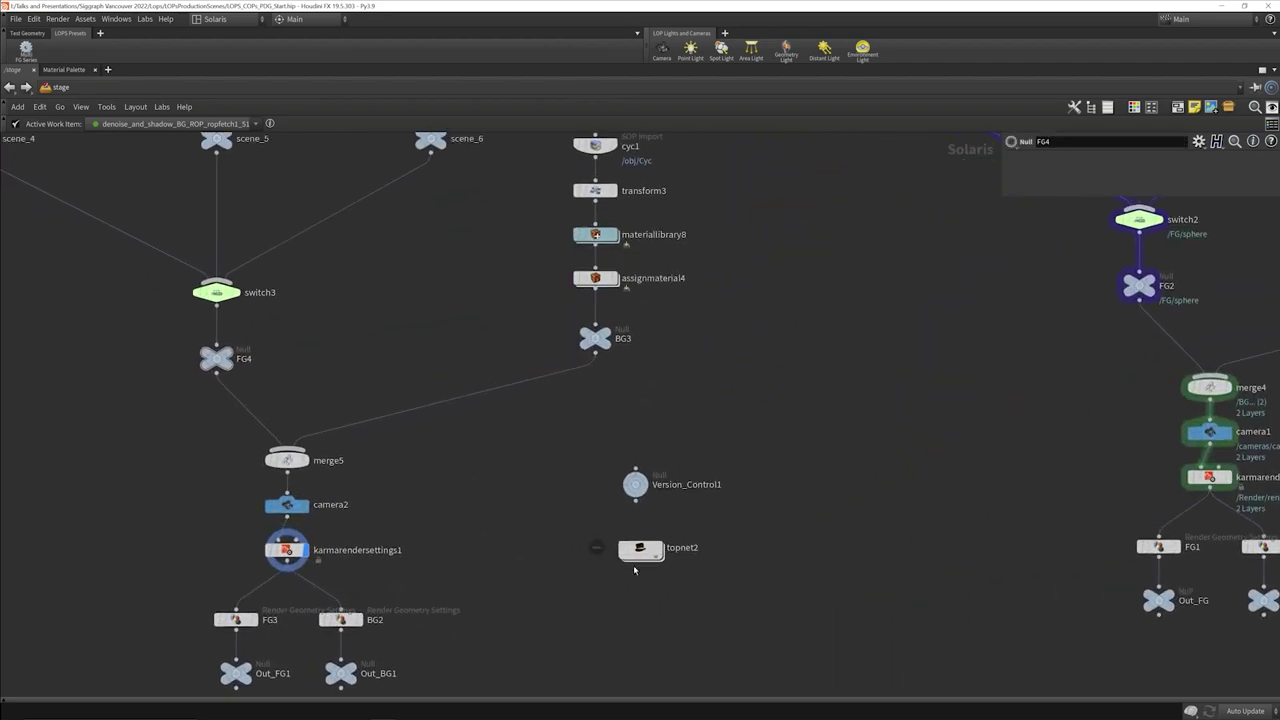
pyautogui.doubleClick(640, 550)
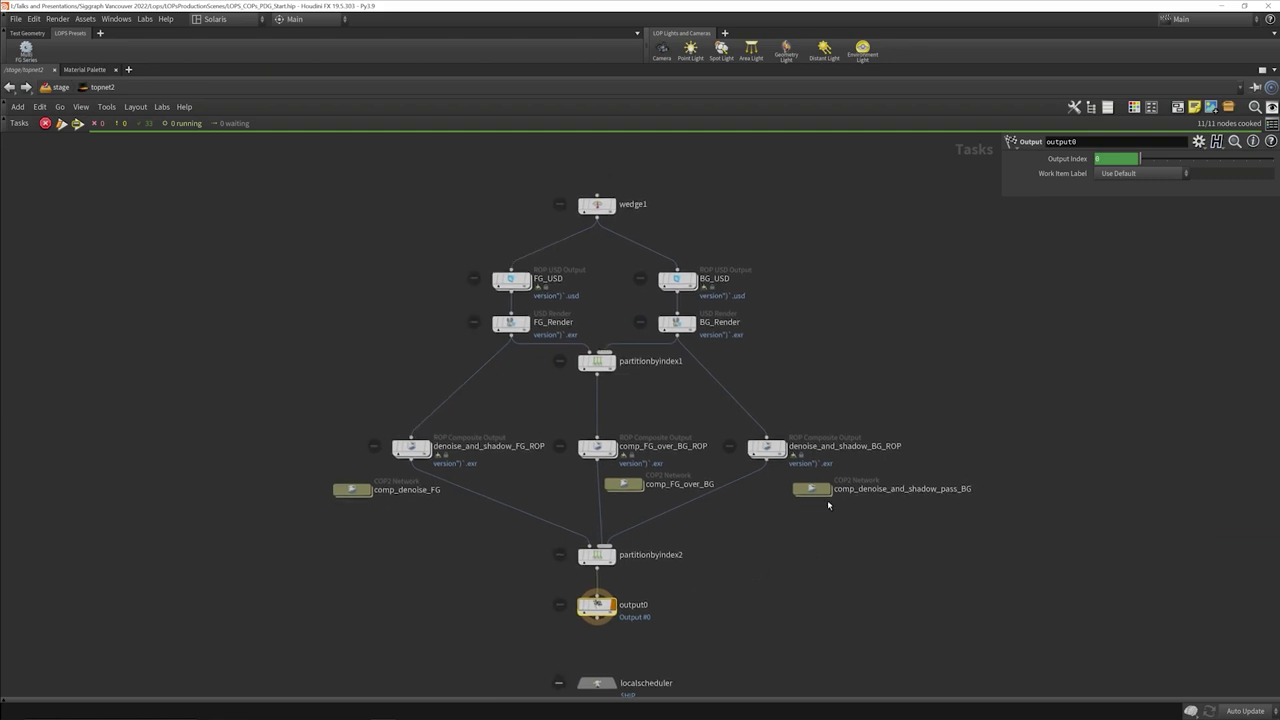
pyautogui.doubleClick(822, 494)
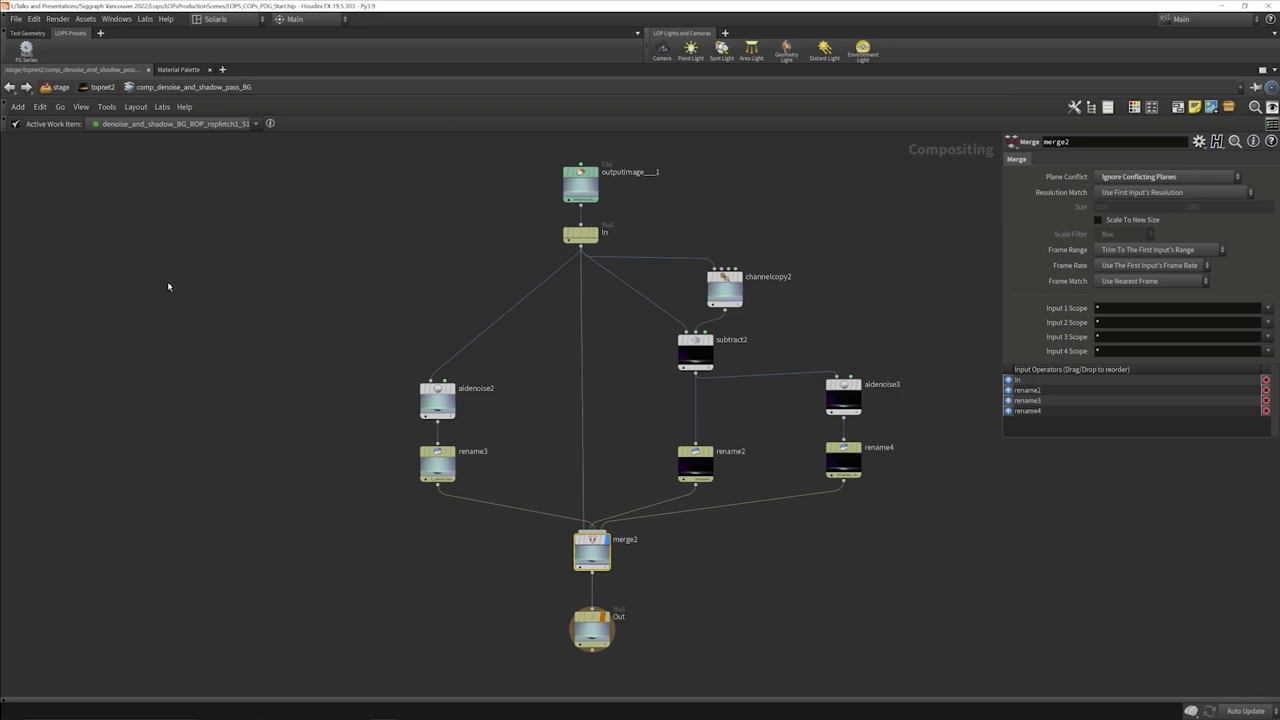
pyautogui.click(55, 88)
# - Create a shelf tool named product_studio_lighting, labelled Product Studio Lighting, from the light chain and its null in the original network
pyautogui.scroll(-8, 500, 510)
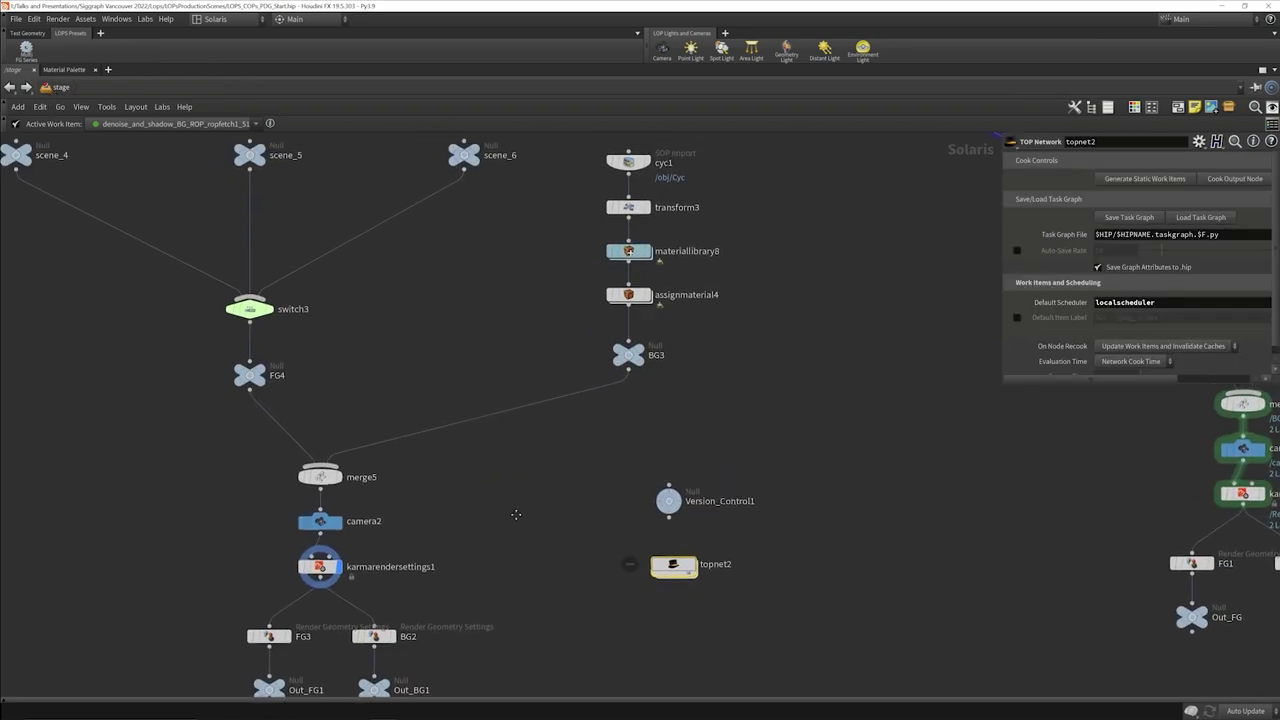
pyautogui.moveTo(626, 290); pyautogui.dragTo(577, 523, button='middle')
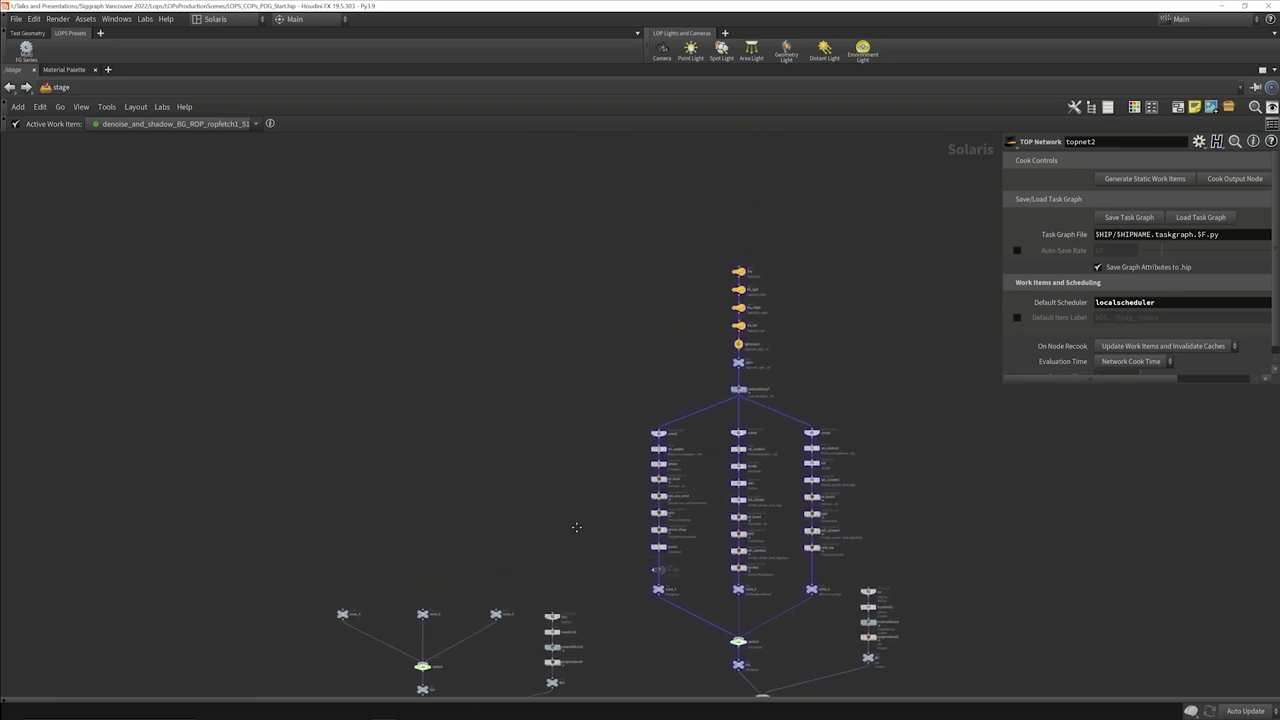
pyautogui.moveTo(643, 233); pyautogui.dragTo(760, 372)
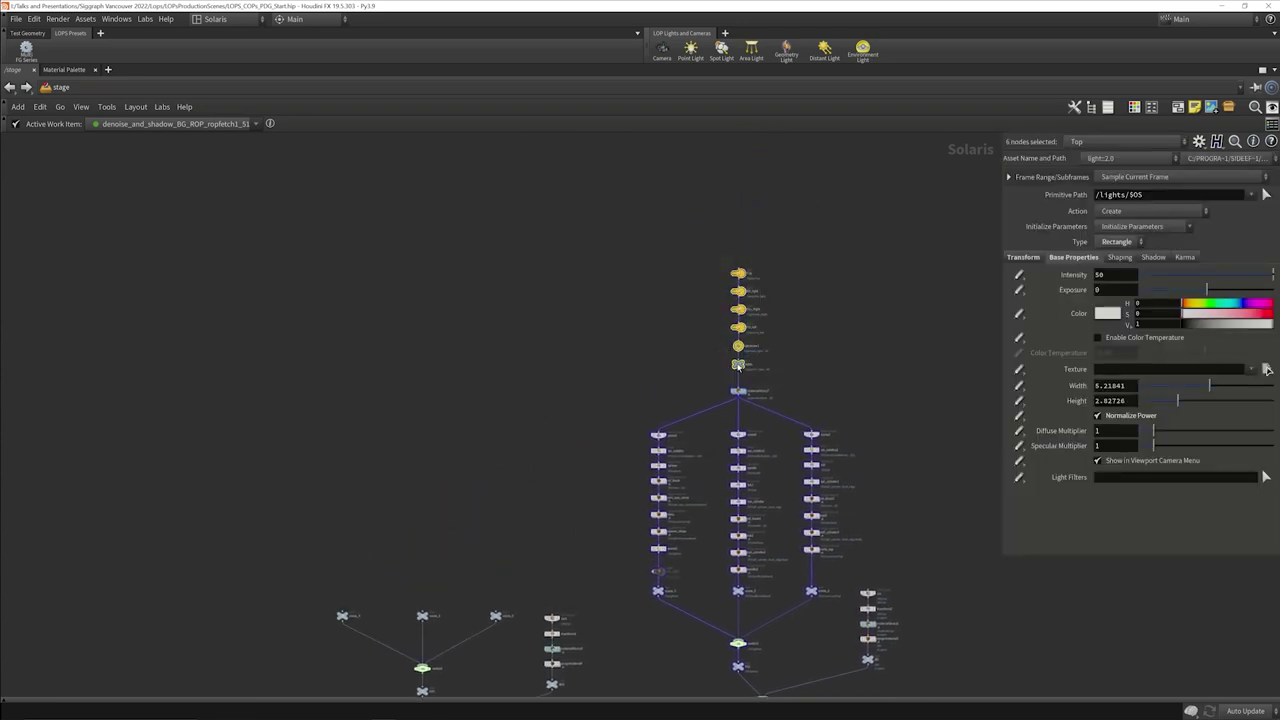
pyautogui.moveTo(205, 53); pyautogui.dragTo(205, 53)
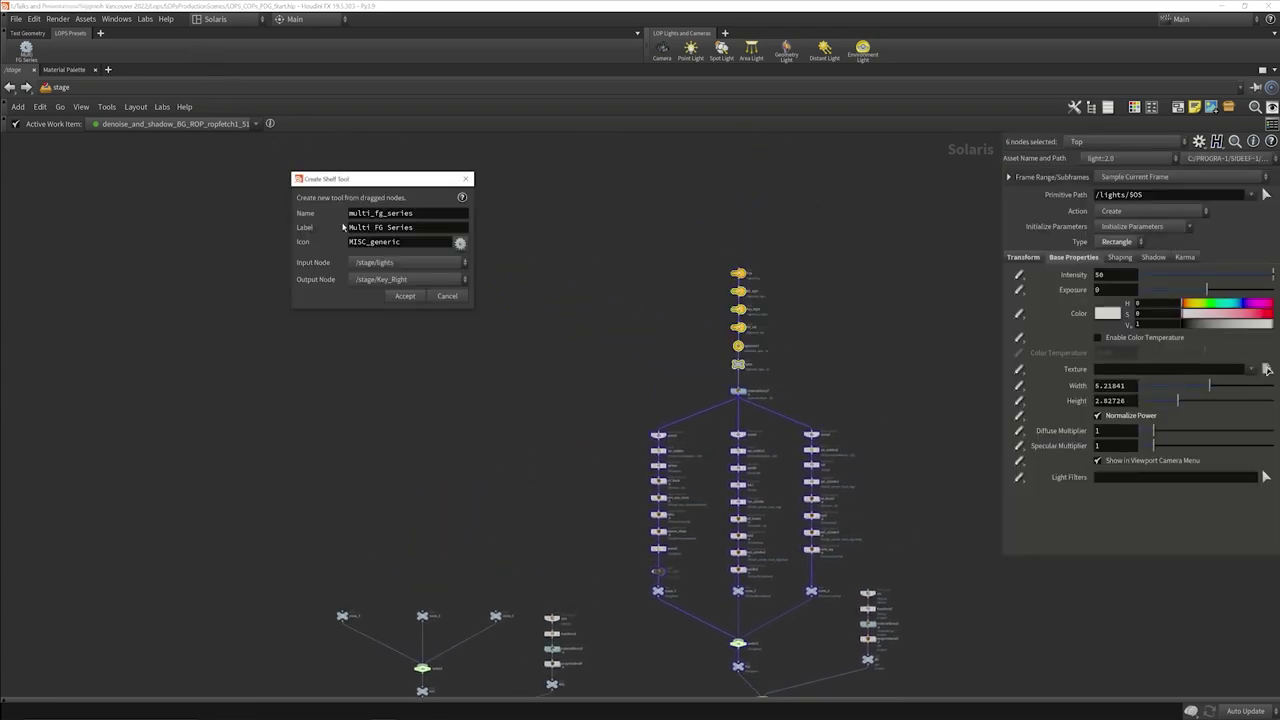
pyautogui.doubleClick(420, 213)
pyautogui.write('product_studio_lighting')
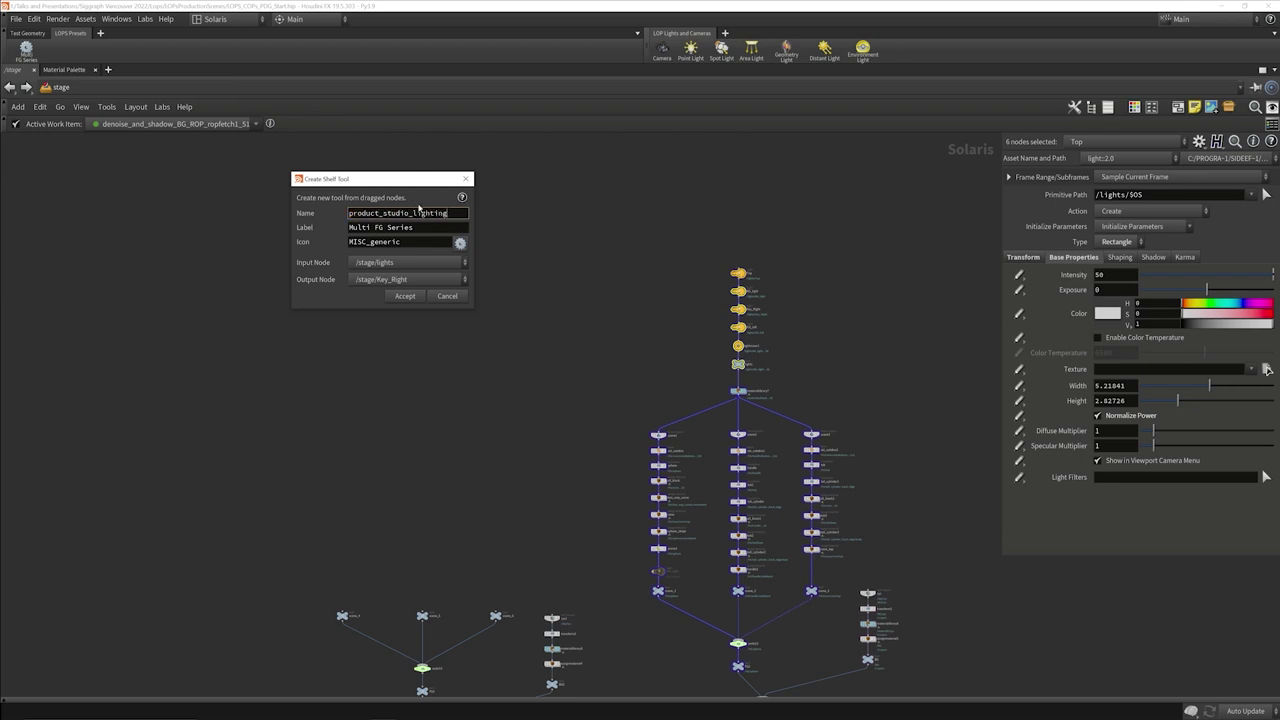
pyautogui.press('Tab')
pyautogui.write('P')
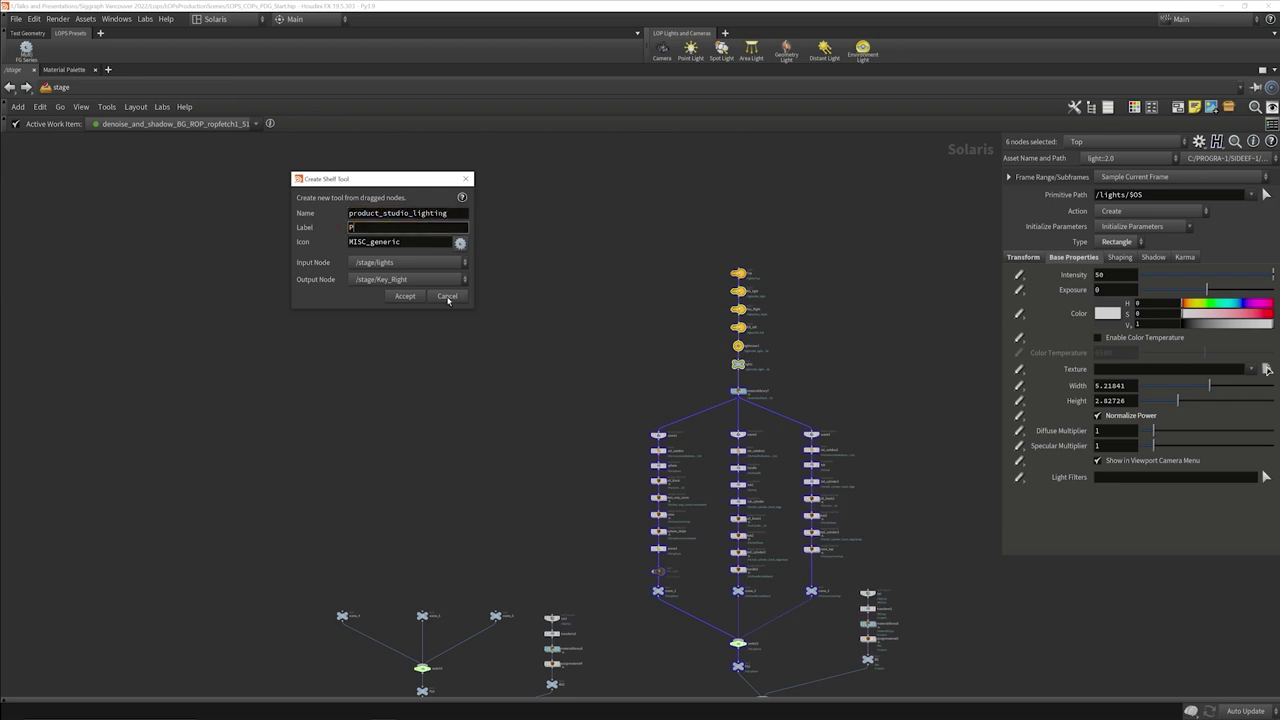
pyautogui.write('roduct Studio Lighting')
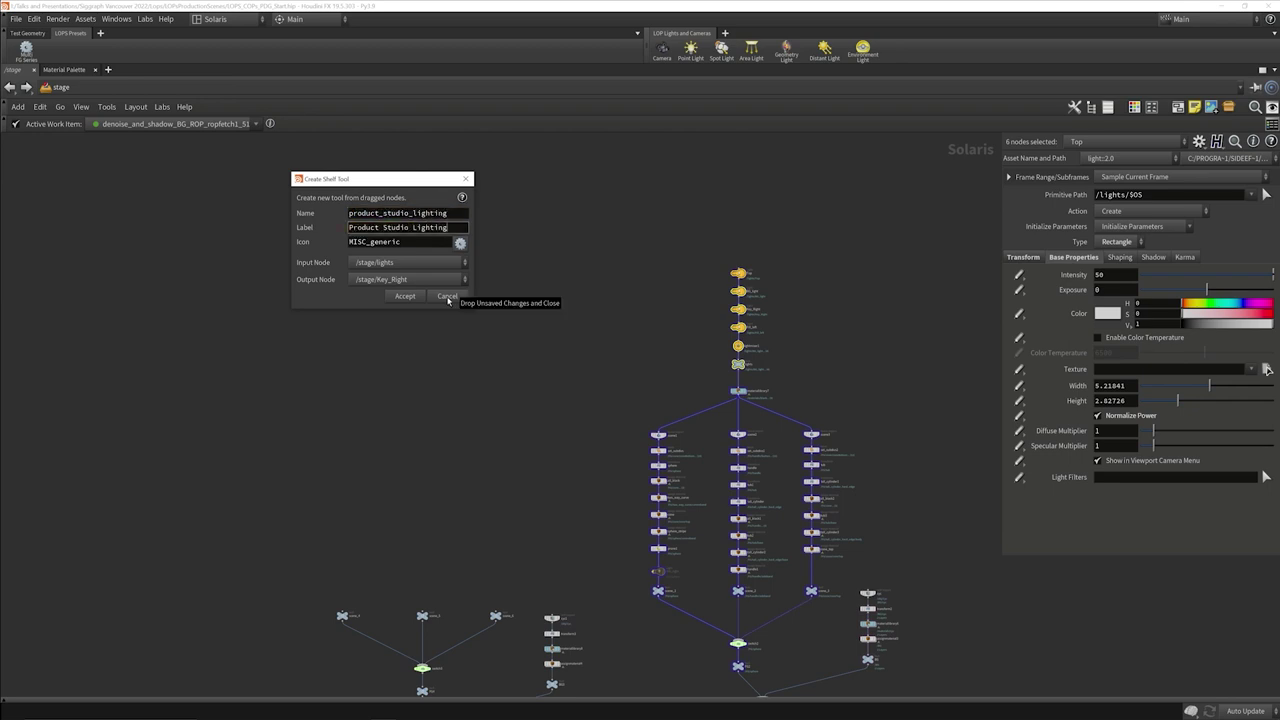
pyautogui.click(405, 296)
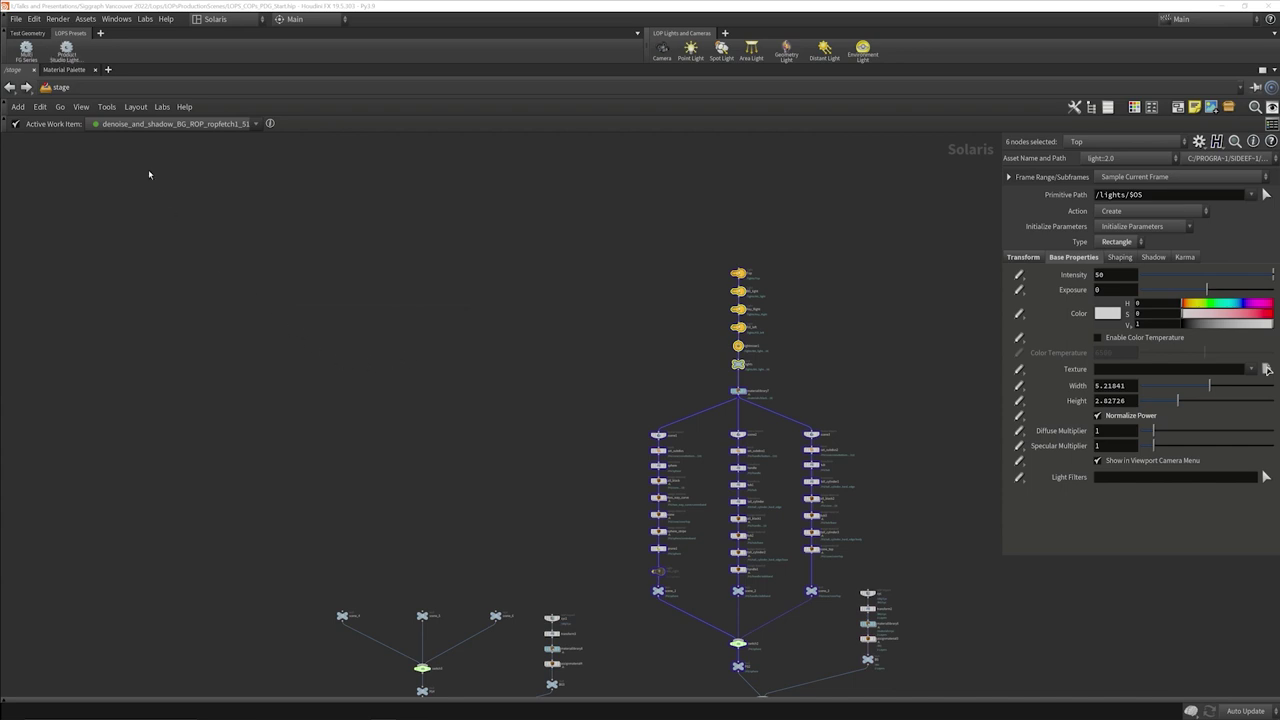
# - Place the Product Studio Lighting preset above the Multi FG Series copy and collapse both sets of nodes into one subnetwork
pyautogui.click(427, 432)
pyautogui.moveTo(471, 543); pyautogui.dragTo(532, 386, button='middle')
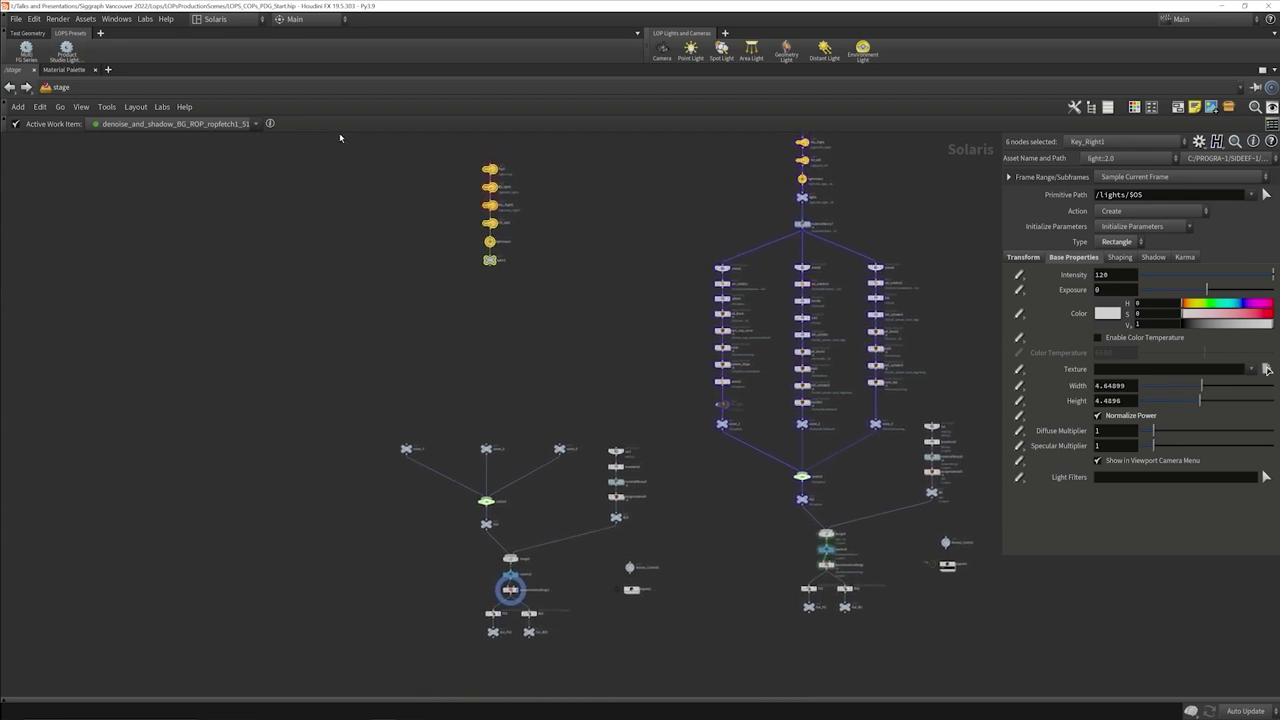
pyautogui.moveTo(339, 132); pyautogui.dragTo(681, 661)
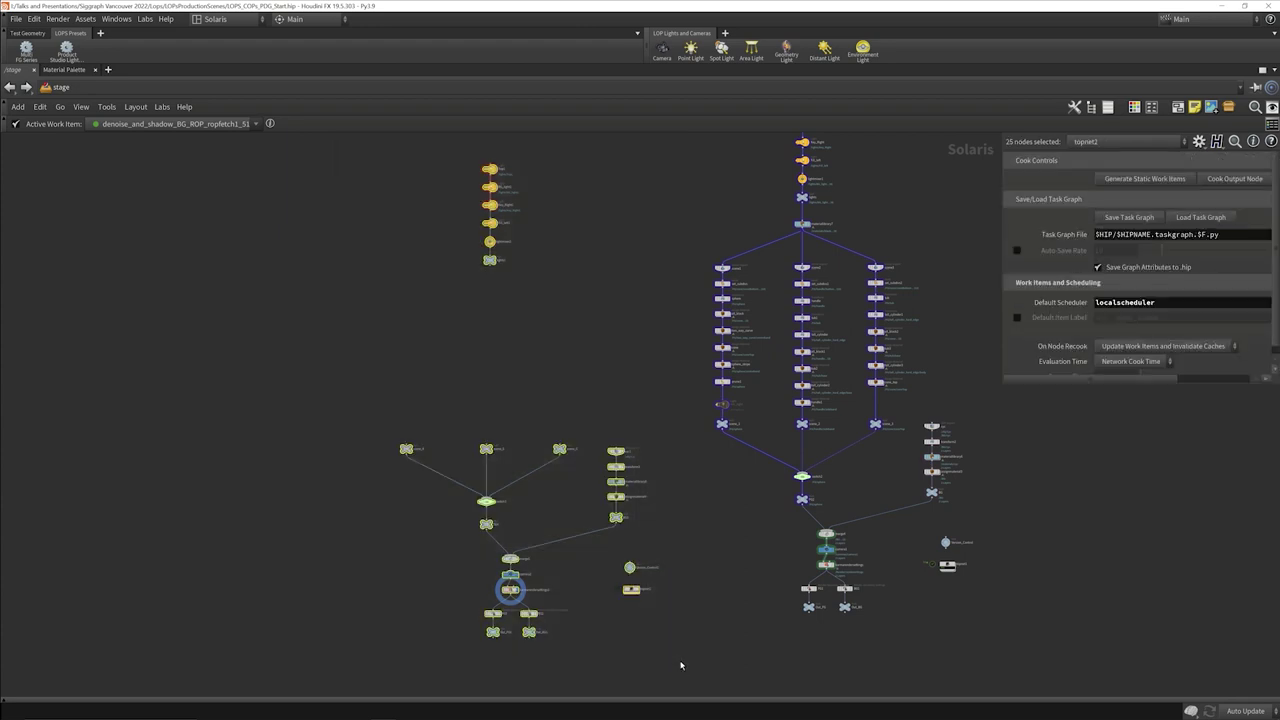
pyautogui.hotkey('shift', 'c')
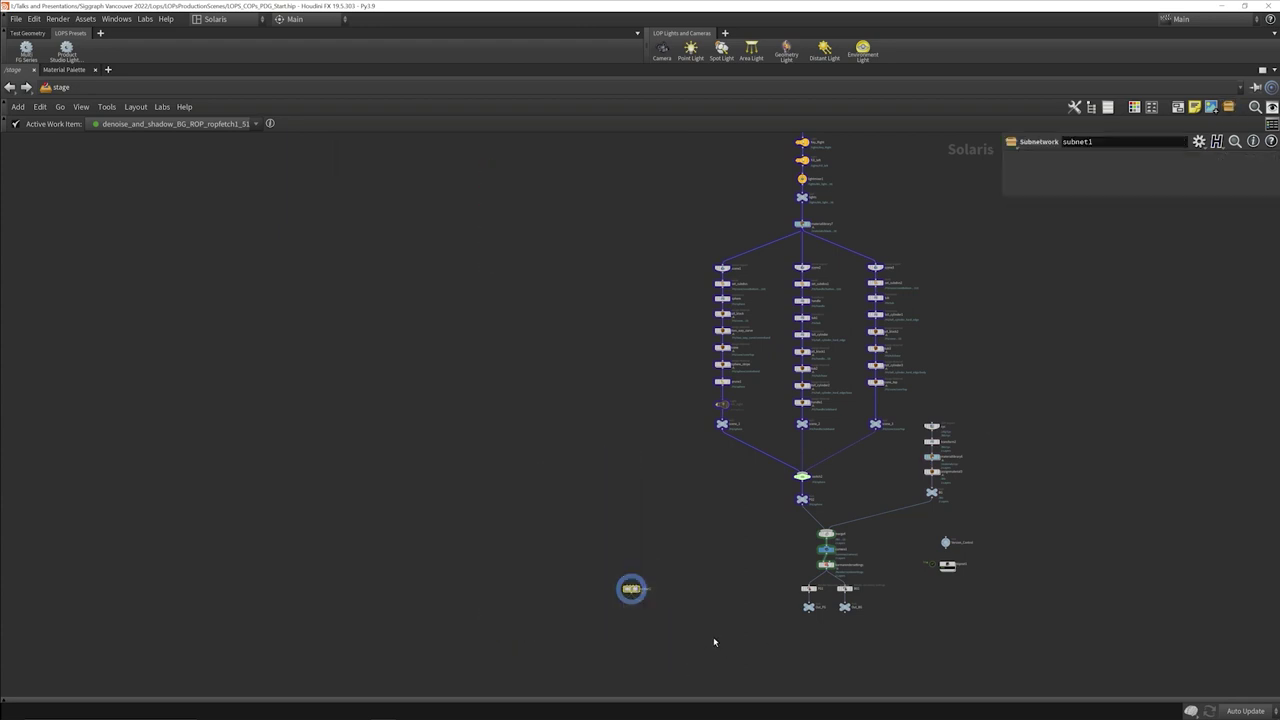
# - Examine the nodes inside subnet1, and return to the stage overview showing it beside the original network
pyautogui.press('f')
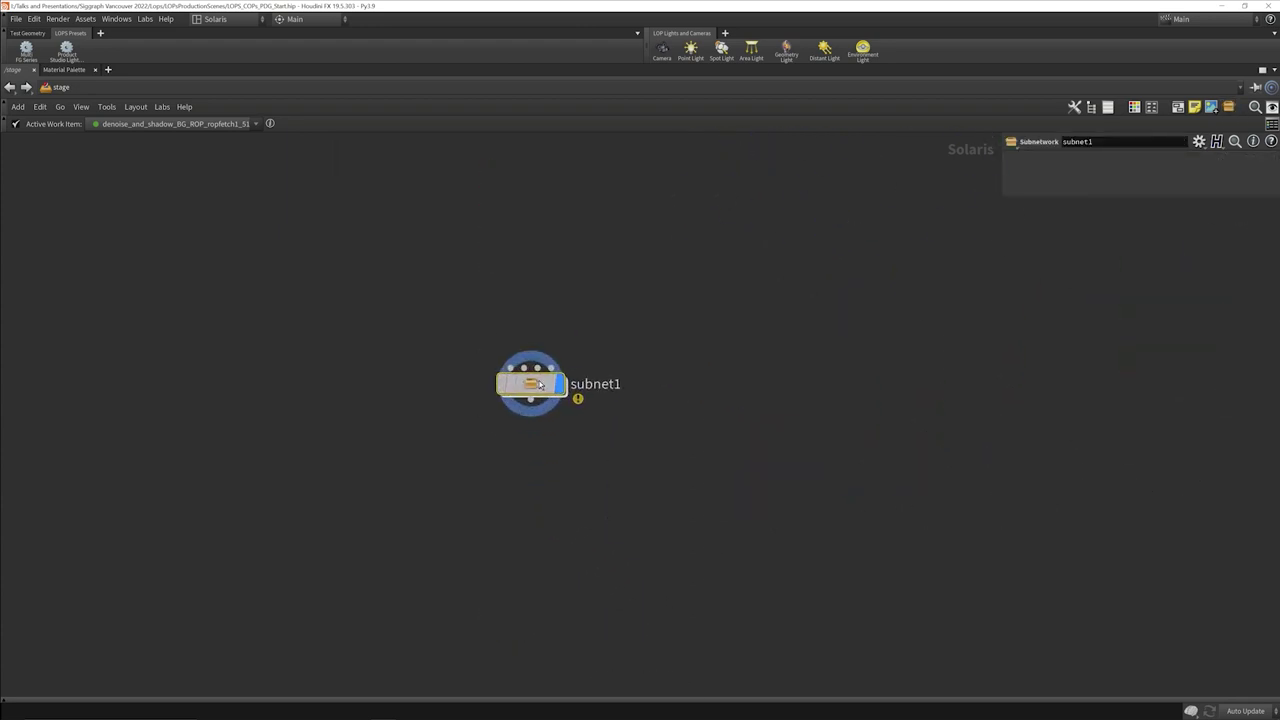
pyautogui.doubleClick(540, 385)
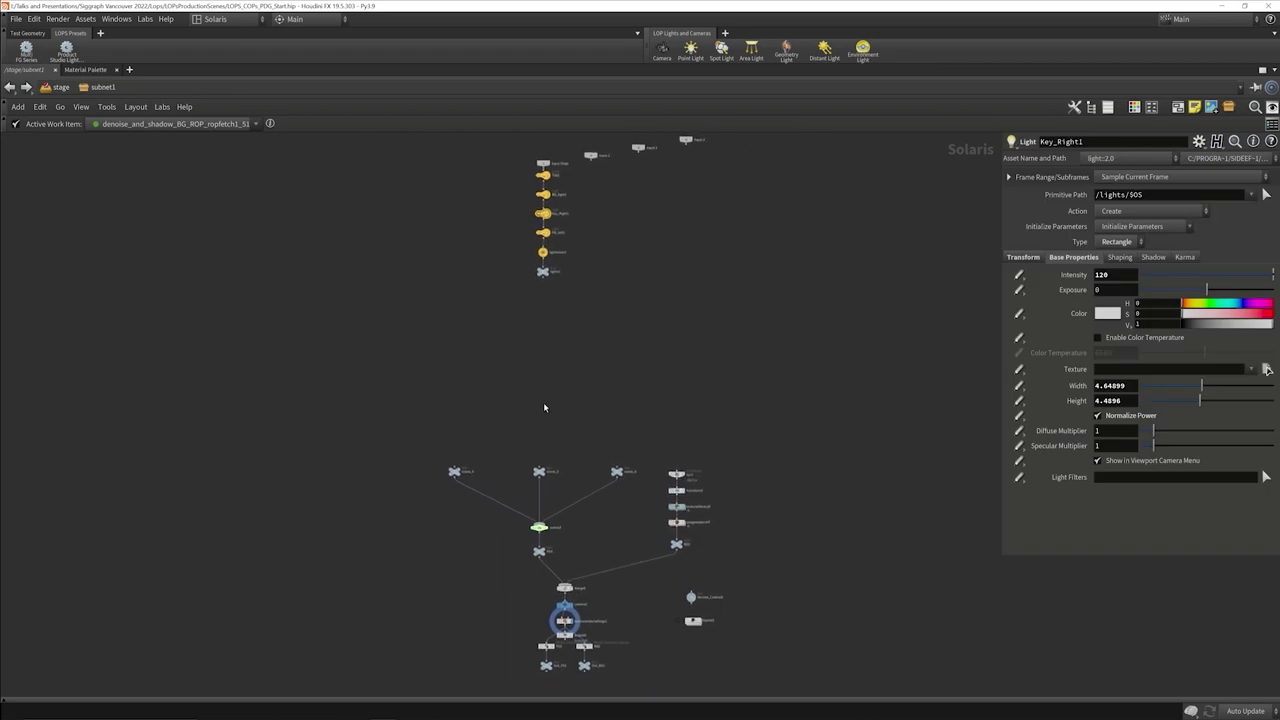
pyautogui.press('u')
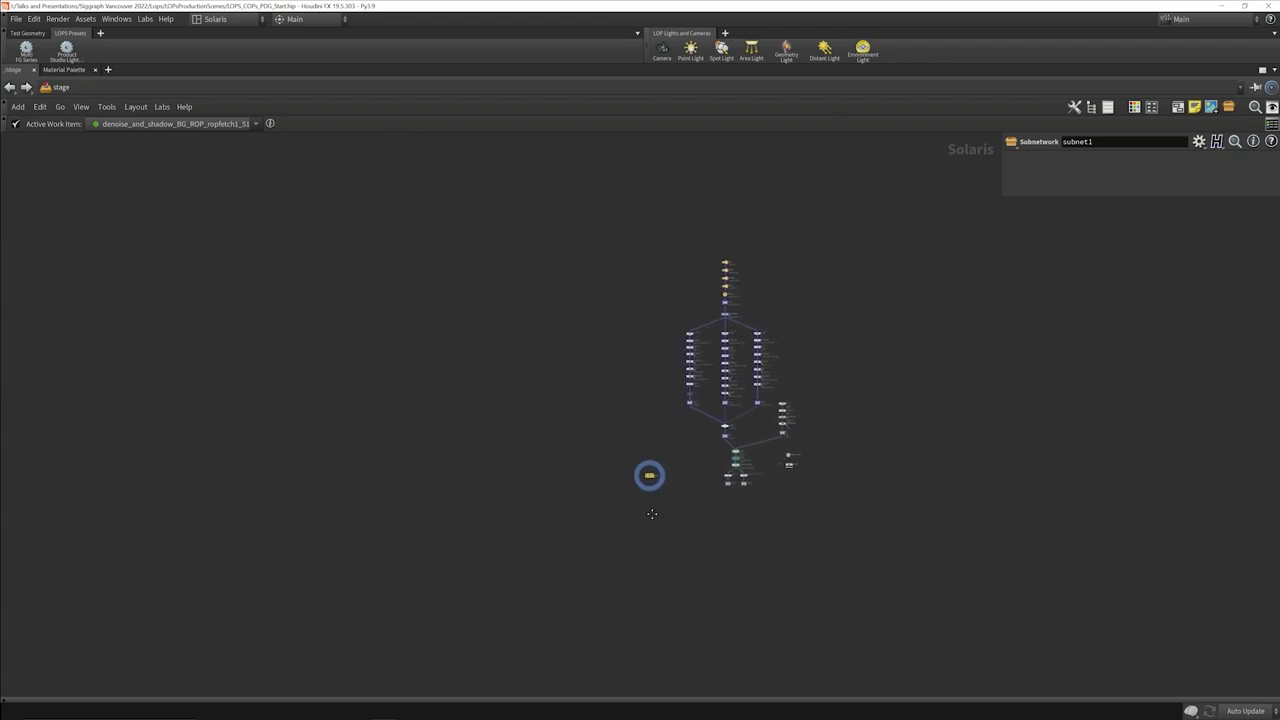
pyautogui.moveTo(651, 514); pyautogui.dragTo(543, 560, button='middle')
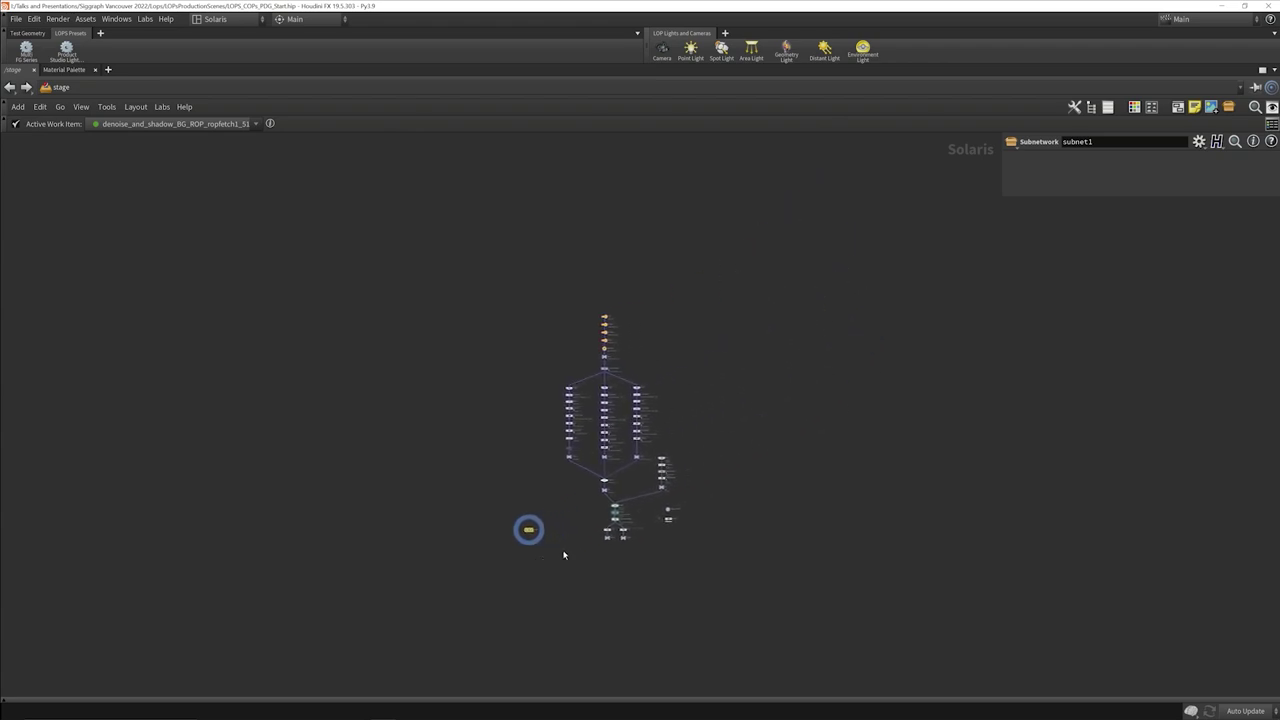